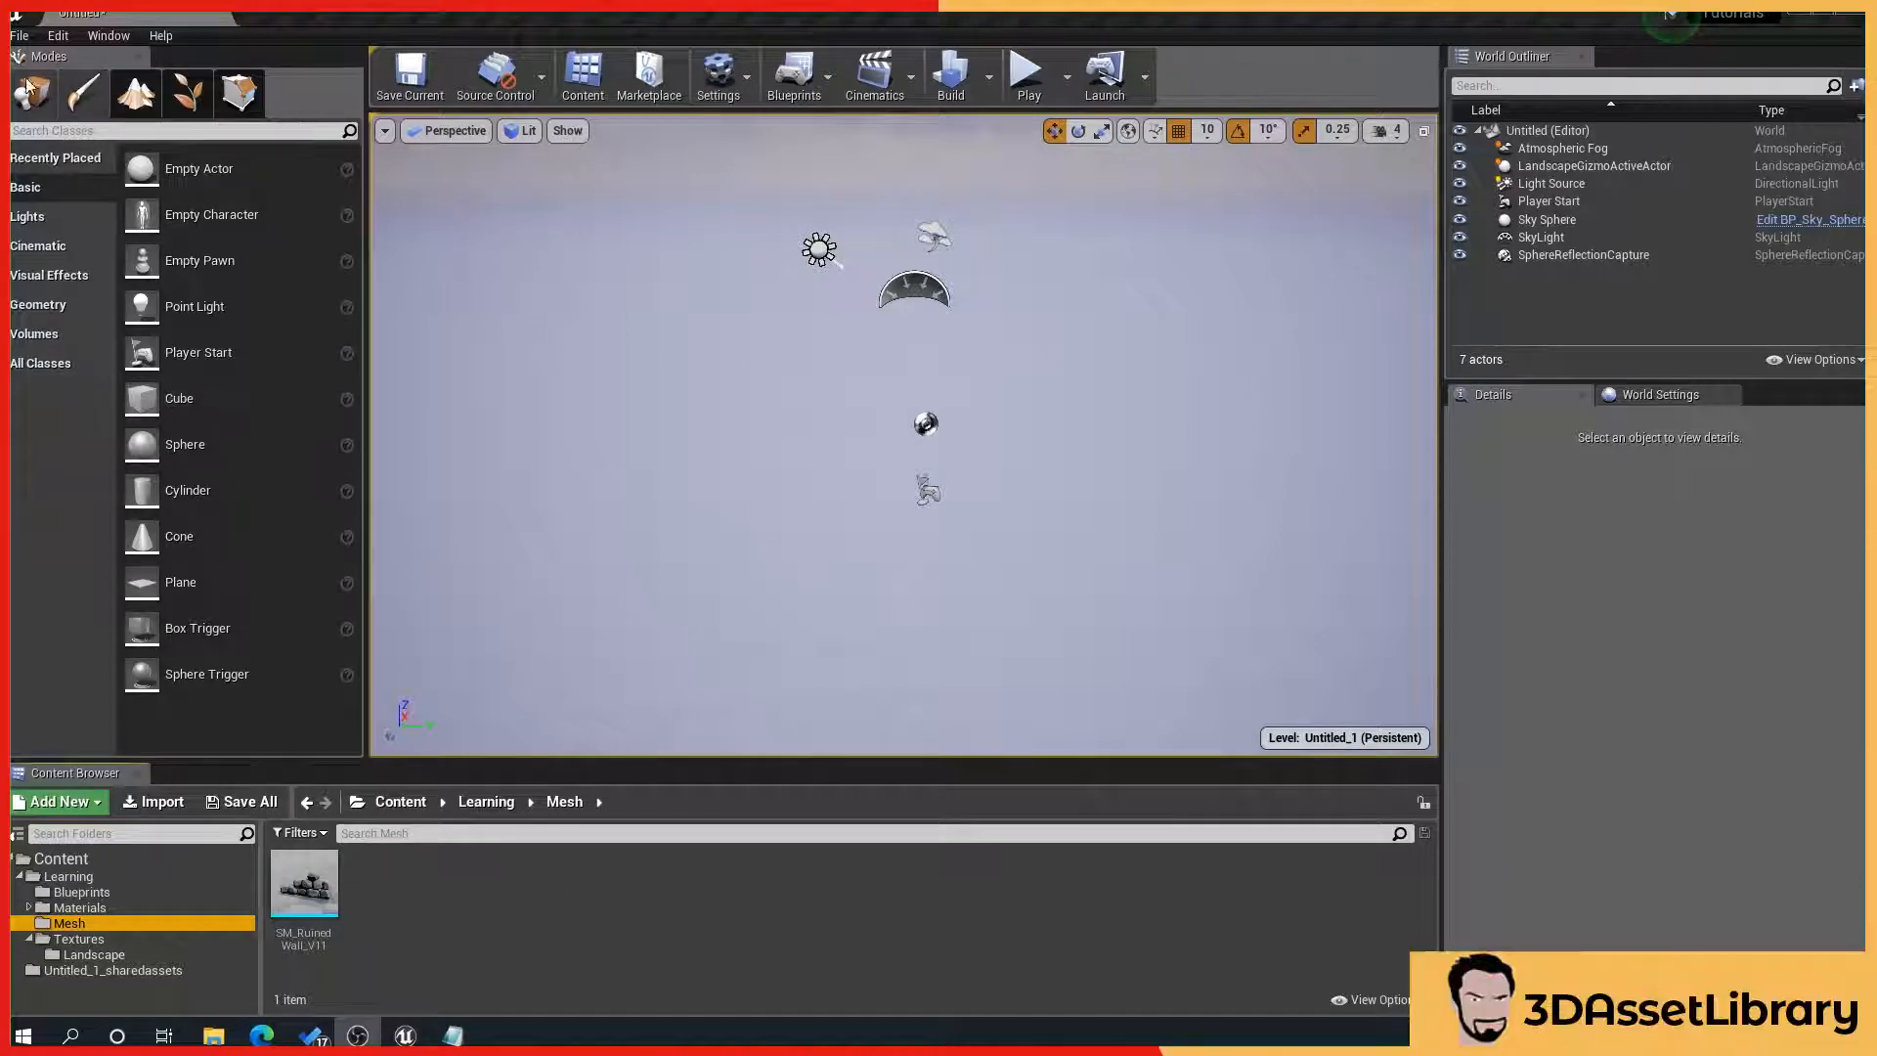
# Step: Create a new landscape with a section size of 15×15 Quads, then return to placing actors
pyautogui.click(134, 90)
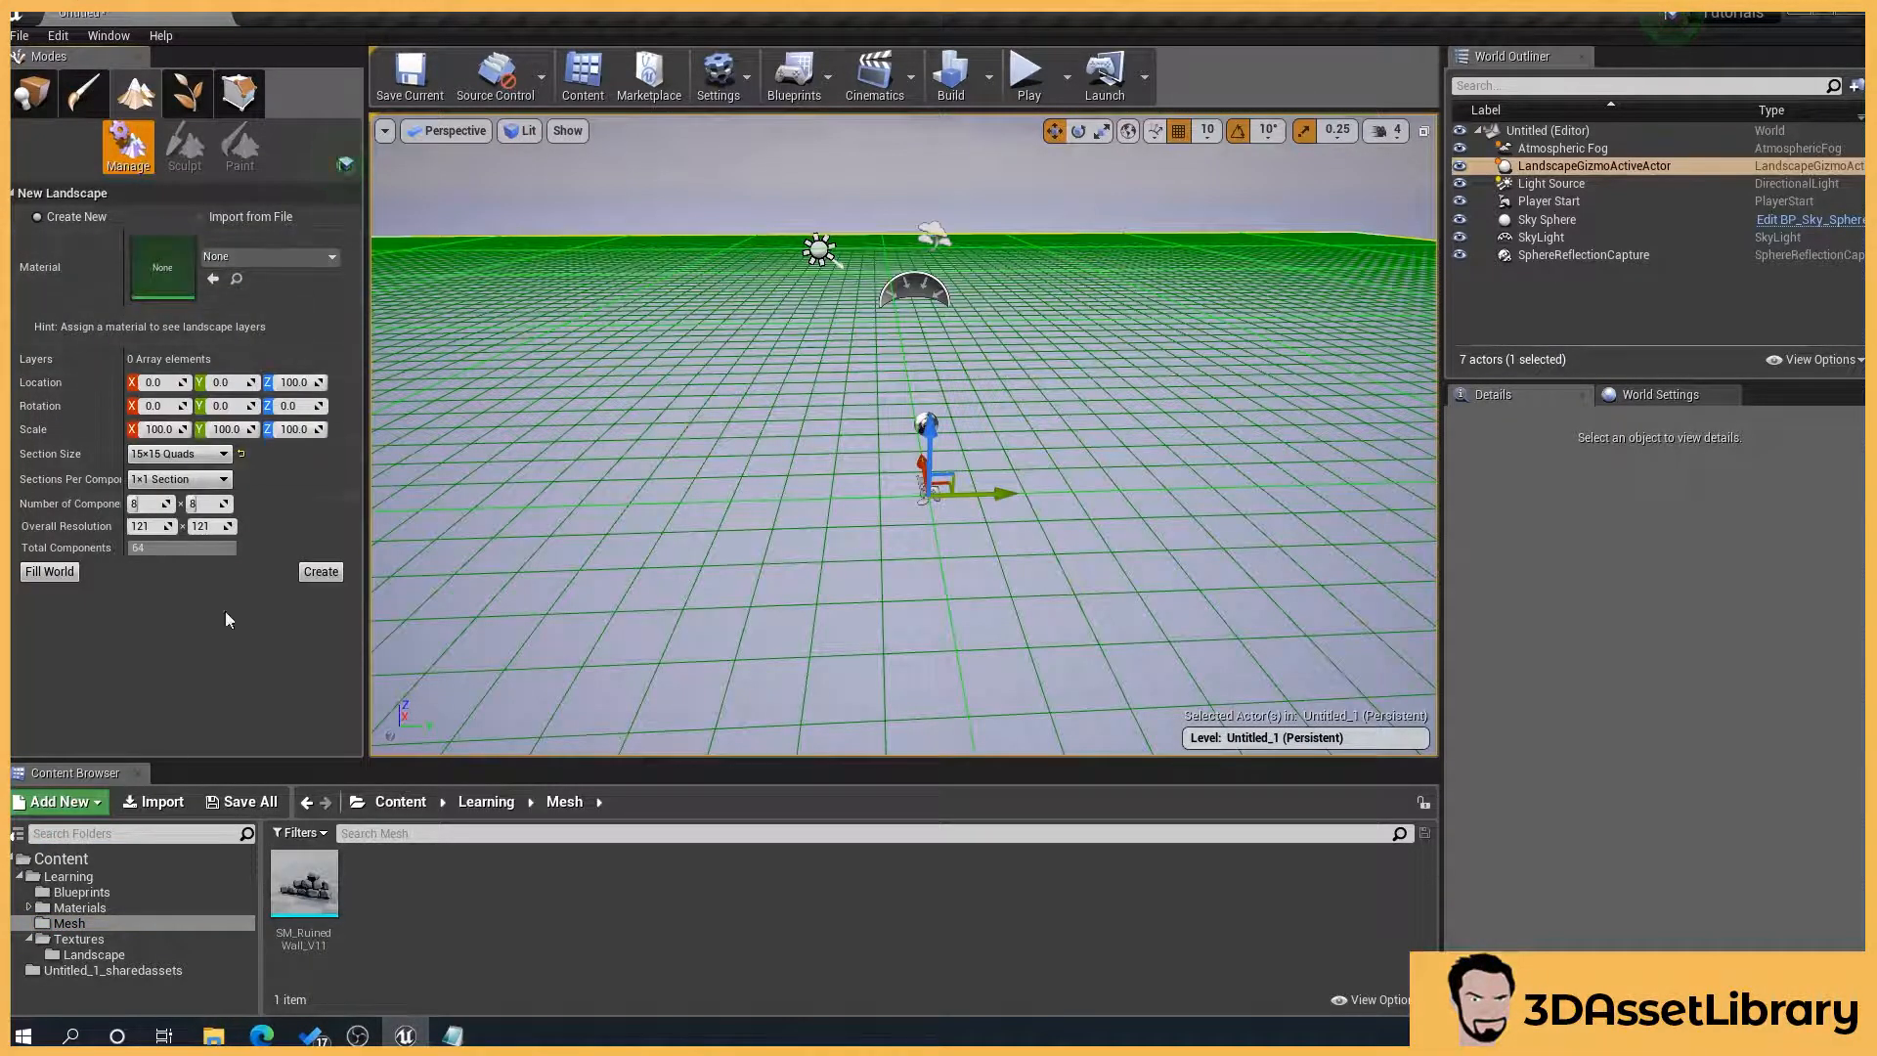
pyautogui.click(174, 454)
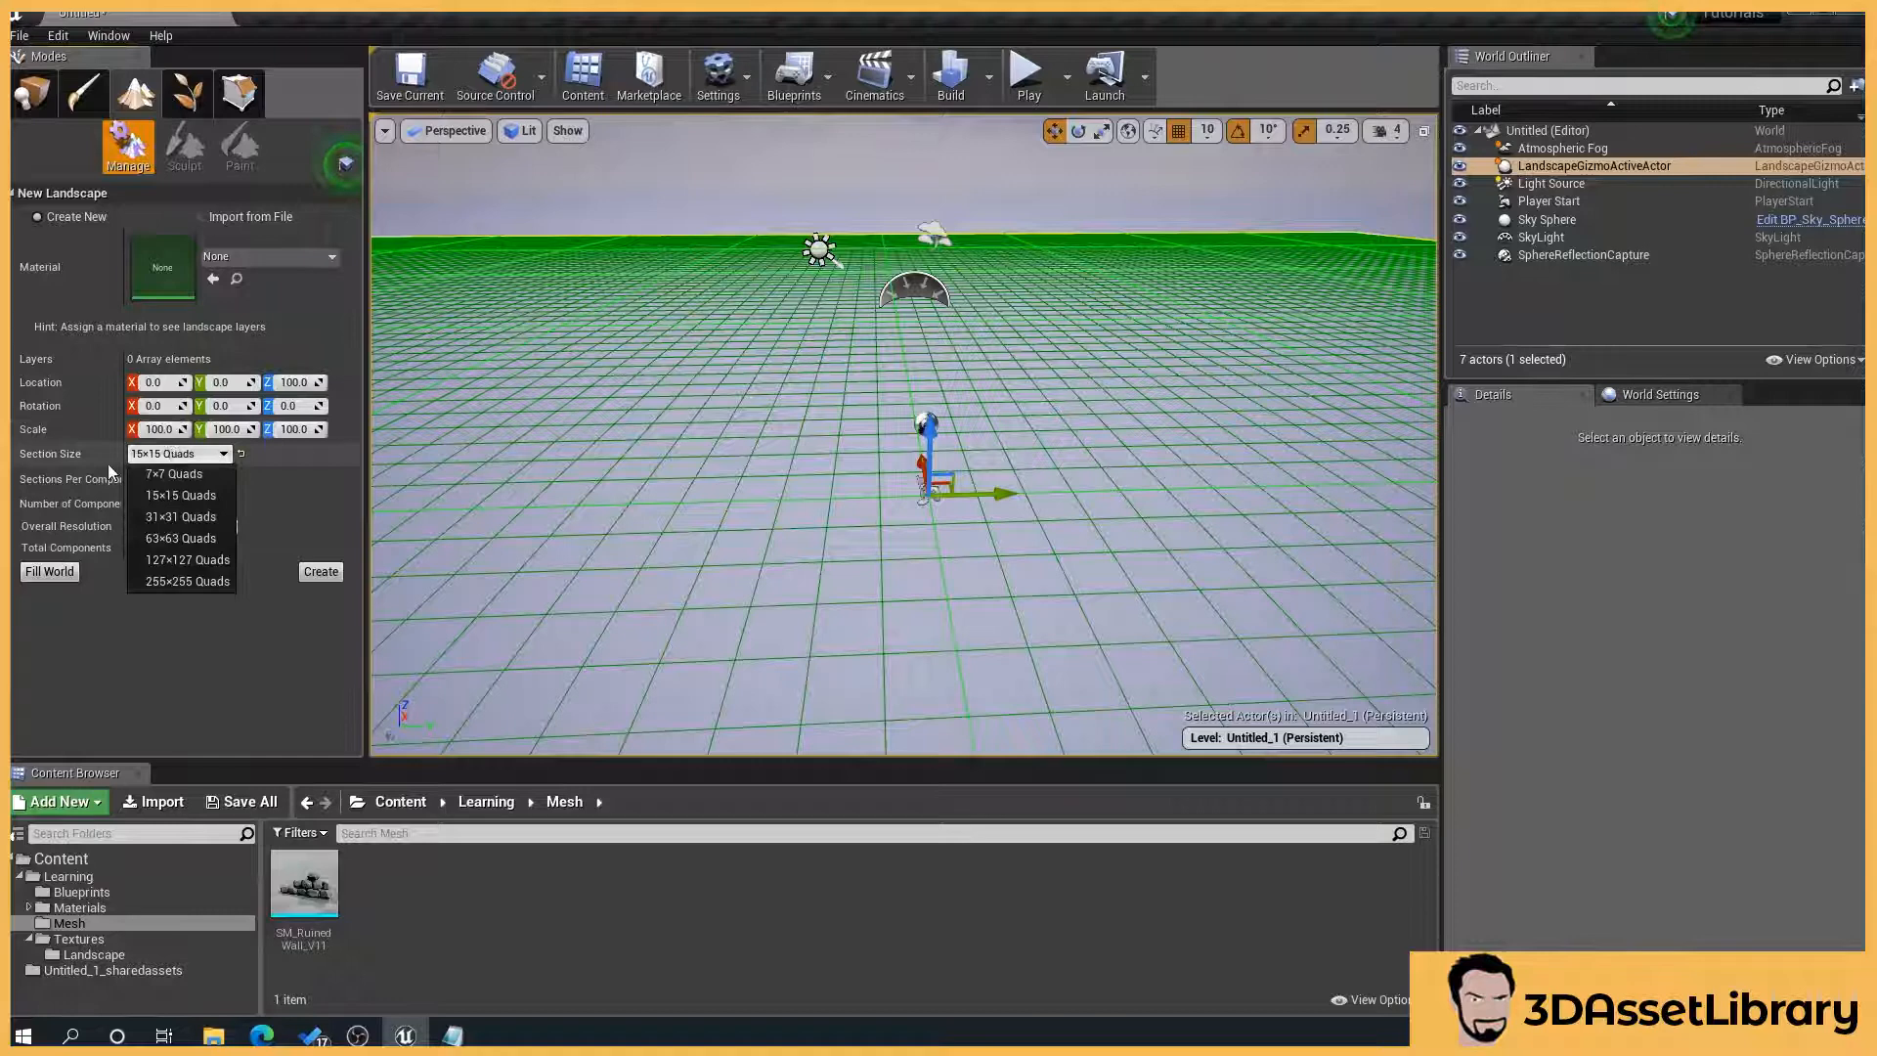
pyautogui.click(178, 498)
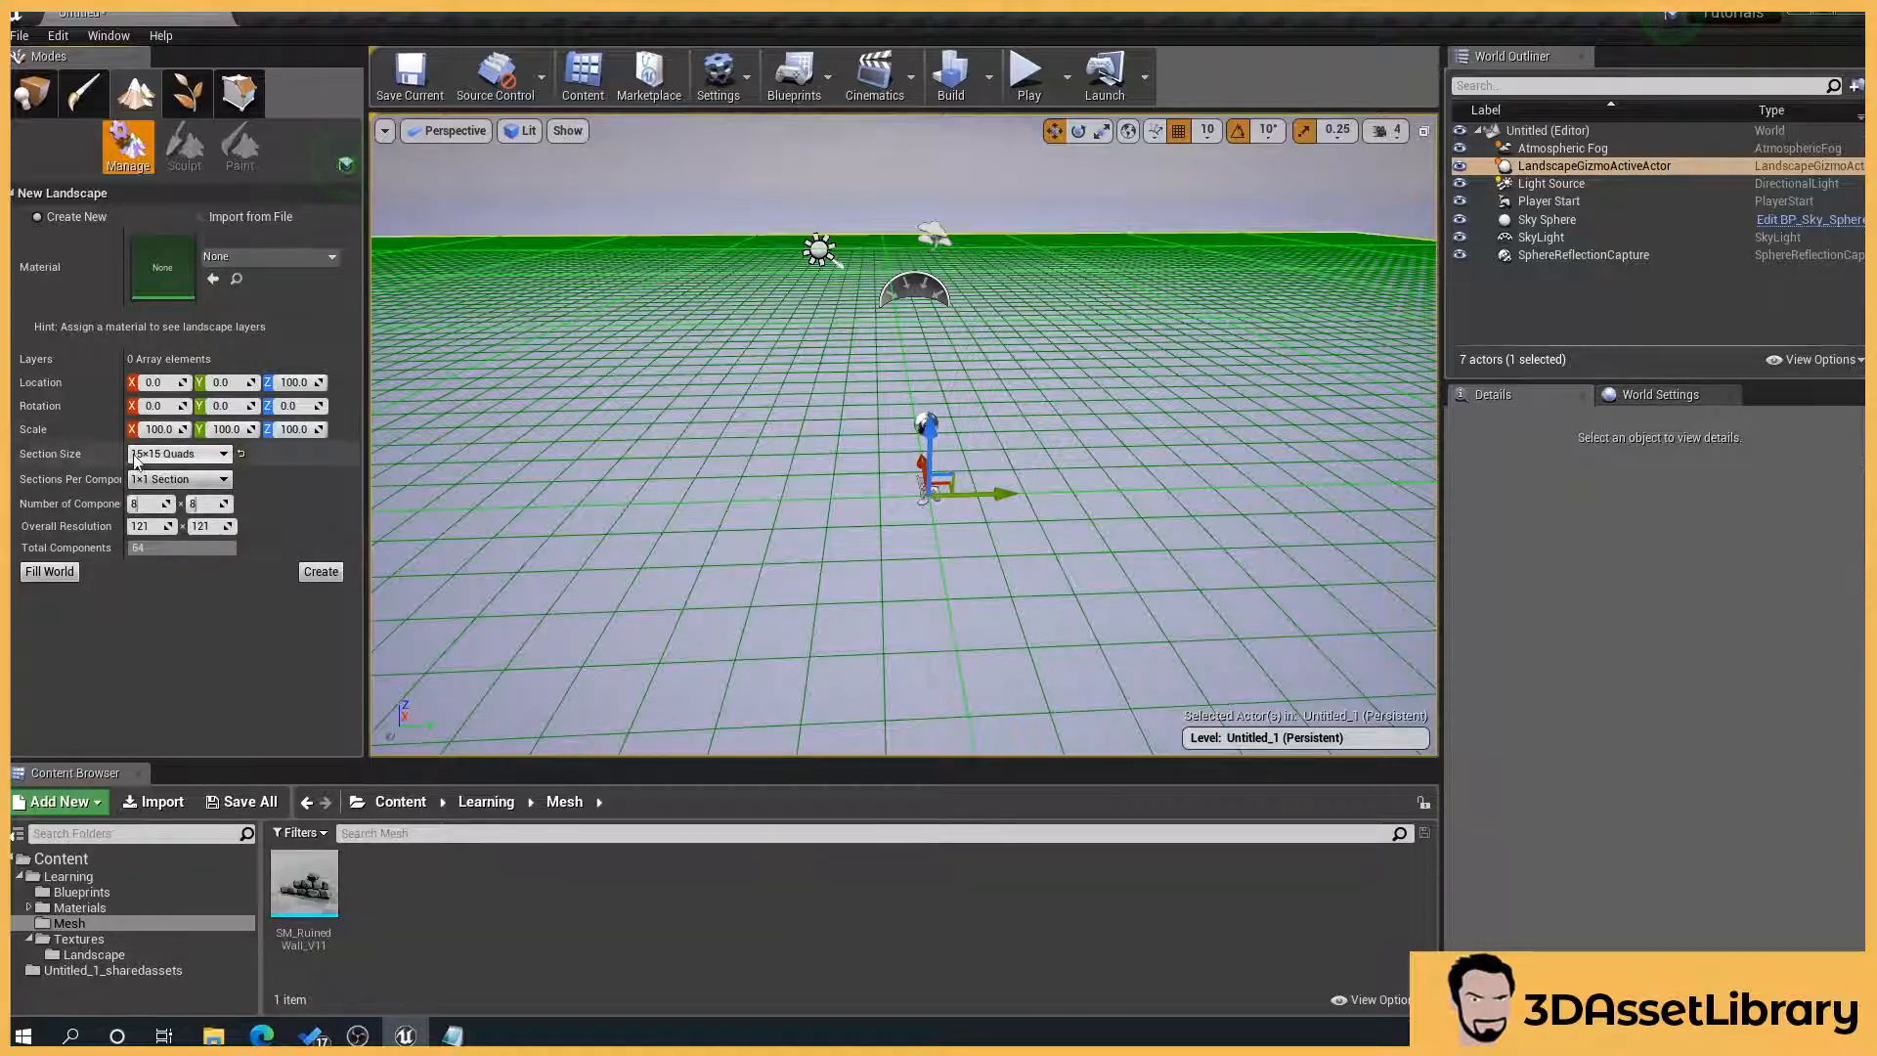
pyautogui.moveTo(711, 570); pyautogui.dragTo(704, 528, button='right')
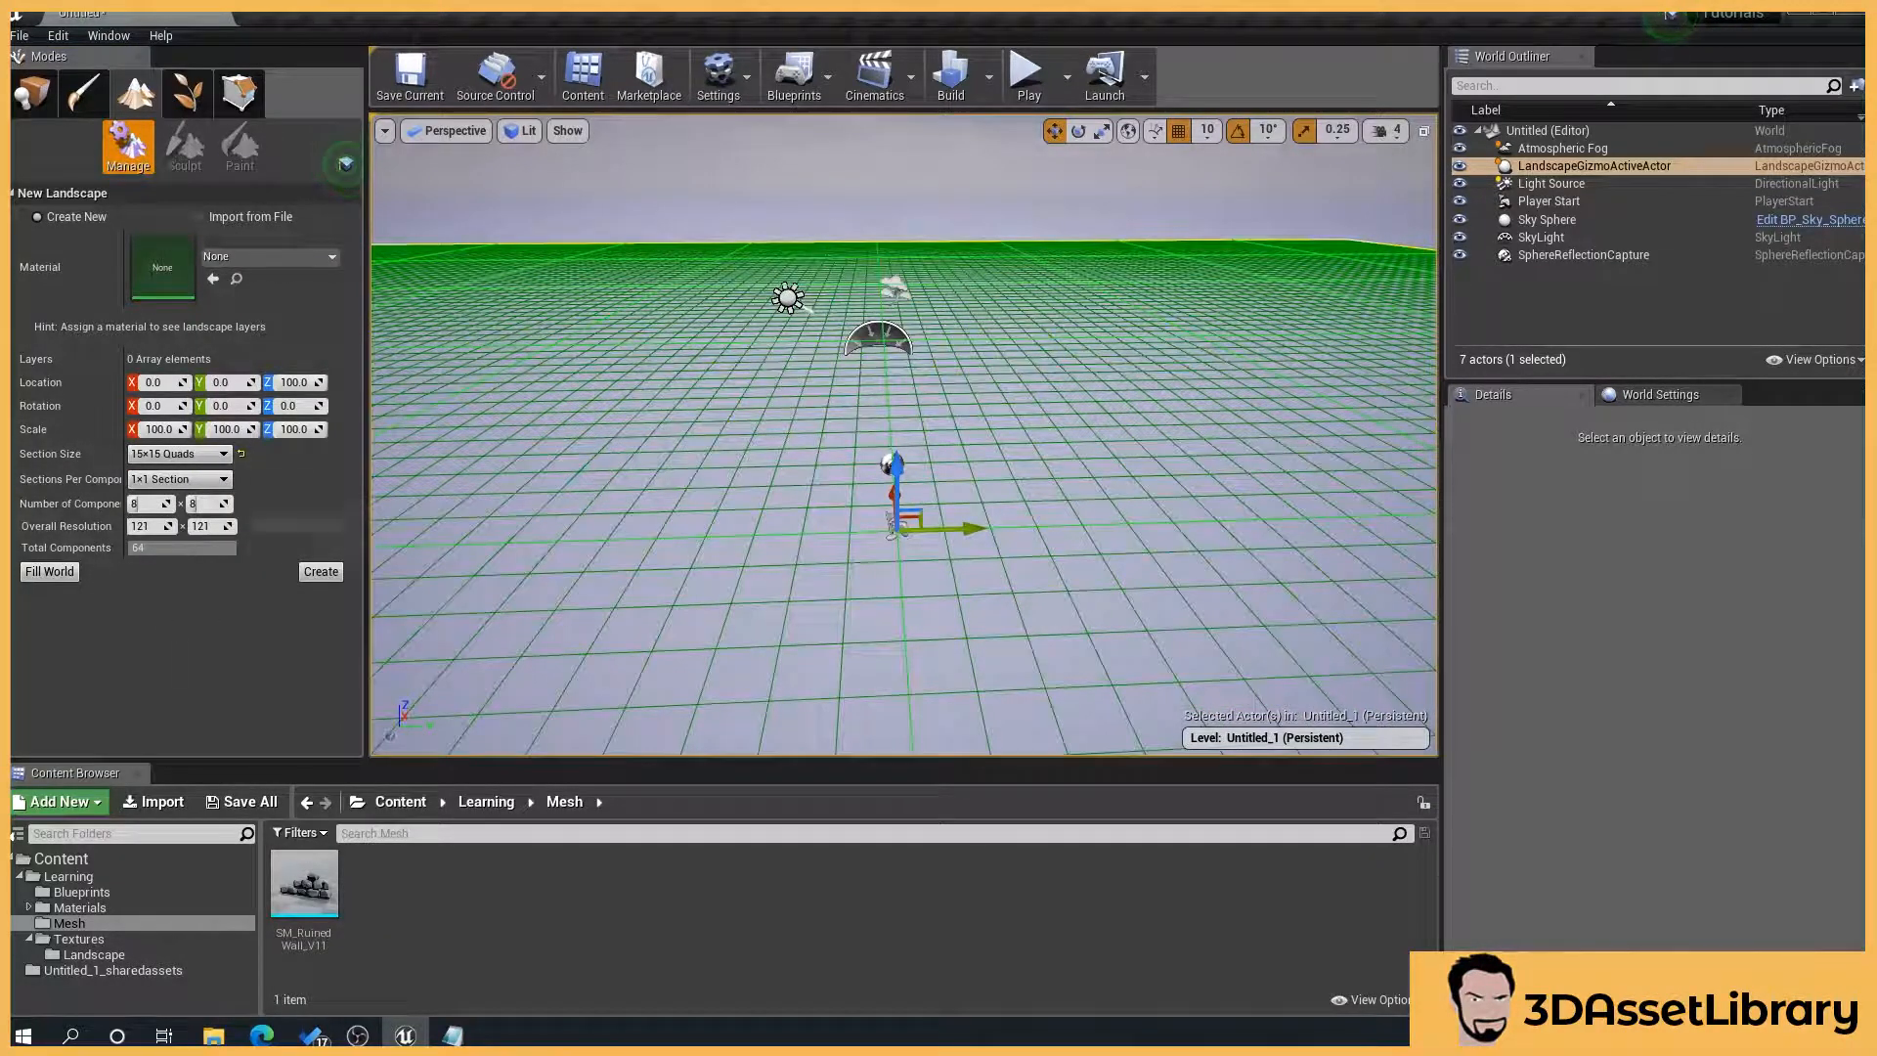
pyautogui.click(321, 572)
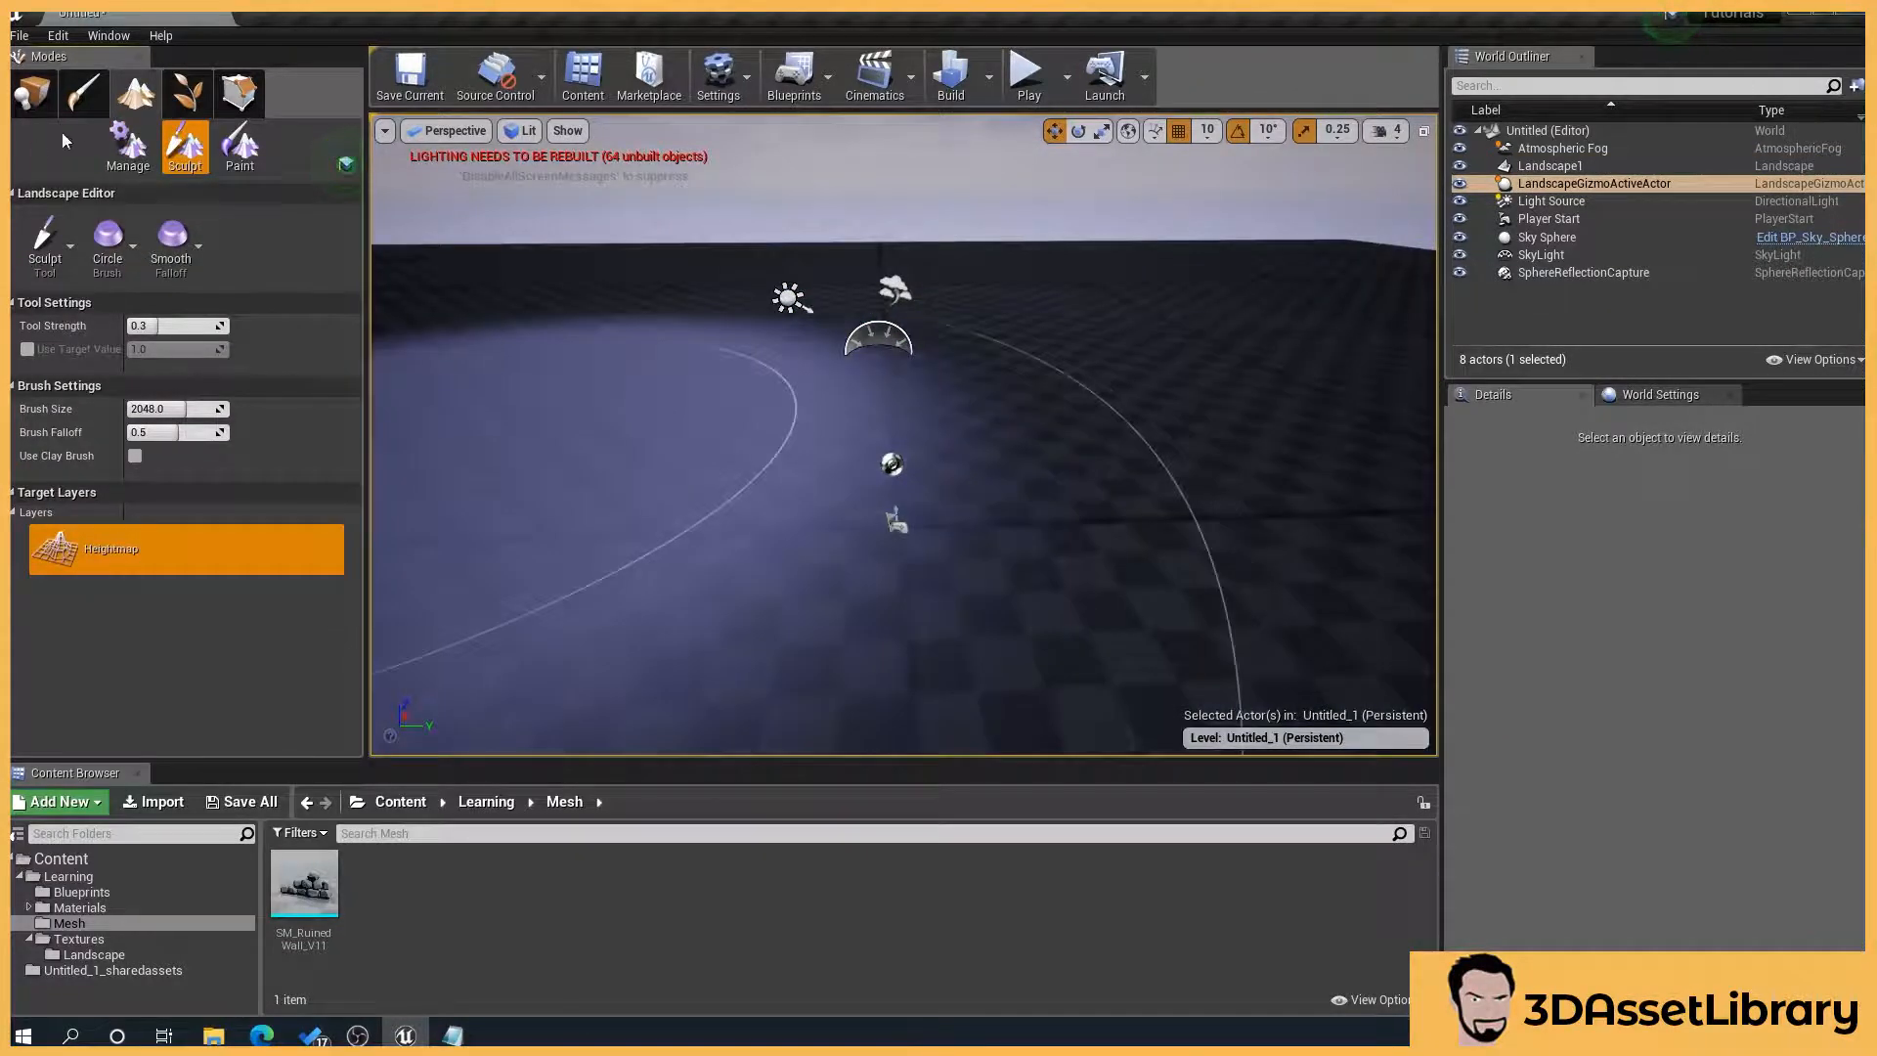
pyautogui.click(34, 98)
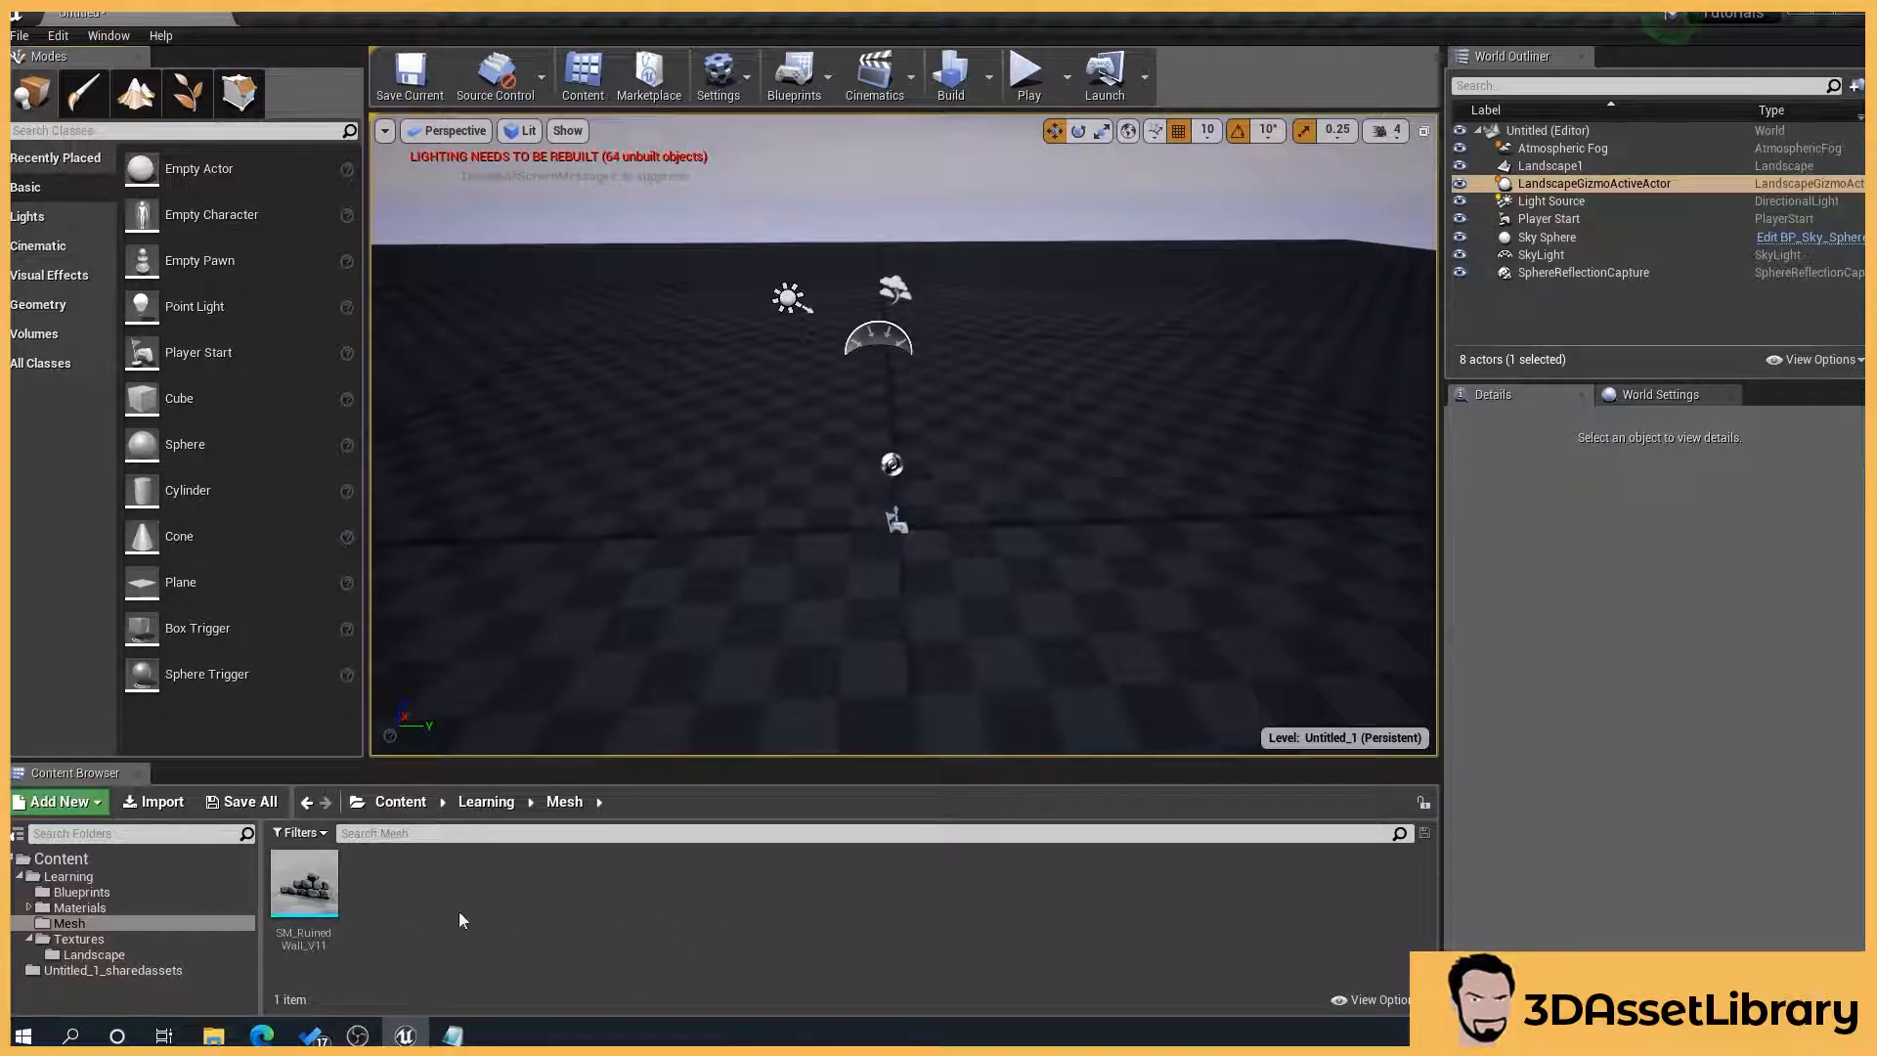
# Step: Create a new material named M_landscape in the Learning/Materials folder
pyautogui.click(84, 907)
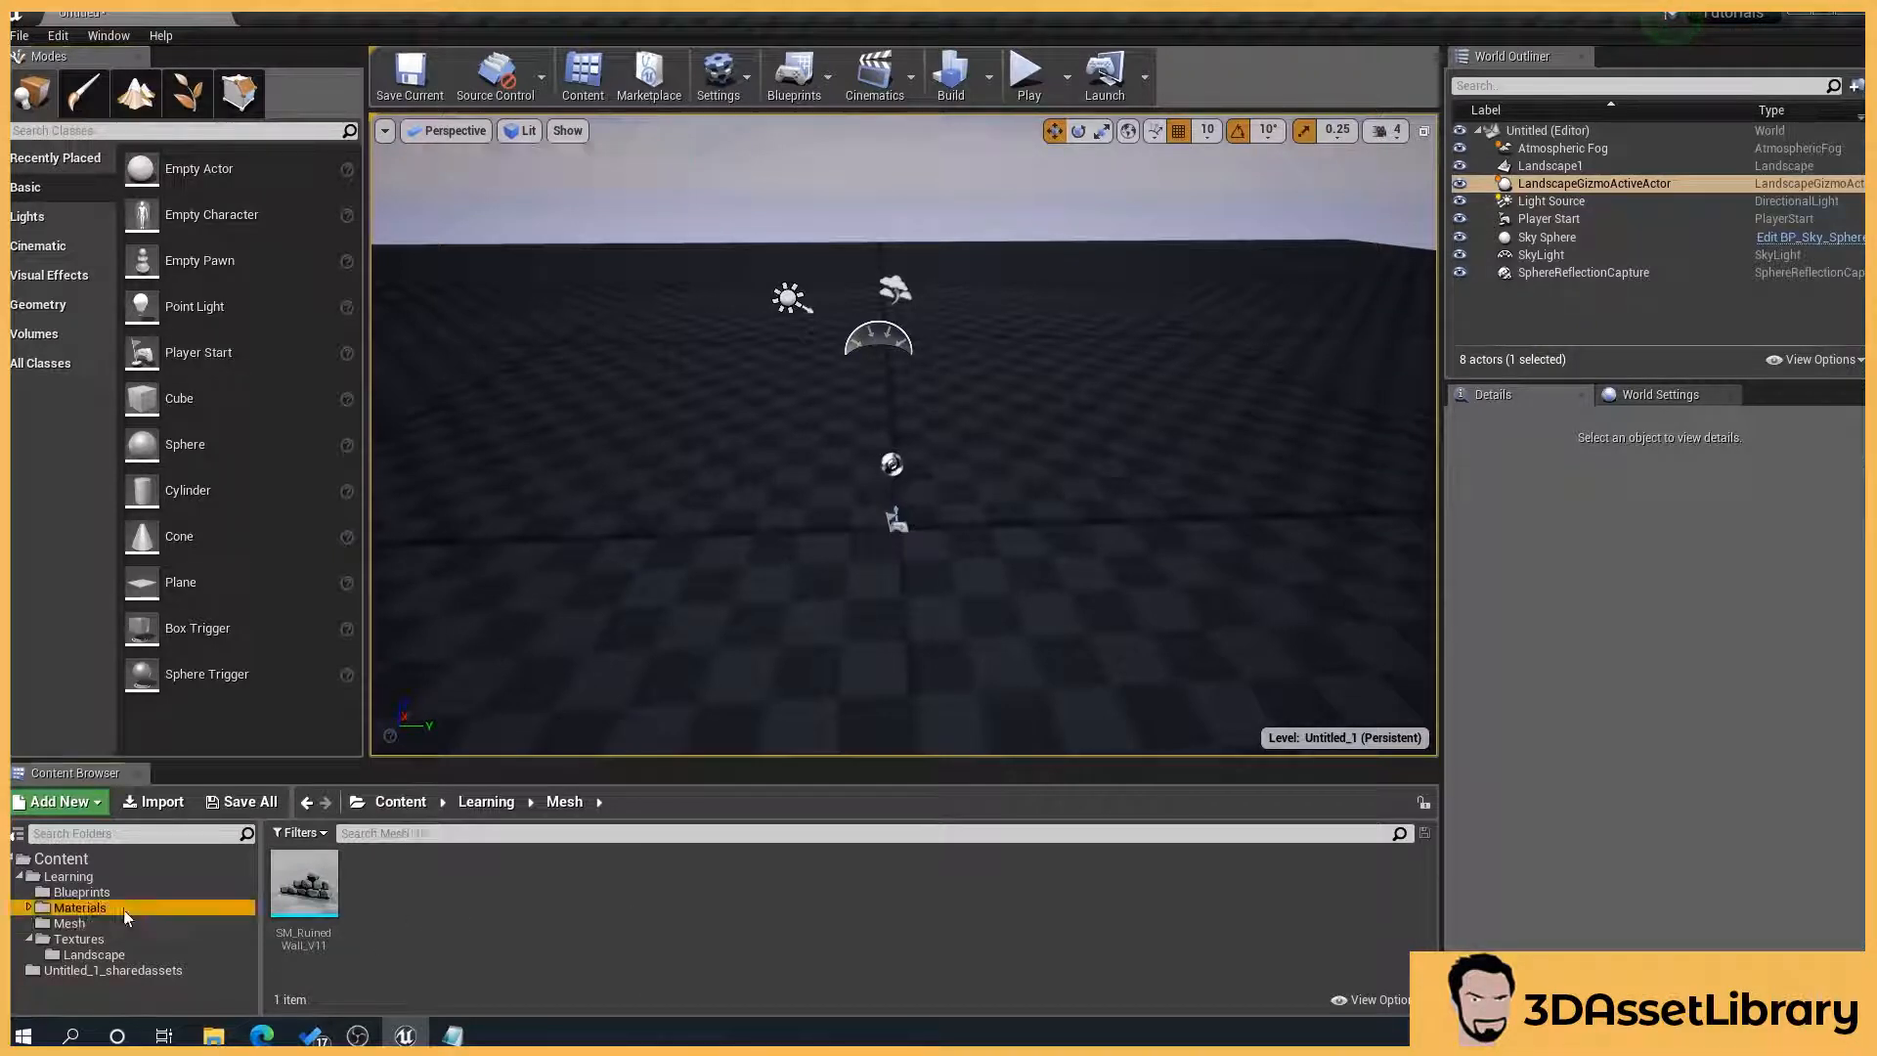
pyautogui.rightClick(928, 894)
pyautogui.click(1052, 523)
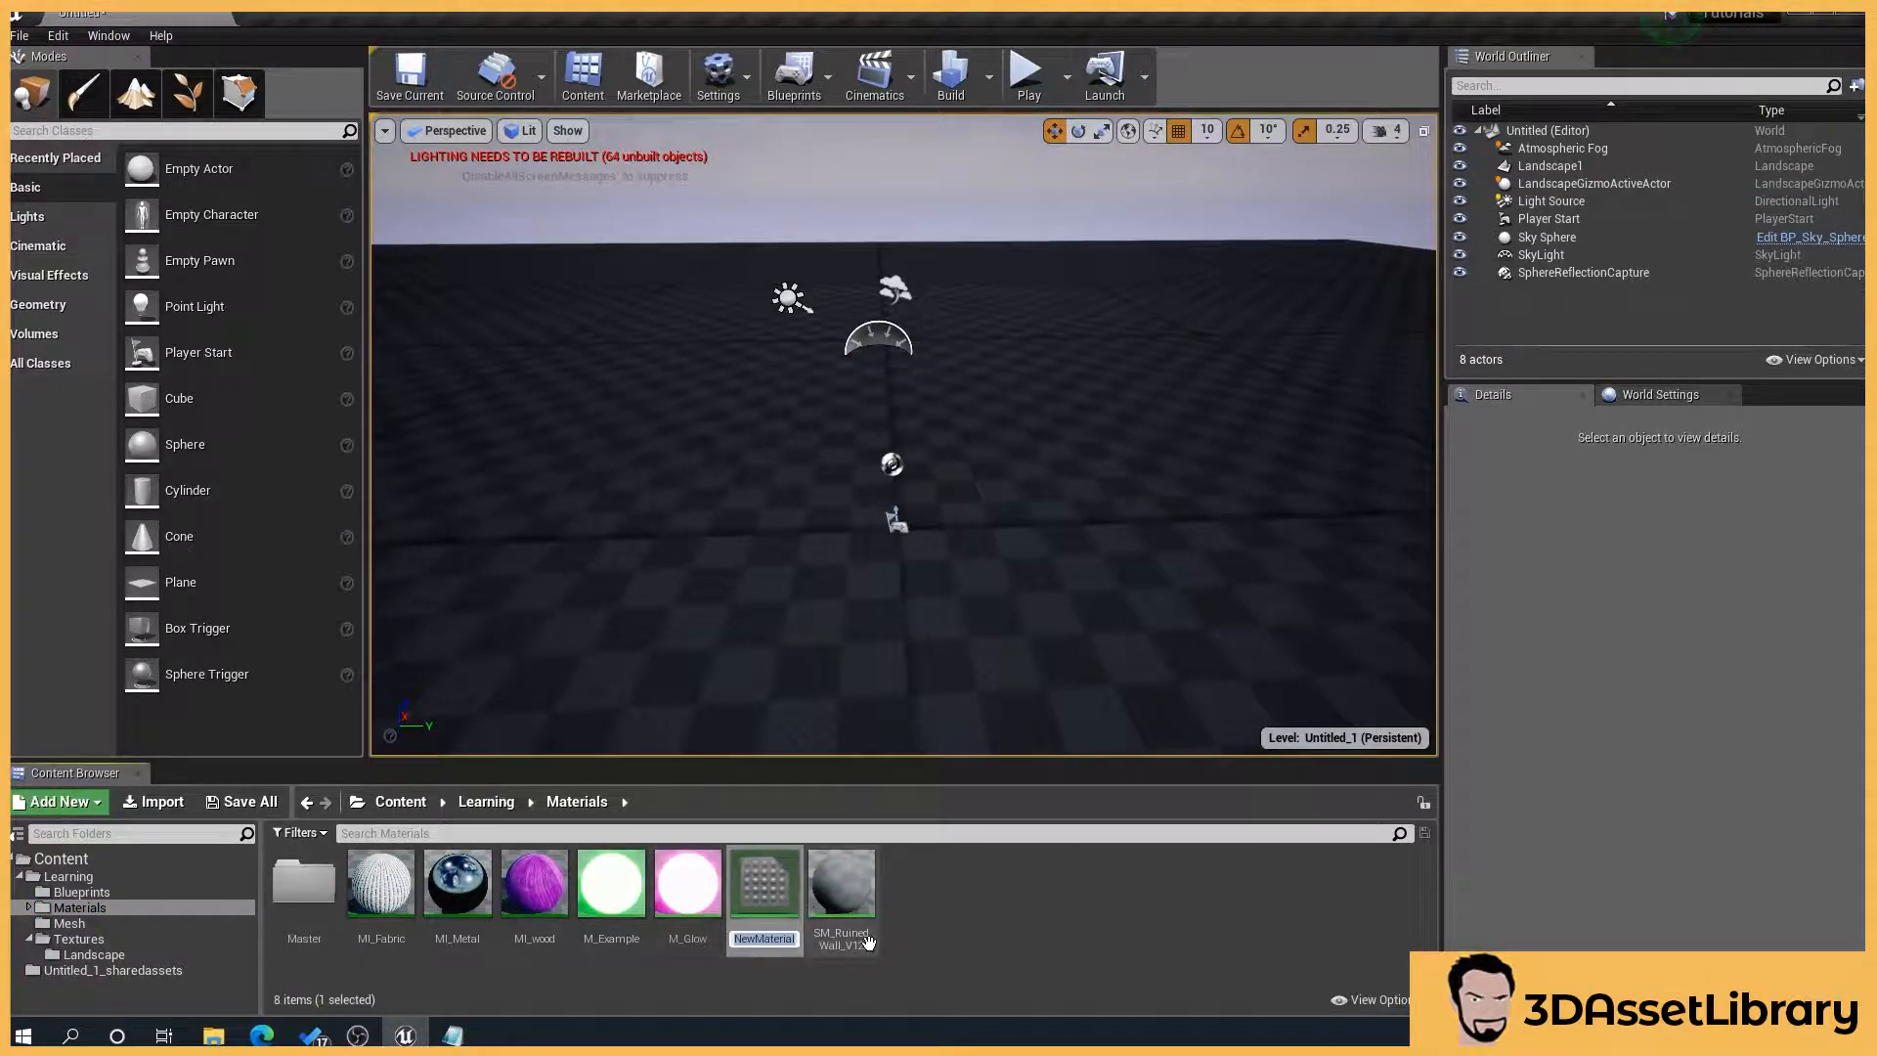
pyautogui.write('M_landscape')
pyautogui.press('Return')
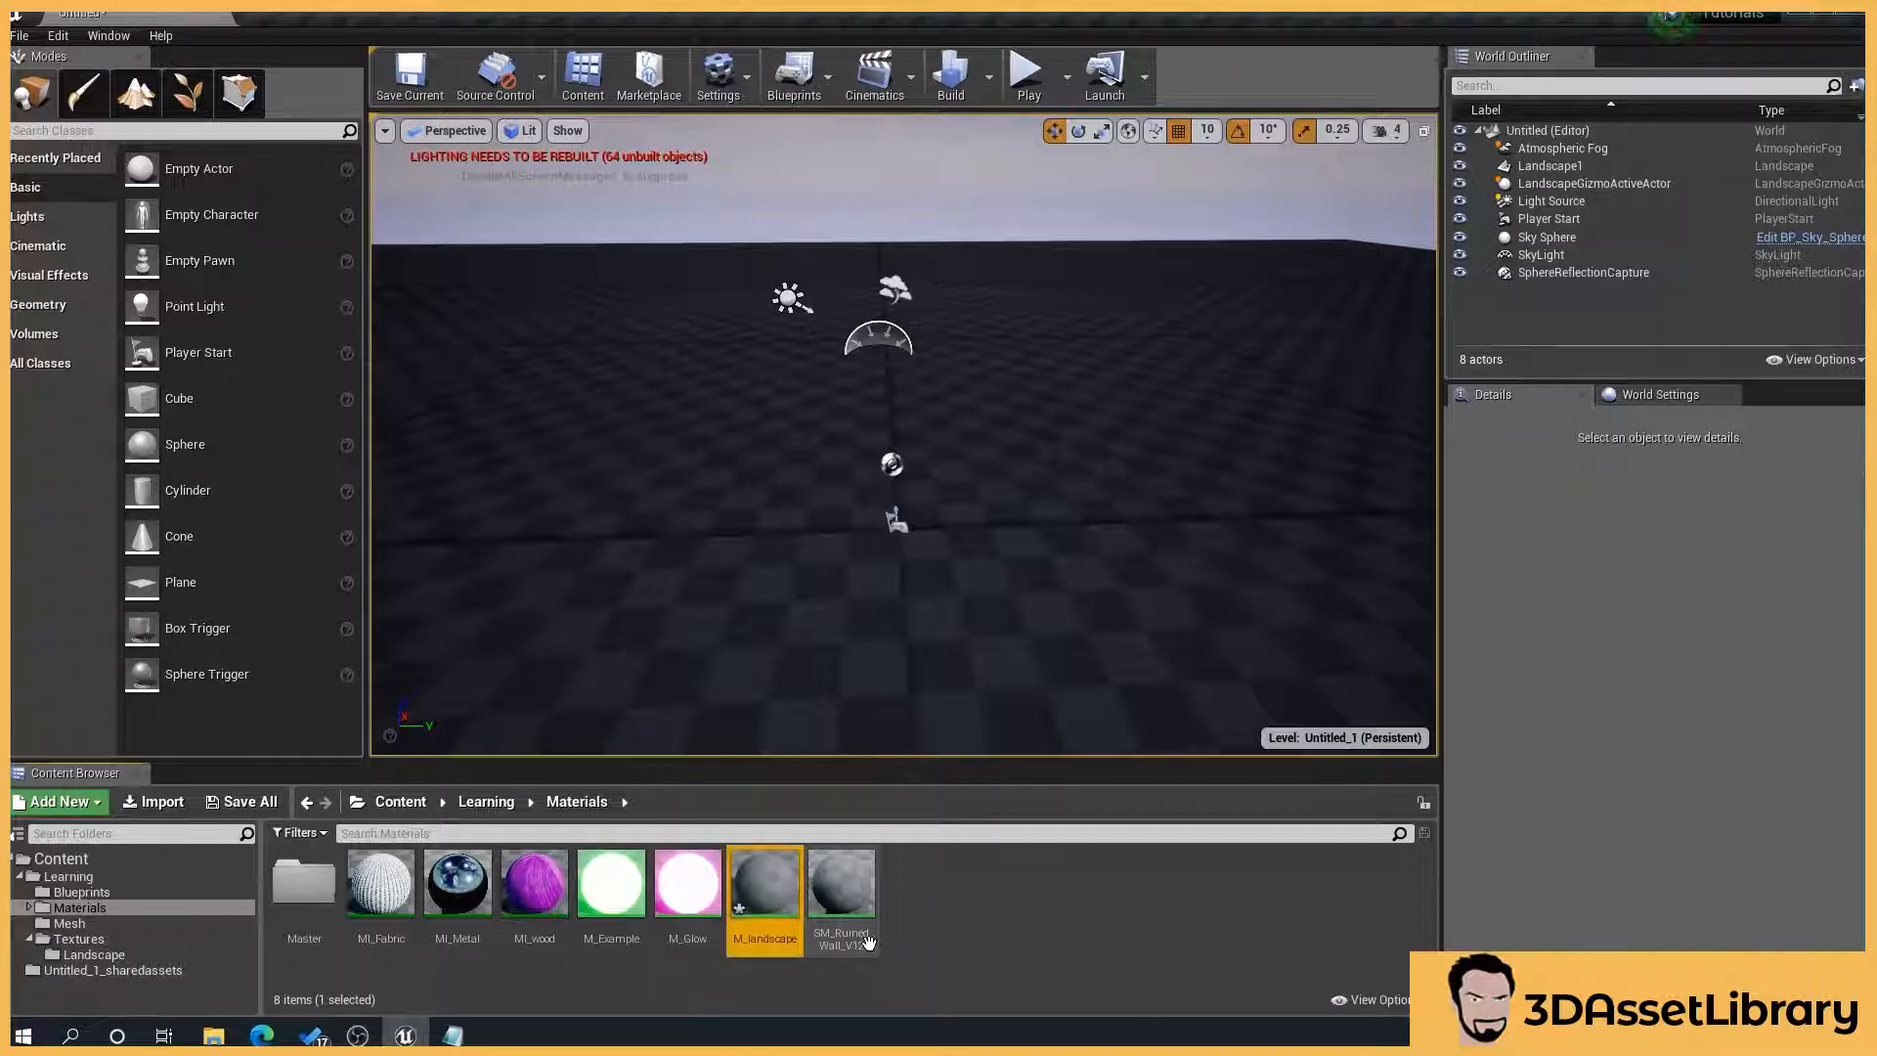
# Step: Open M_landscape and add the T_Landscape V1, V2 and V3 BaseColor textures from the Textures/Landscape folder to its graph
pyautogui.doubleClick(771, 912)
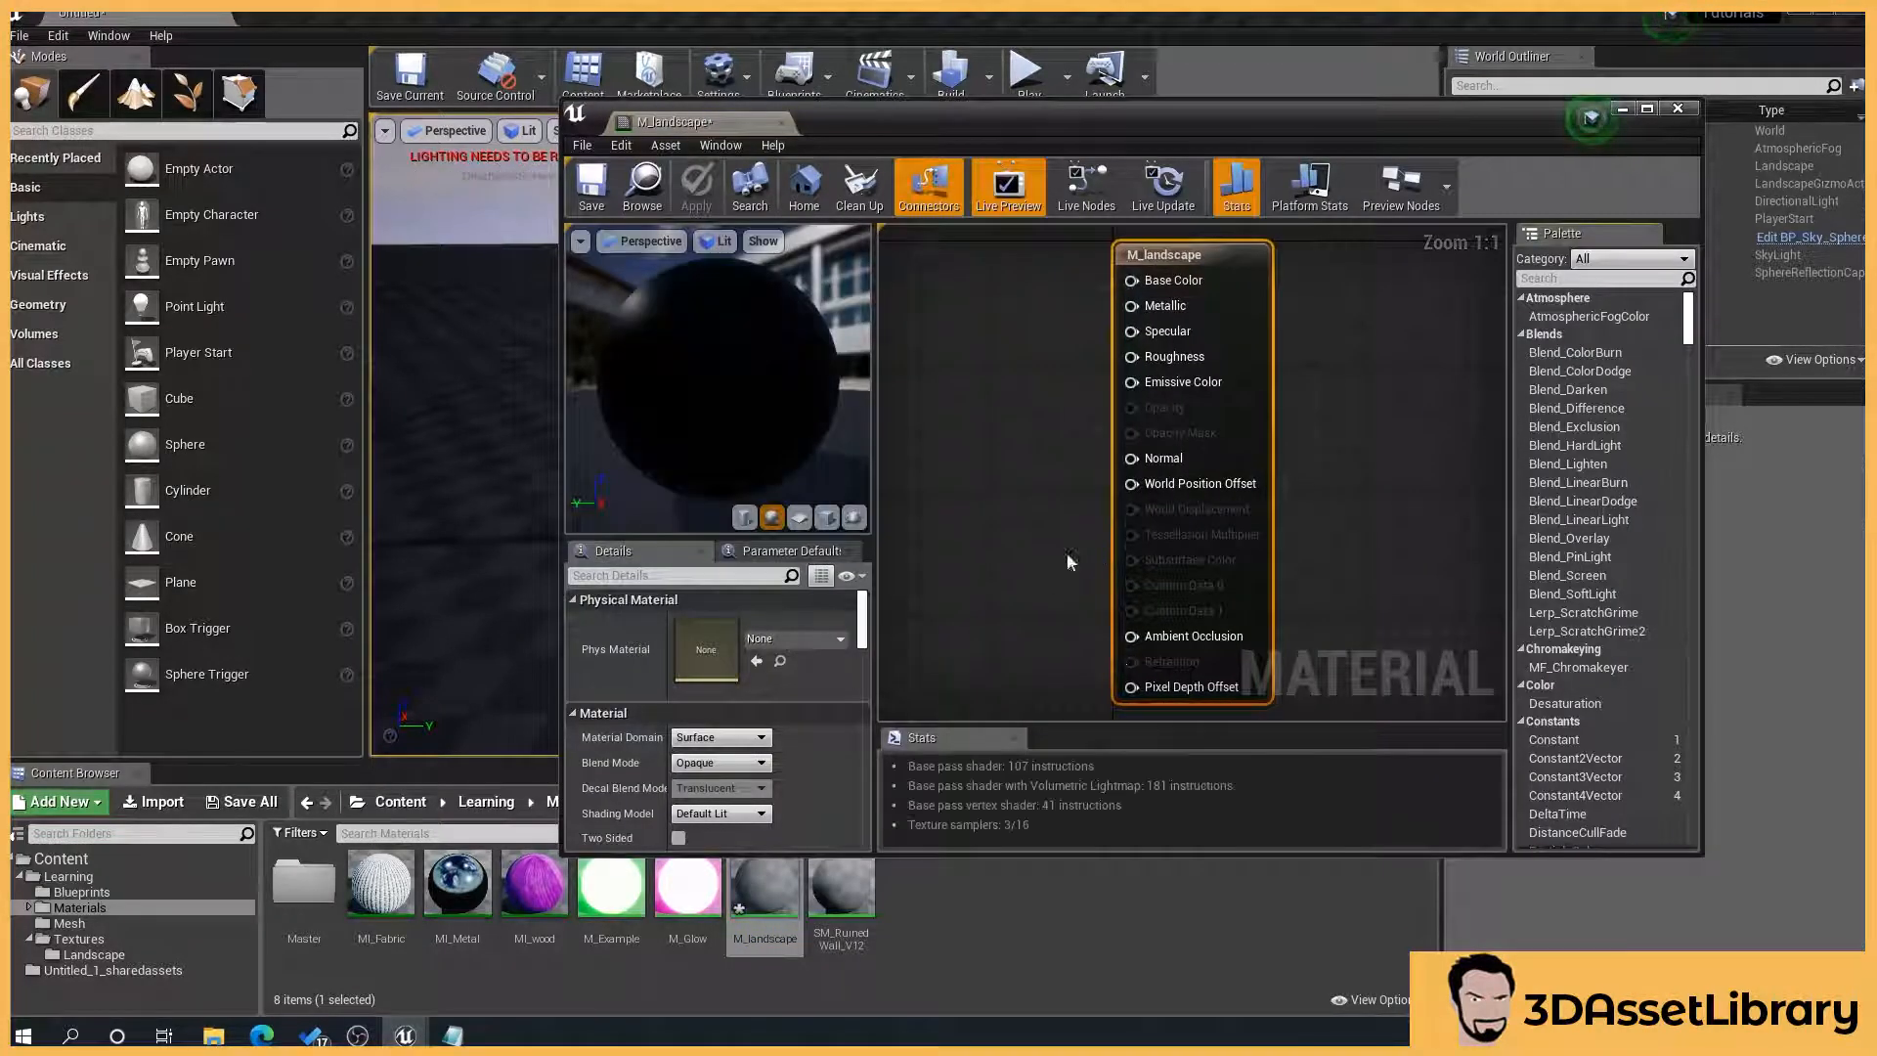
pyautogui.click(108, 955)
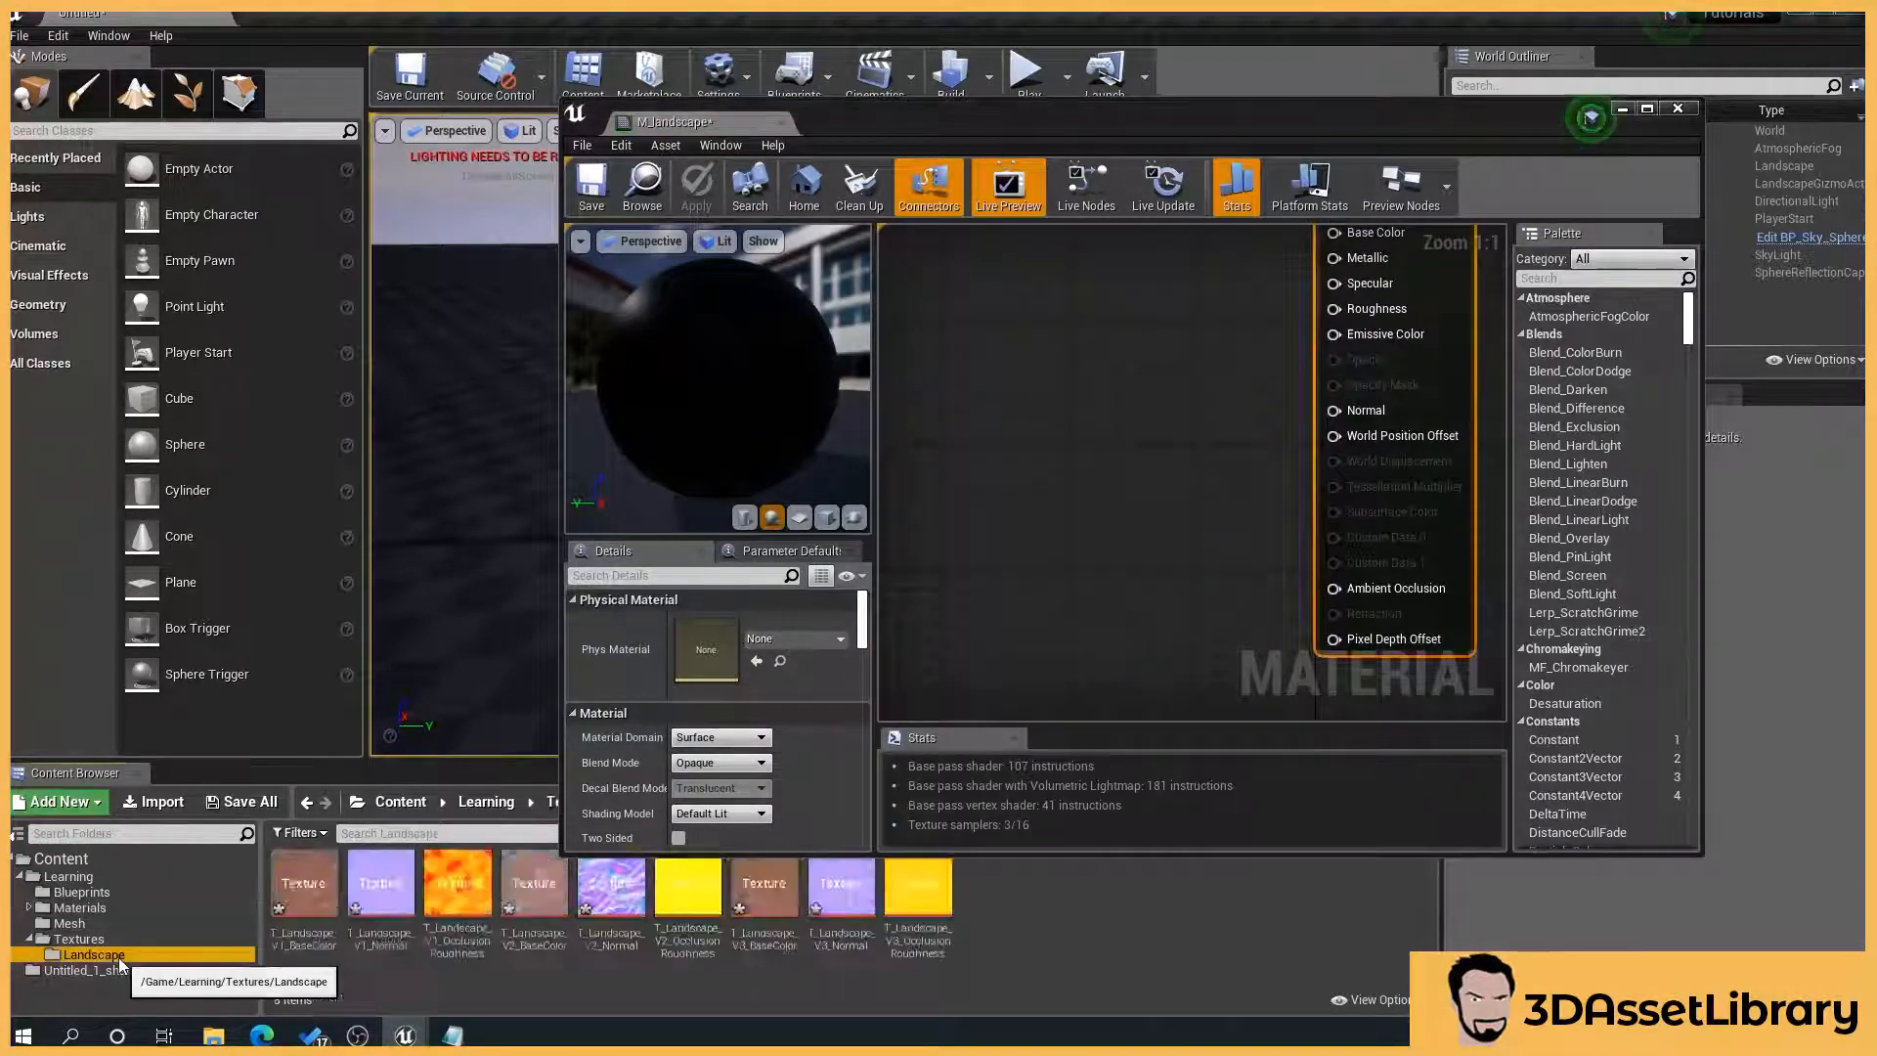
pyautogui.click(305, 895)
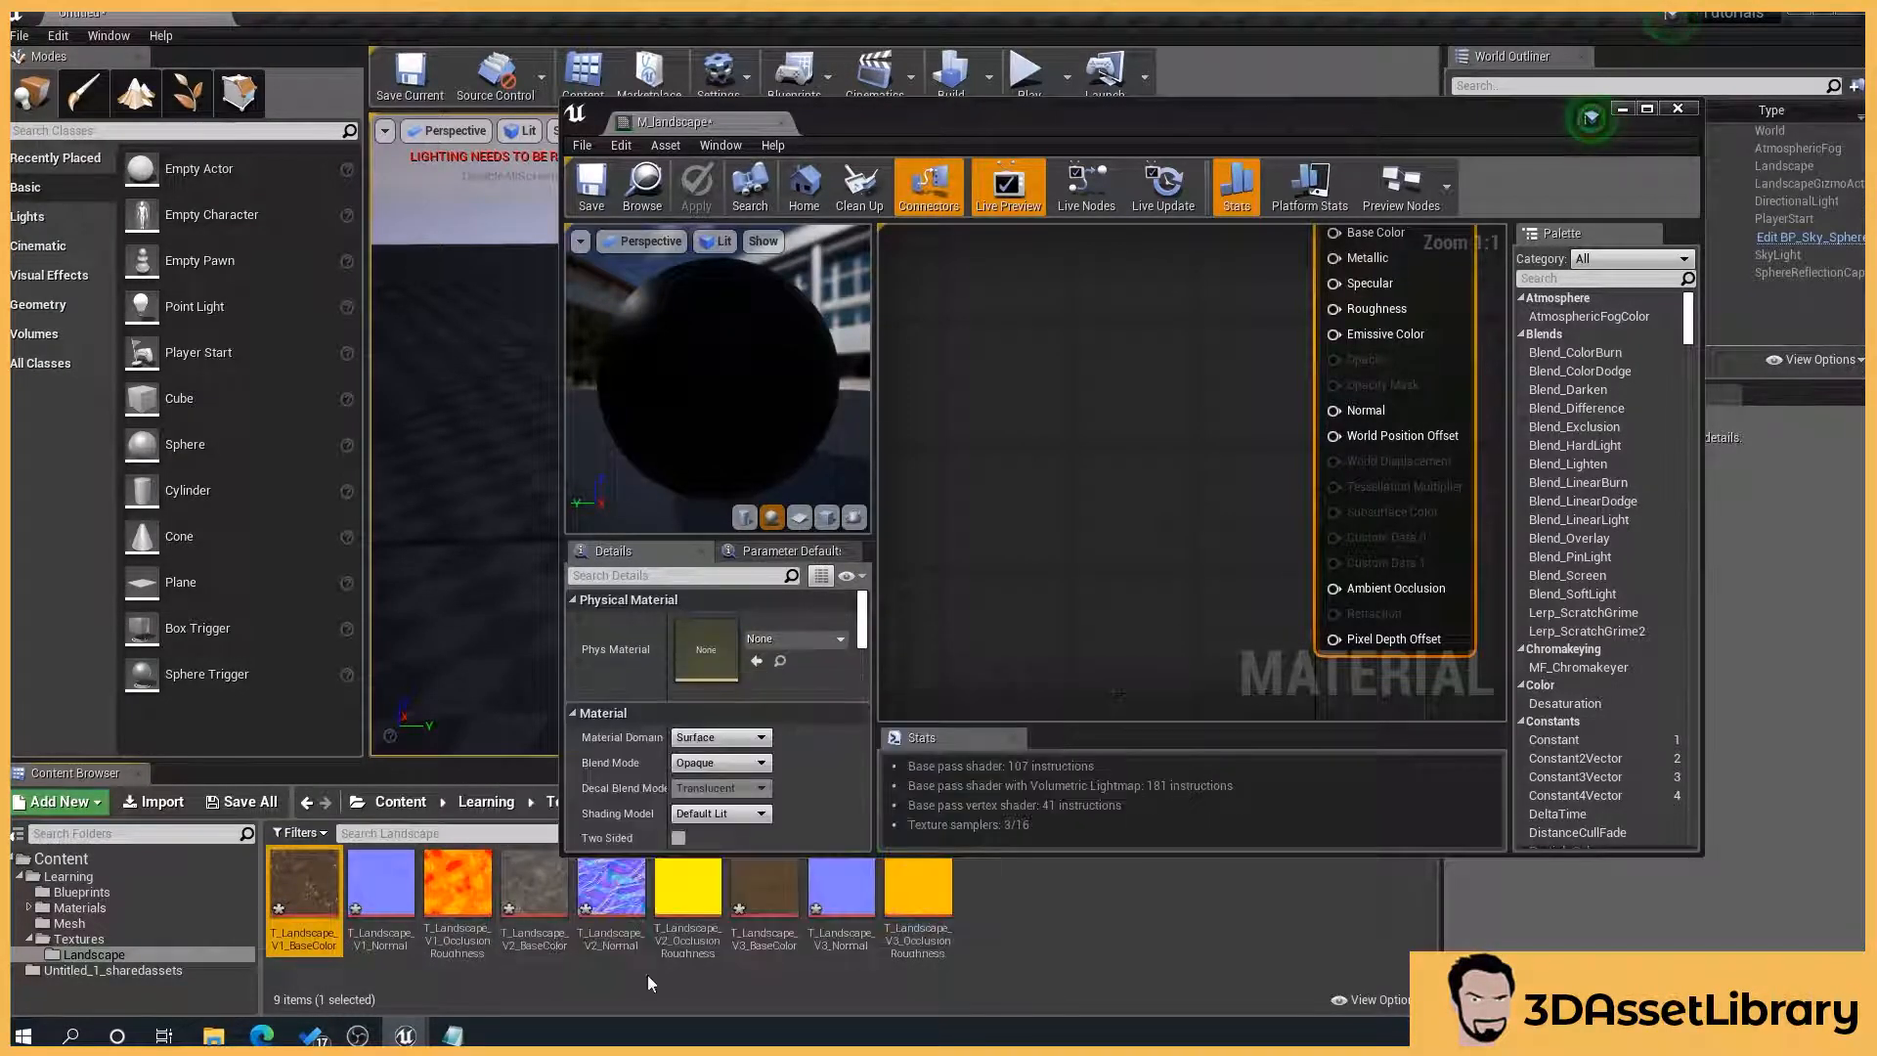
pyautogui.keyDown('ctrl'); pyautogui.click(533, 890); pyautogui.keyUp('ctrl')
pyautogui.keyDown('ctrl'); pyautogui.click(764, 889); pyautogui.keyUp('ctrl')
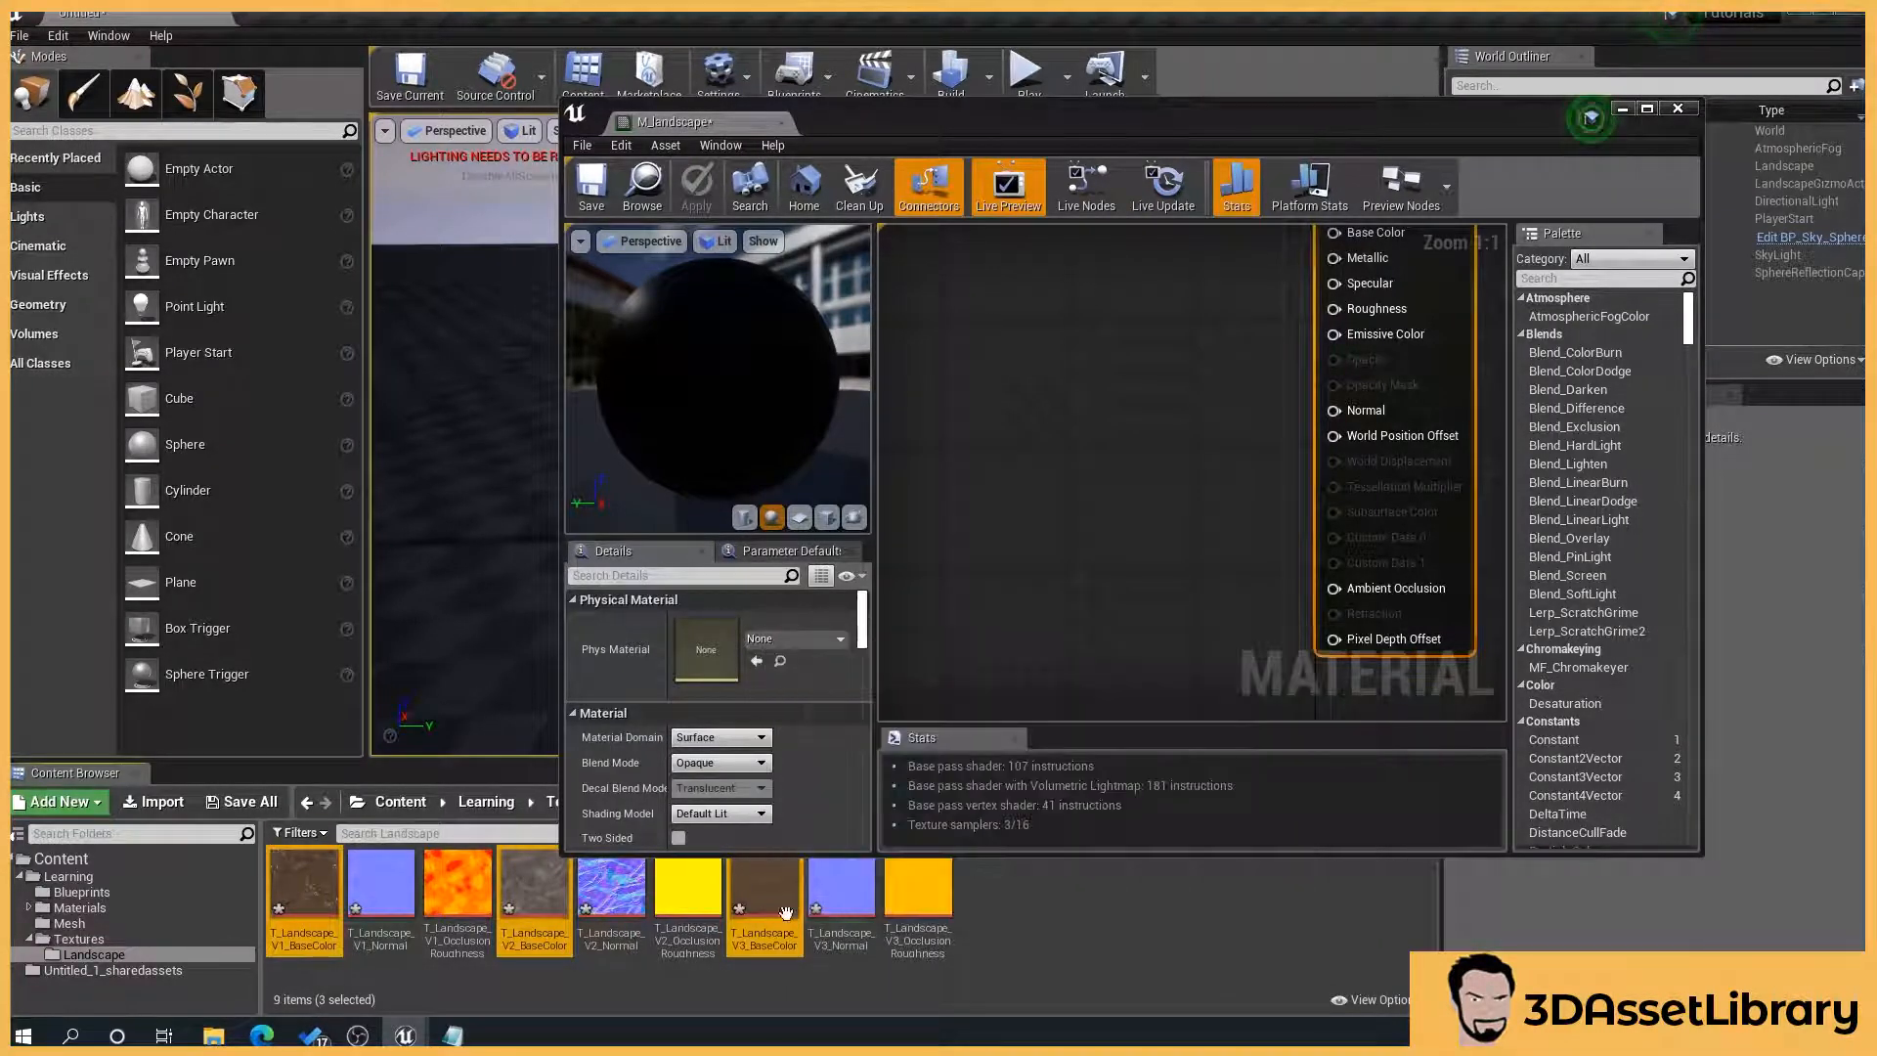
pyautogui.moveTo(765, 889); pyautogui.dragTo(1077, 494)
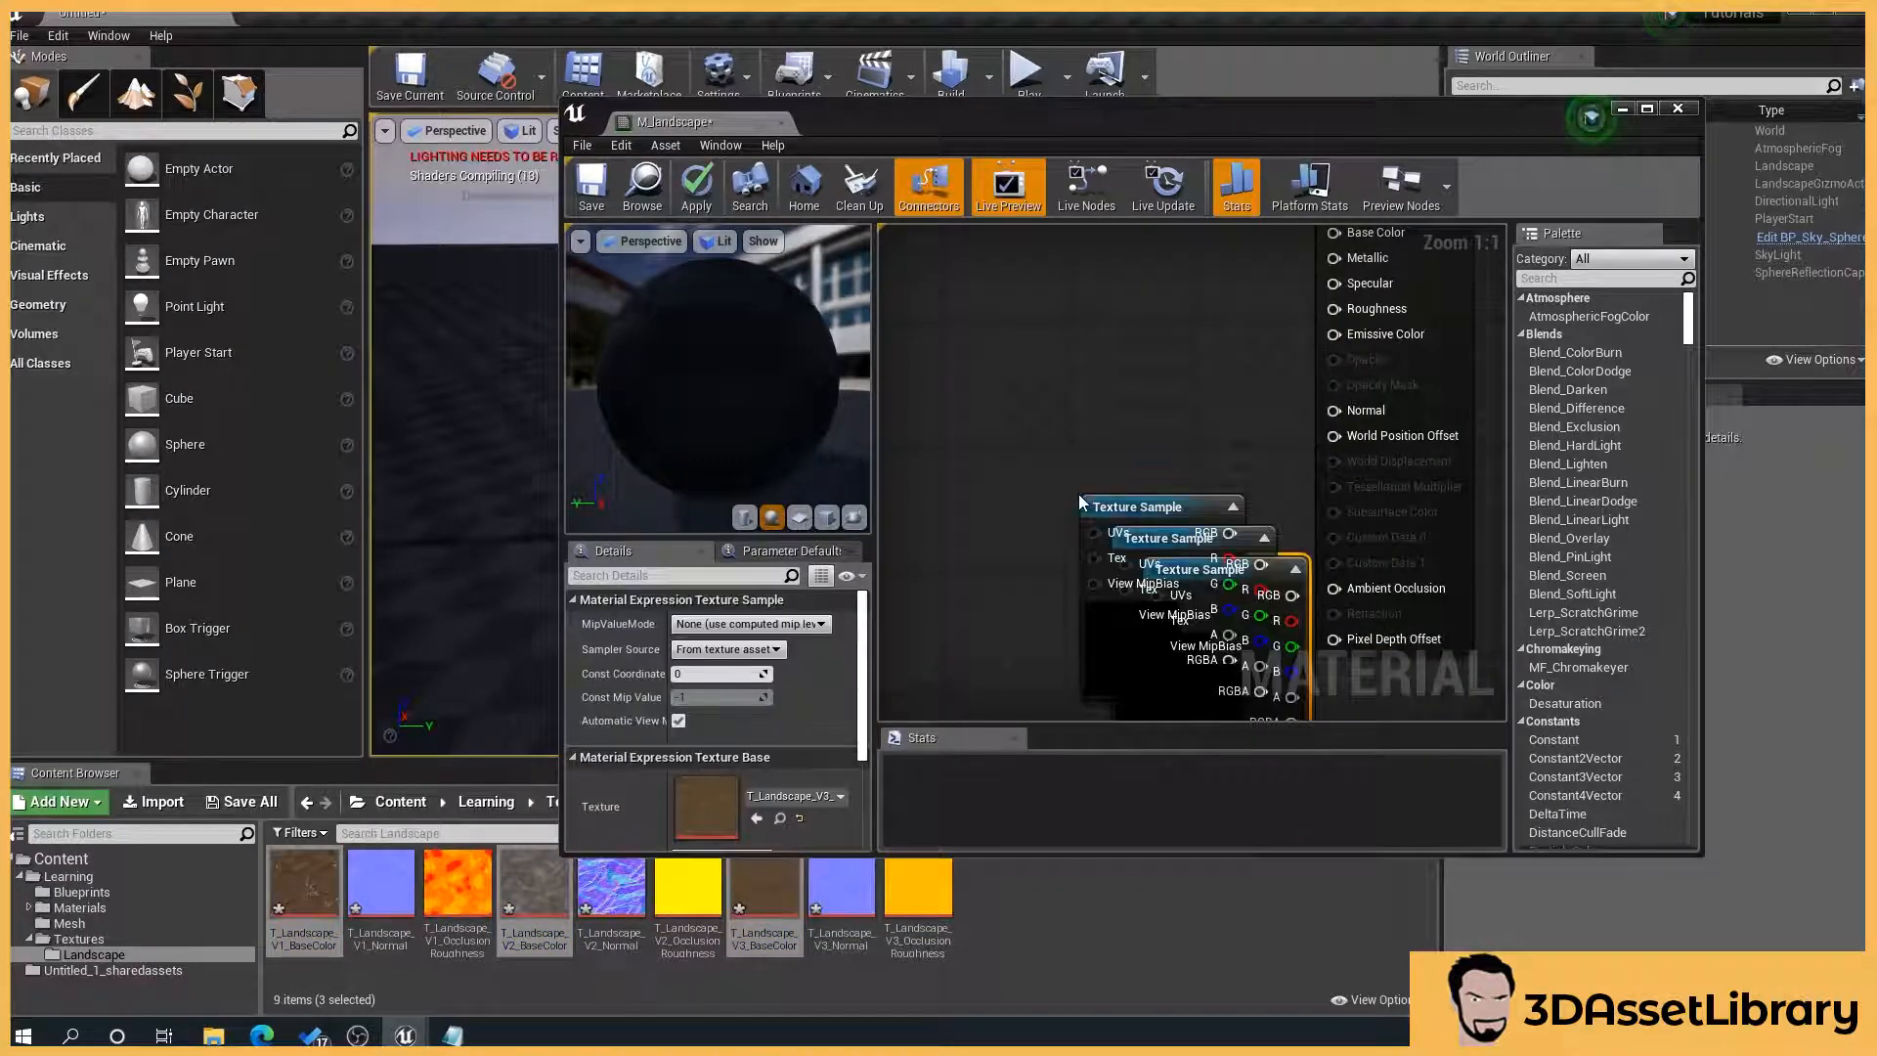
# Step: Maximize the material editor and stack the three texture samples in a column beside the M_landscape node, with V3 uppermost and V1 lowest
pyautogui.doubleClick(1253, 125)
pyautogui.moveTo(1064, 325); pyautogui.dragTo(1401, 566, button='right')
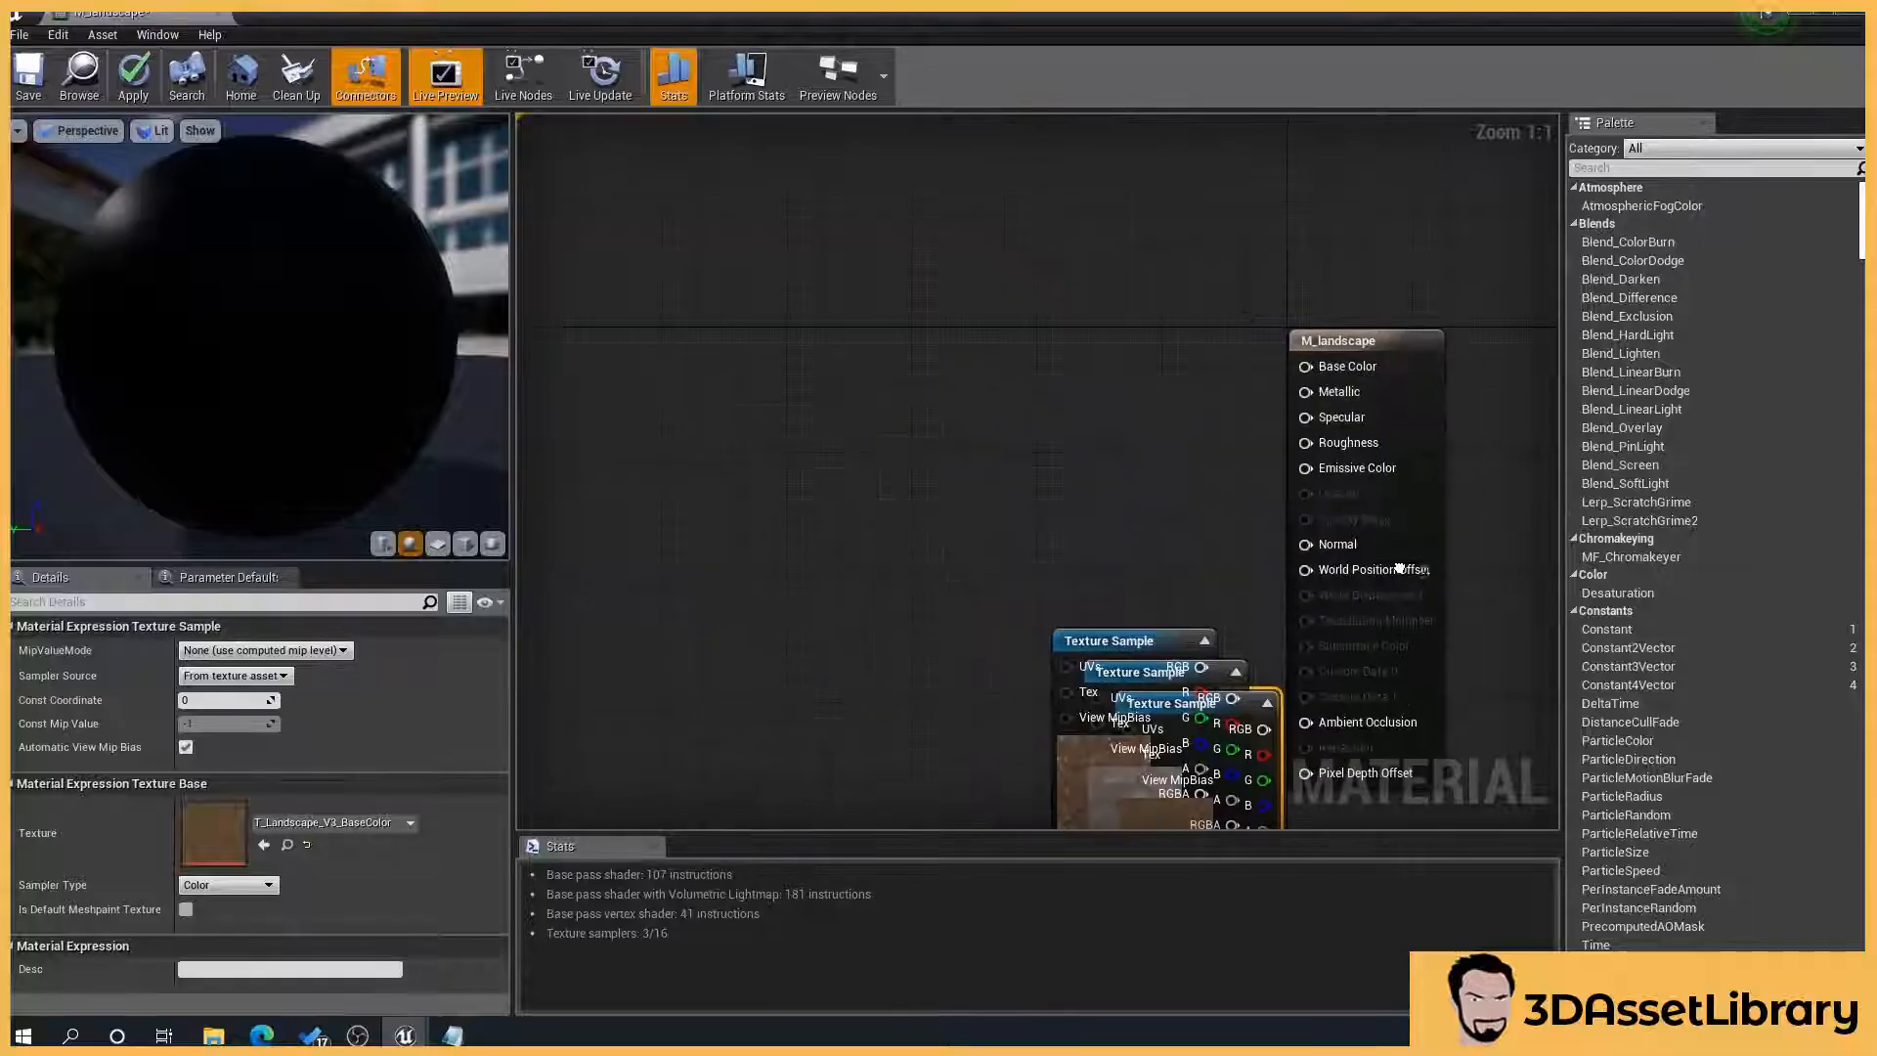
pyautogui.moveTo(1249, 574); pyautogui.dragTo(1297, 505, button='right')
pyautogui.moveTo(1190, 560); pyautogui.dragTo(767, 600)
pyautogui.moveTo(1321, 645); pyautogui.dragTo(837, 385)
pyautogui.moveTo(1254, 635); pyautogui.dragTo(757, 432)
pyautogui.moveTo(1002, 646); pyautogui.dragTo(936, 321, button='right')
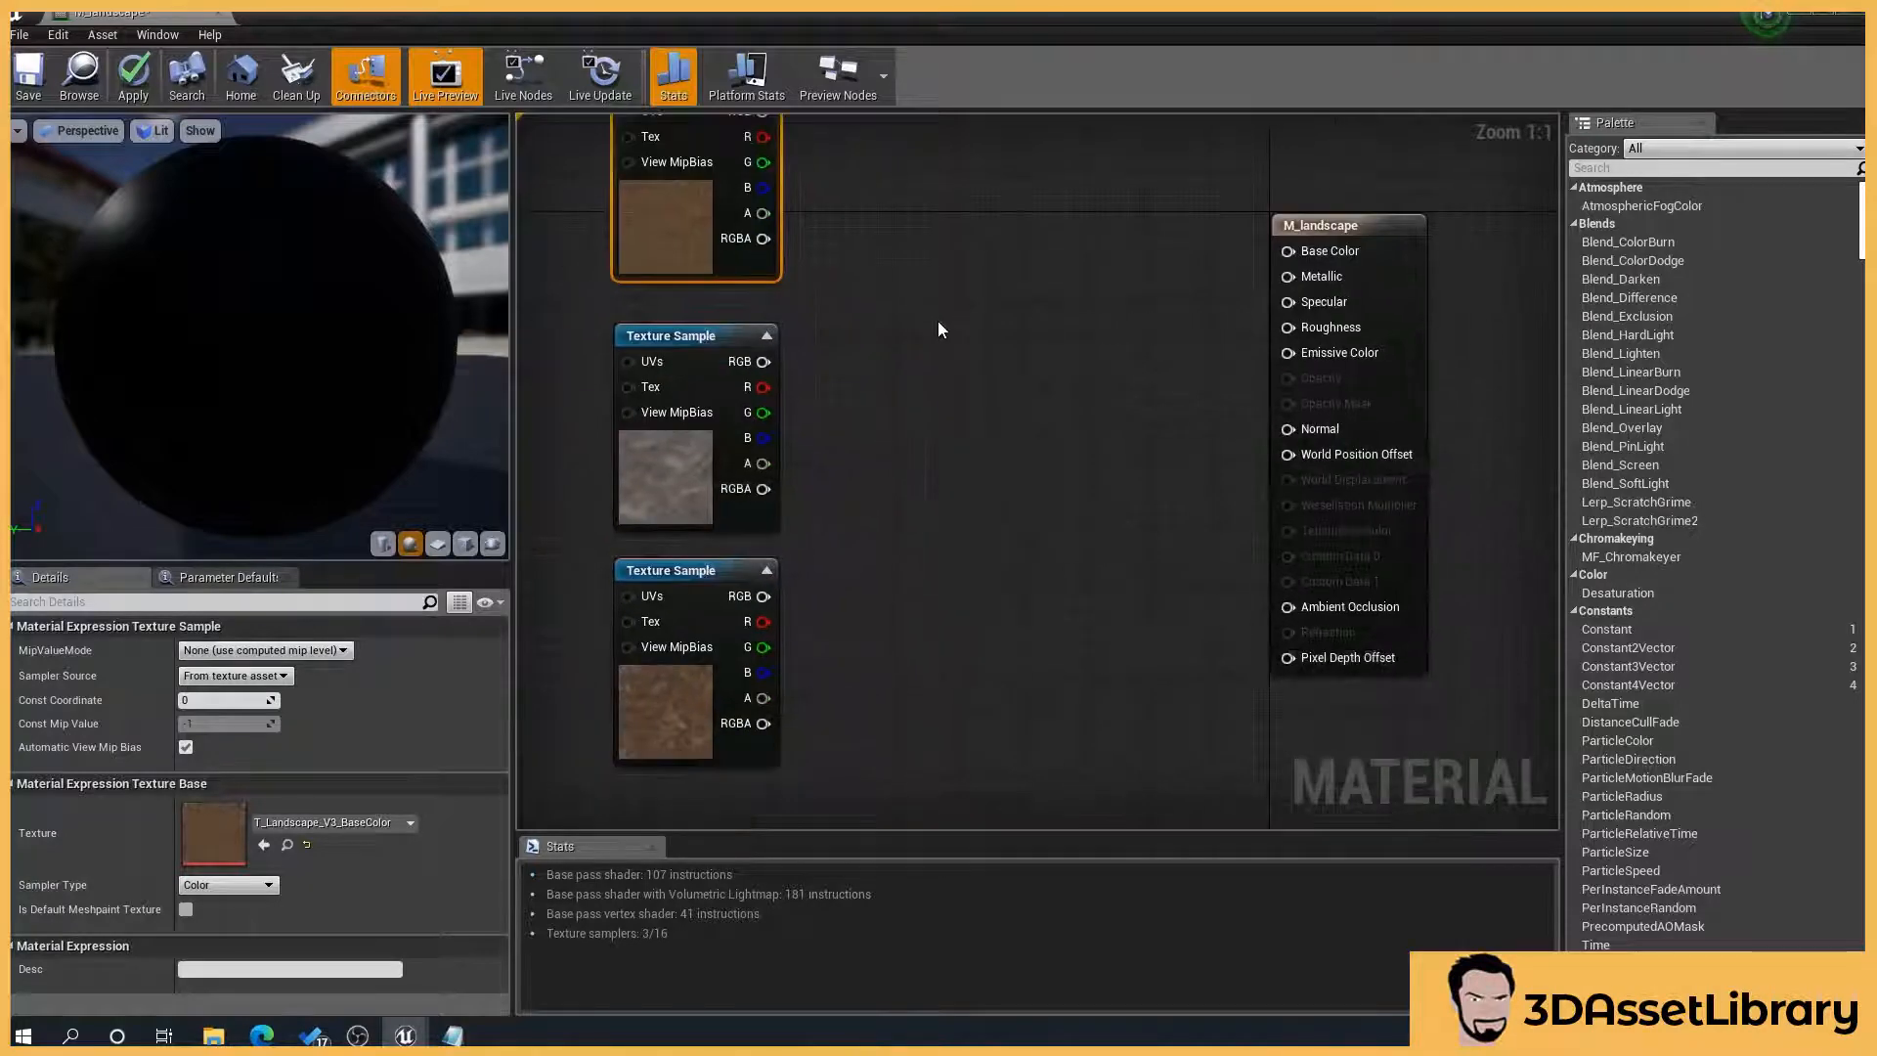
# Step: Add a LandscapeLayerBlend node to the graph and connect its output to the material's Base Color
pyautogui.rightClick(937, 327)
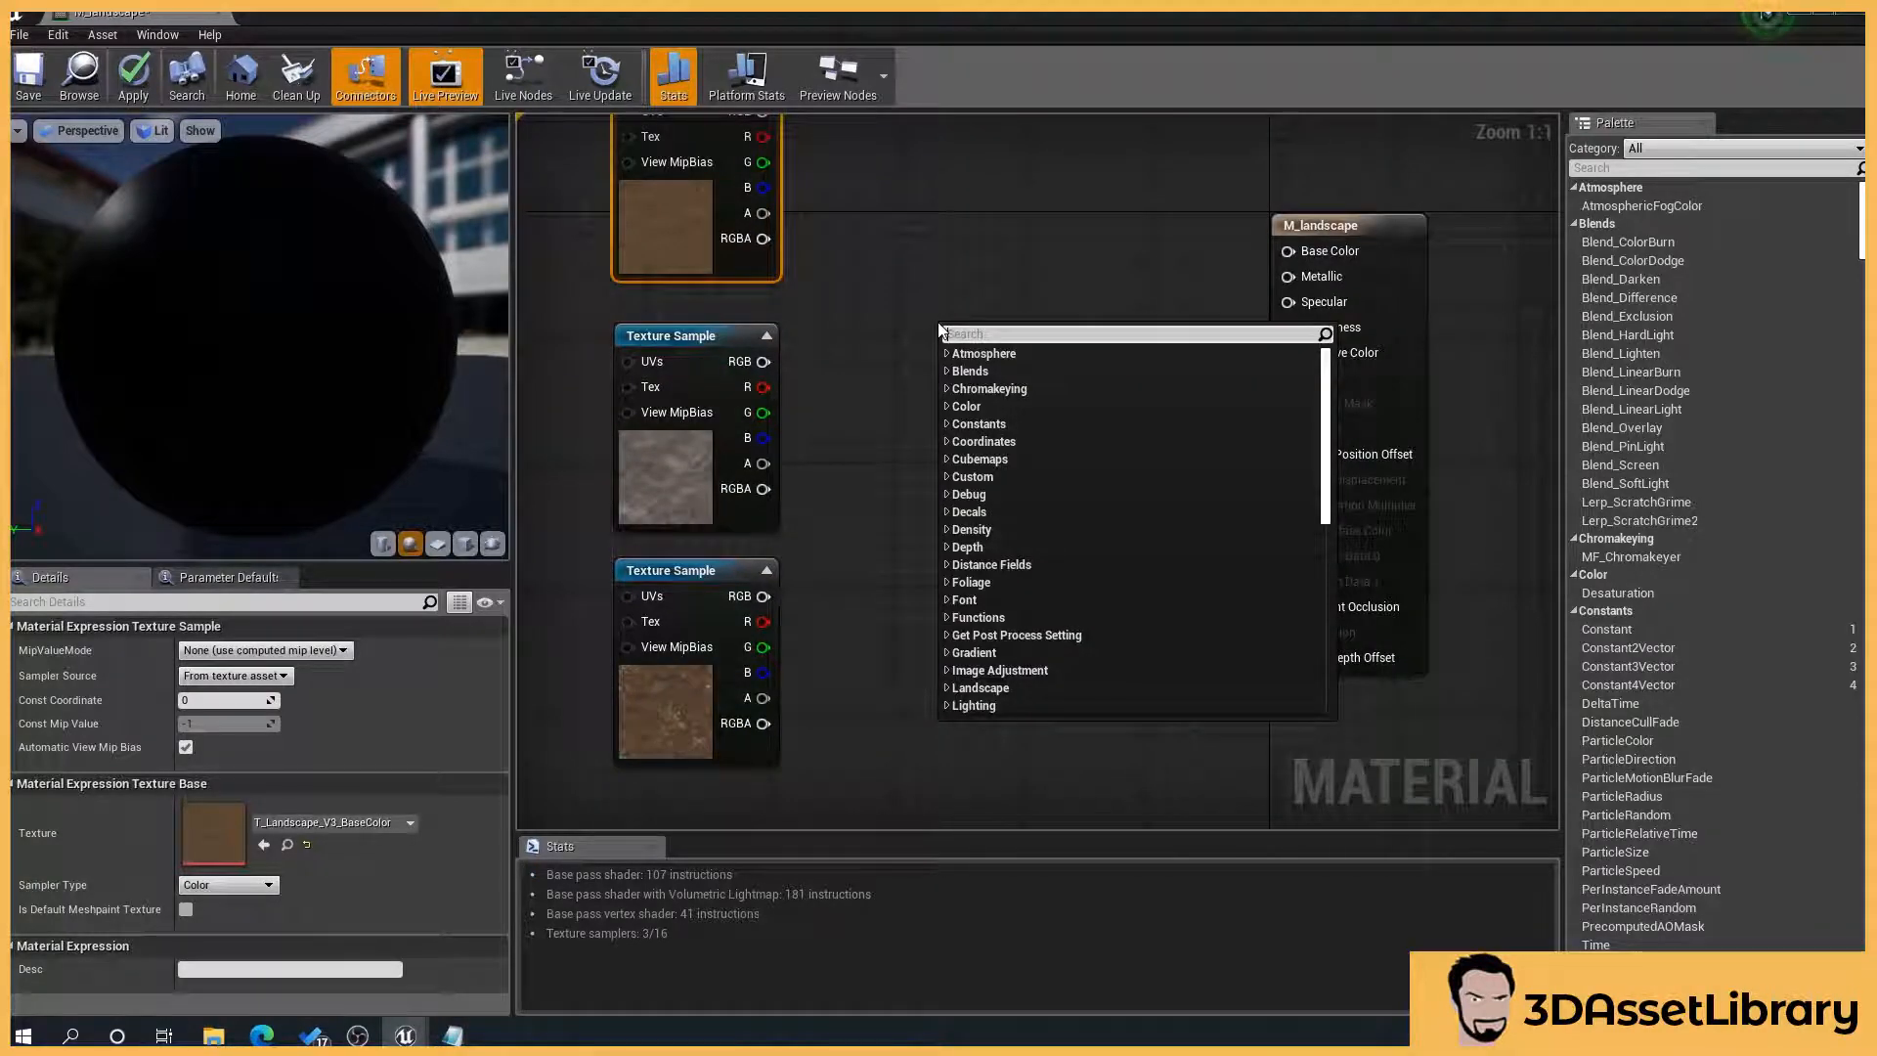
pyautogui.write('lands')
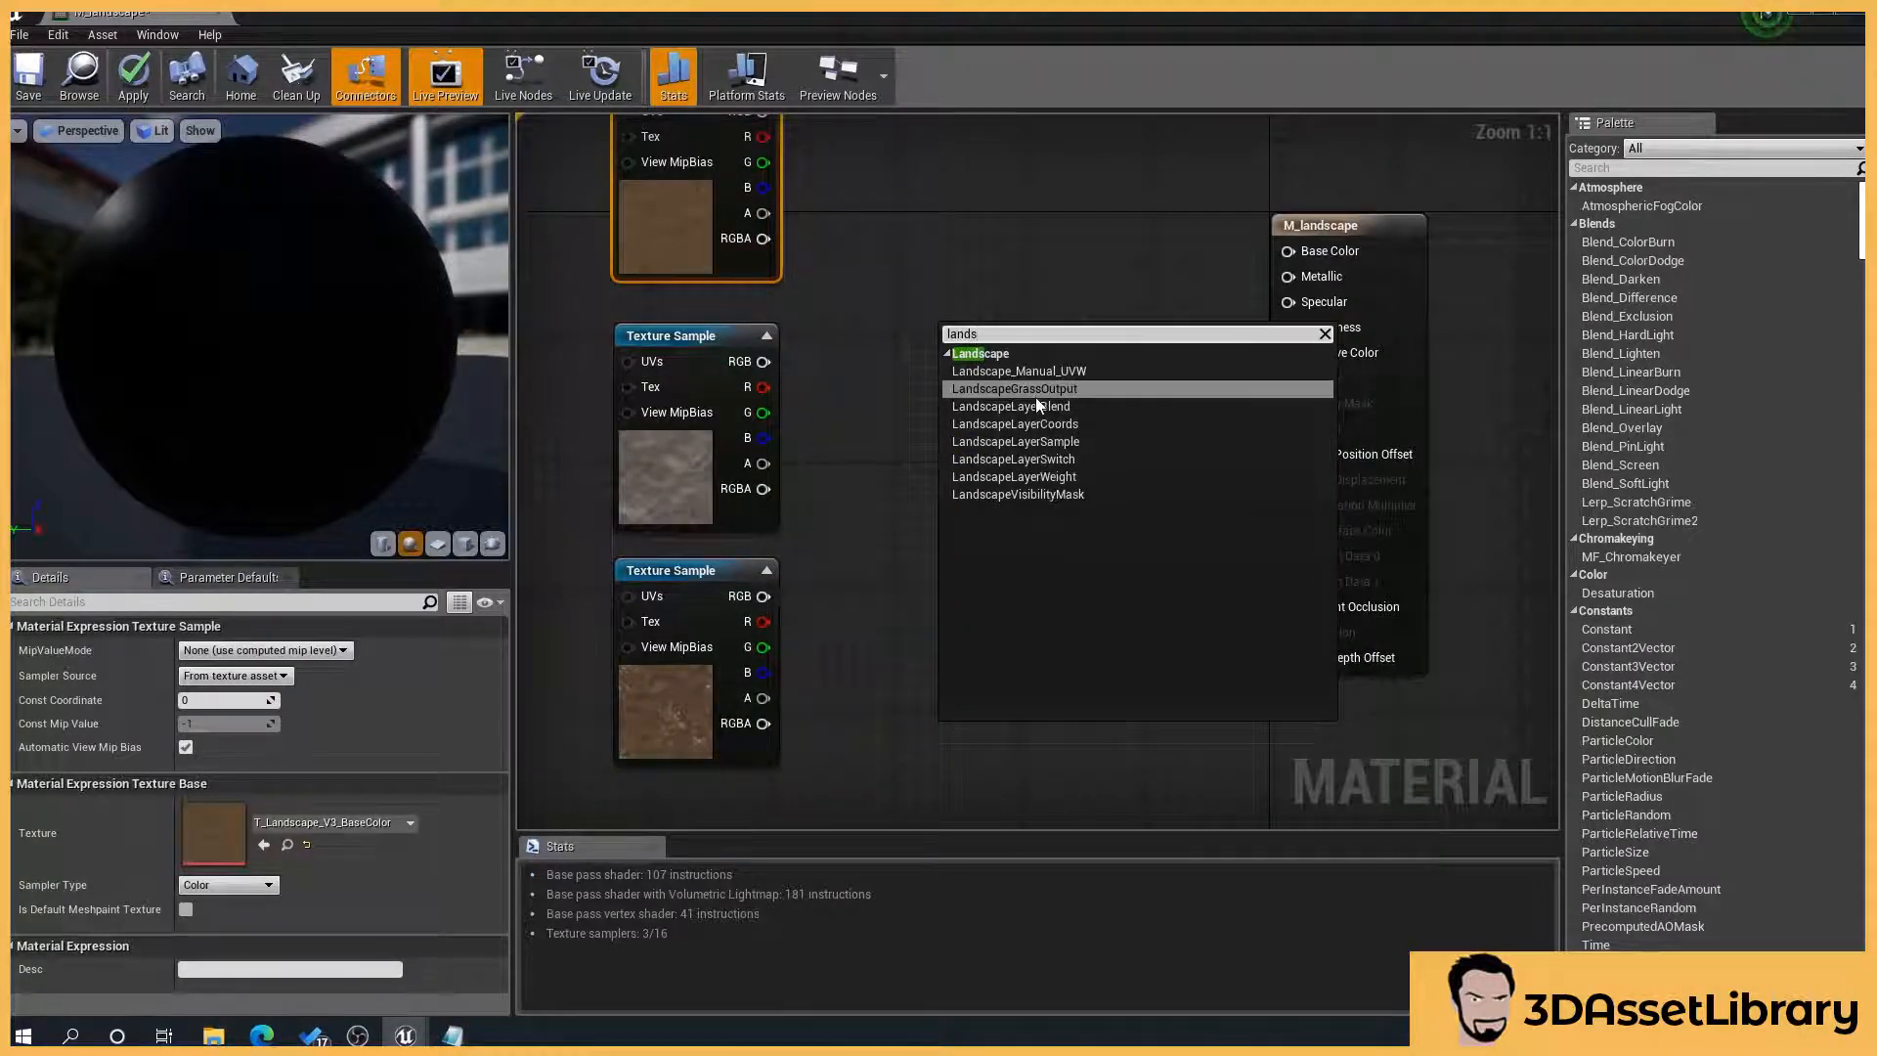
pyautogui.click(1032, 405)
pyautogui.moveTo(1082, 444); pyautogui.dragTo(1337, 330)
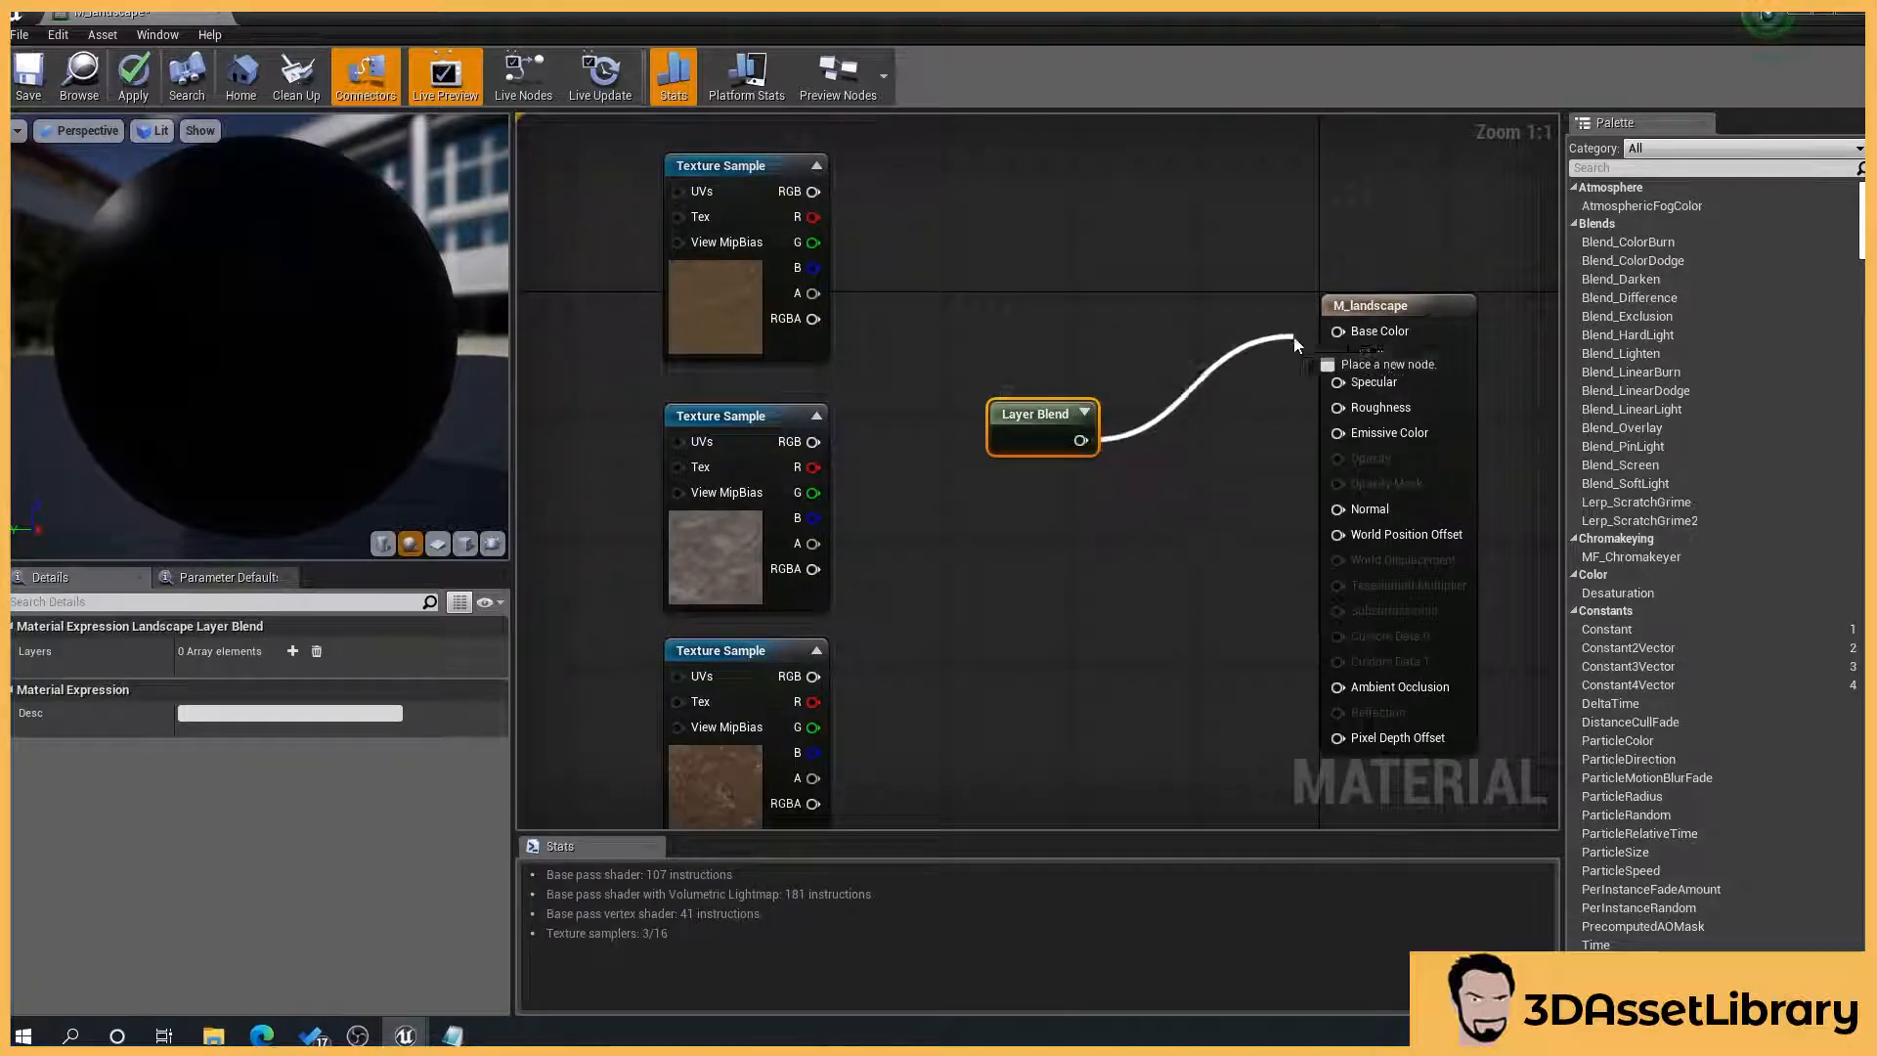
pyautogui.moveTo(1006, 436); pyautogui.dragTo(1078, 411, button='right')
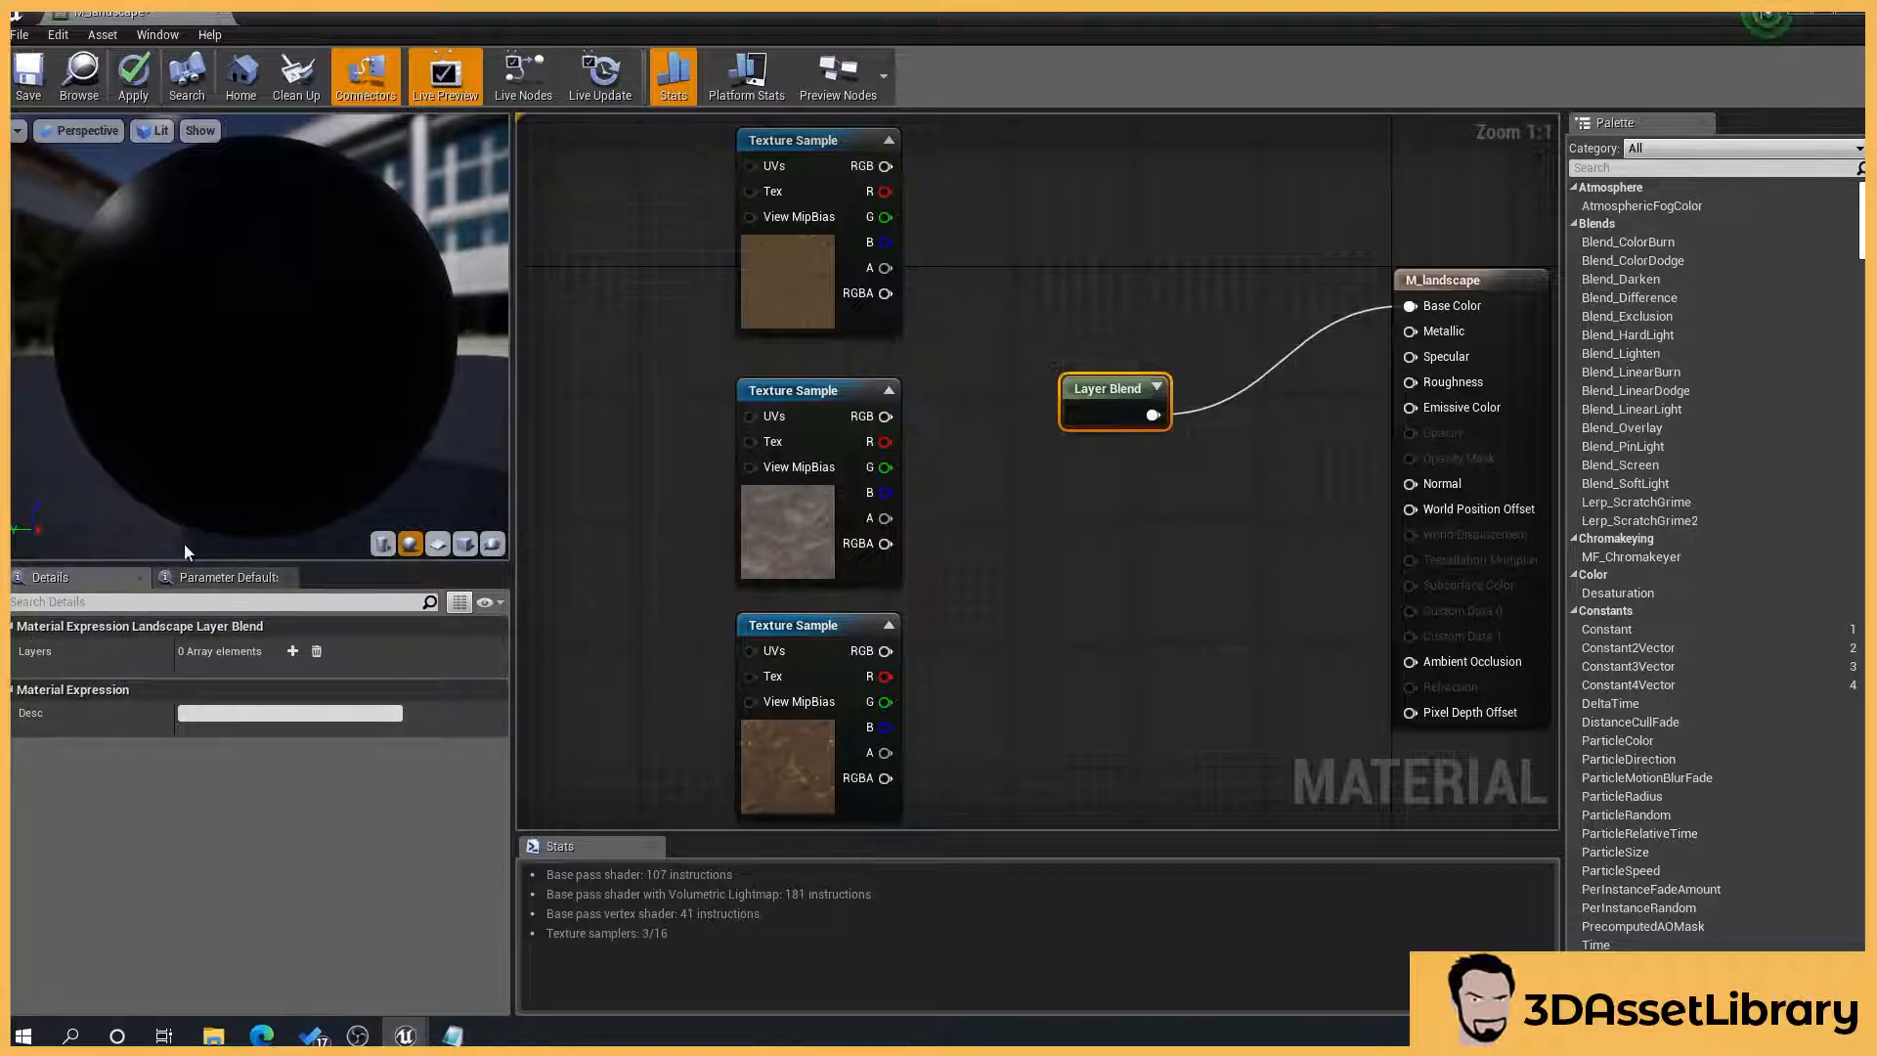
# Step: Add three layers to the Layer Blend node and name the first one Dirt
pyautogui.click(293, 652)
pyautogui.click(293, 652)
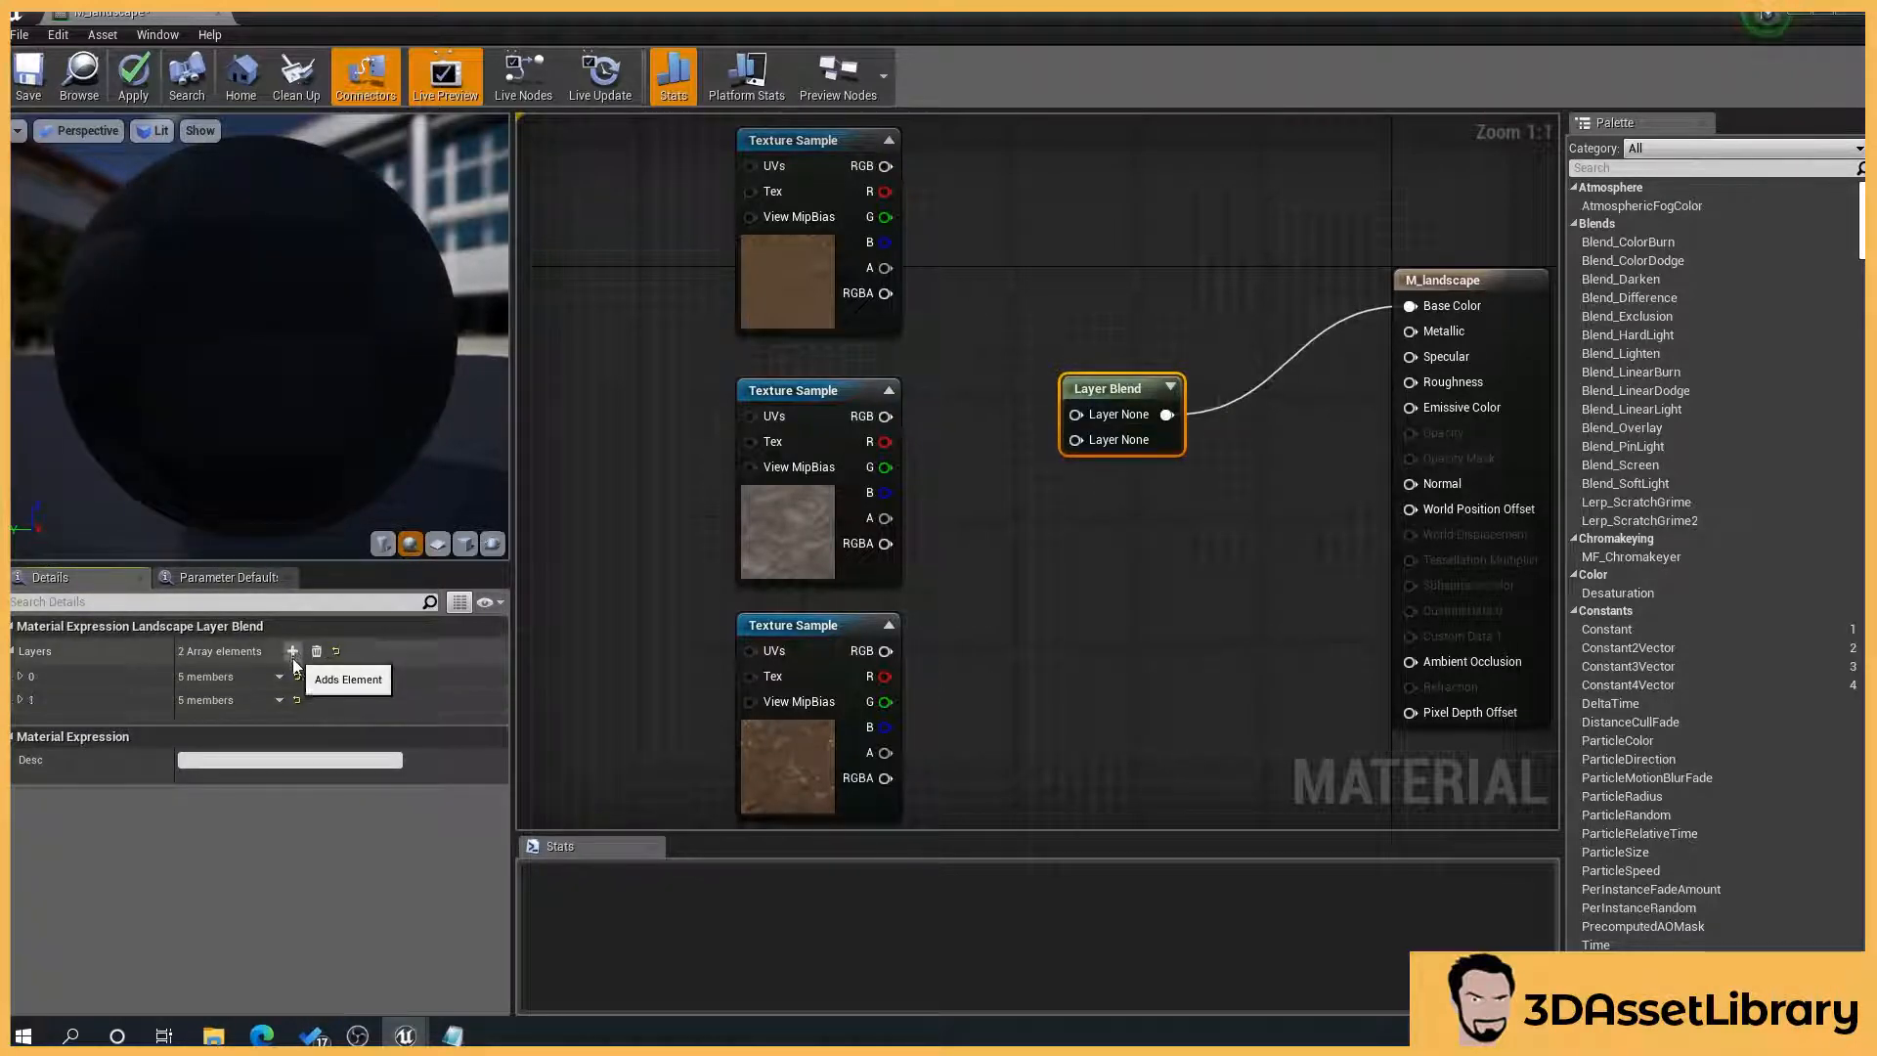
pyautogui.click(293, 652)
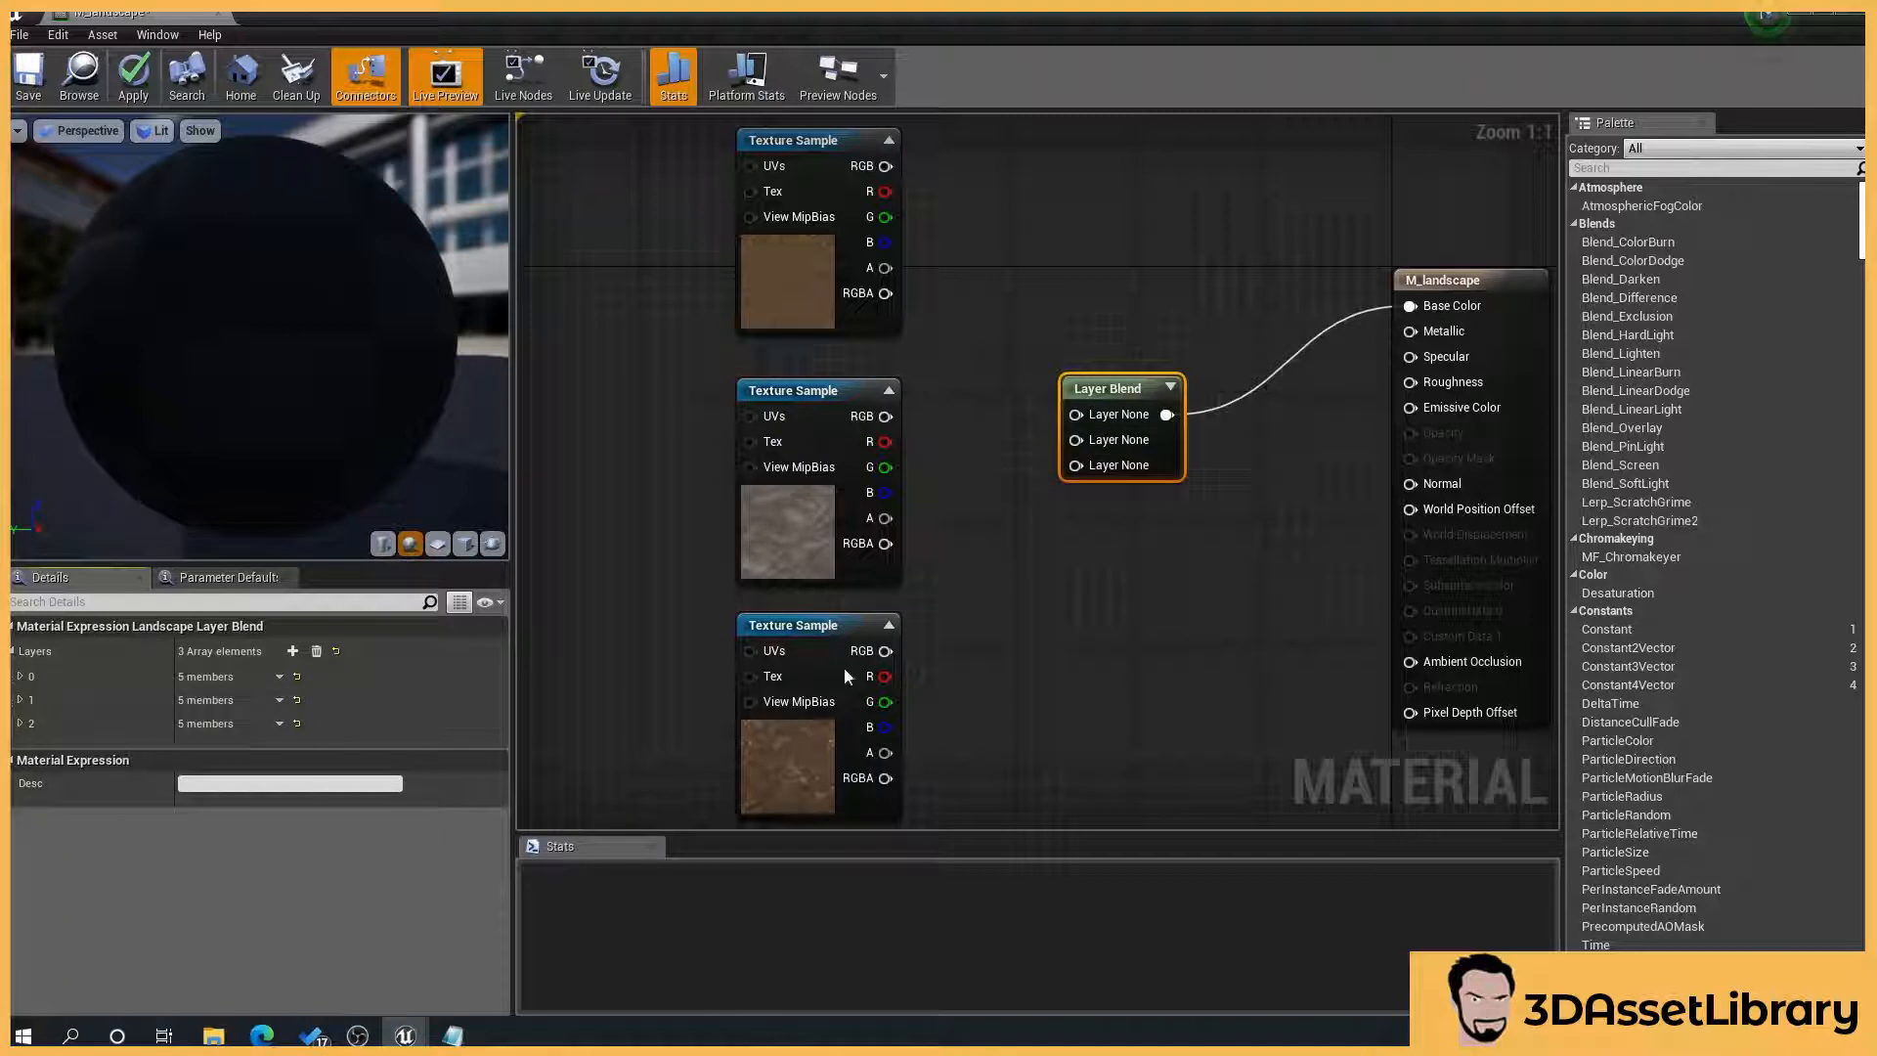
pyautogui.click(19, 676)
pyautogui.click(205, 700)
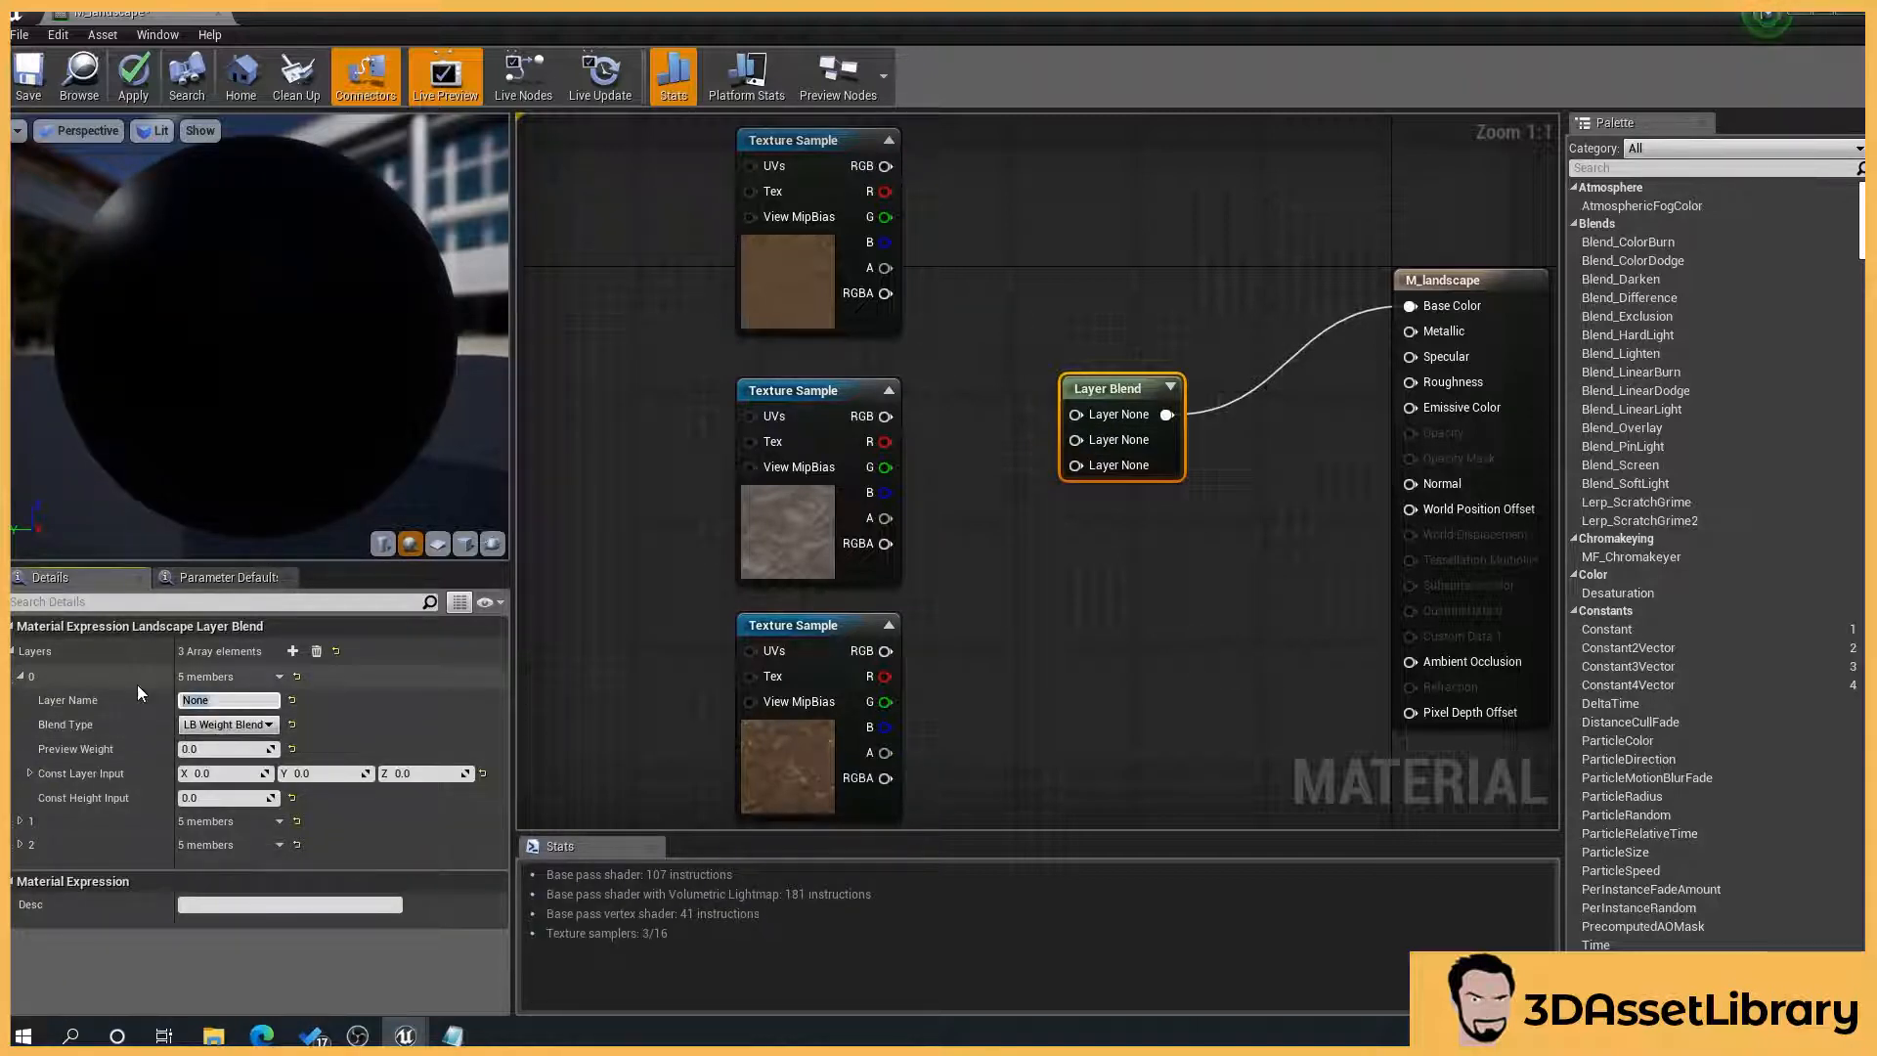
pyautogui.write('Dirt')
pyautogui.press('Return')
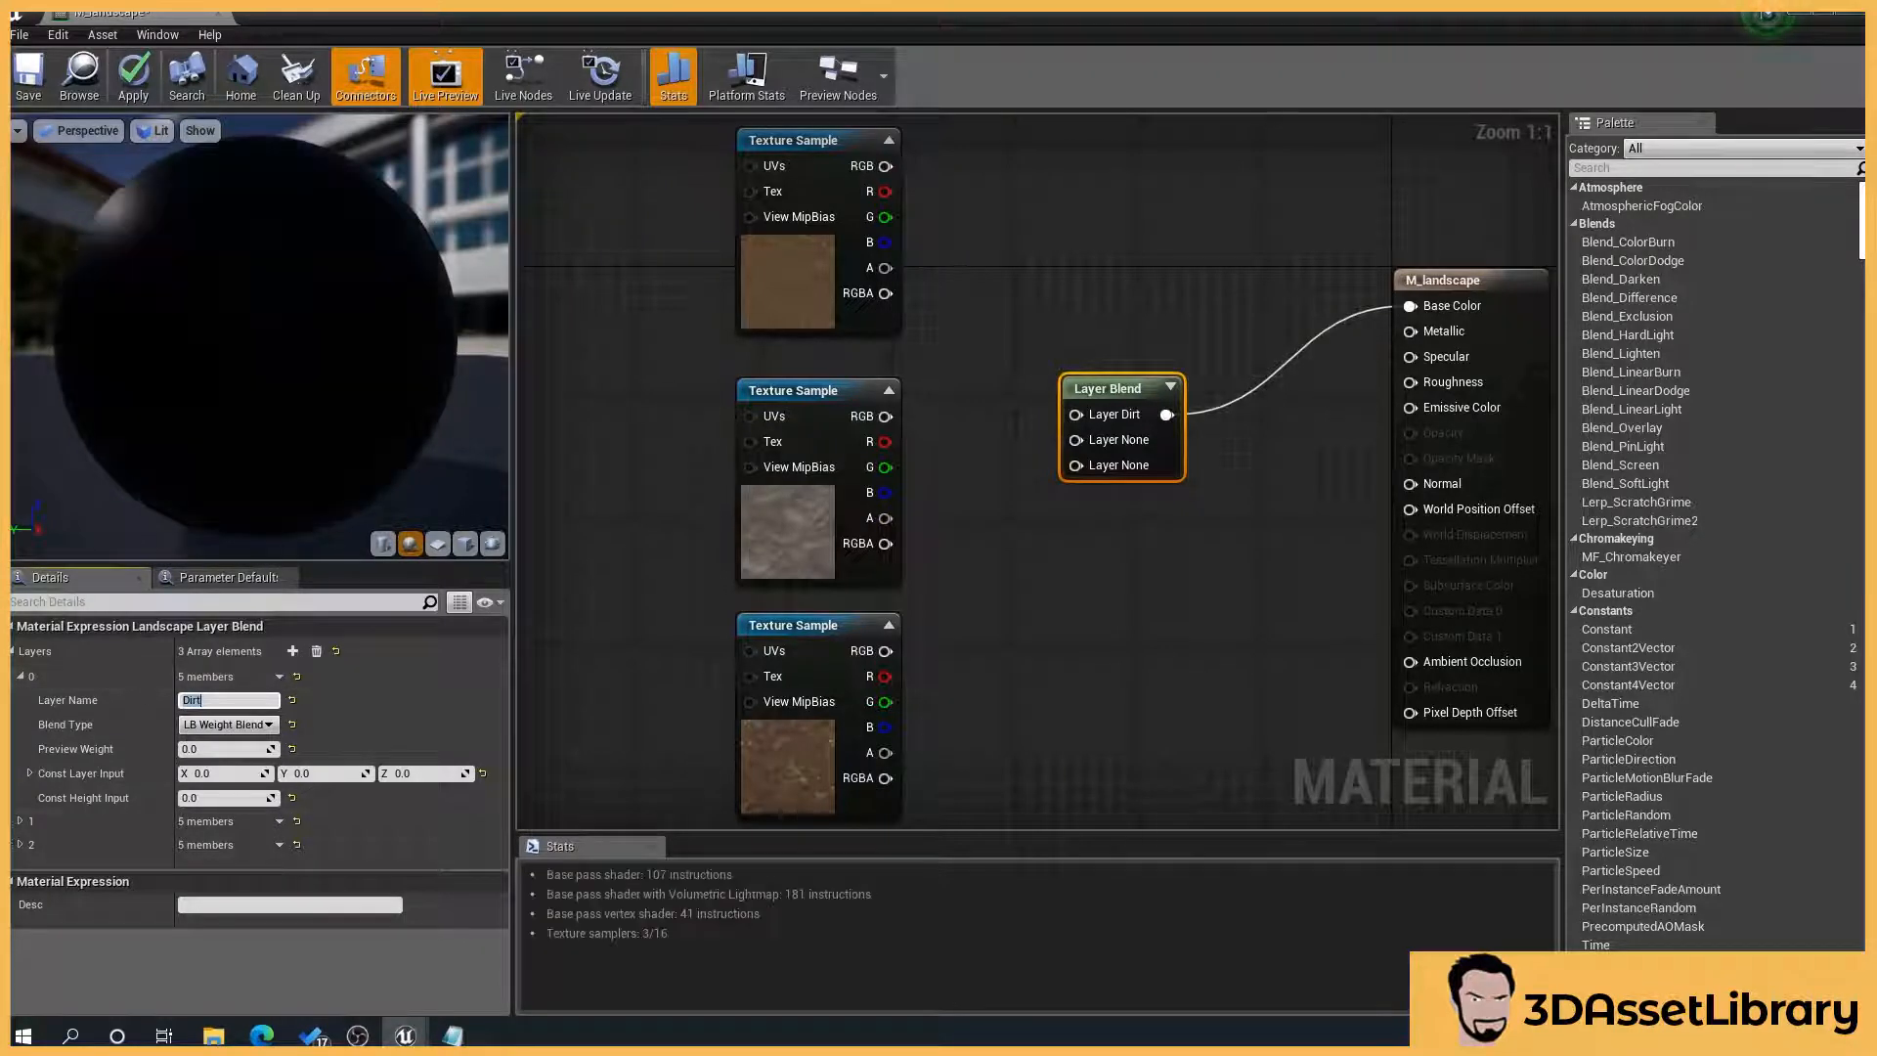
# Step: Name the Layer Blend node's second layer Stone and its third layer WetDirt
pyautogui.click(19, 821)
pyautogui.click(210, 844)
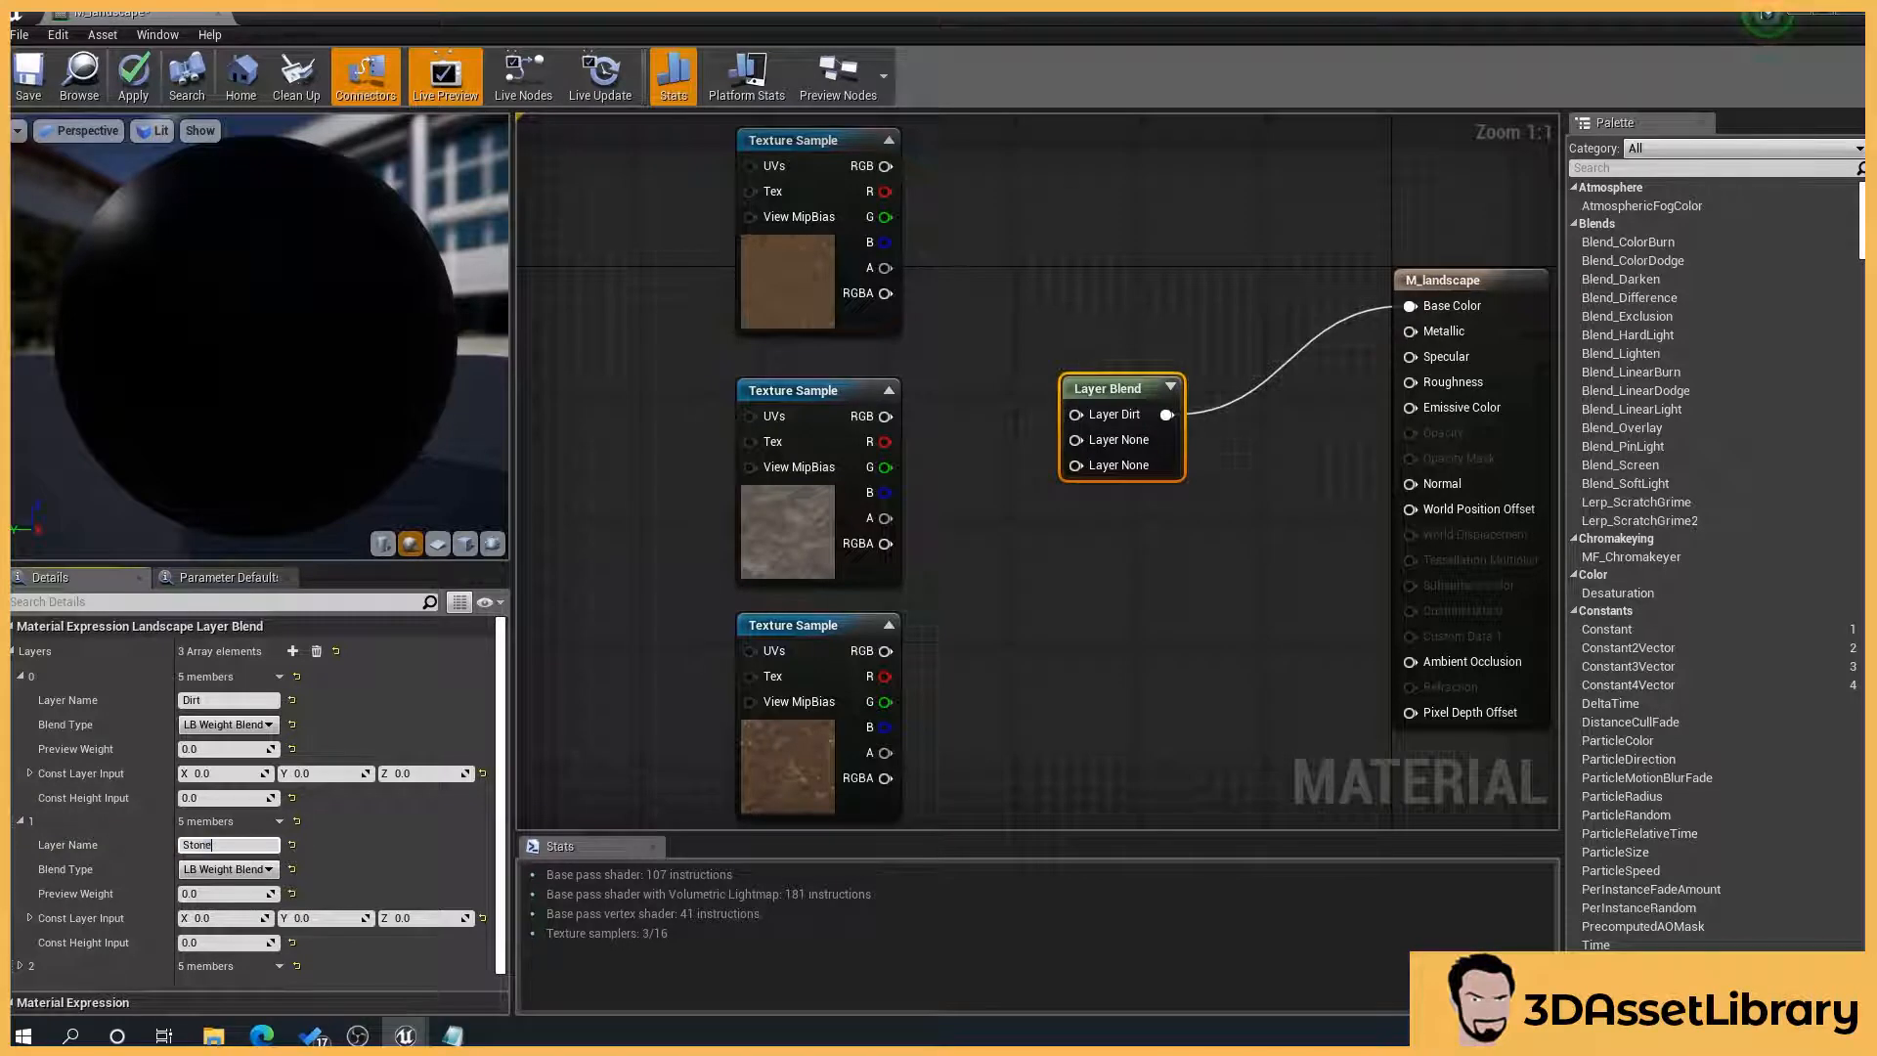
pyautogui.write('Stone')
pyautogui.press('Return')
pyautogui.click(20, 966)
pyautogui.click(210, 989)
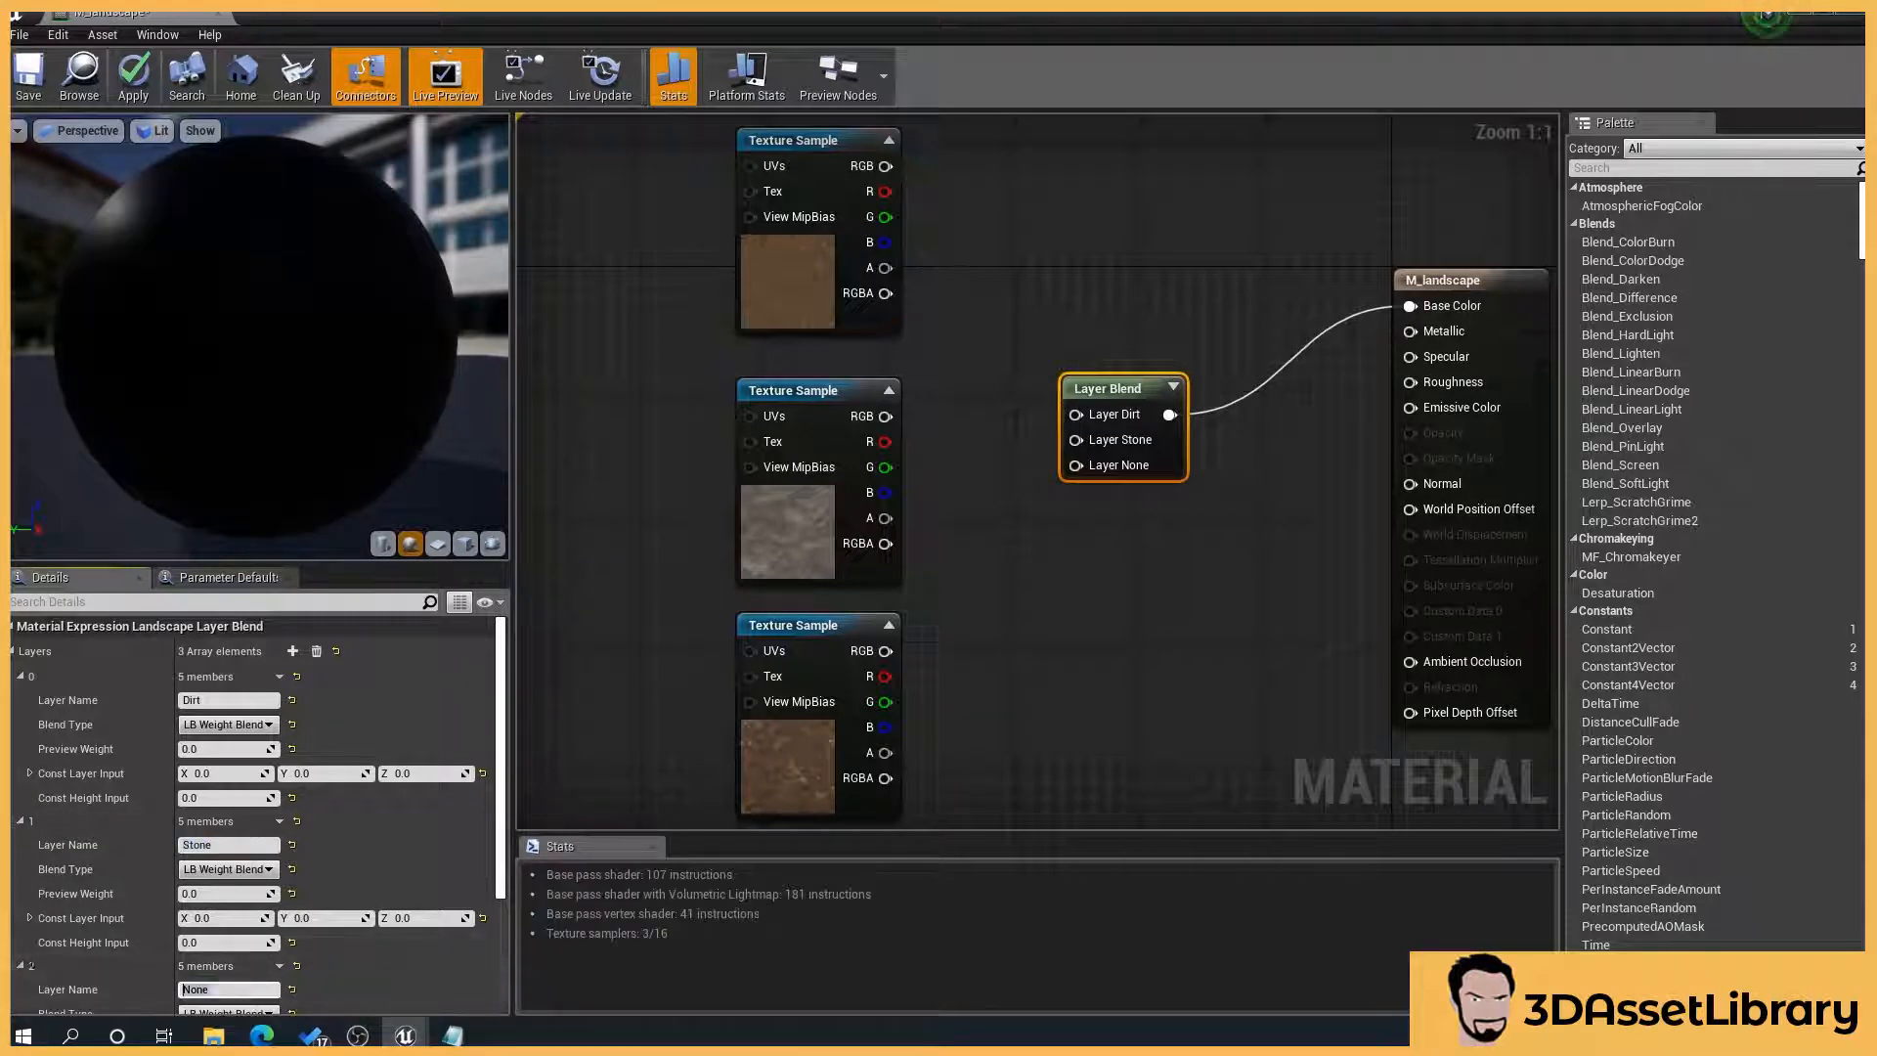
pyautogui.write('WetDirt')
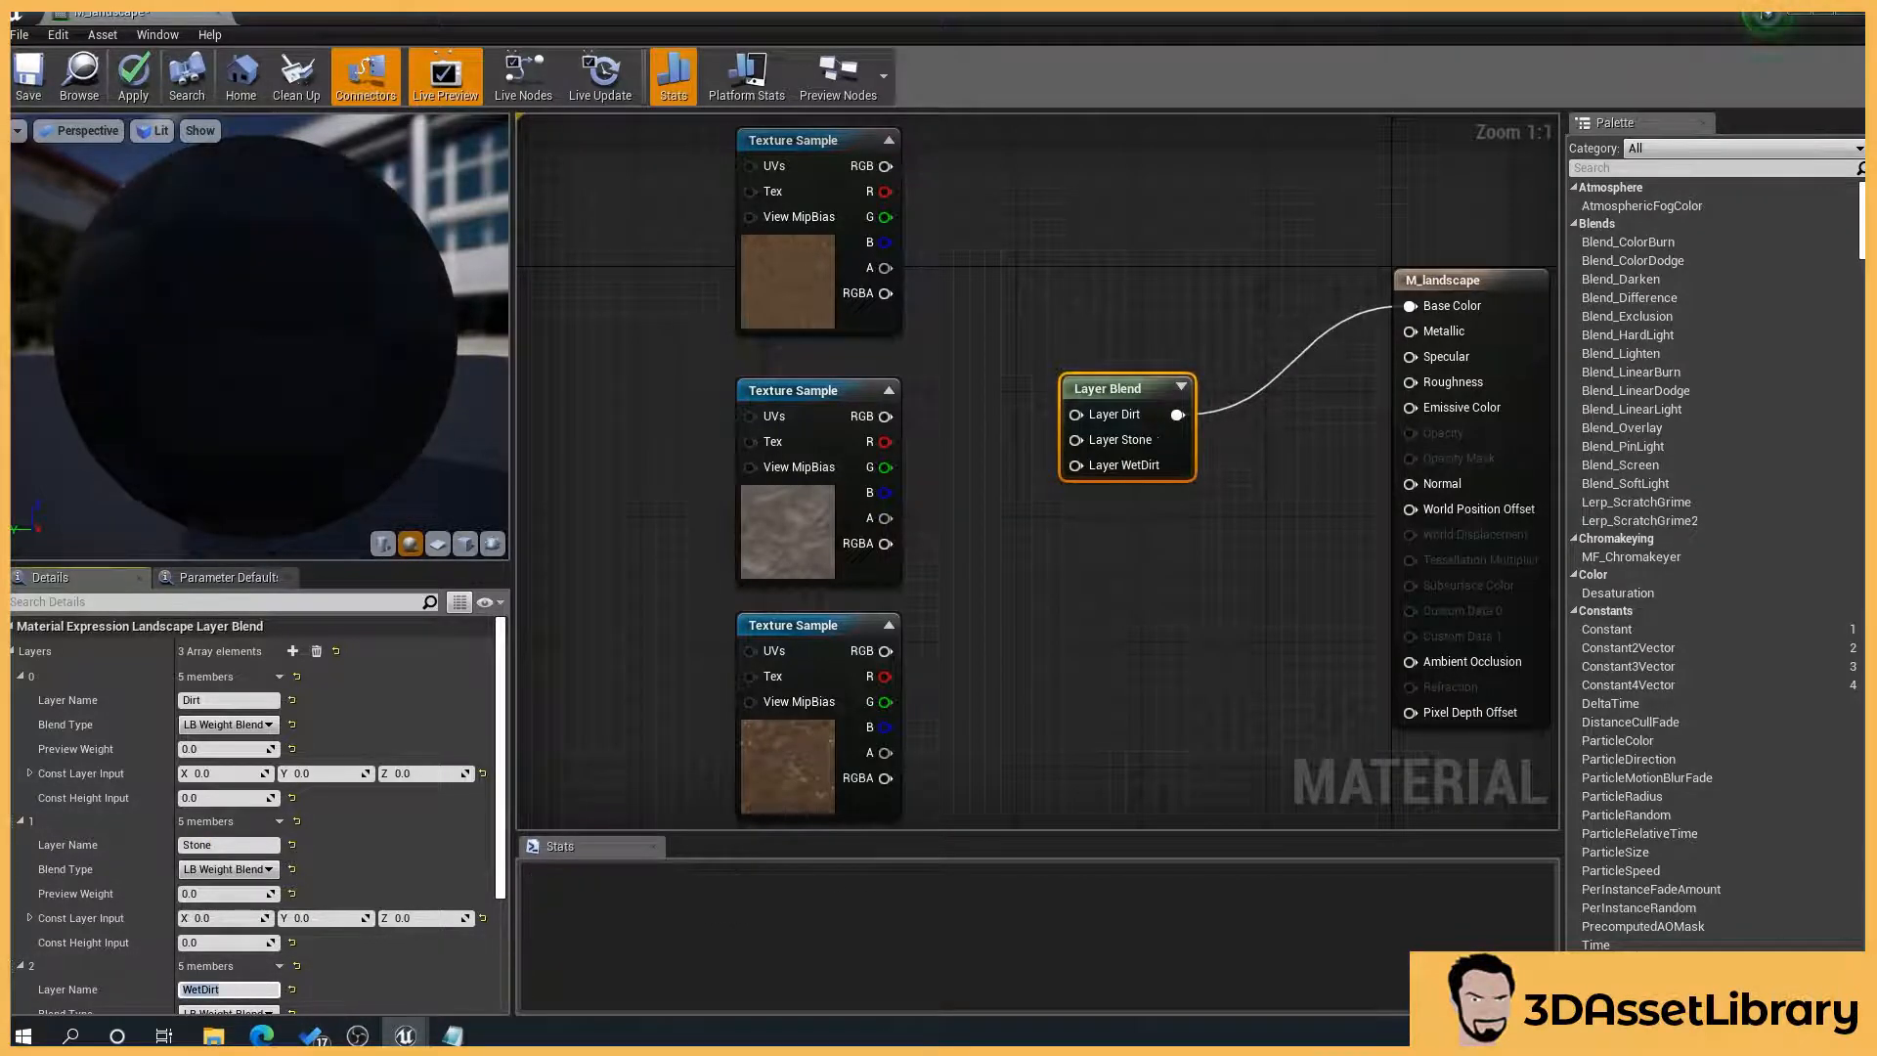
pyautogui.press('Return')
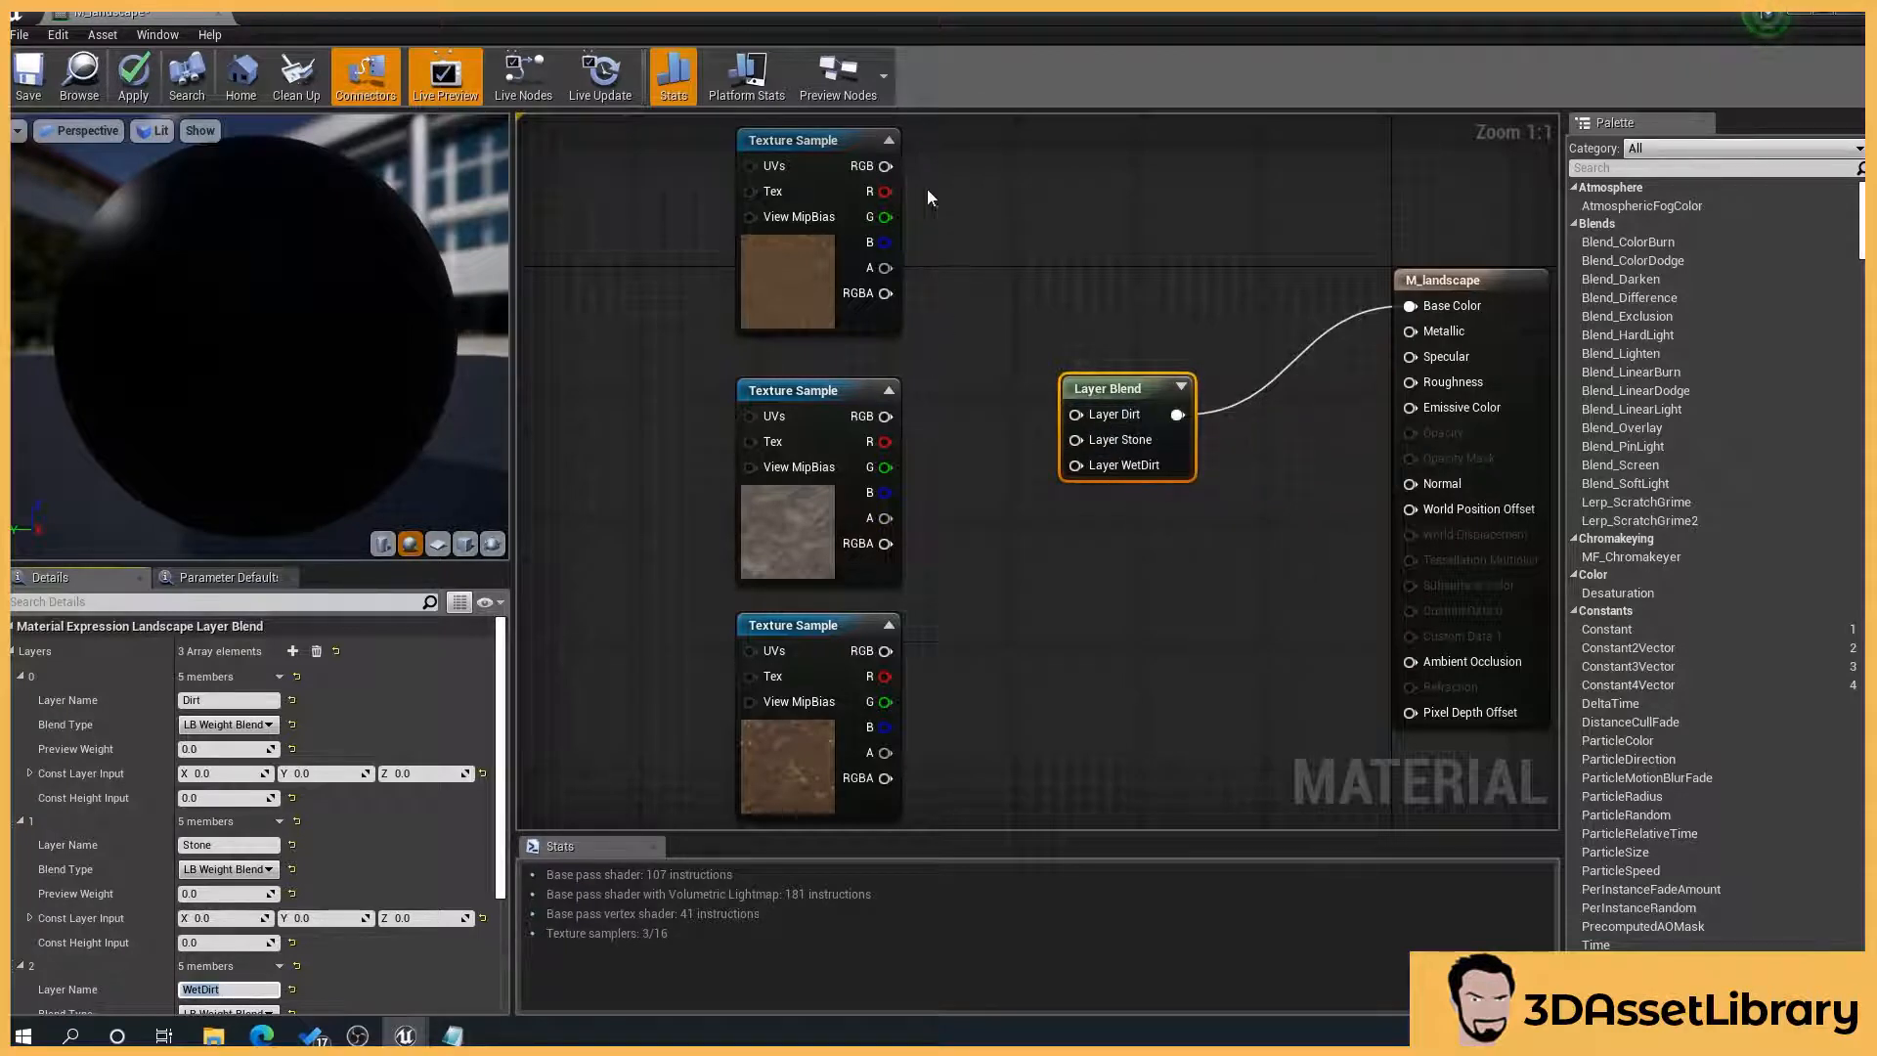
# Step: Connect the RGB outputs of the V3, V2 and V1 texture samples to Layer Dirt, Stone and WetDirt respectively, and save the material
pyautogui.moveTo(886, 166); pyautogui.dragTo(1075, 415)
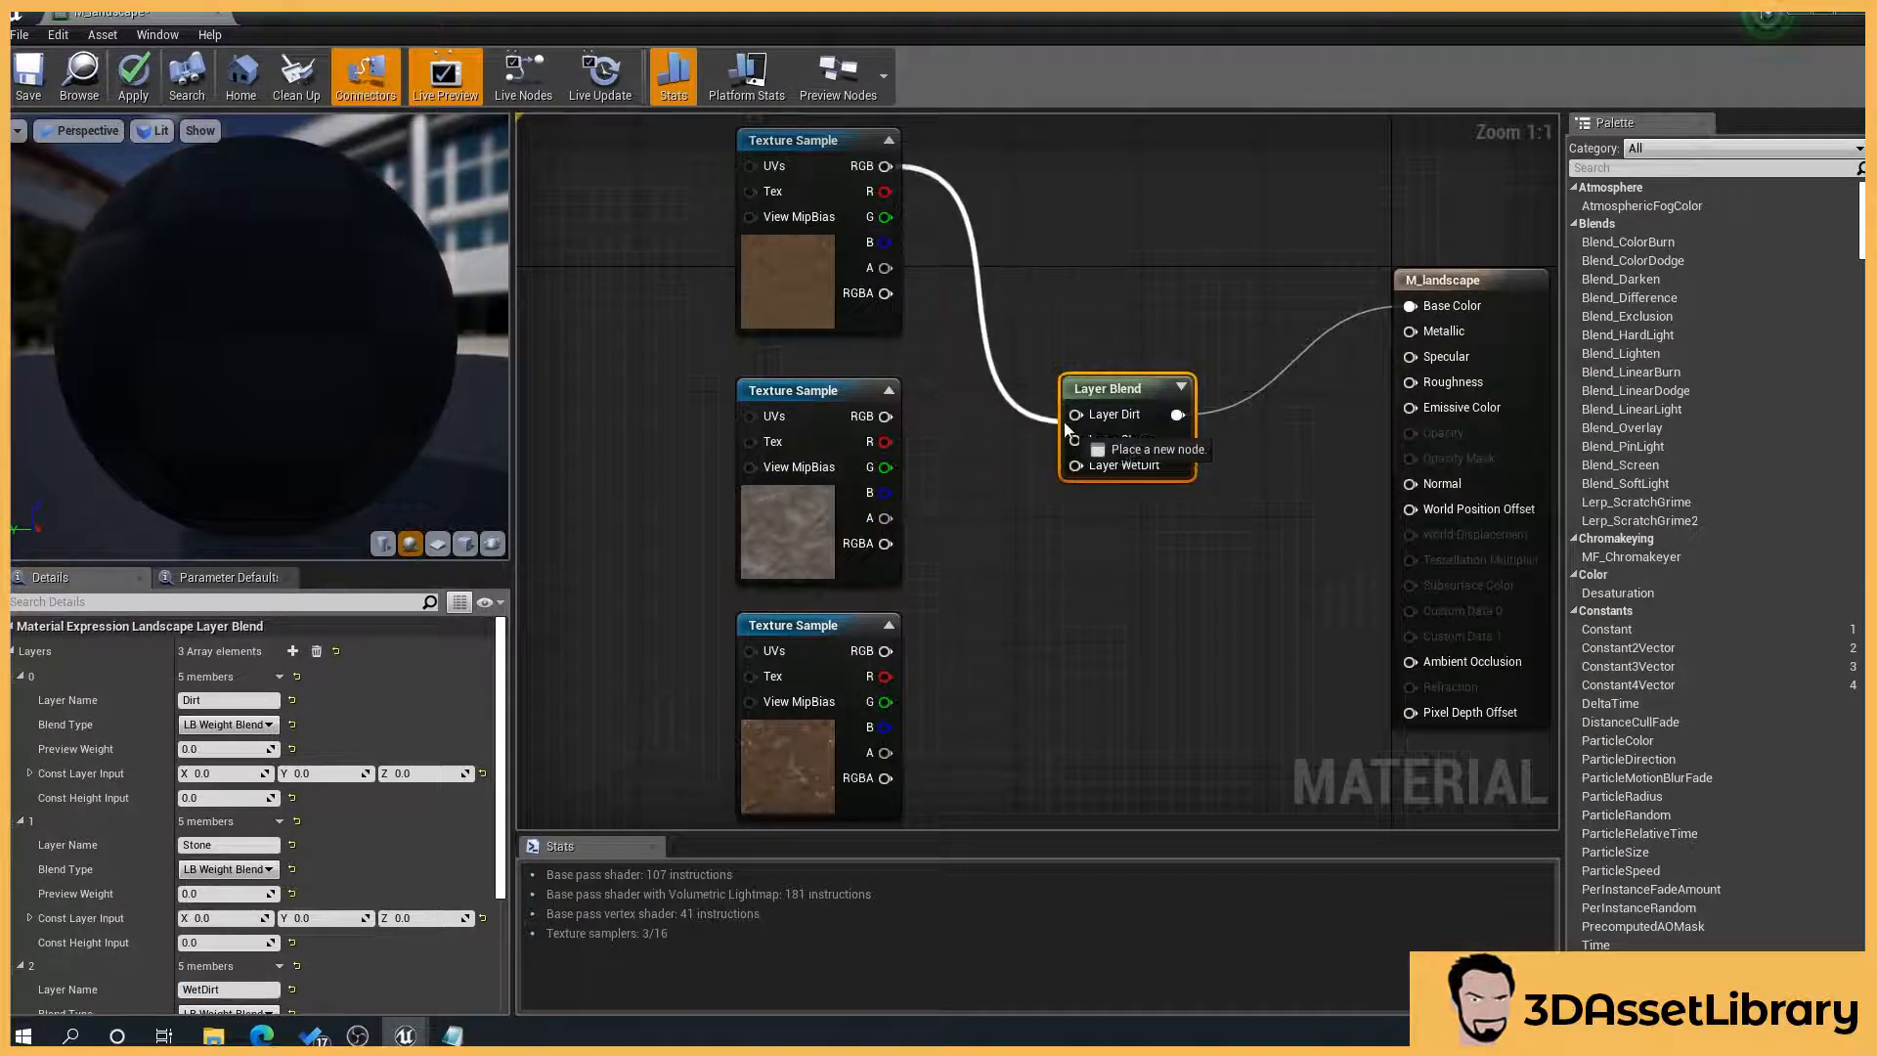
pyautogui.moveTo(886, 417); pyautogui.dragTo(1076, 440)
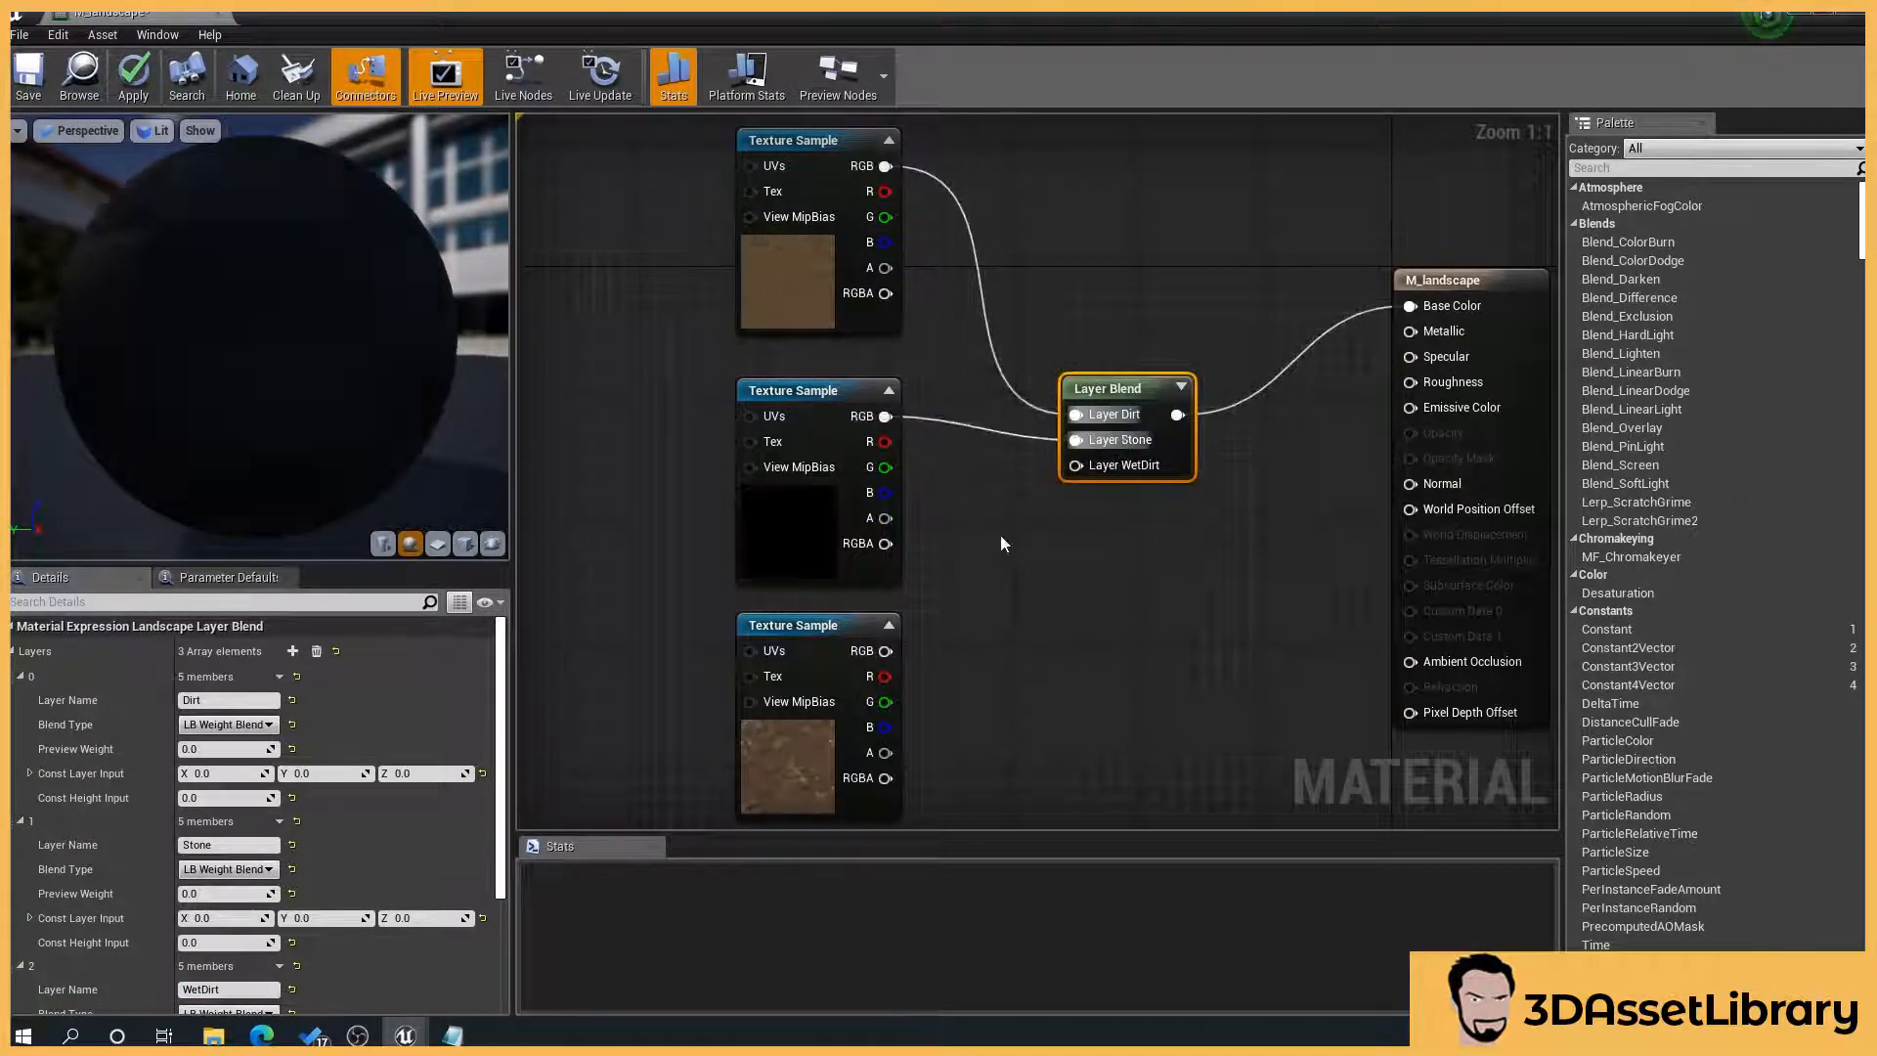
pyautogui.moveTo(886, 651); pyautogui.dragTo(1076, 466)
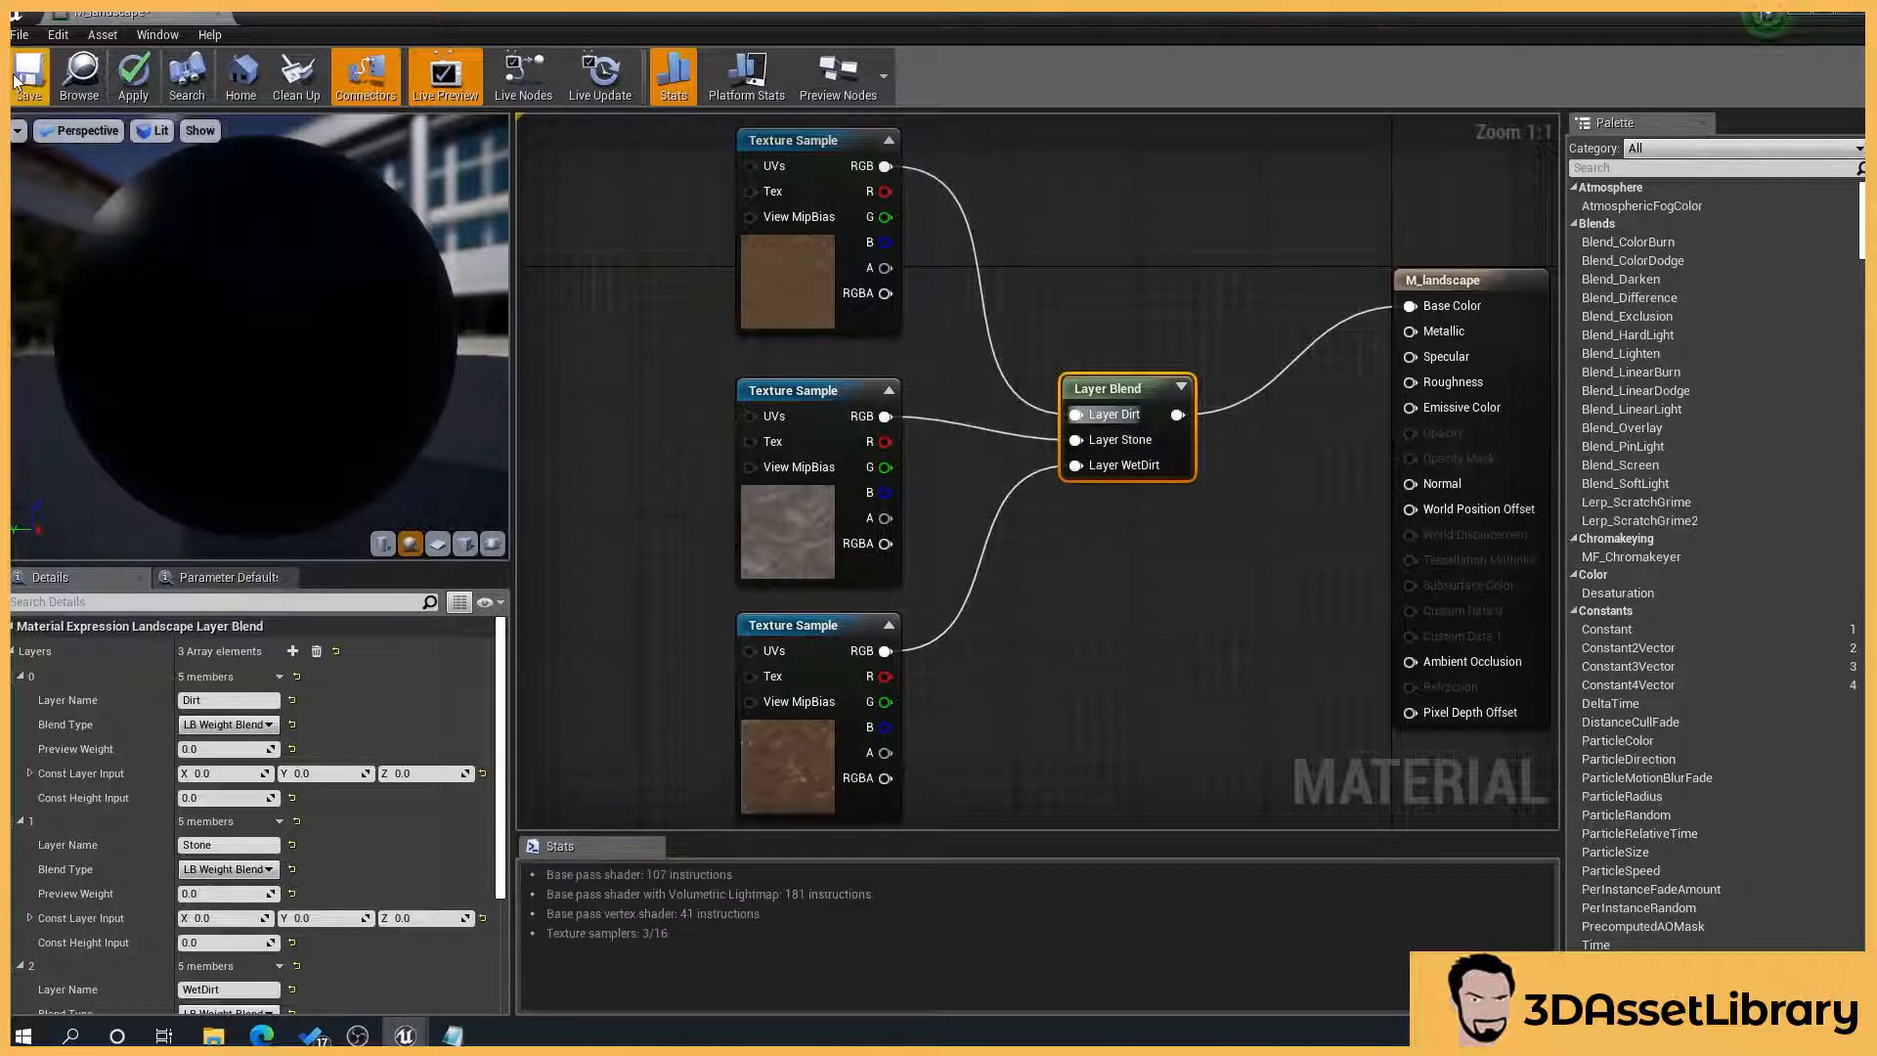
pyautogui.hotkey('ctrl', 's')
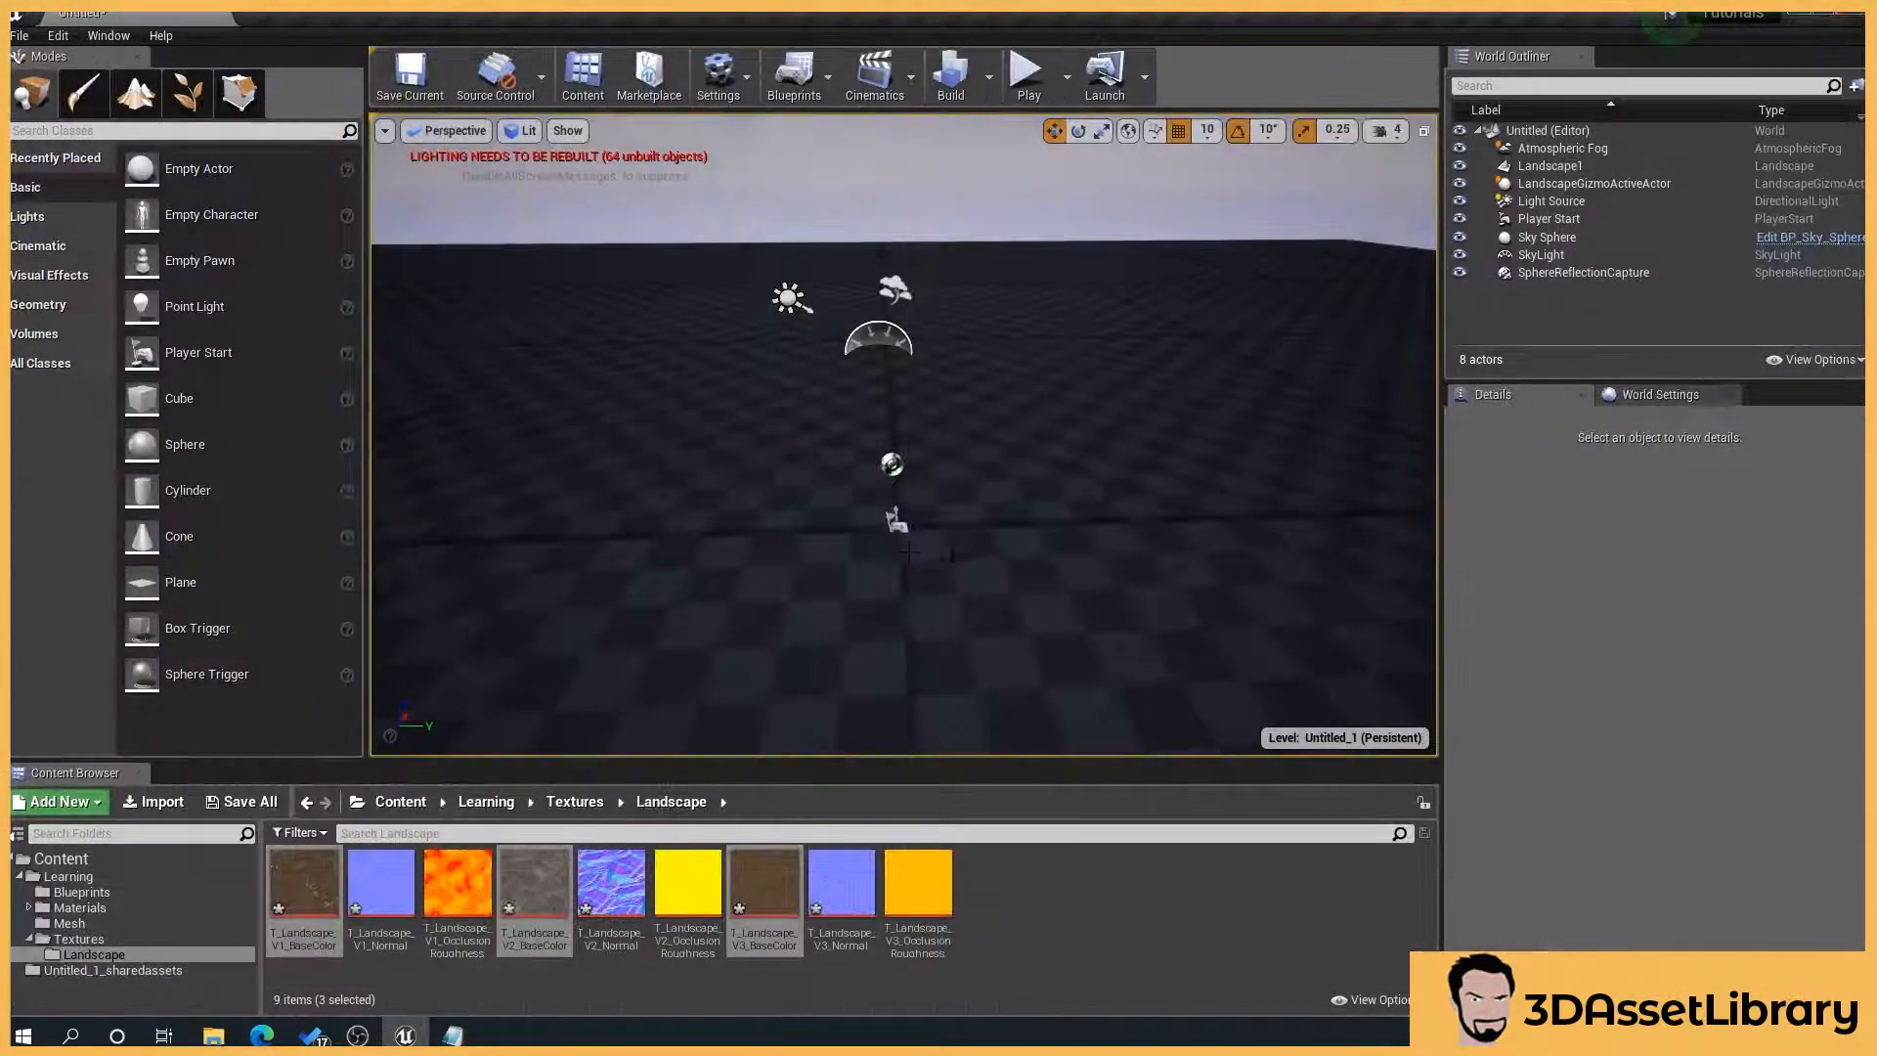
# Step: Assign M_landscape as the Landscape Material of Landscape1
pyautogui.moveTo(1066, 543); pyautogui.dragTo(1083, 554)
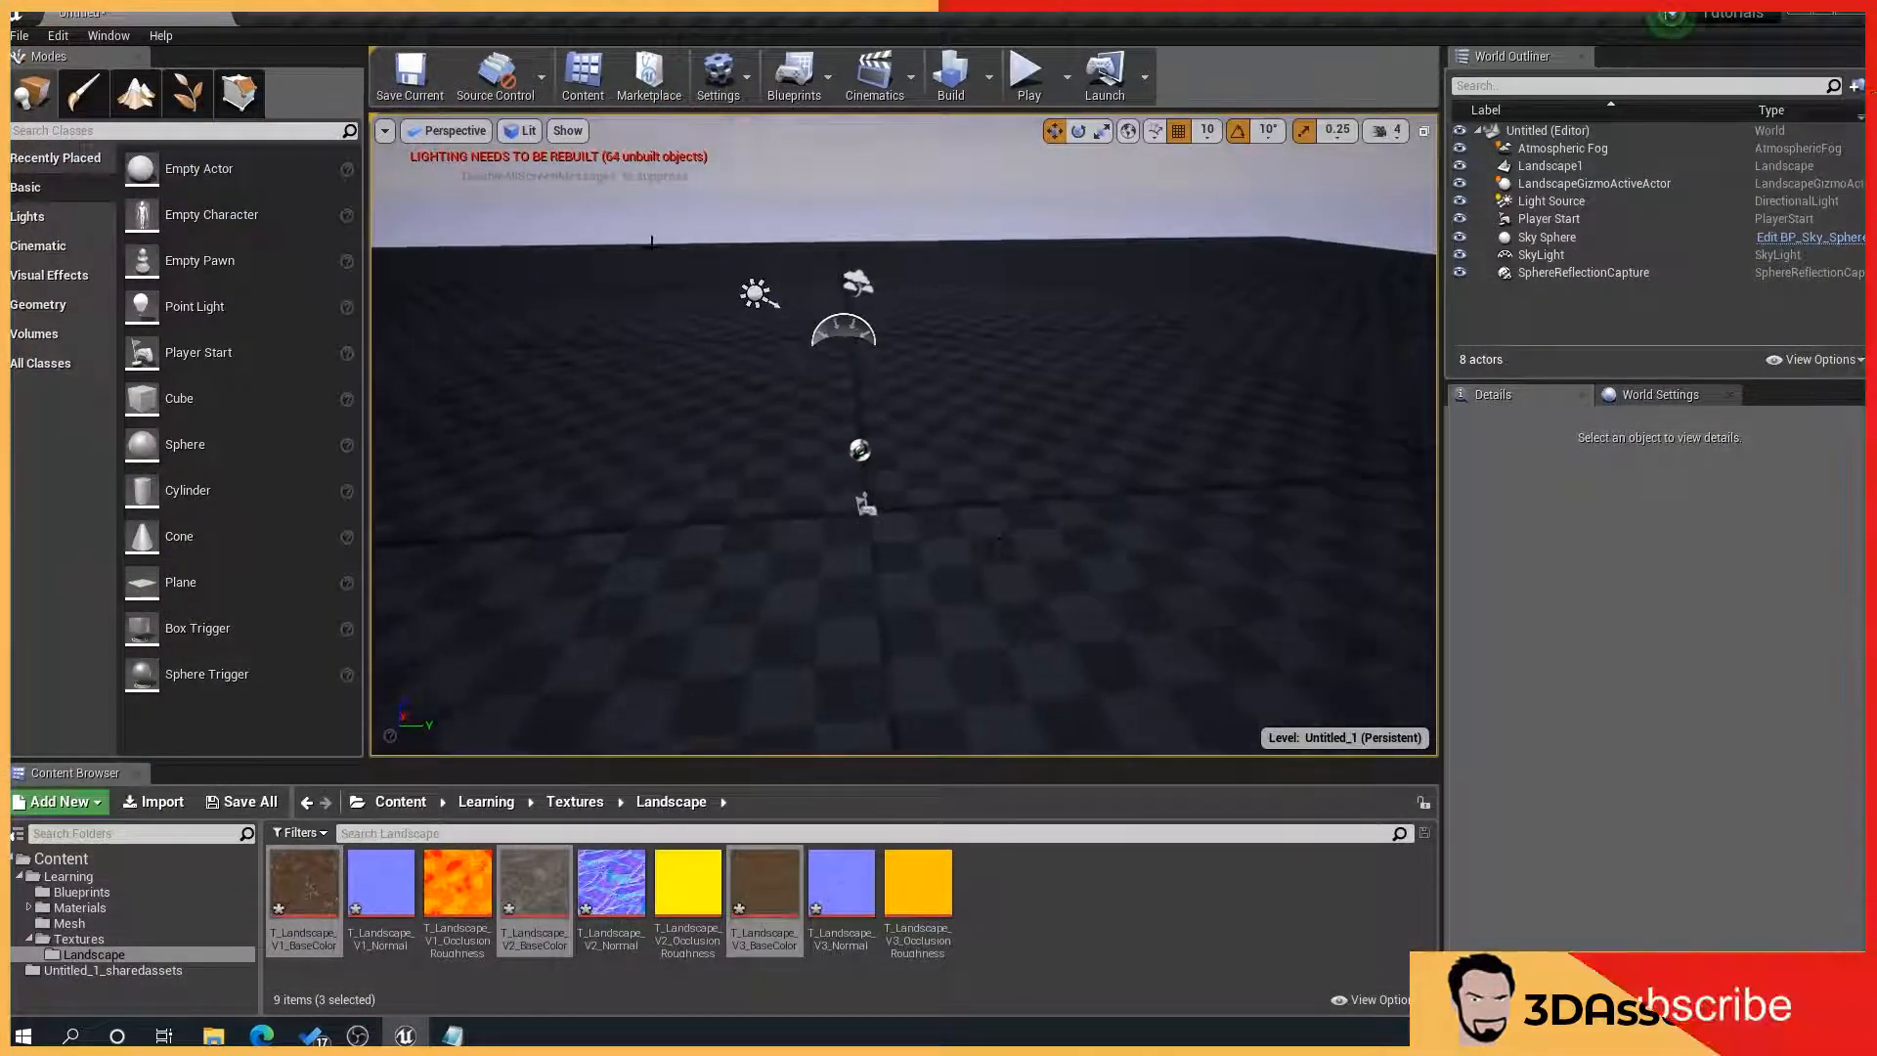
pyautogui.click(1067, 542)
pyautogui.scroll(-6, 1803, 803)
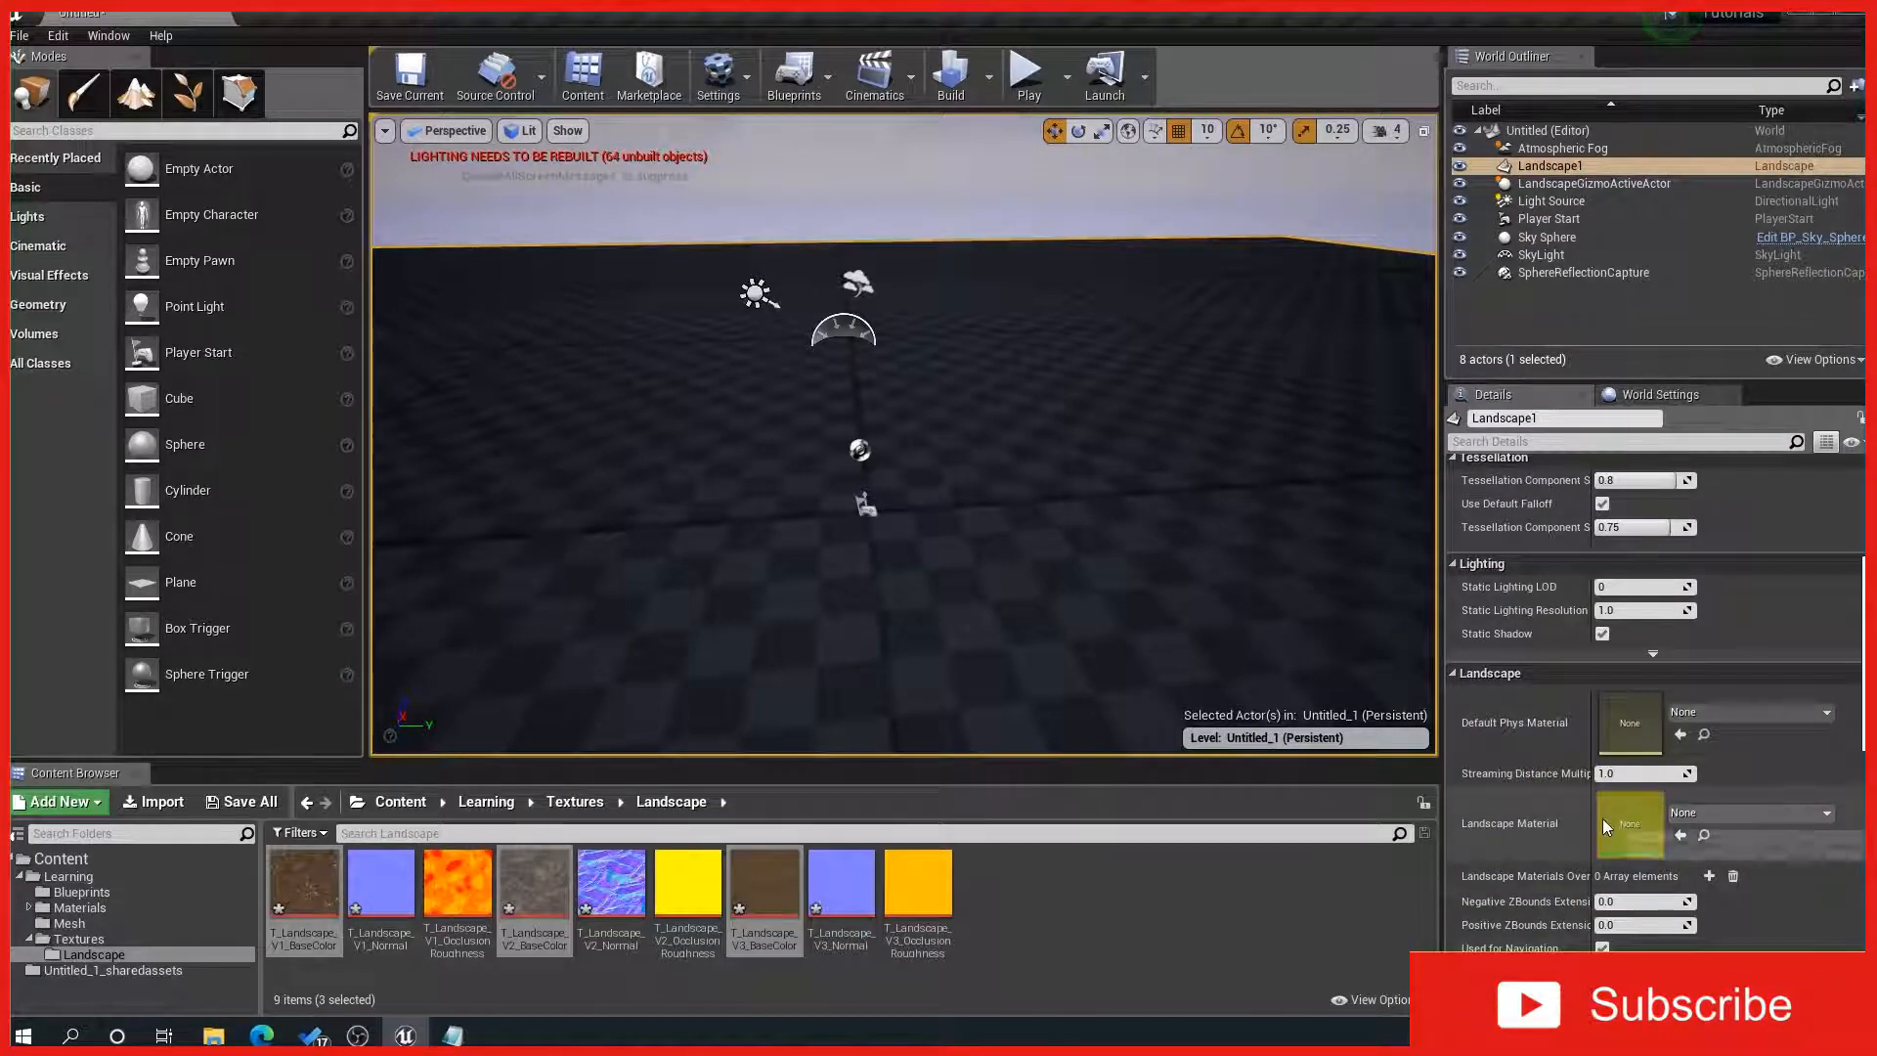
pyautogui.click(1819, 815)
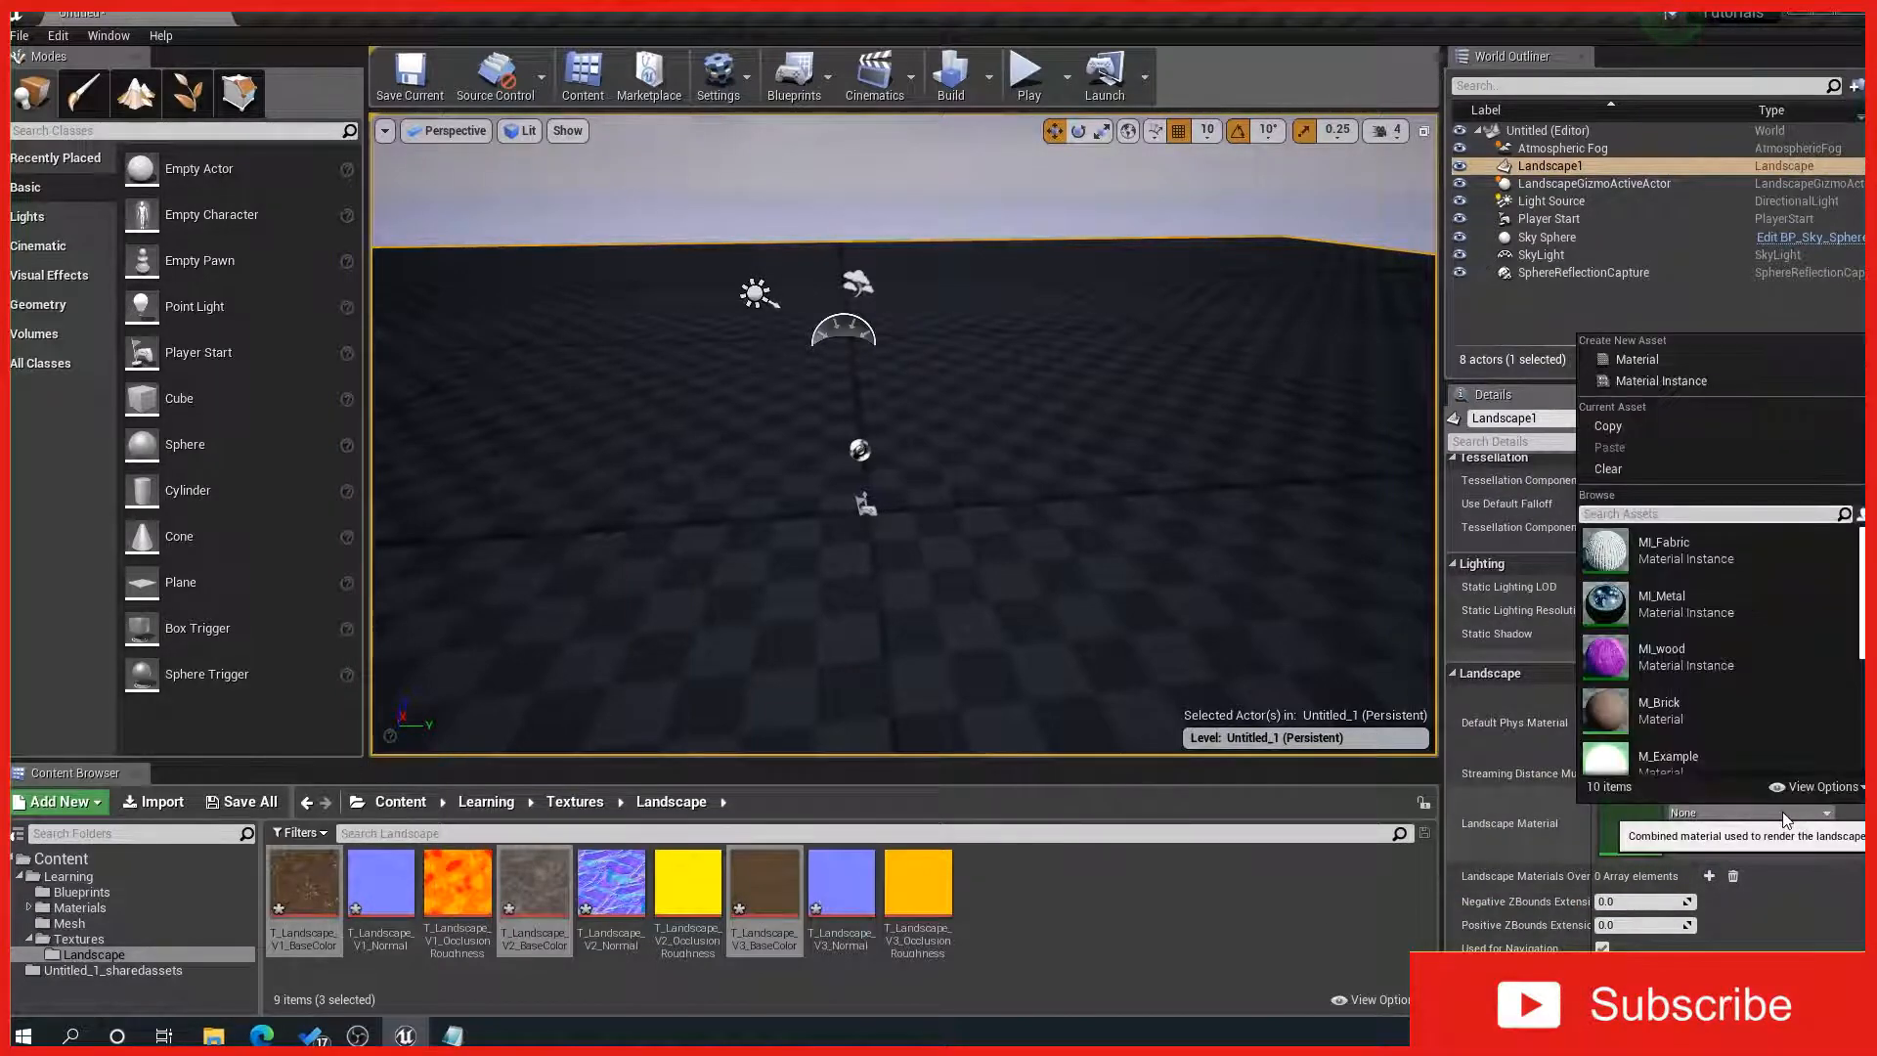
pyautogui.write('land')
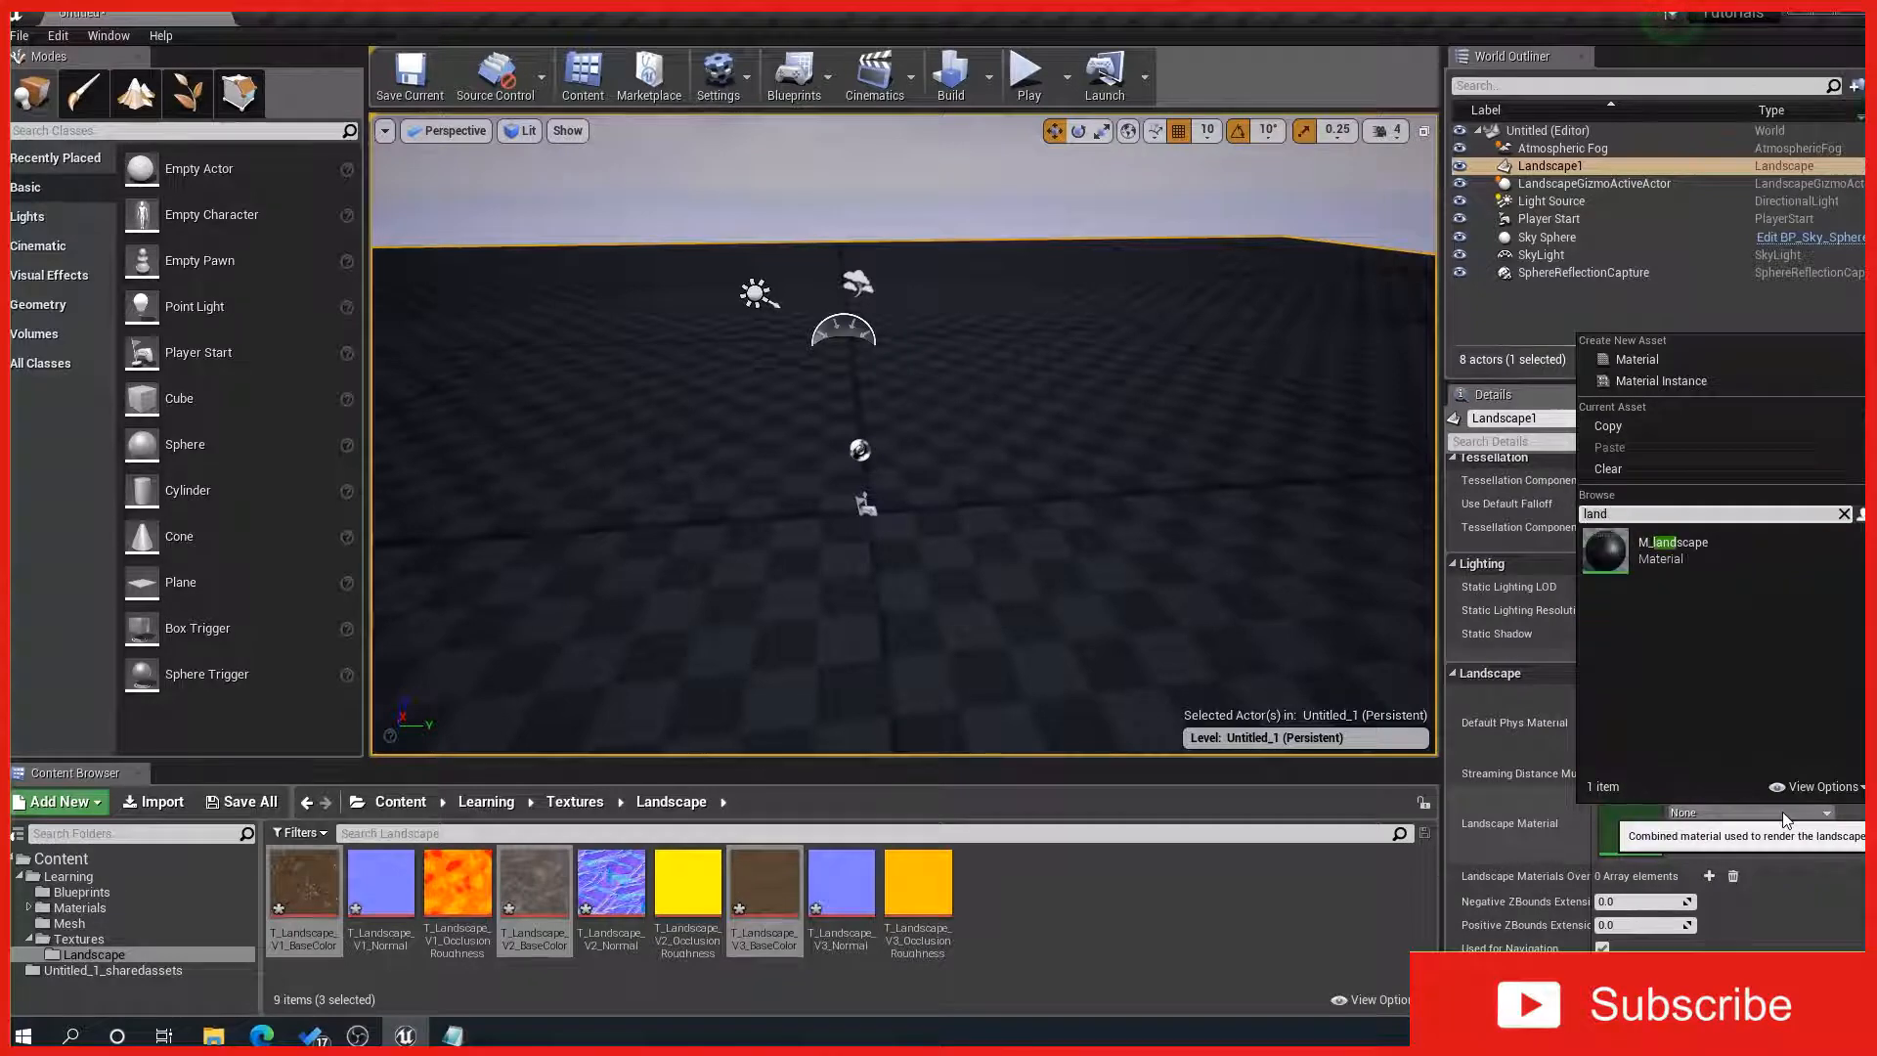
pyautogui.click(1664, 553)
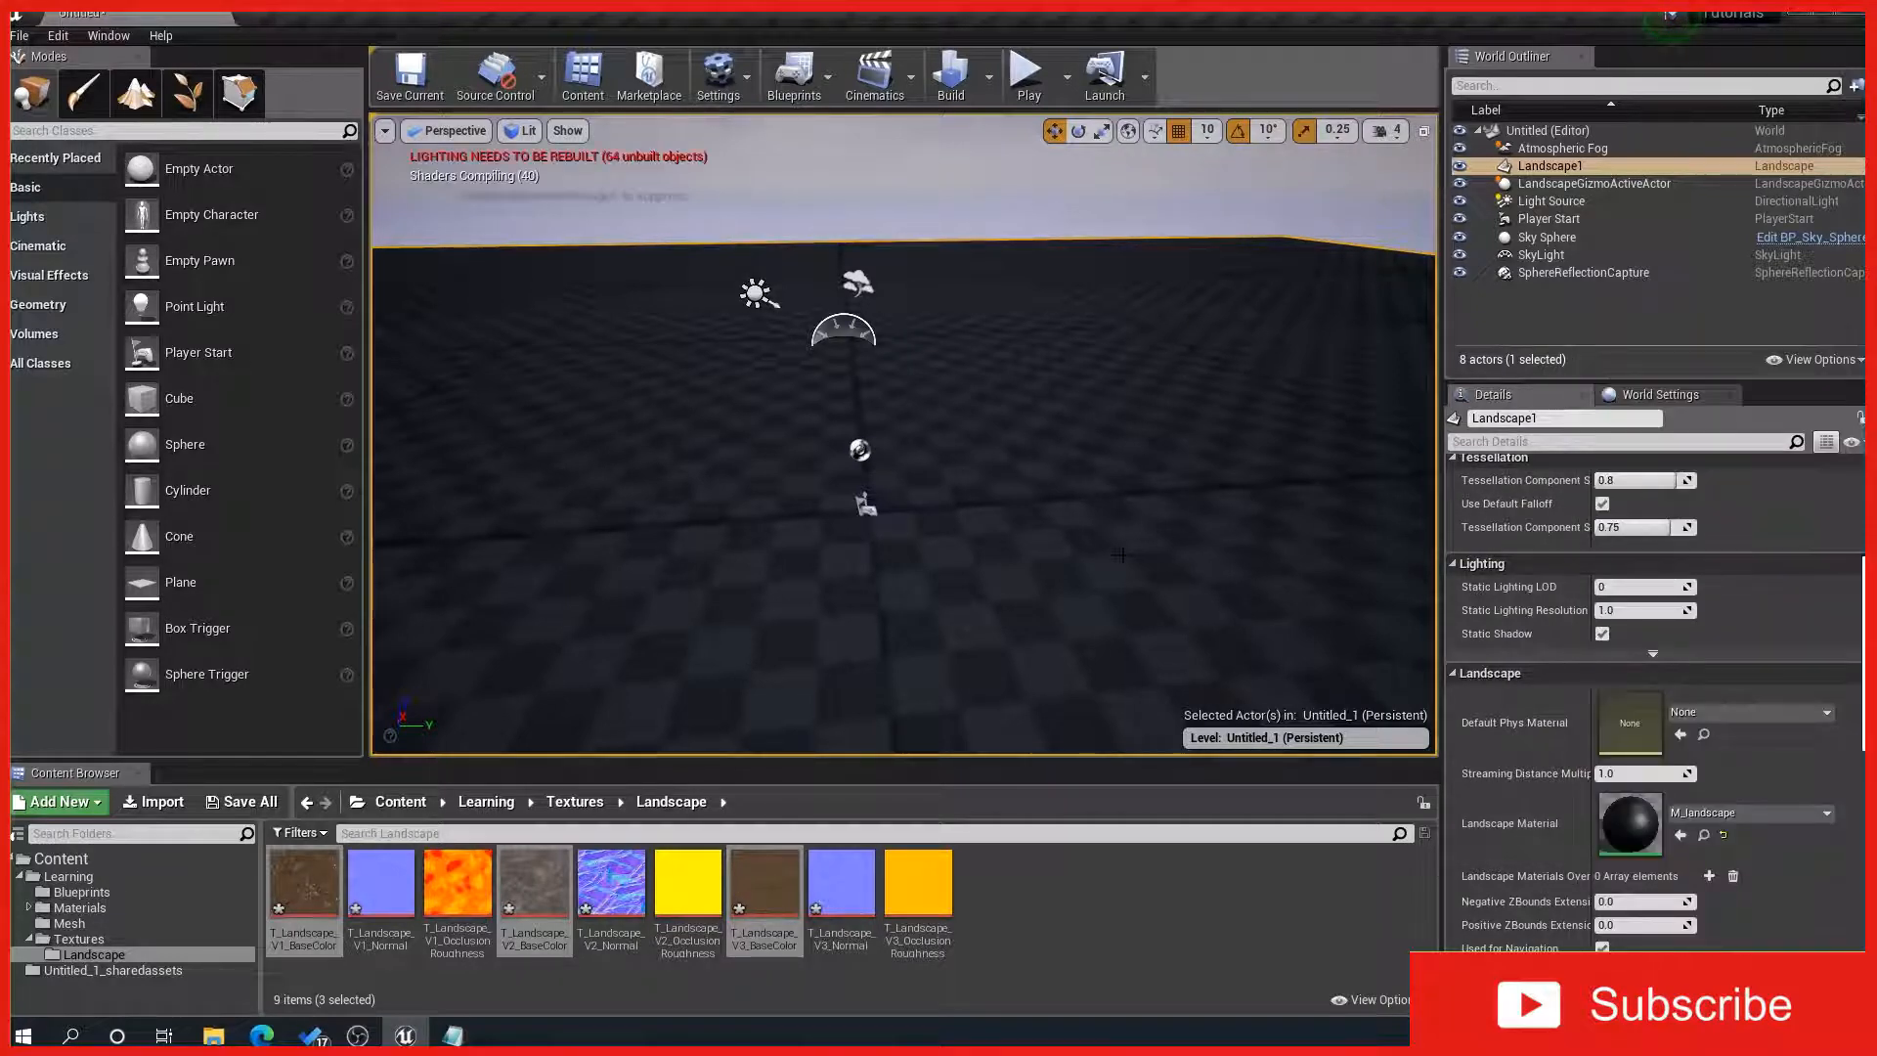
pyautogui.moveTo(1126, 553); pyautogui.dragTo(1086, 553, button='right')
pyautogui.moveTo(958, 583)
pyautogui.mouseDown()
pyautogui.moveTo(993, 555)
pyautogui.moveTo(969, 574)
pyautogui.mouseUp()
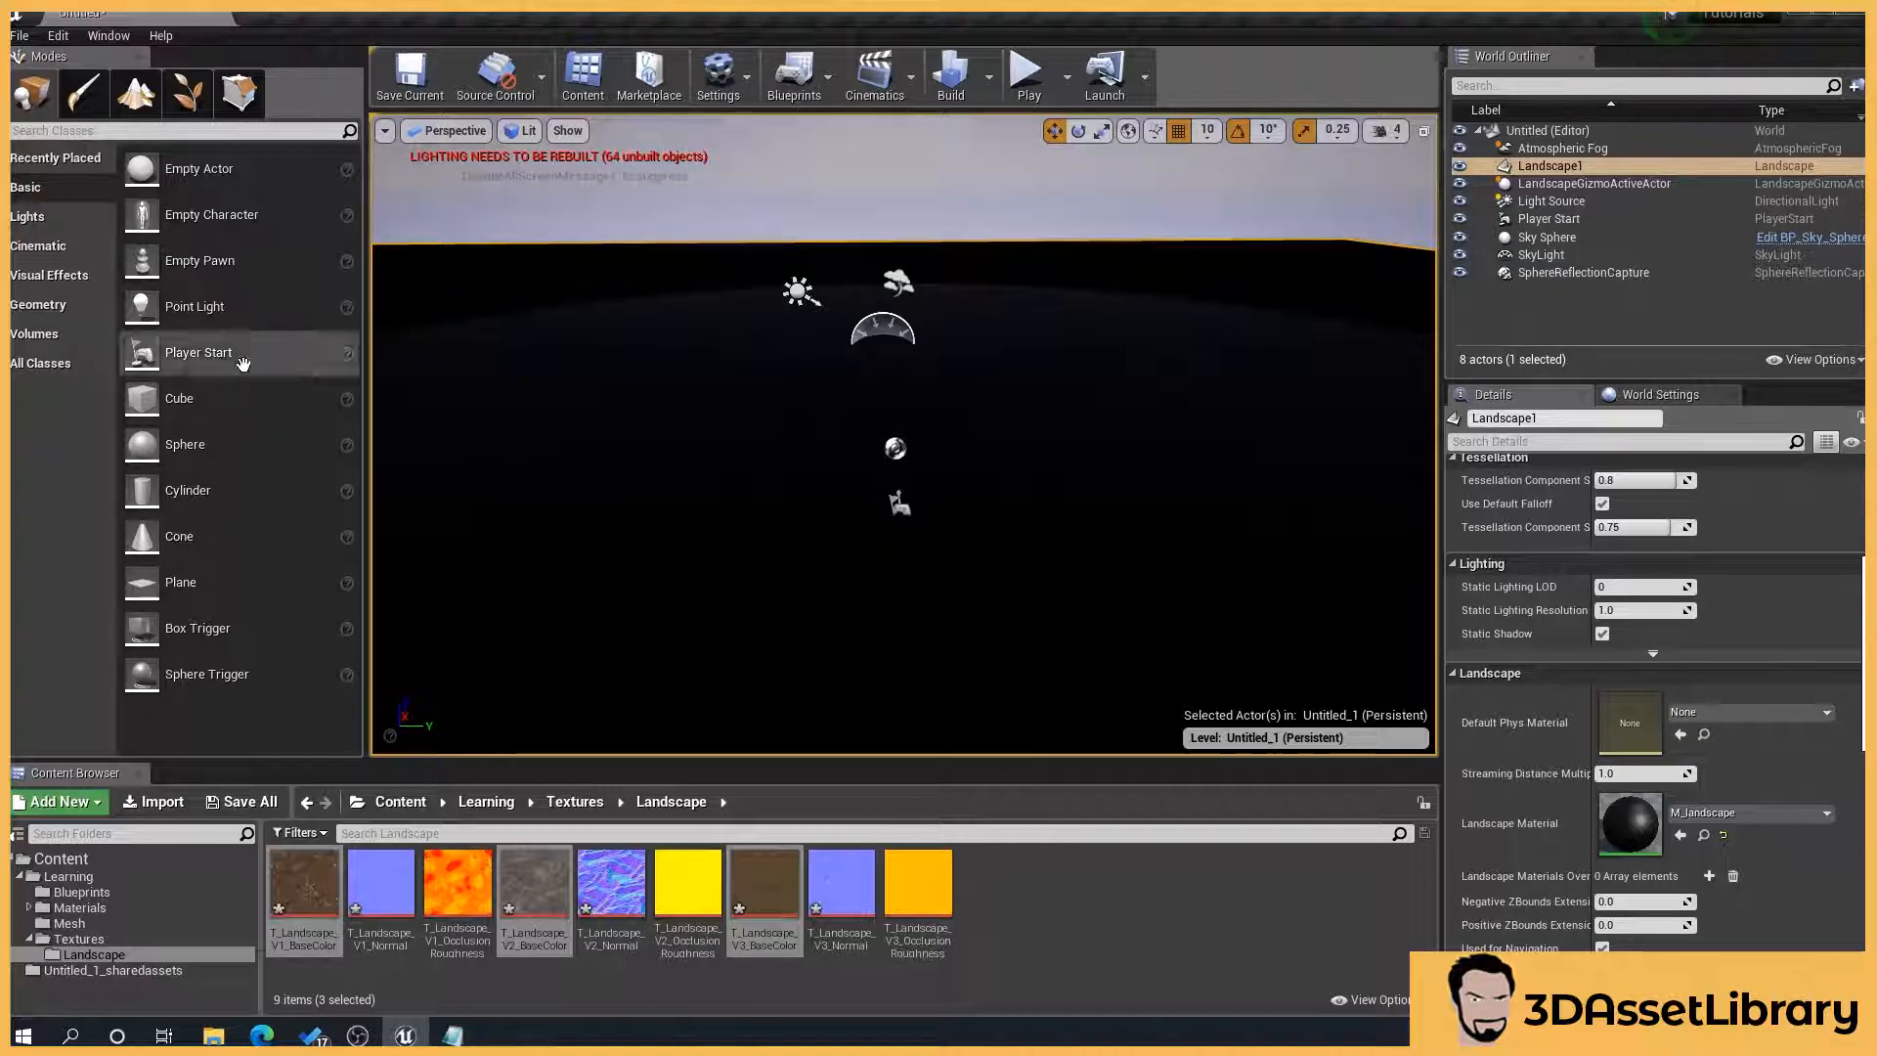
# Step: Switch to landscape painting and create a weight-blended layer info named Dirt_LayerInfo for the Dirt layer in Untitled_1_sharedassets
pyautogui.click(134, 93)
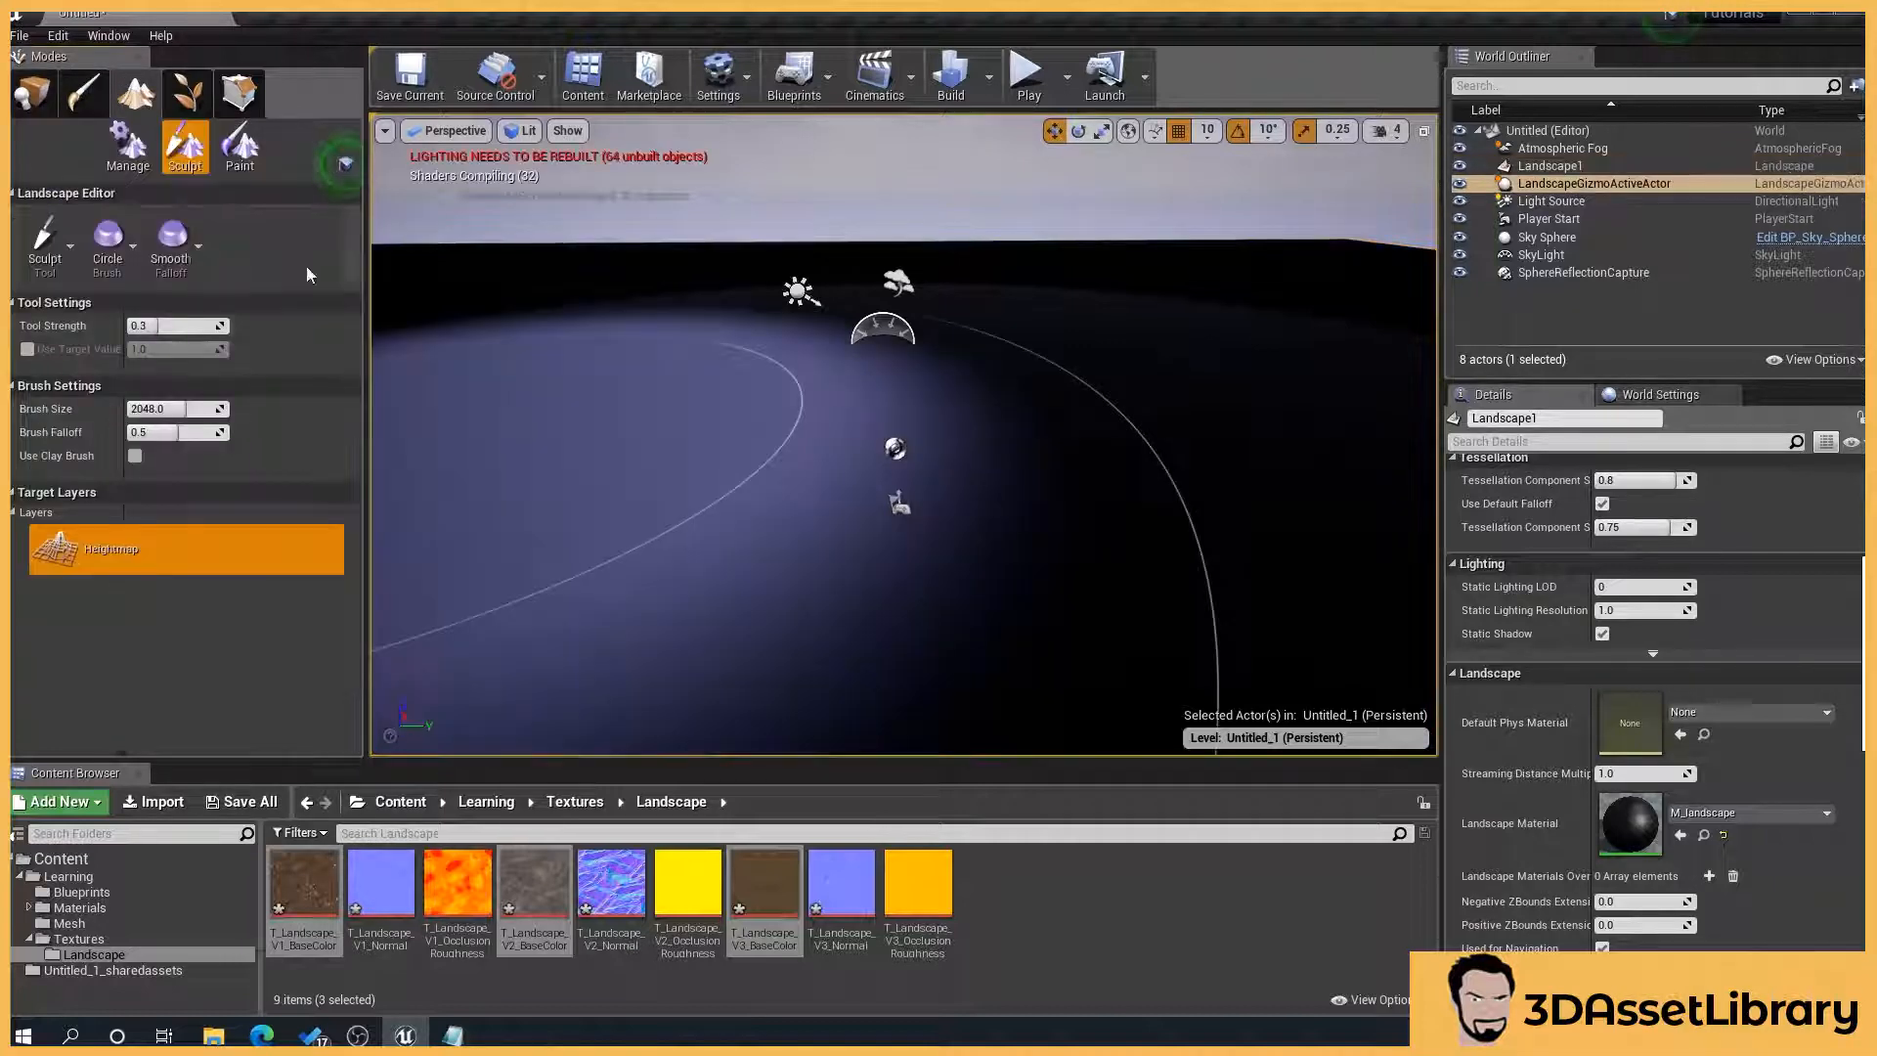
pyautogui.click(240, 147)
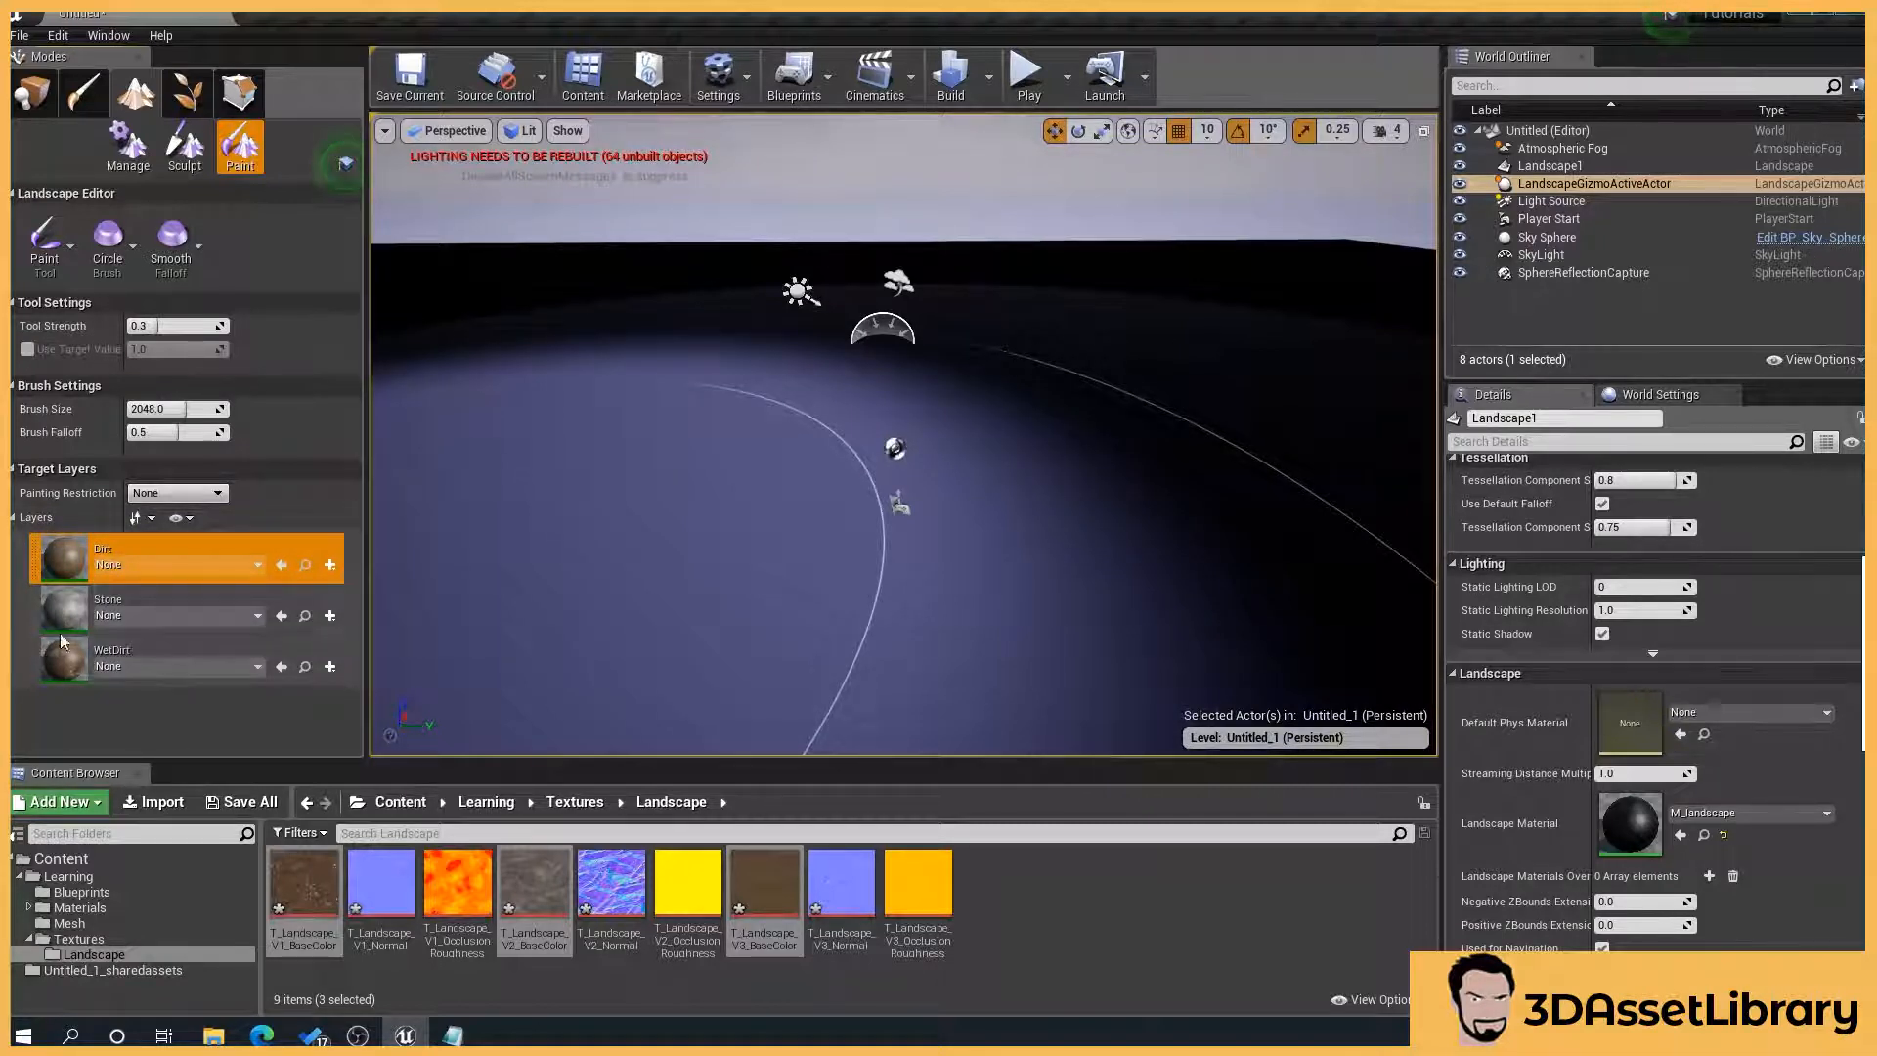
pyautogui.click(328, 565)
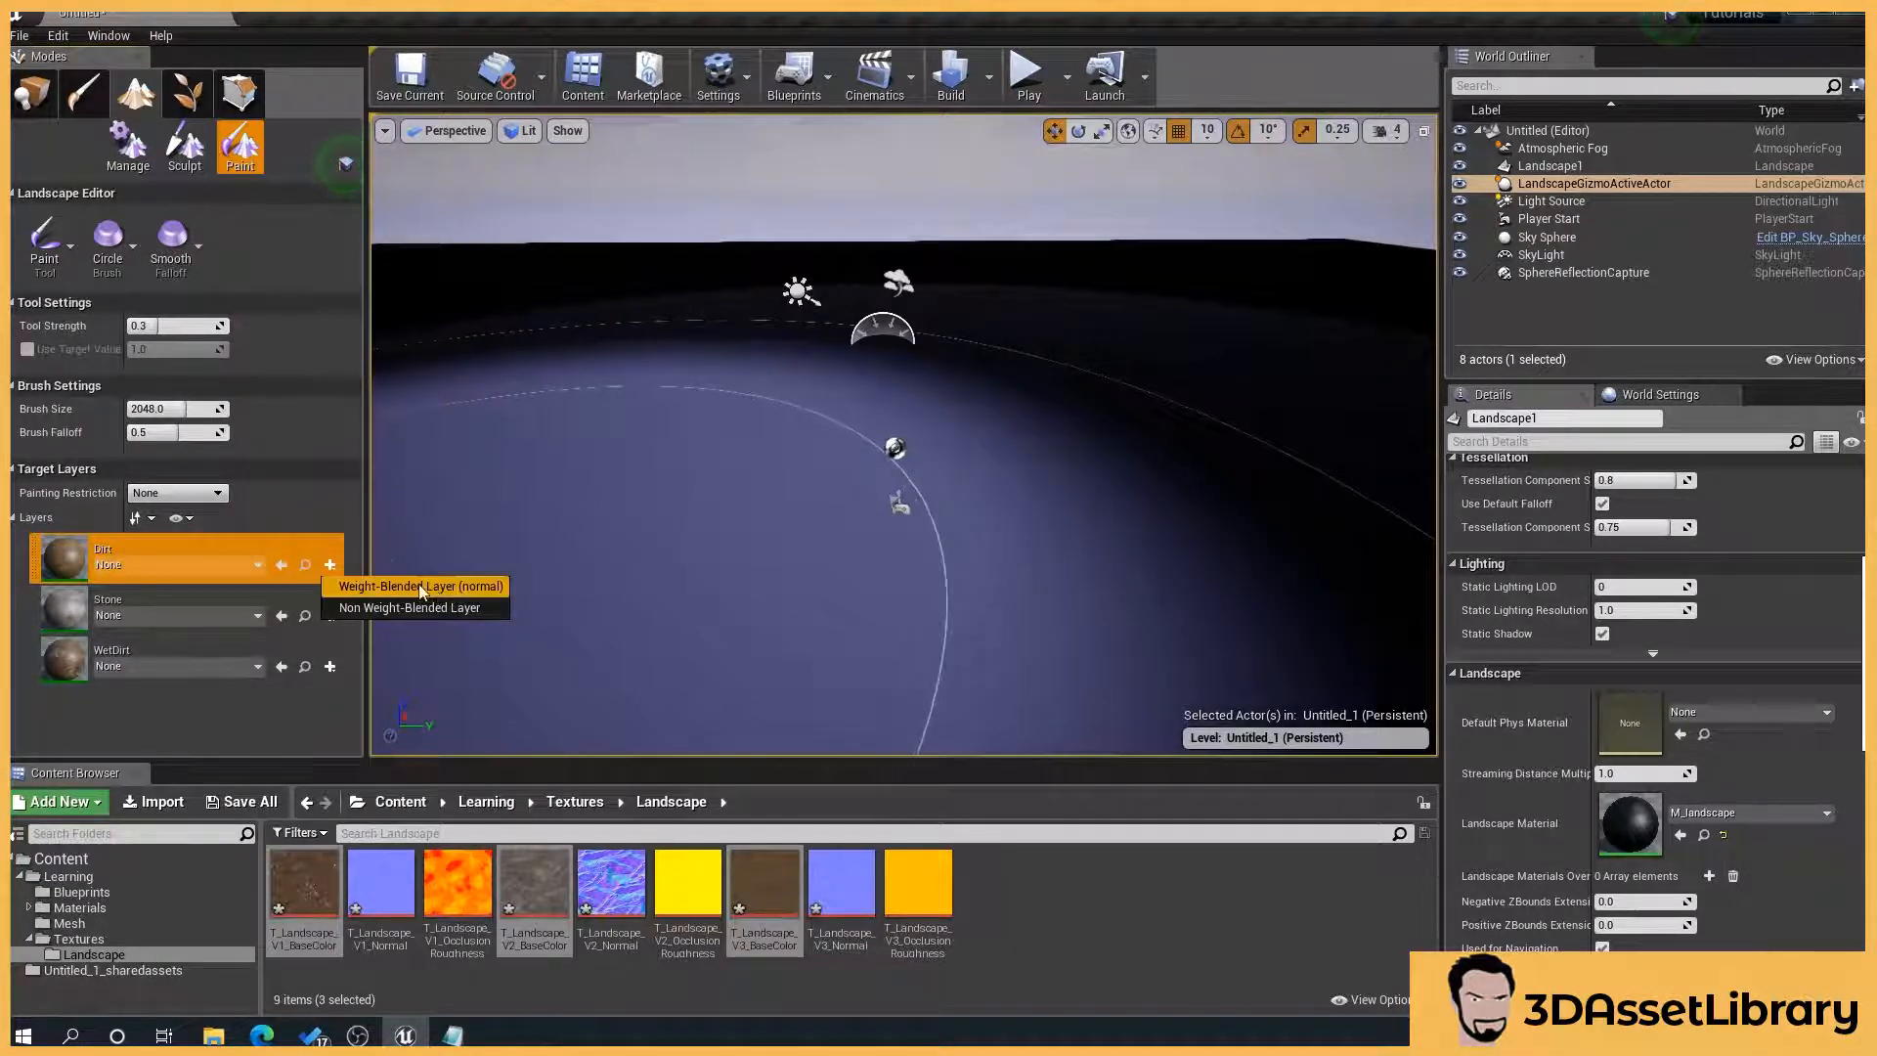
pyautogui.click(467, 586)
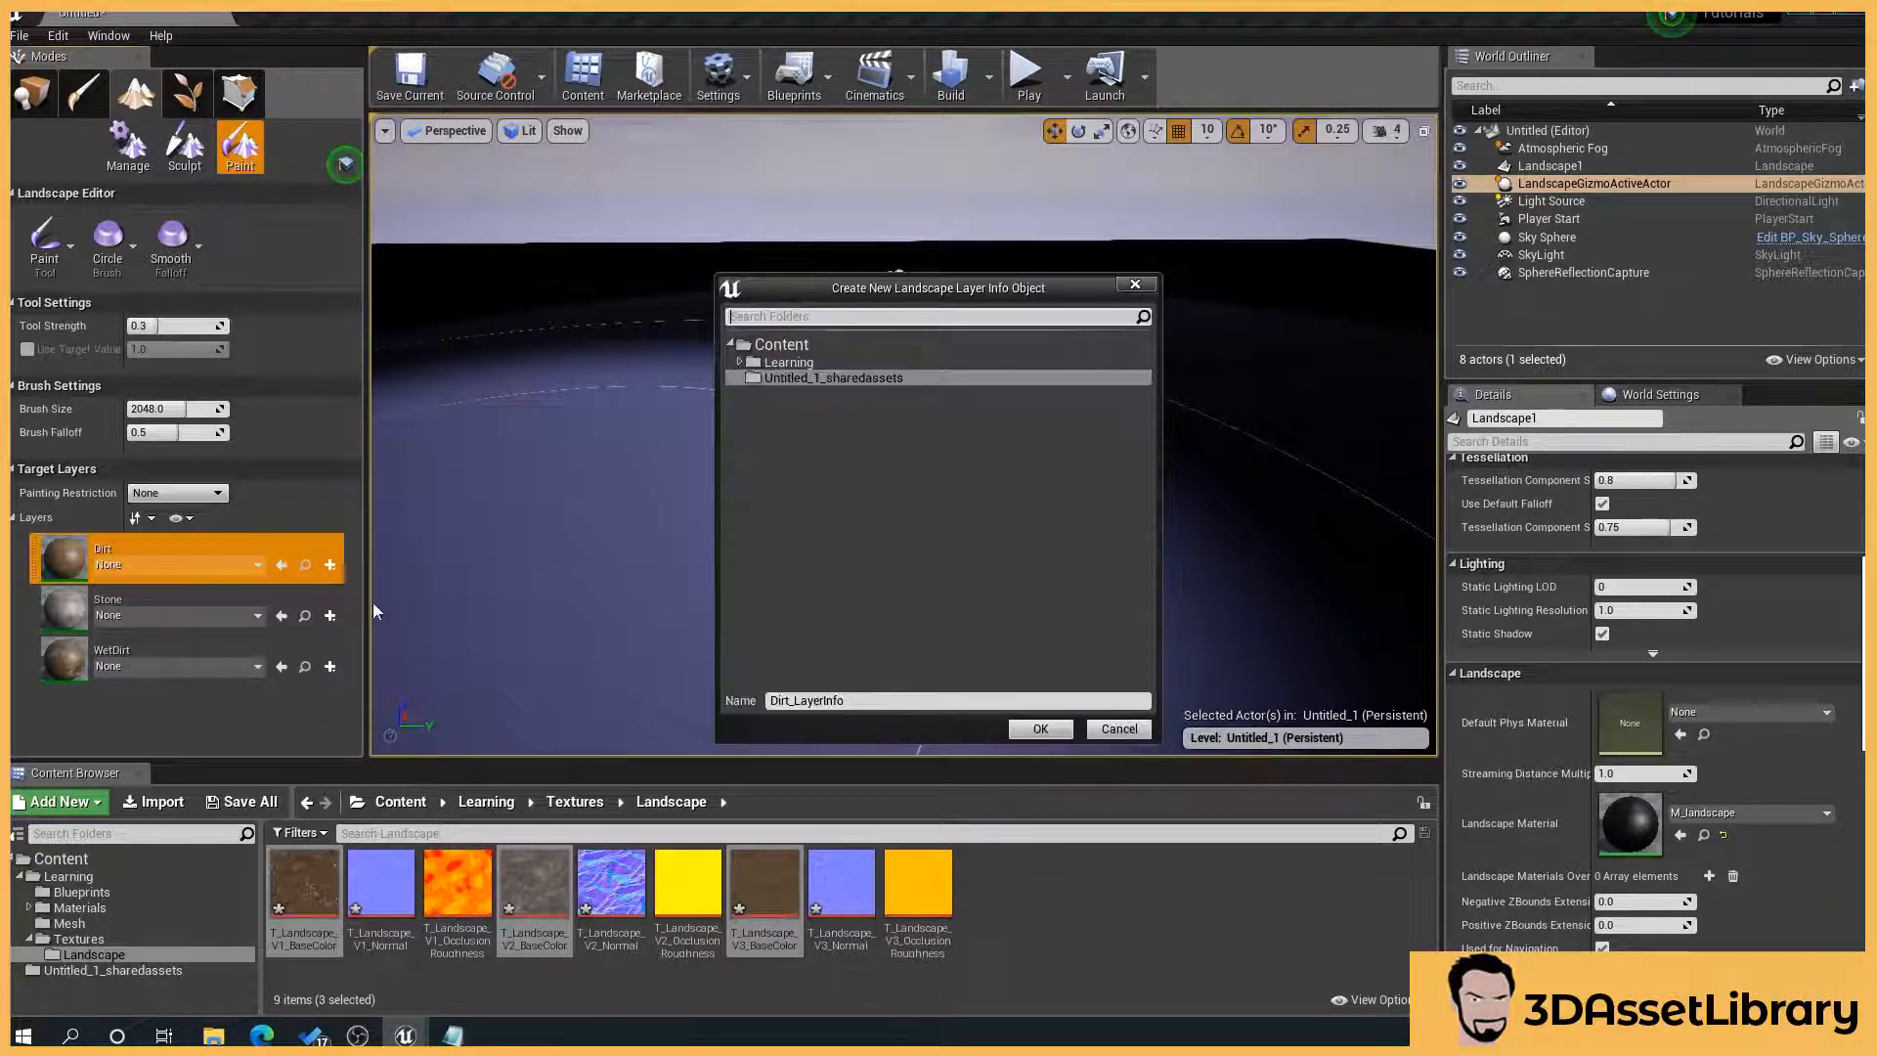
pyautogui.click(1034, 730)
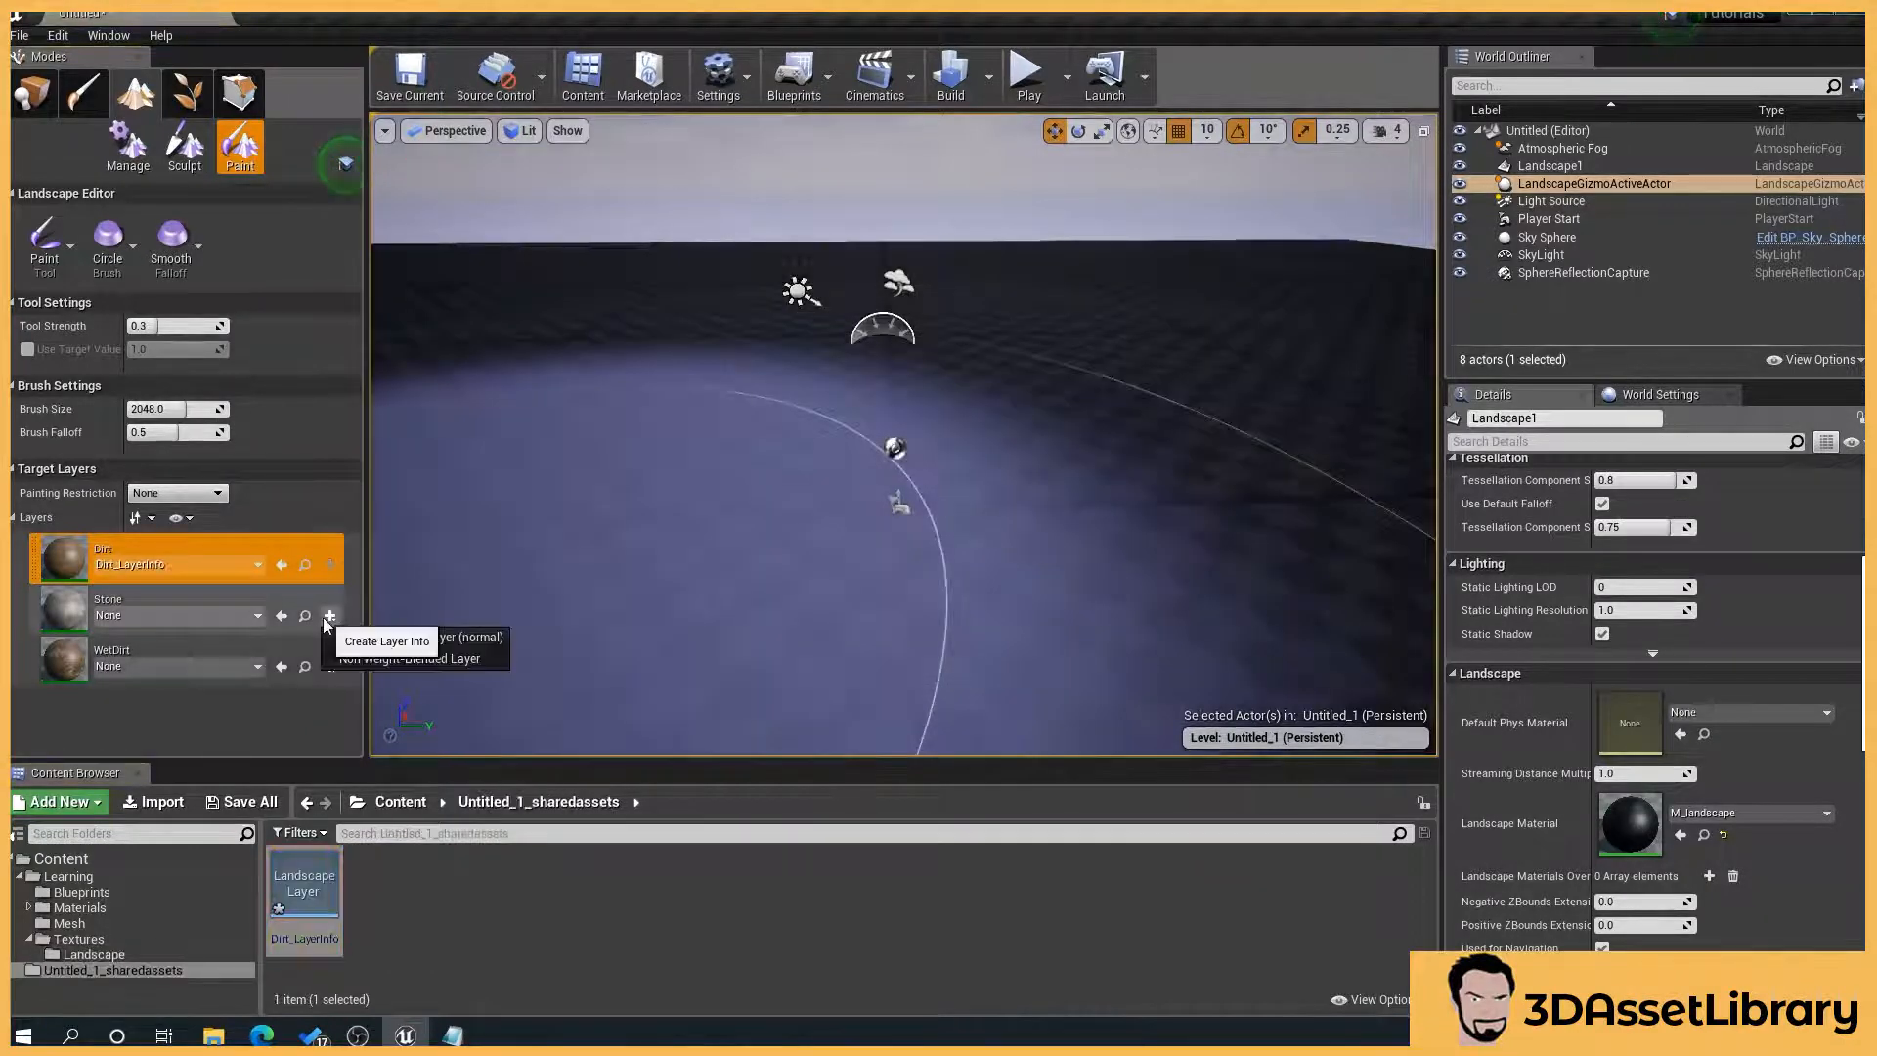
# Step: Create weight-blended layer infos Stone_LayerInfo and WetDirt_LayerInfo for the Stone and WetDirt layers
pyautogui.click(330, 615)
pyautogui.click(381, 641)
pyautogui.click(1035, 729)
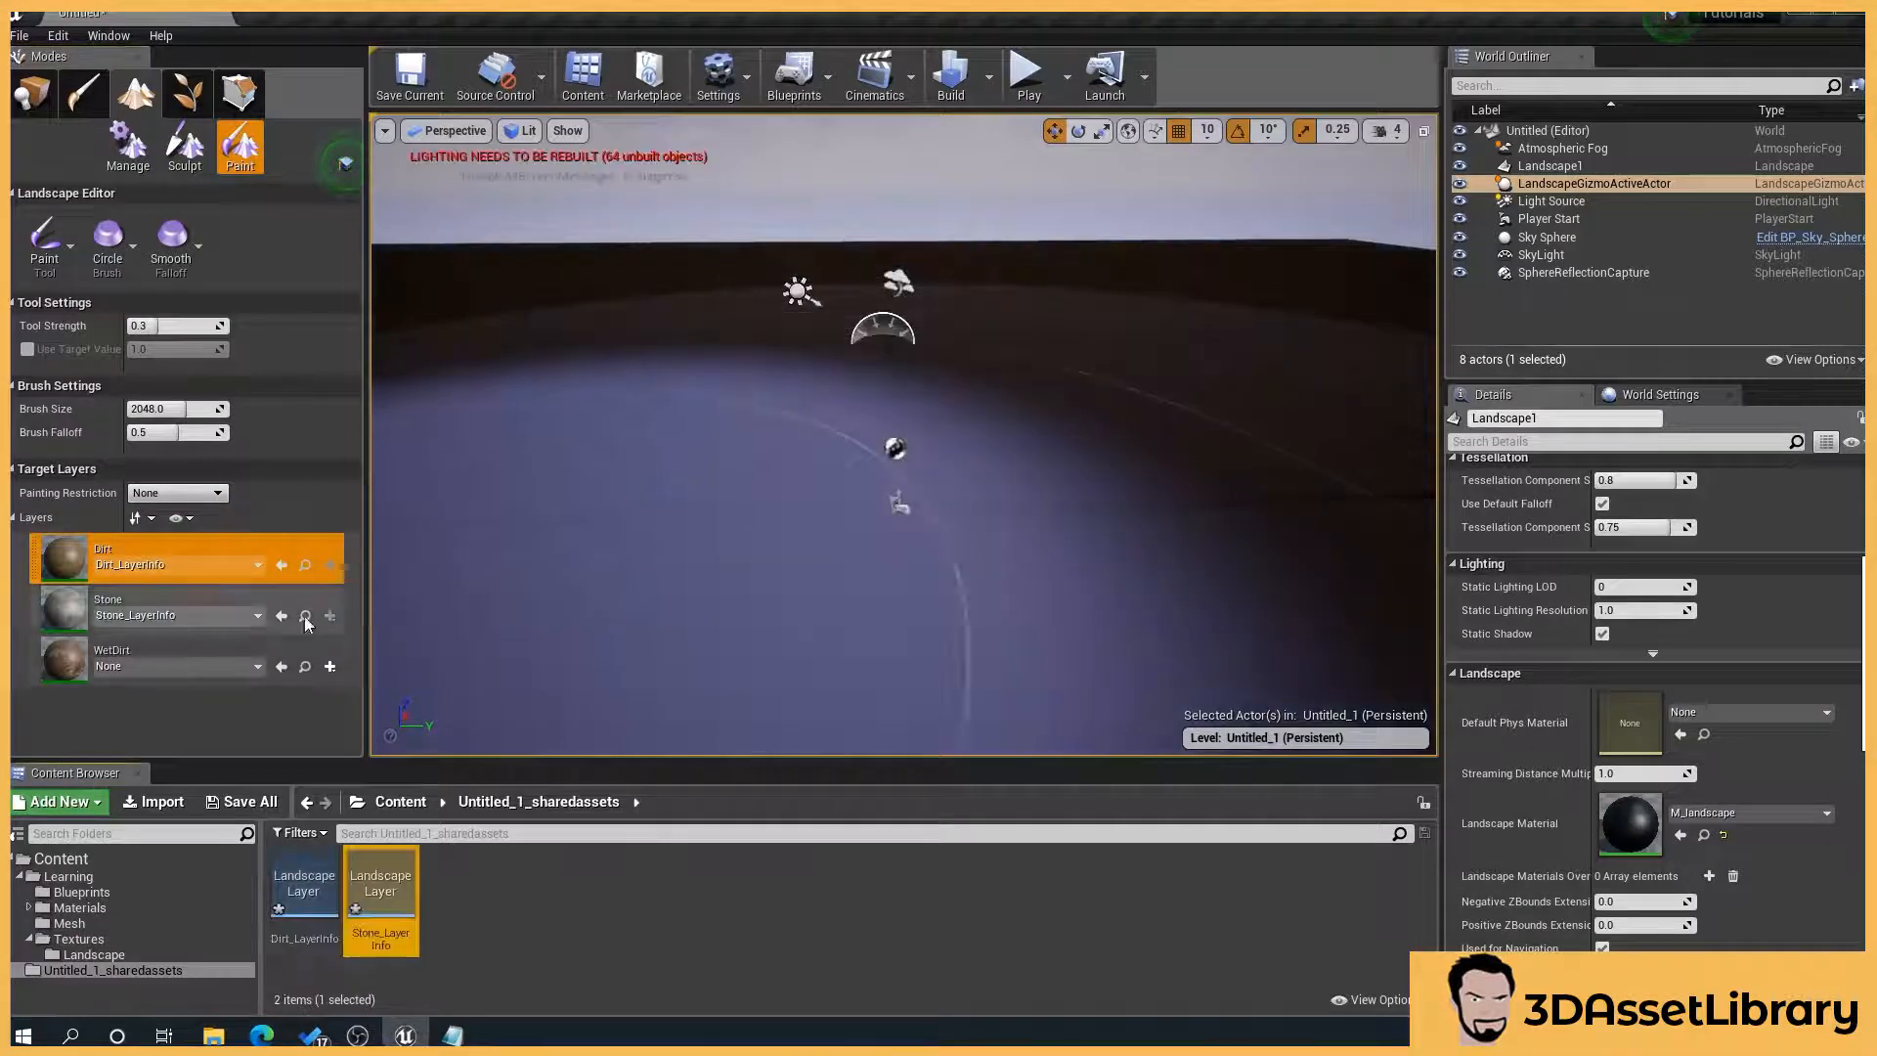
pyautogui.click(331, 672)
pyautogui.click(334, 669)
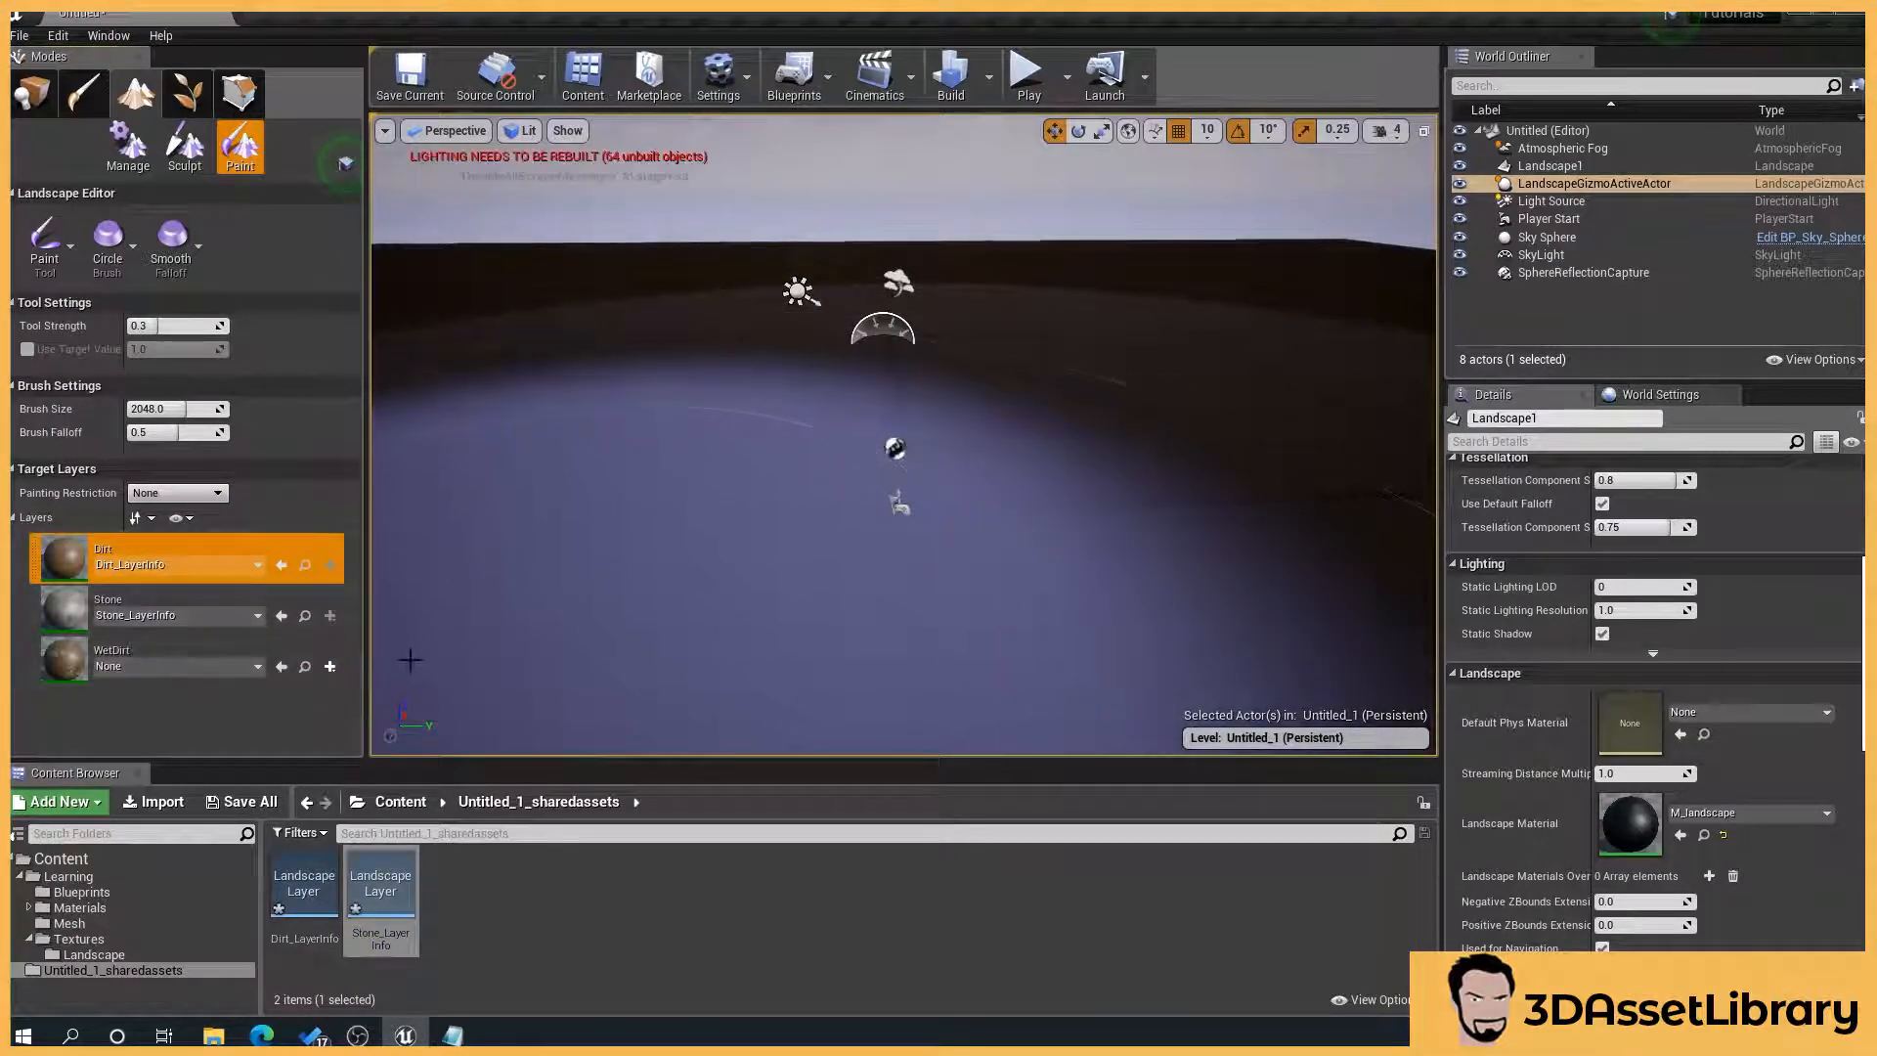
pyautogui.click(336, 667)
pyautogui.click(391, 687)
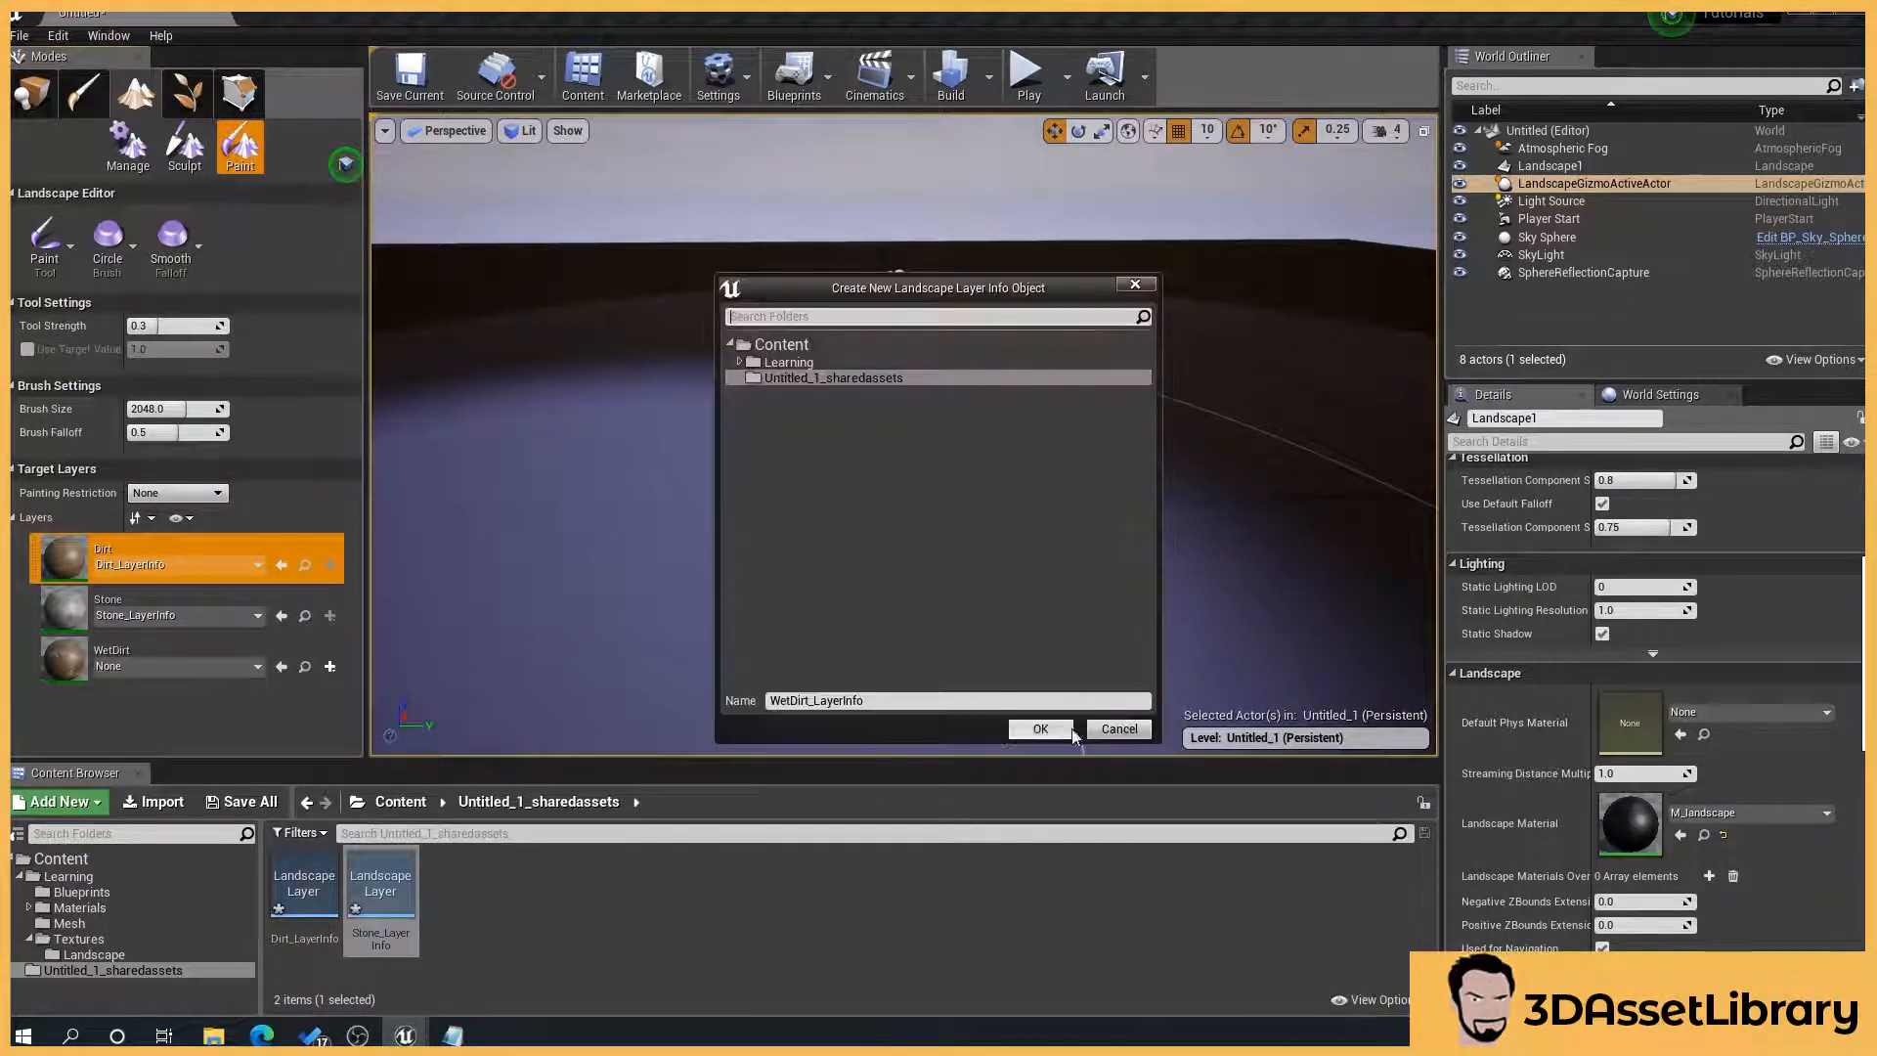
pyautogui.click(1034, 729)
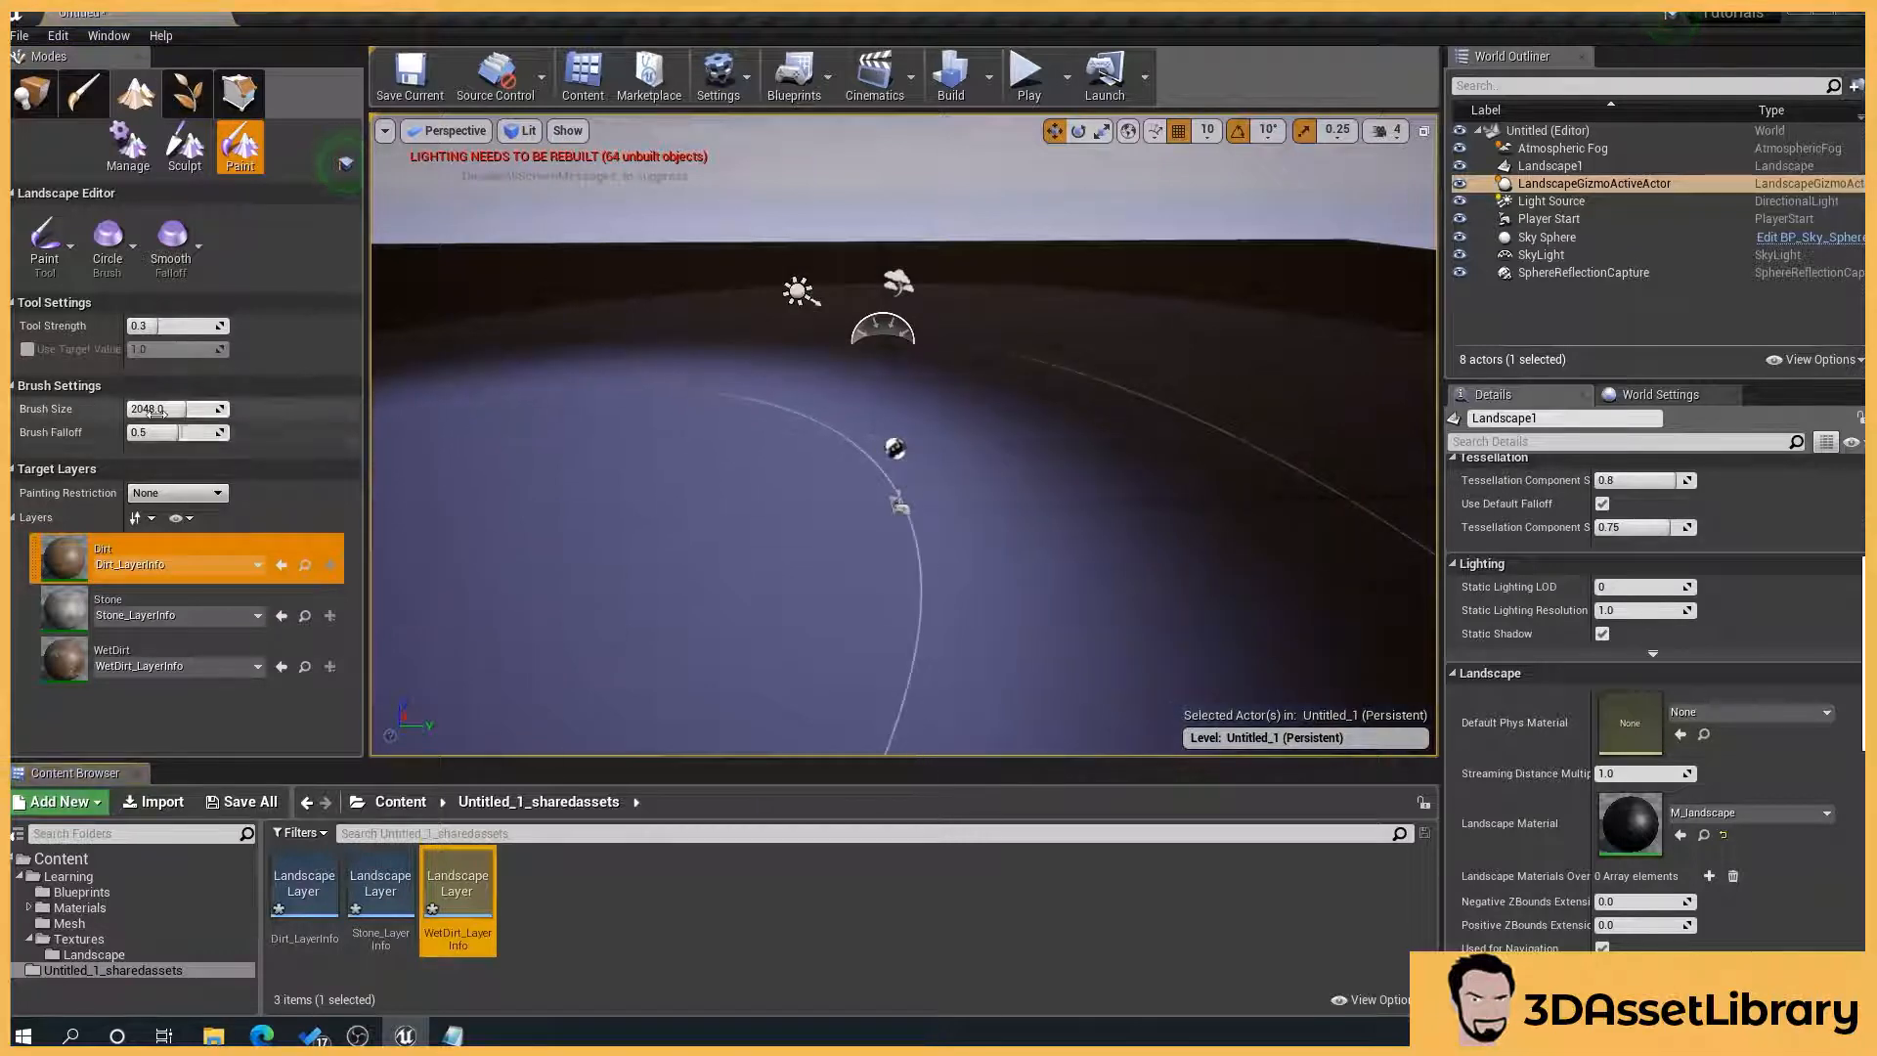
# Step: Set the landscape paint brush size to 200
pyautogui.click(162, 410)
pyautogui.write('200')
pyautogui.press('Return')
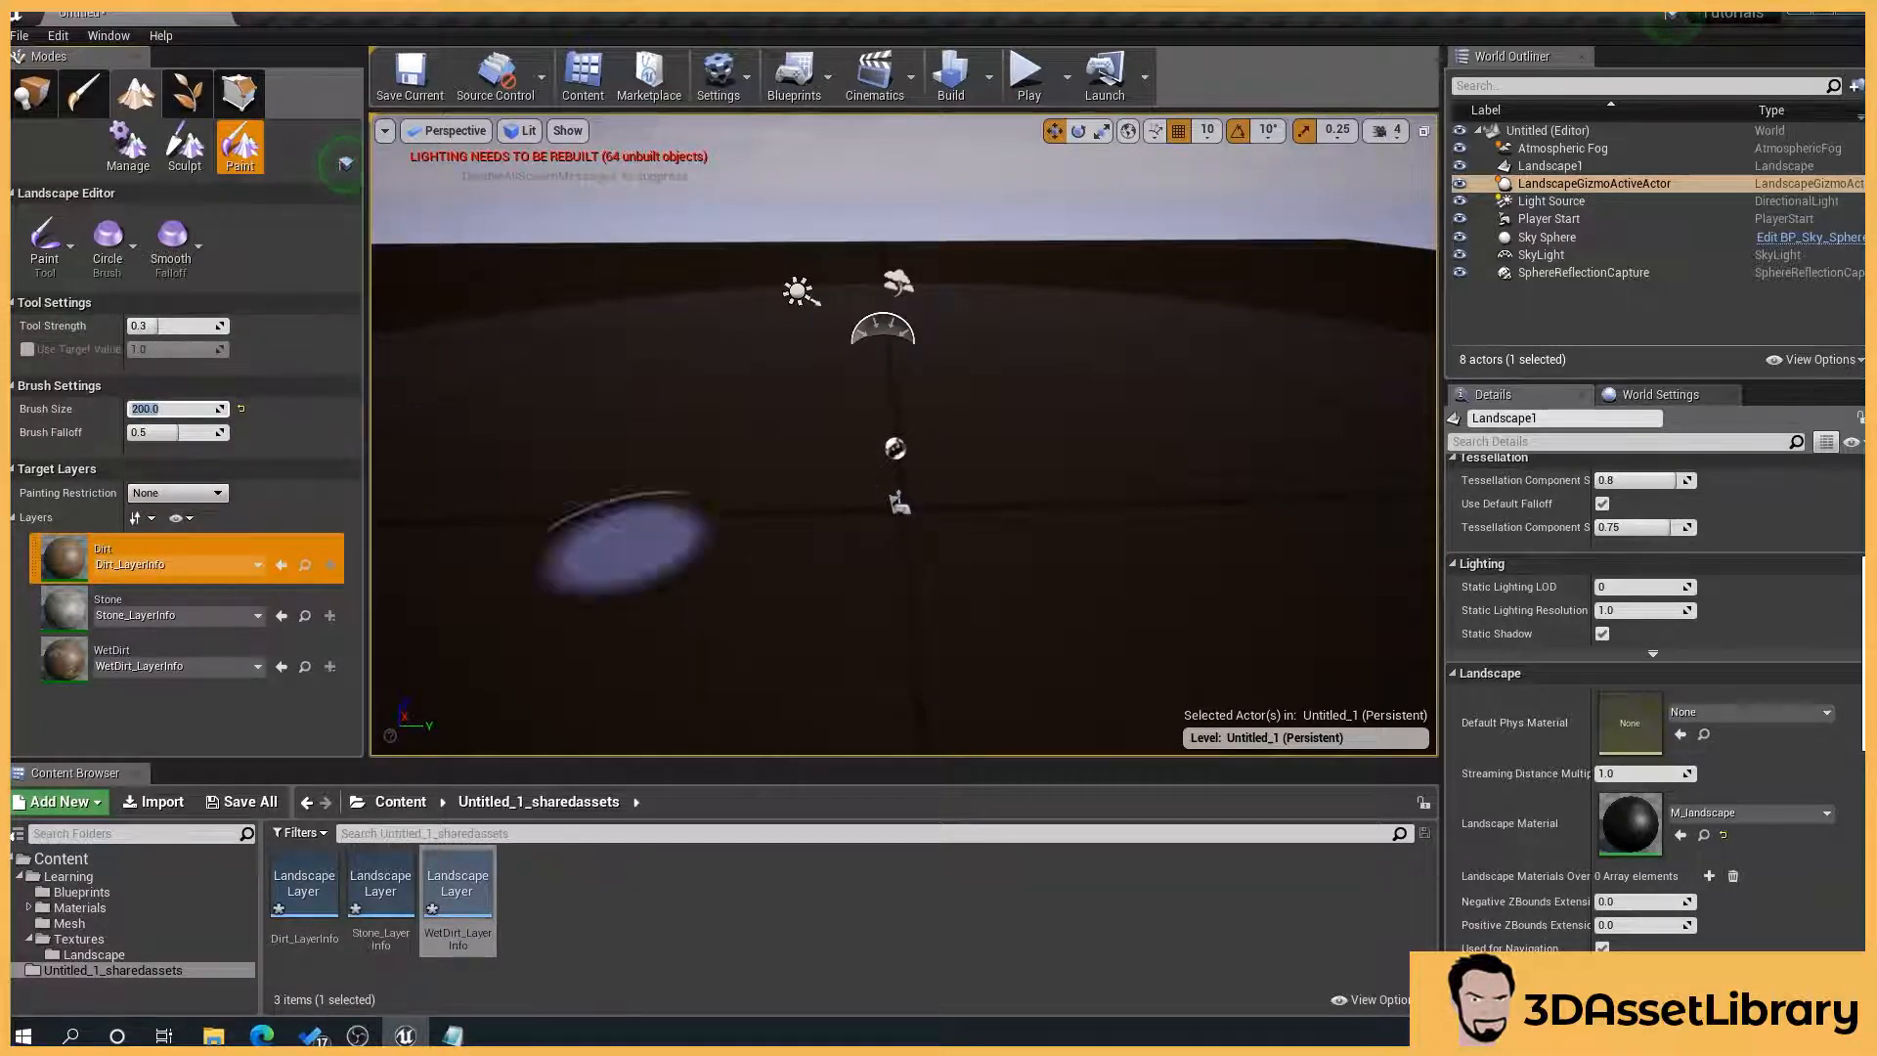
pyautogui.scroll(3, 800, 590)
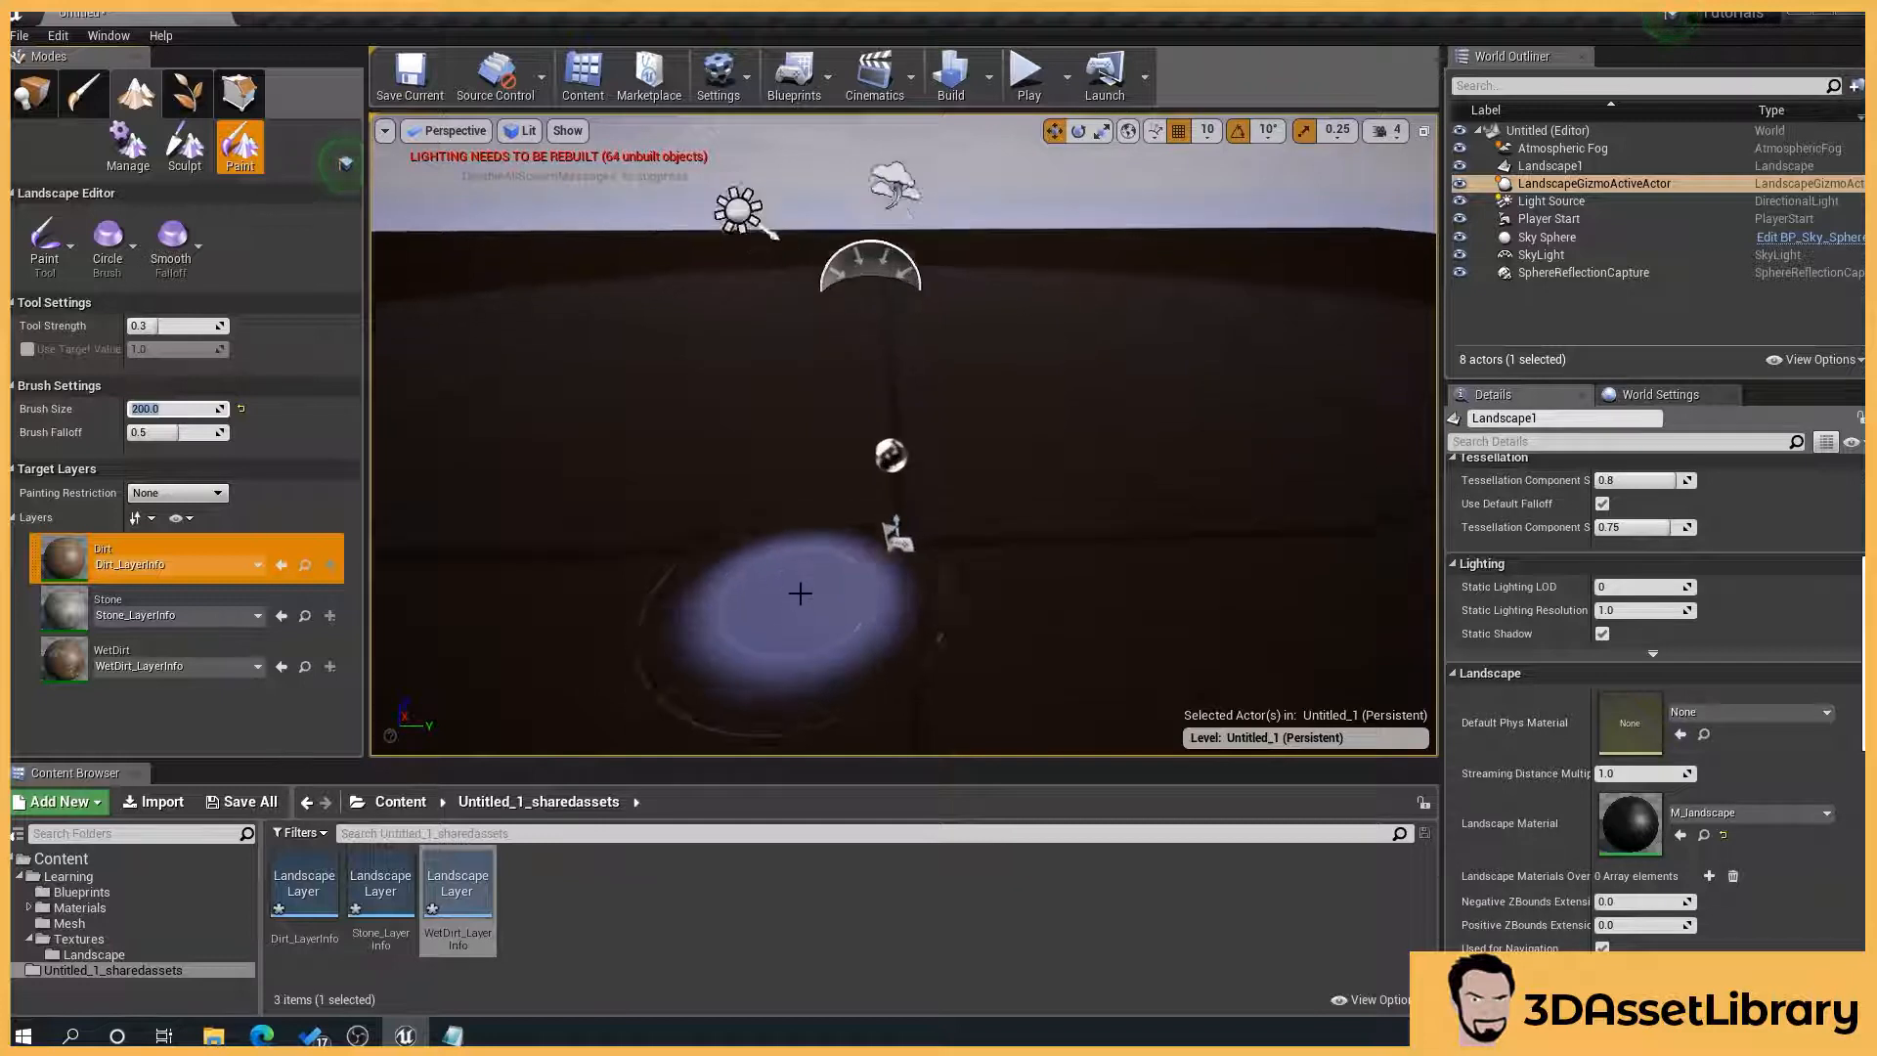
pyautogui.moveTo(799, 590); pyautogui.dragTo(769, 635, button='right')
pyautogui.moveTo(831, 455); pyautogui.dragTo(767, 494, button='right')
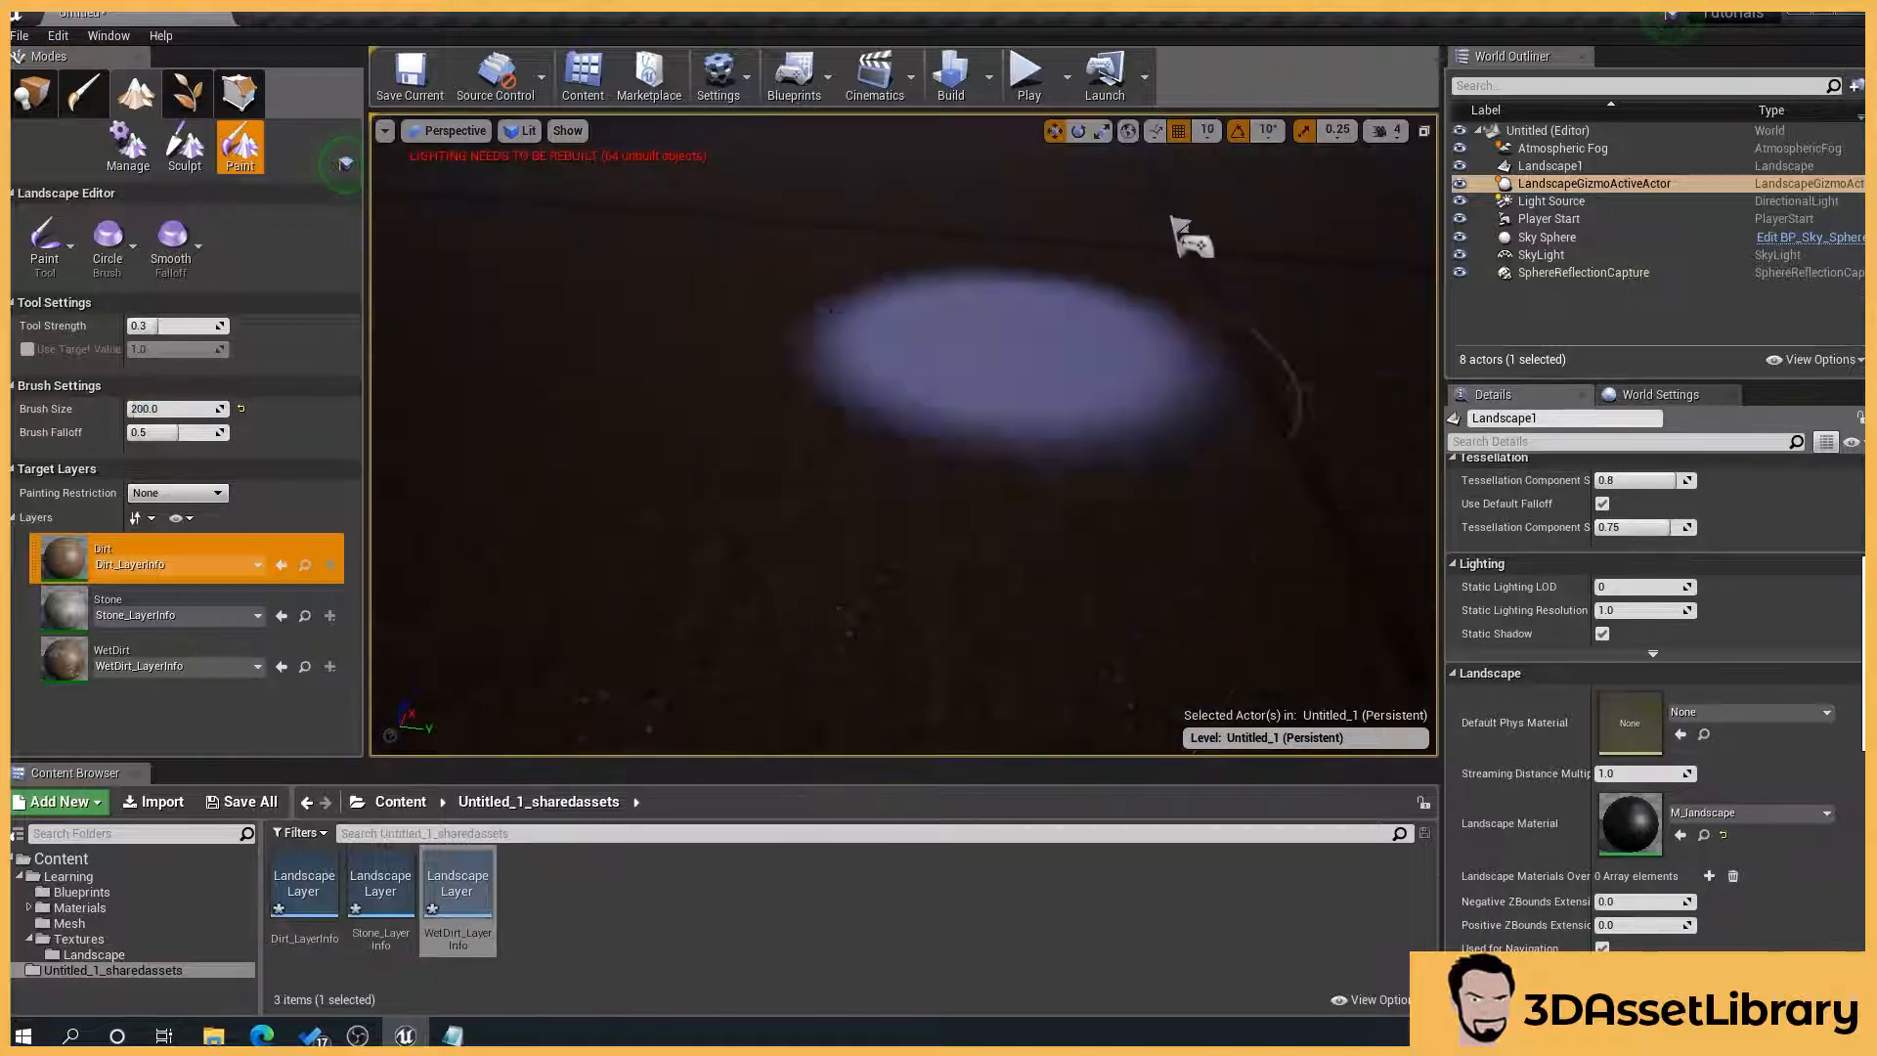
pyautogui.moveTo(615, 558)
pyautogui.mouseDown(button='right')
pyautogui.moveTo(748, 528)
pyautogui.moveTo(713, 506)
pyautogui.moveTo(593, 539)
pyautogui.mouseUp(button='right')
# Step: Paint a broad patch of the Stone layer onto the dirt landscape near the Player Start
pyautogui.click(143, 596)
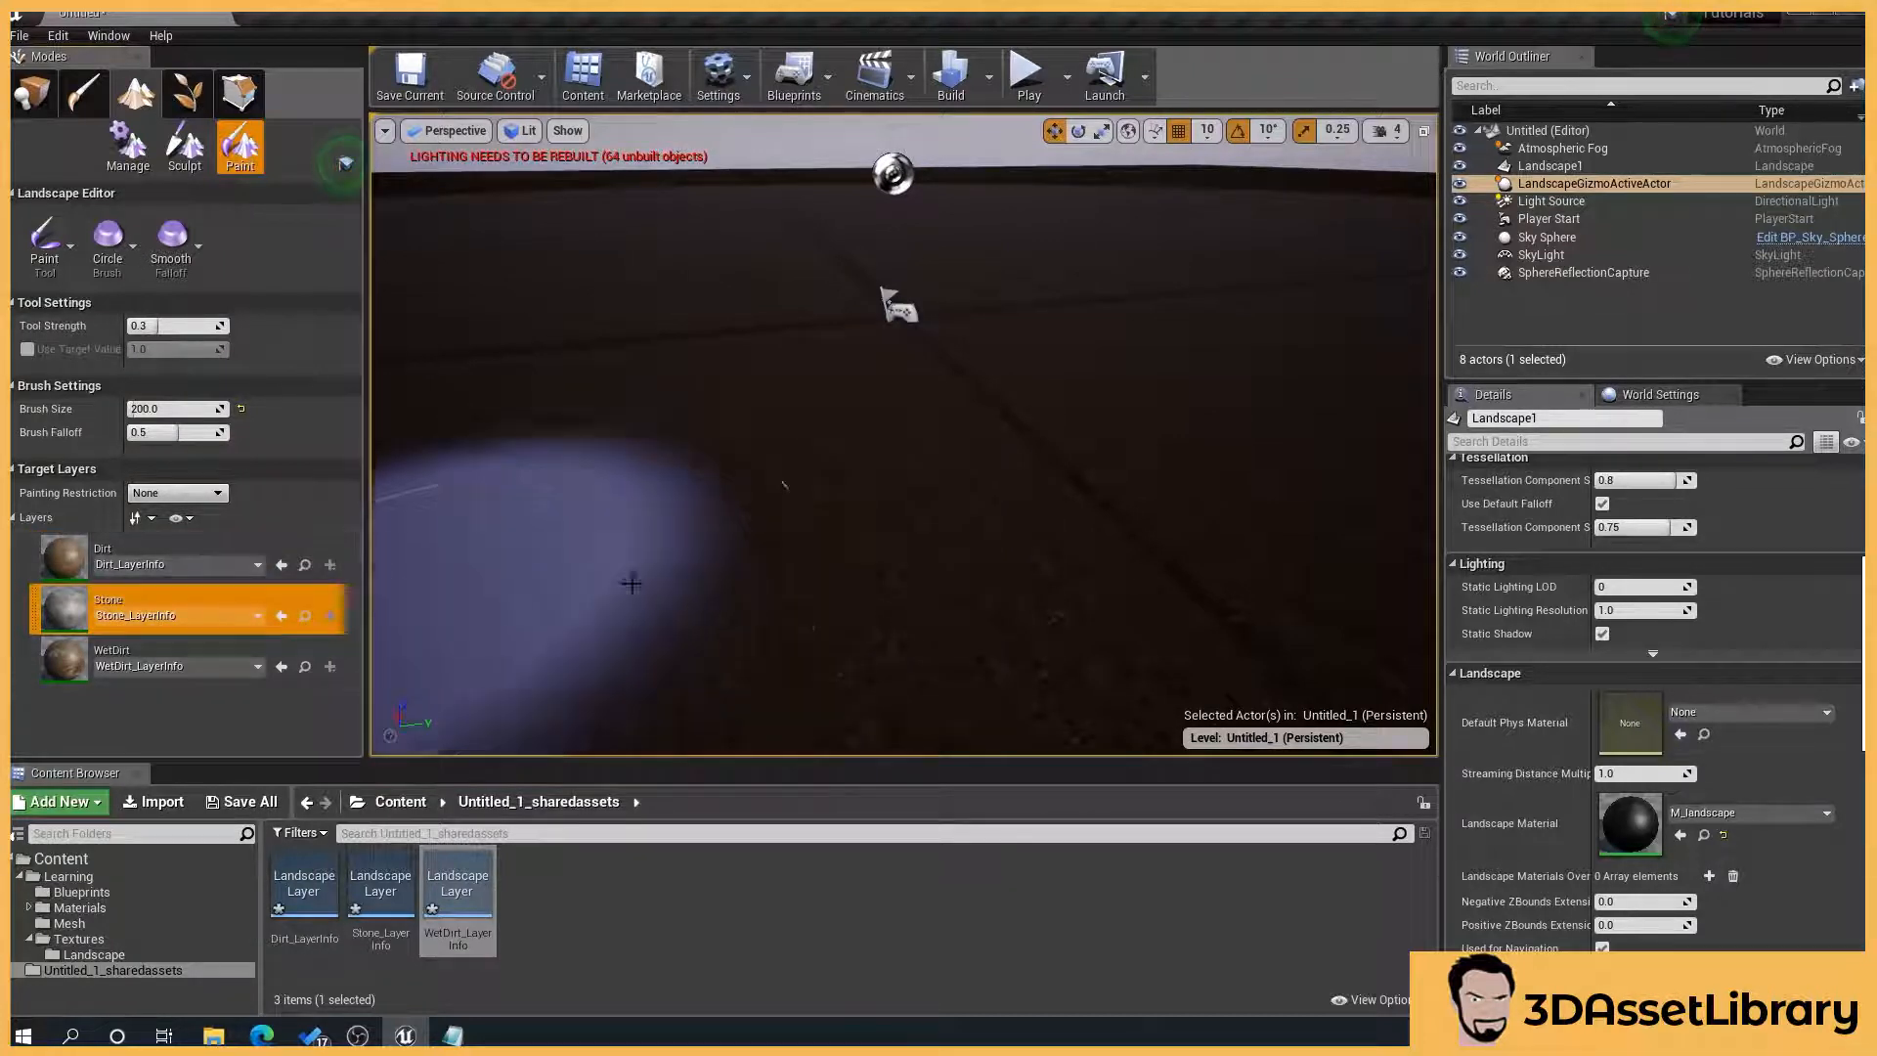
pyautogui.moveTo(855, 557); pyautogui.dragTo(762, 579, button='right')
pyautogui.moveTo(854, 558)
pyautogui.mouseDown()
pyautogui.moveTo(808, 449)
pyautogui.moveTo(634, 504)
pyautogui.mouseUp()
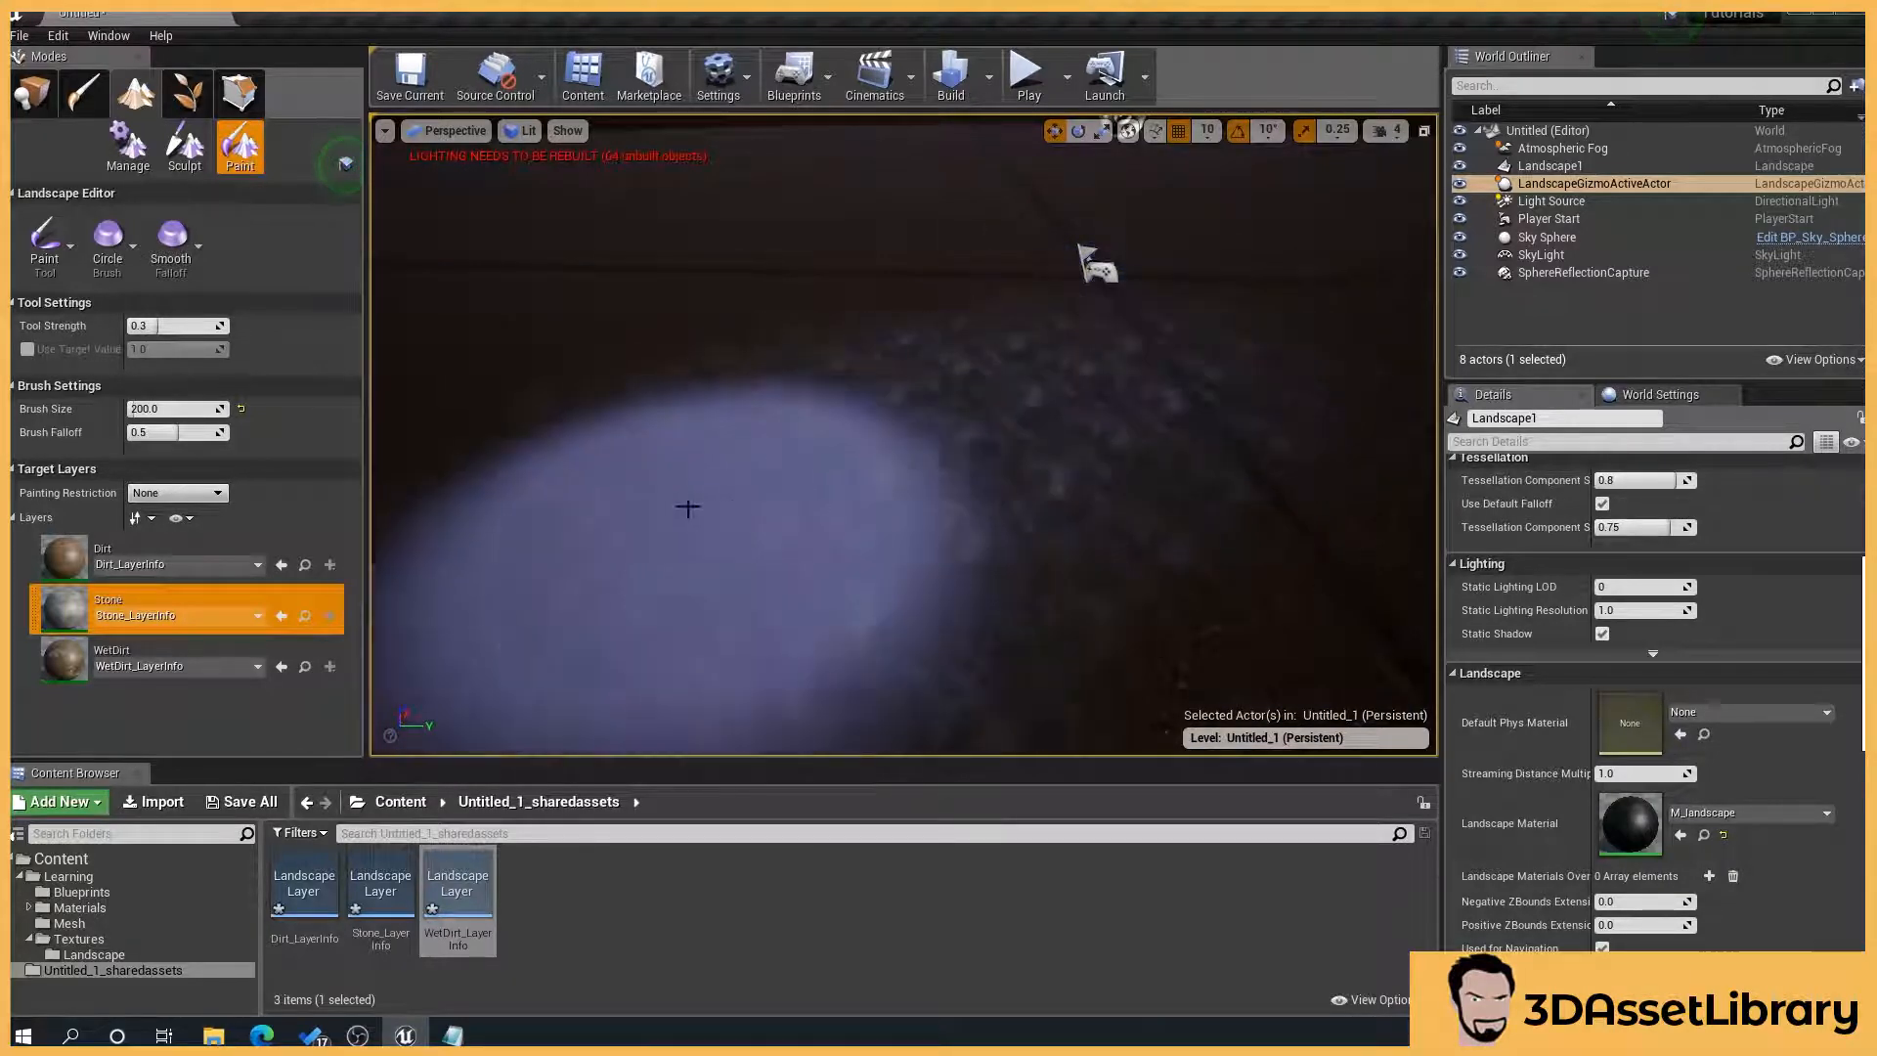
pyautogui.moveTo(883, 482); pyautogui.dragTo(831, 538, button='right')
pyautogui.scroll(-6, 884, 482)
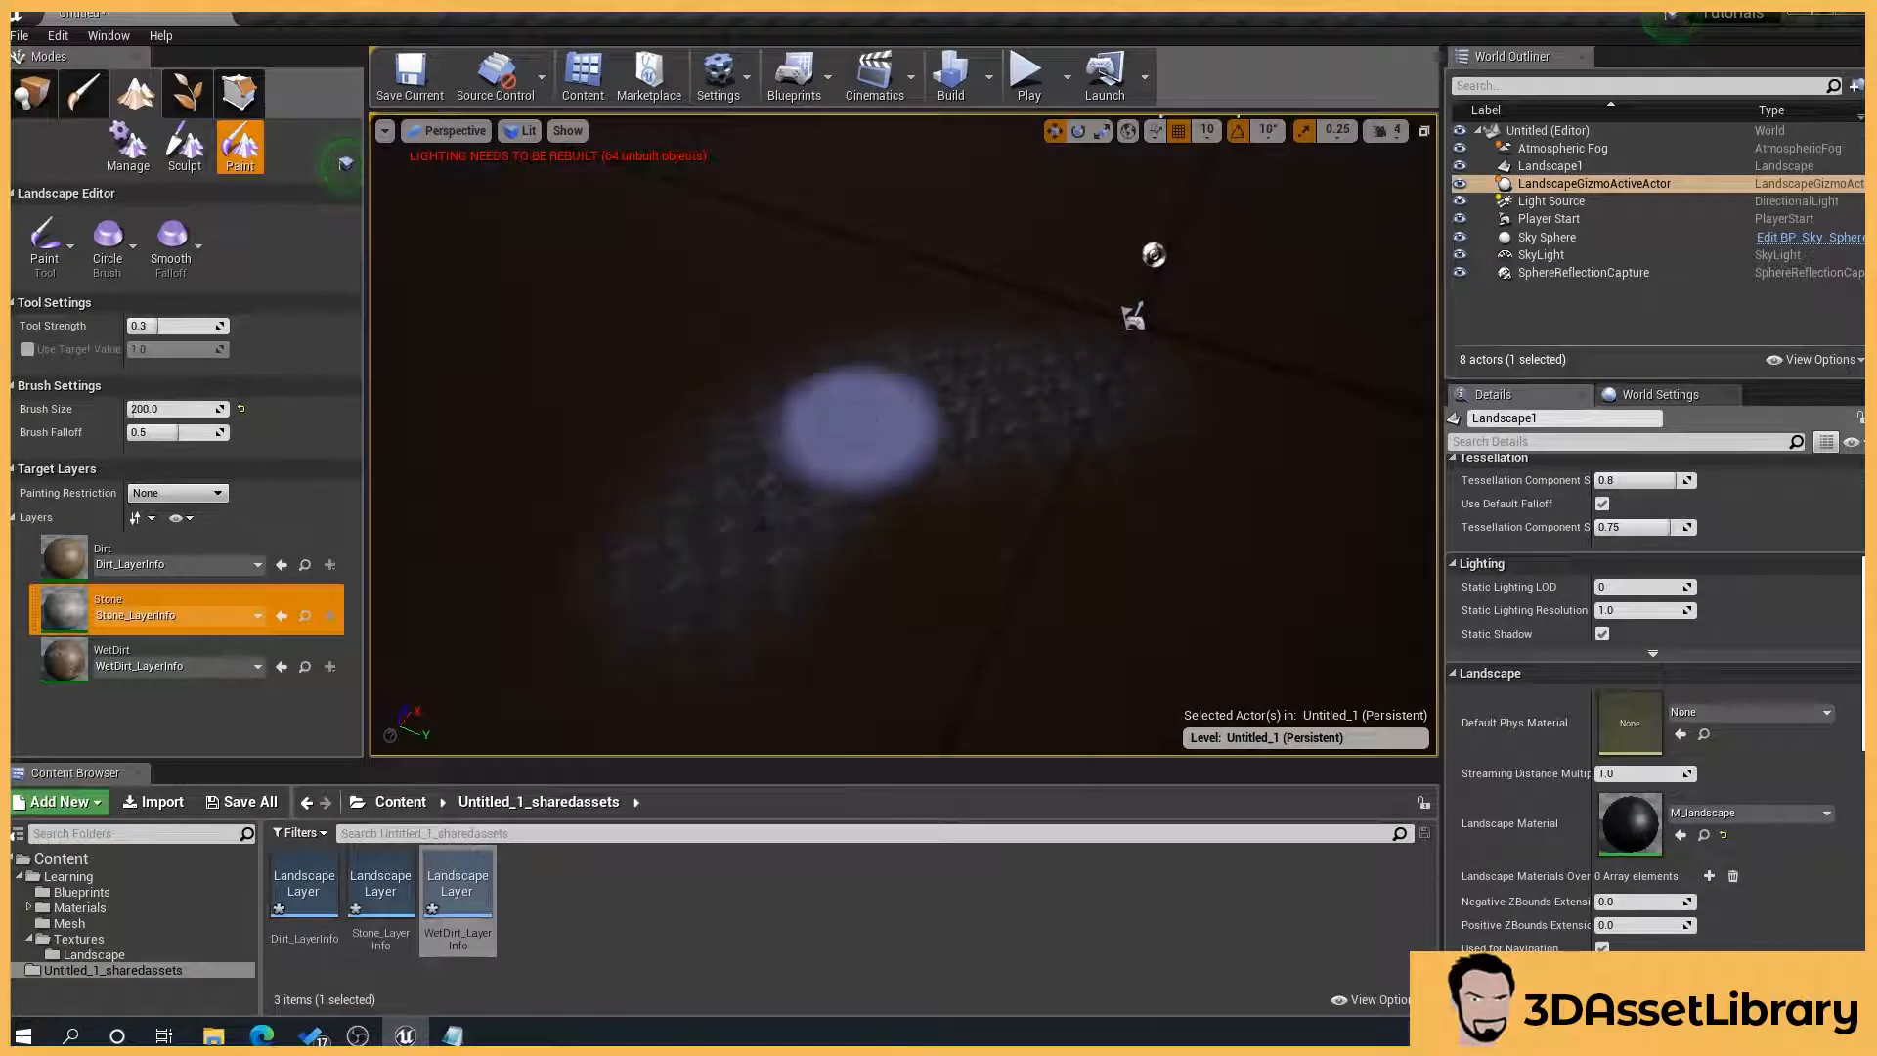
pyautogui.moveTo(813, 472); pyautogui.dragTo(692, 453, button='right')
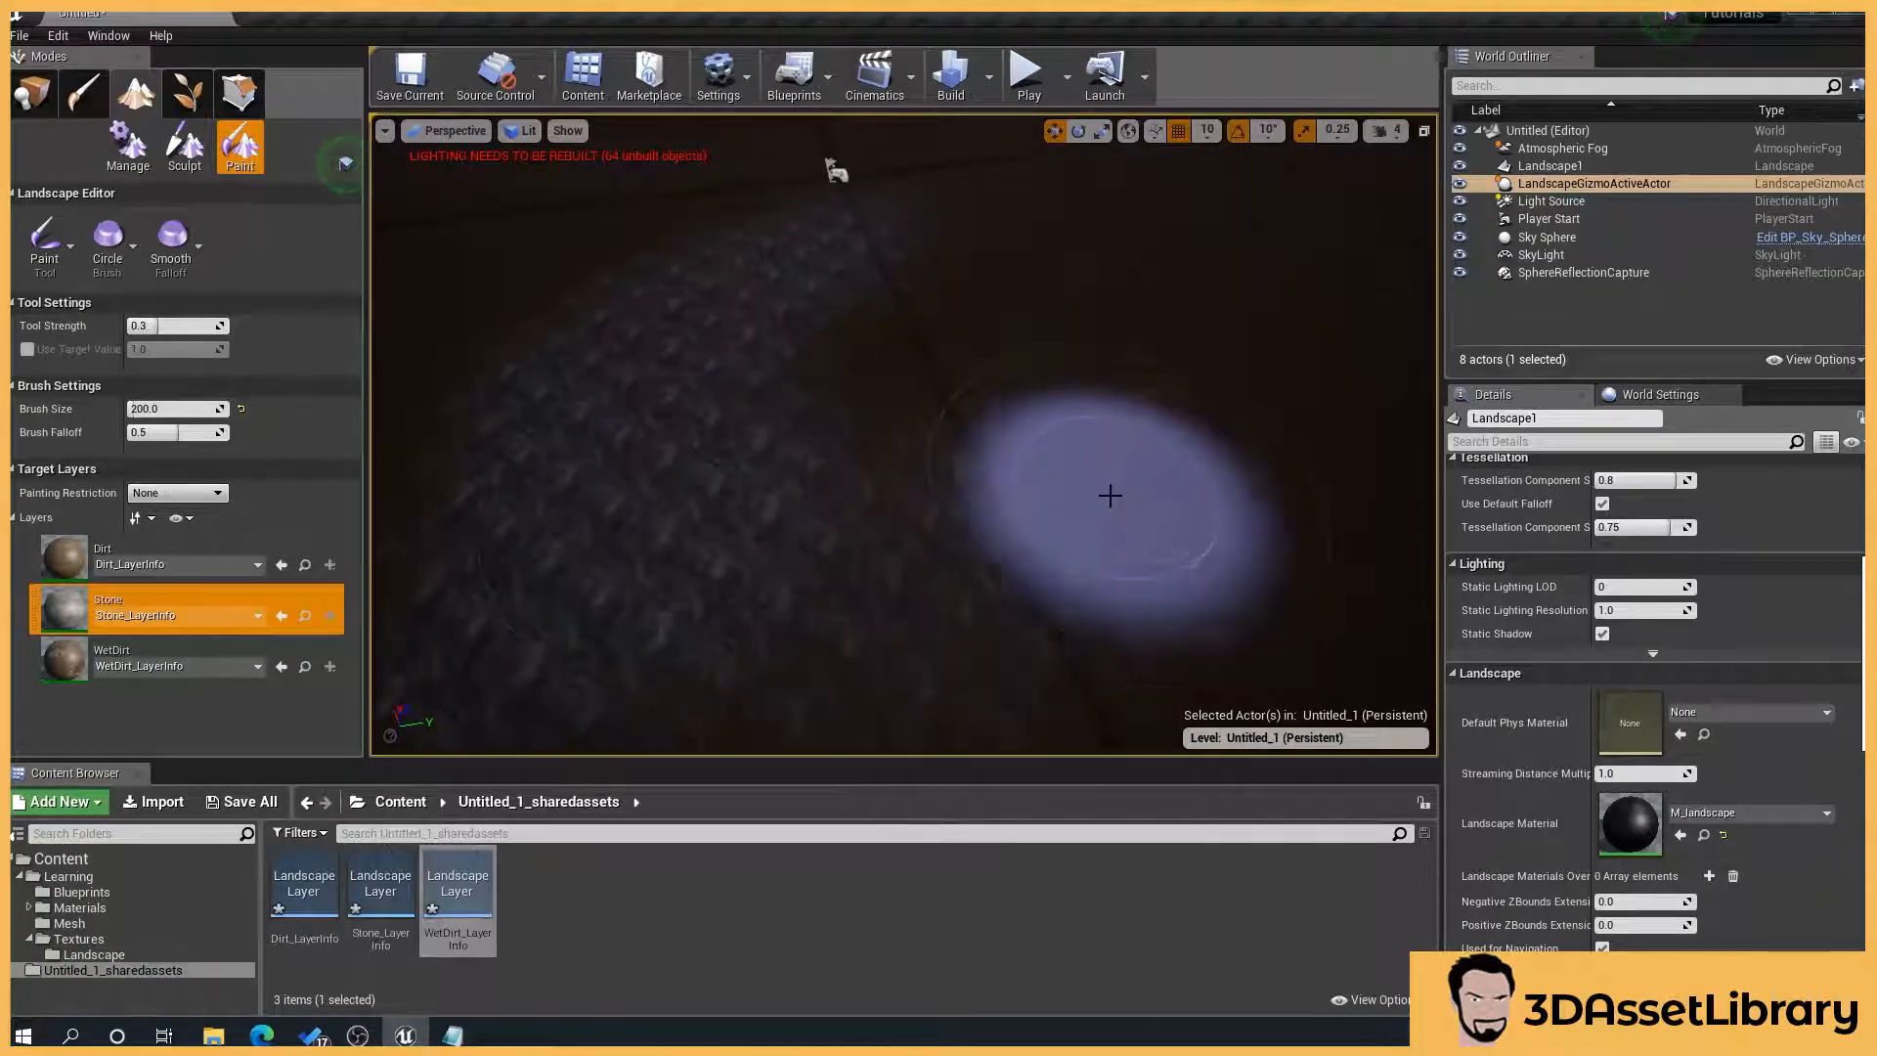
# Step: Examine the texture tiling of the painted Stone patch from close up and from farther away
pyautogui.scroll(3, 1106, 401)
pyautogui.moveTo(1105, 402); pyautogui.dragTo(1026, 417, button='right')
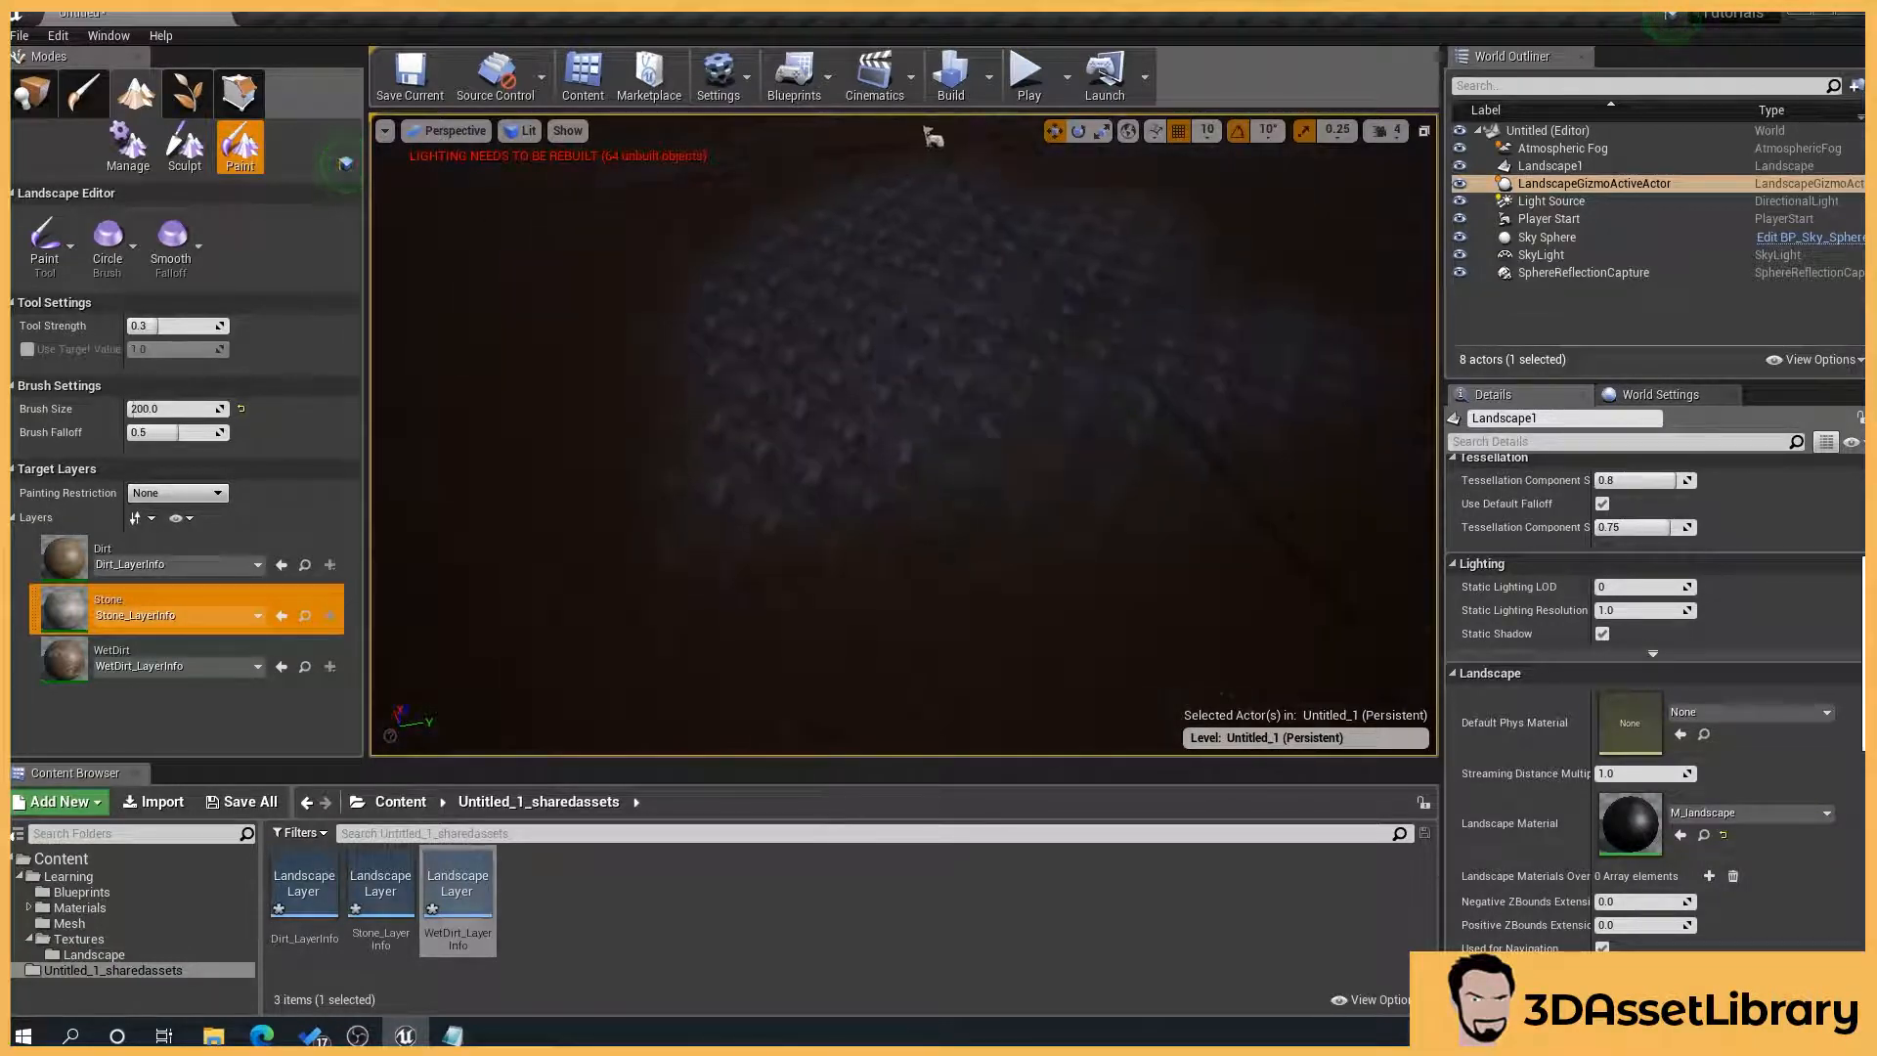
pyautogui.scroll(3, 860, 422)
pyautogui.moveTo(834, 460); pyautogui.dragTo(896, 466, button='right')
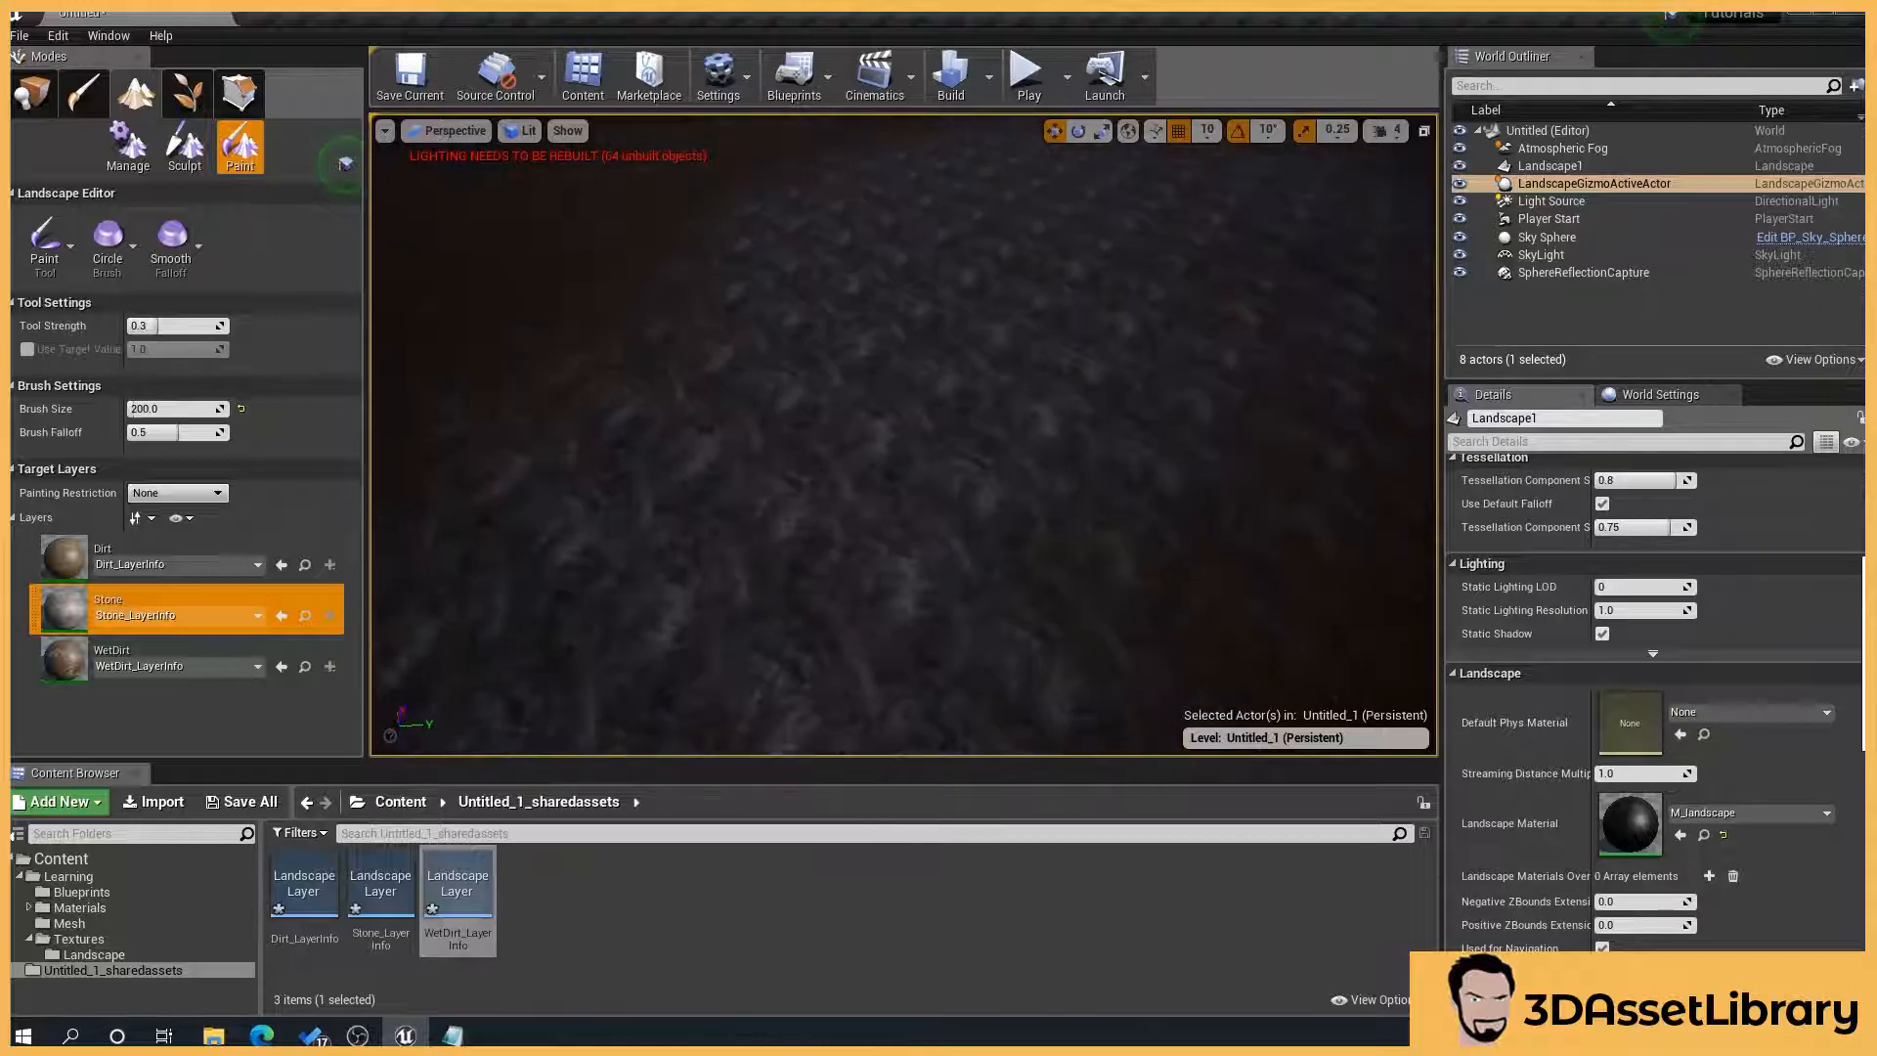
pyautogui.scroll(5, 1014, 394)
pyautogui.scroll(-6, 1026, 394)
pyautogui.moveTo(1037, 410); pyautogui.dragTo(973, 469, button='right')
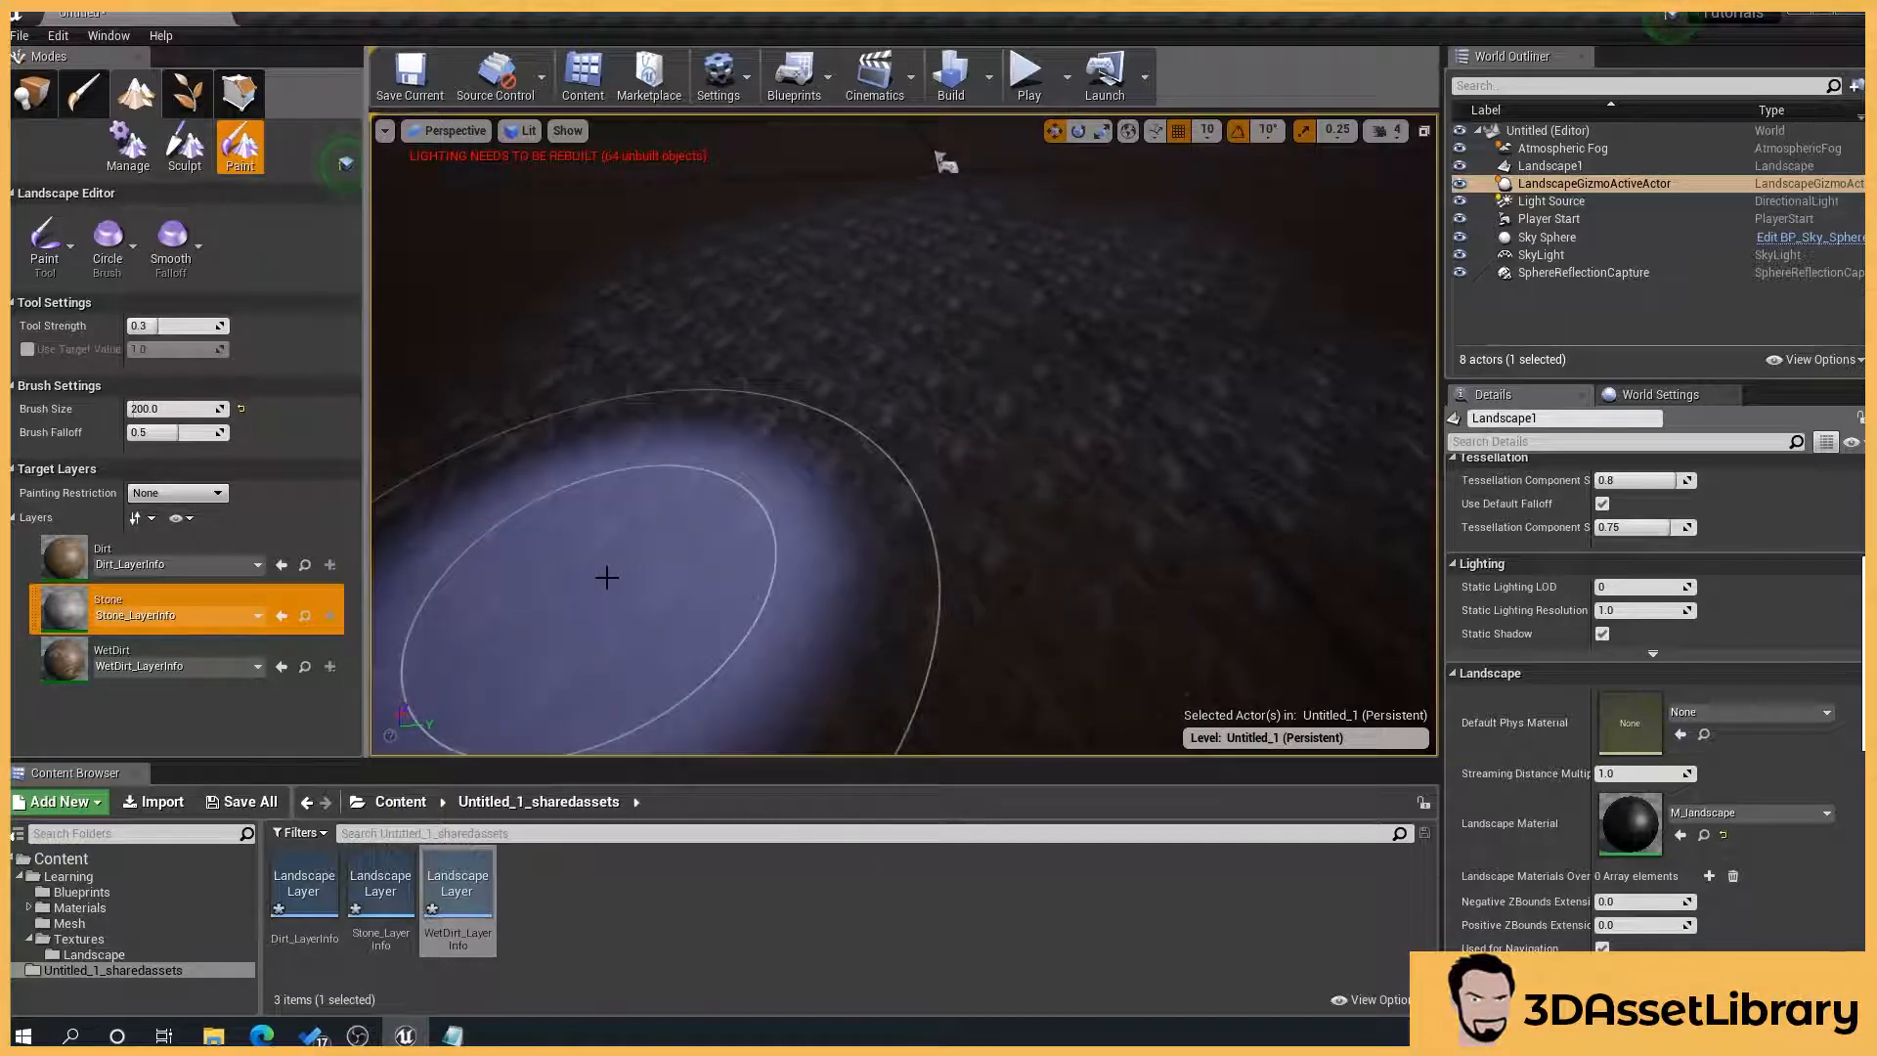
# Step: Leave landscape mode and open the M_landscape material from the Learning/Materials folder
pyautogui.click(35, 98)
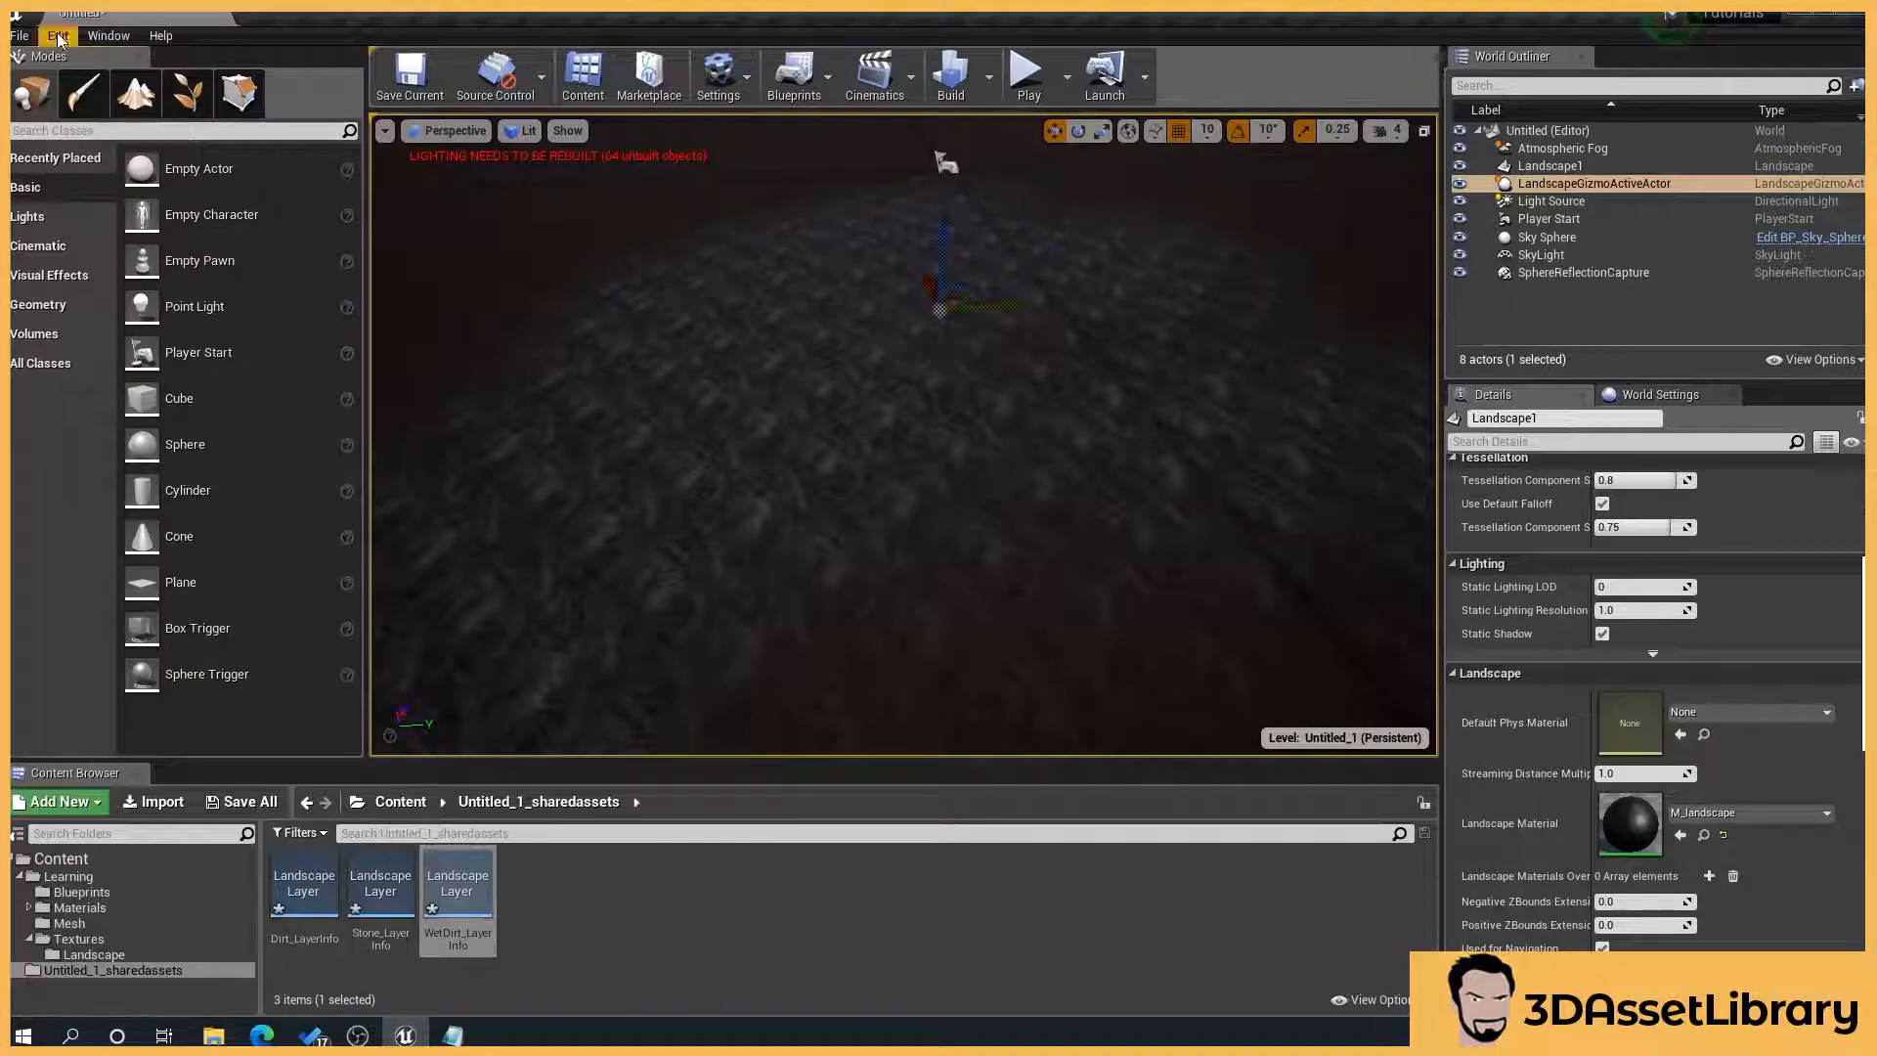
pyautogui.click(115, 909)
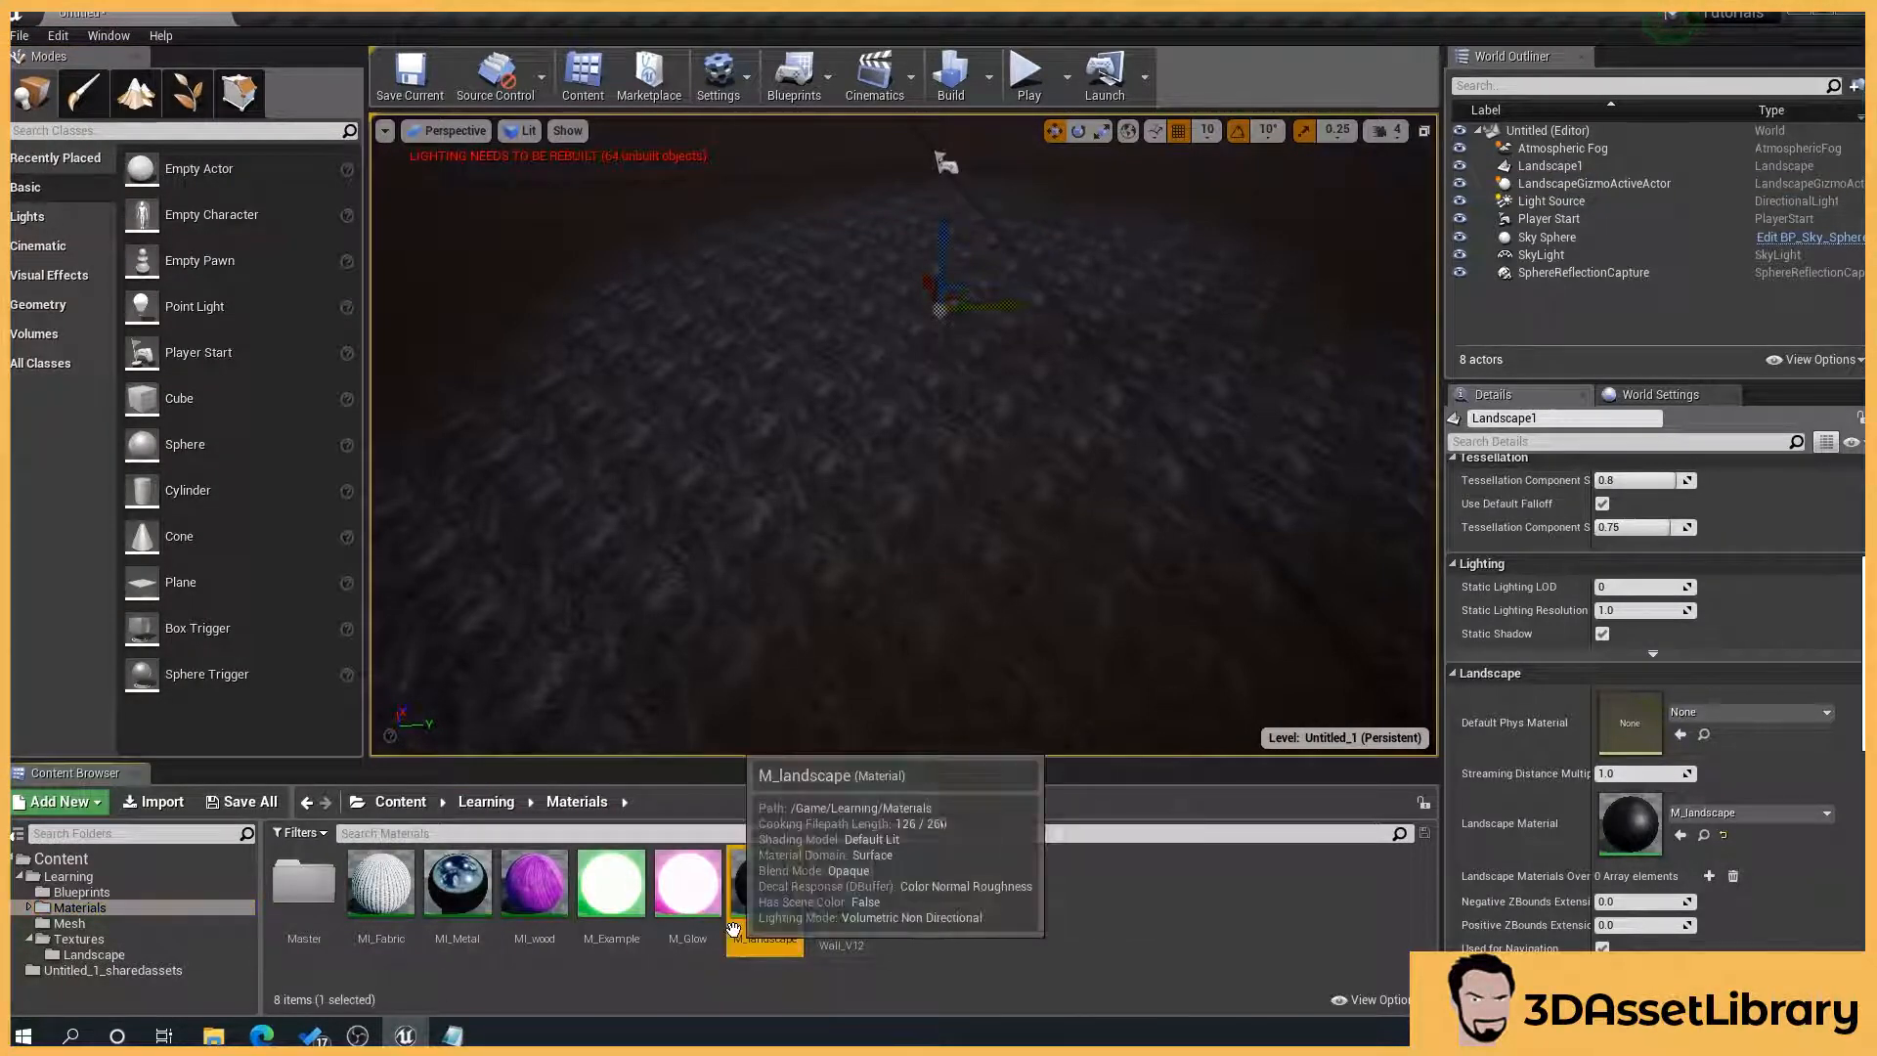
pyautogui.doubleClick(765, 883)
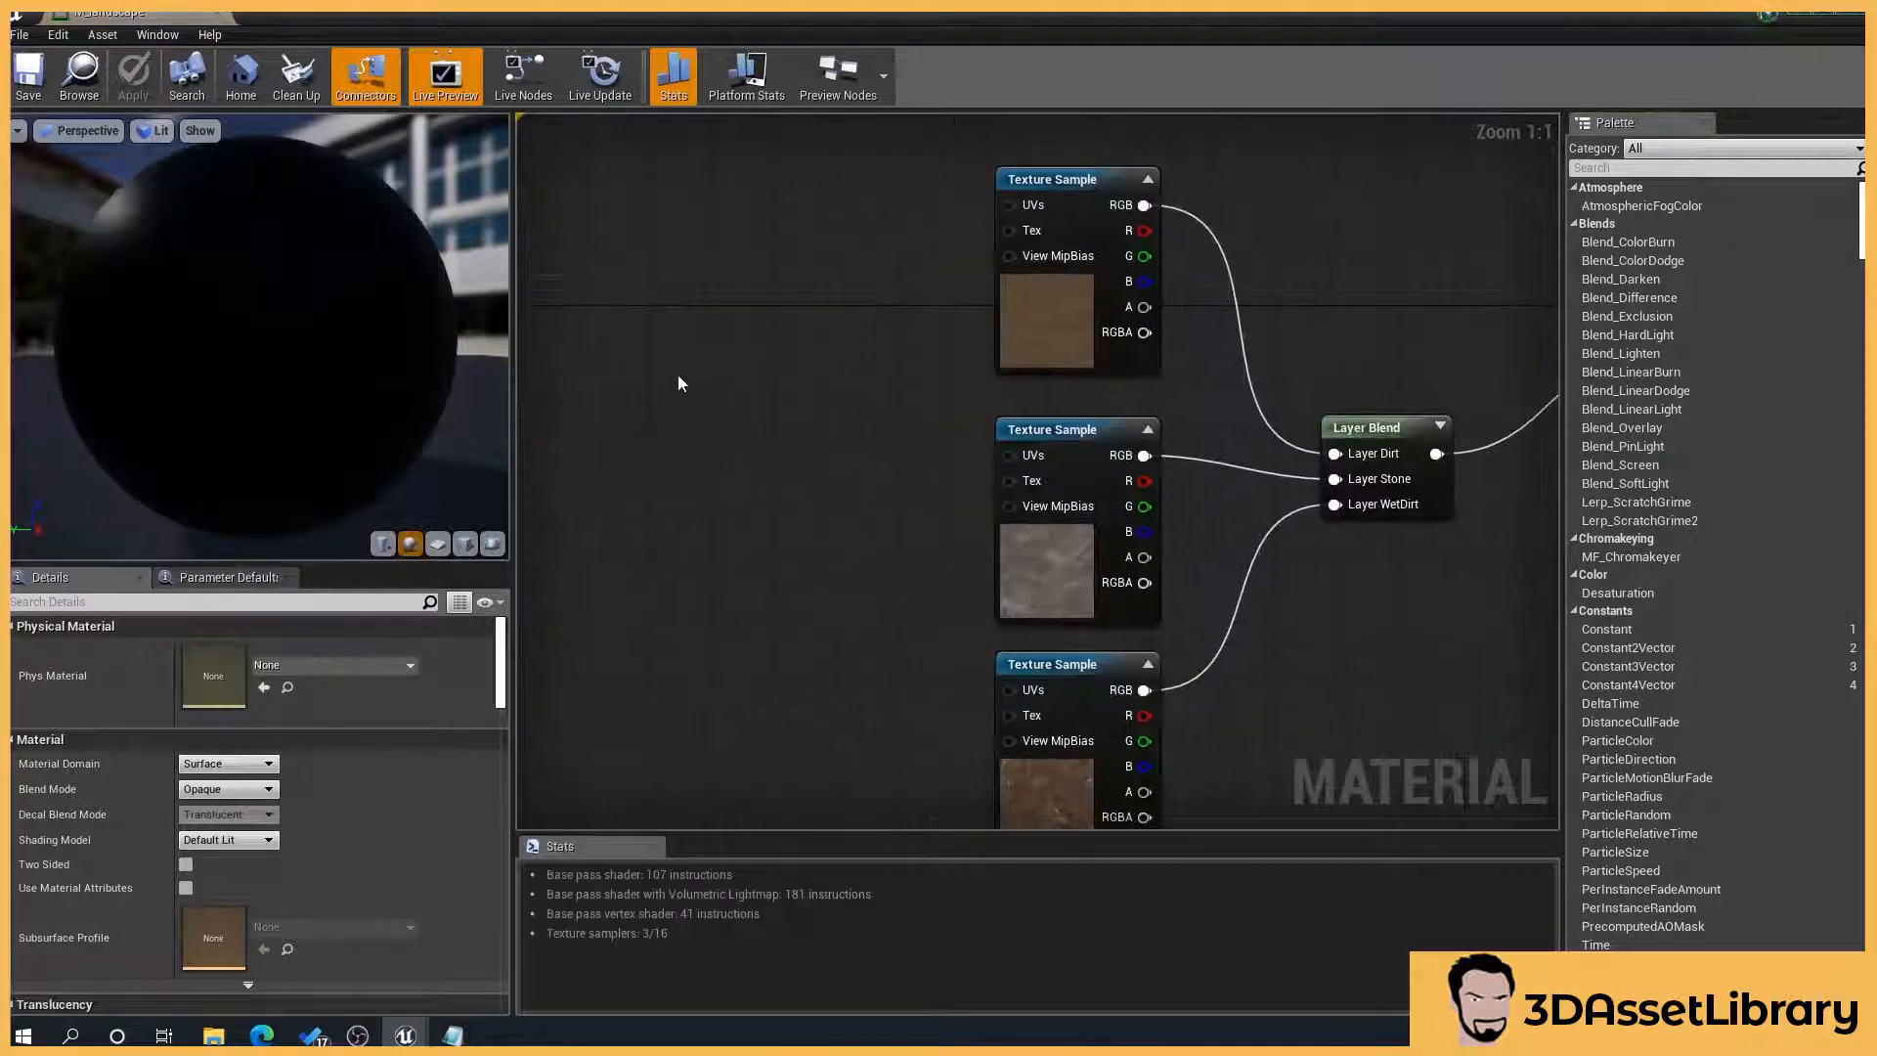
# Step: Add a TextureCoordinate node and connect it to the UVs inputs of all three texture samples
pyautogui.rightClick(681, 383)
pyautogui.write('textureco')
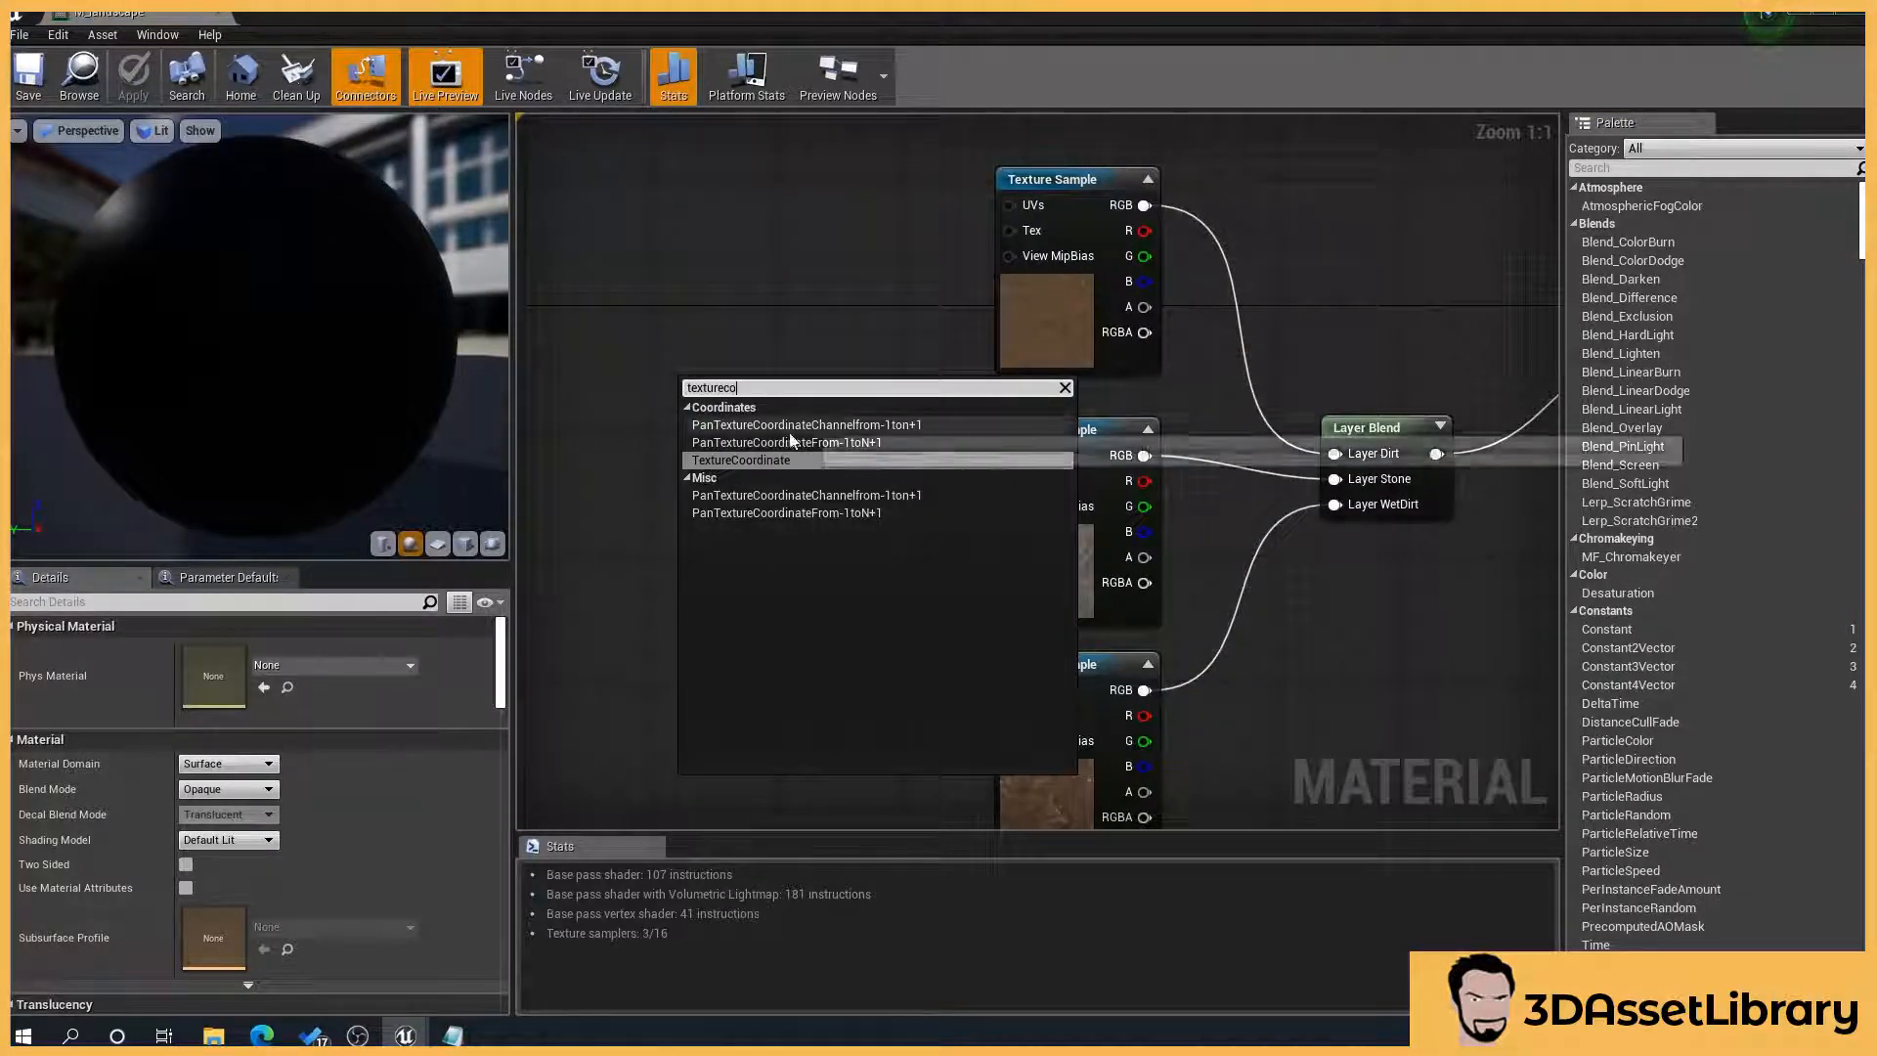
pyautogui.click(737, 458)
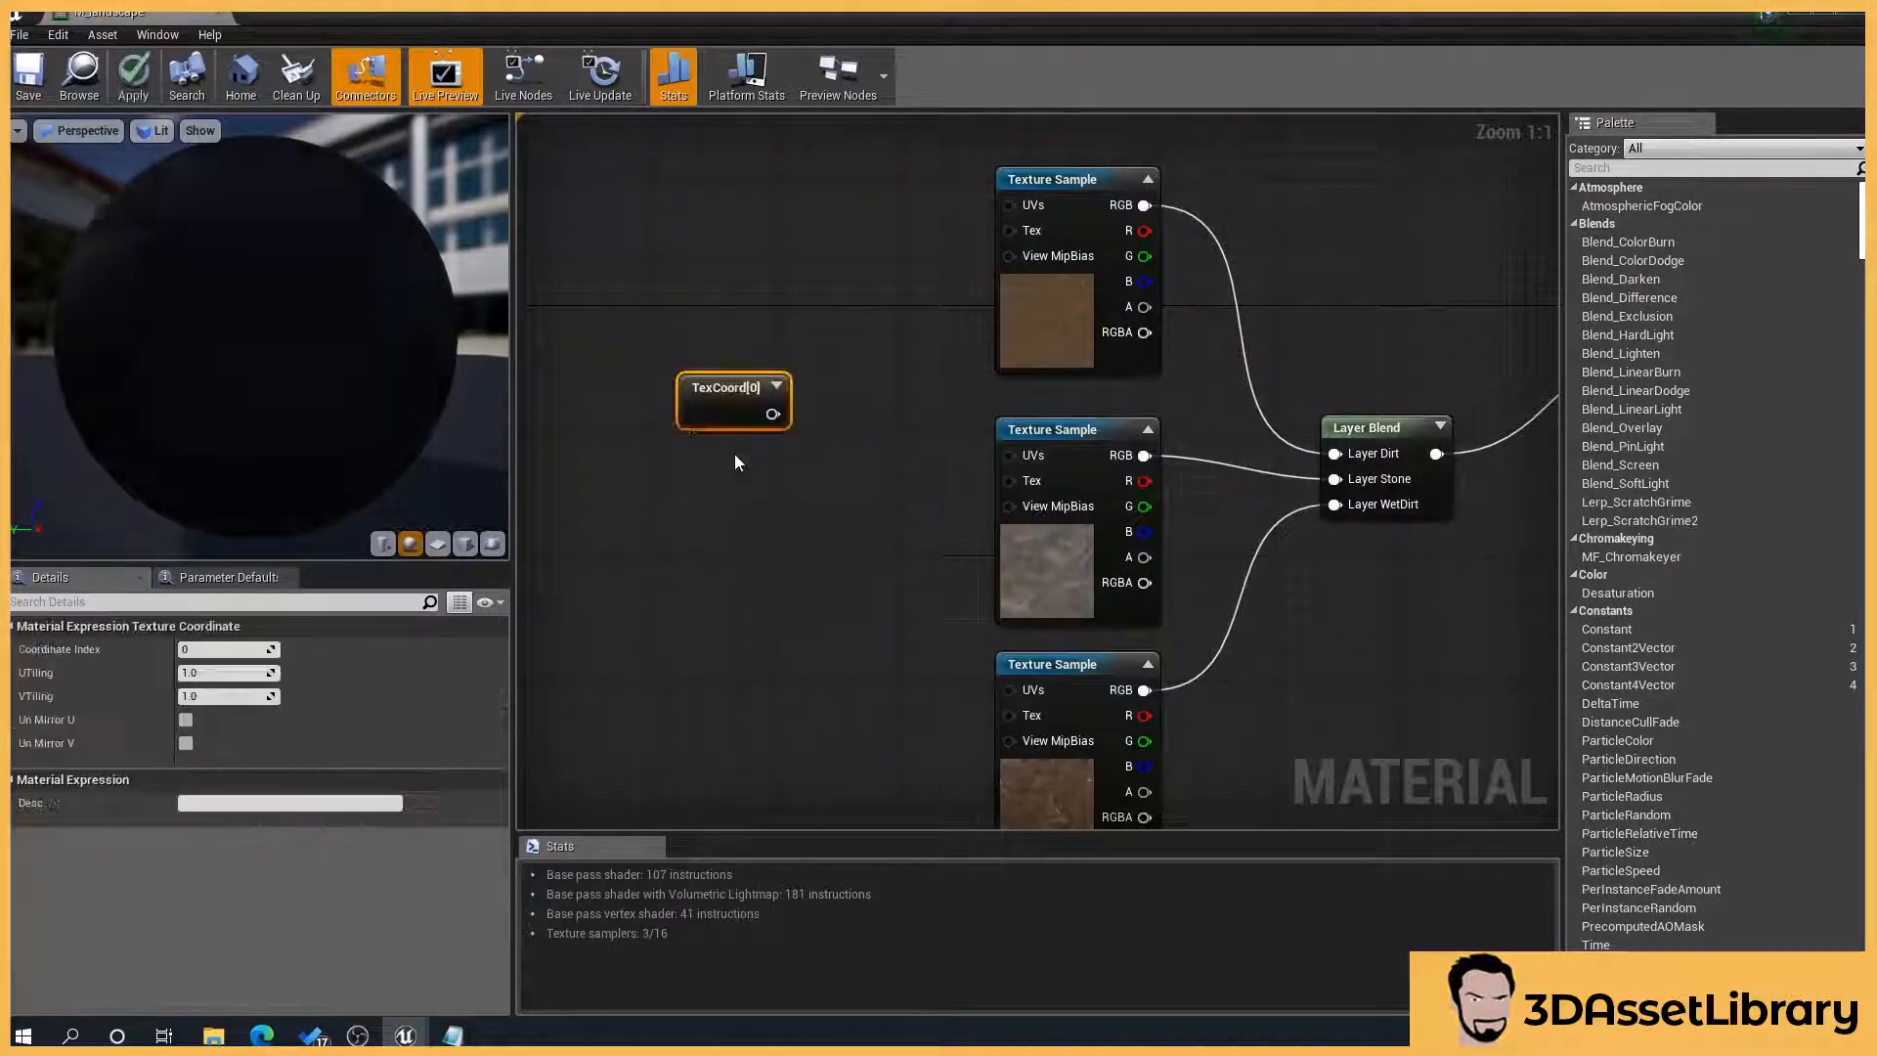
pyautogui.moveTo(772, 413); pyautogui.dragTo(1011, 206)
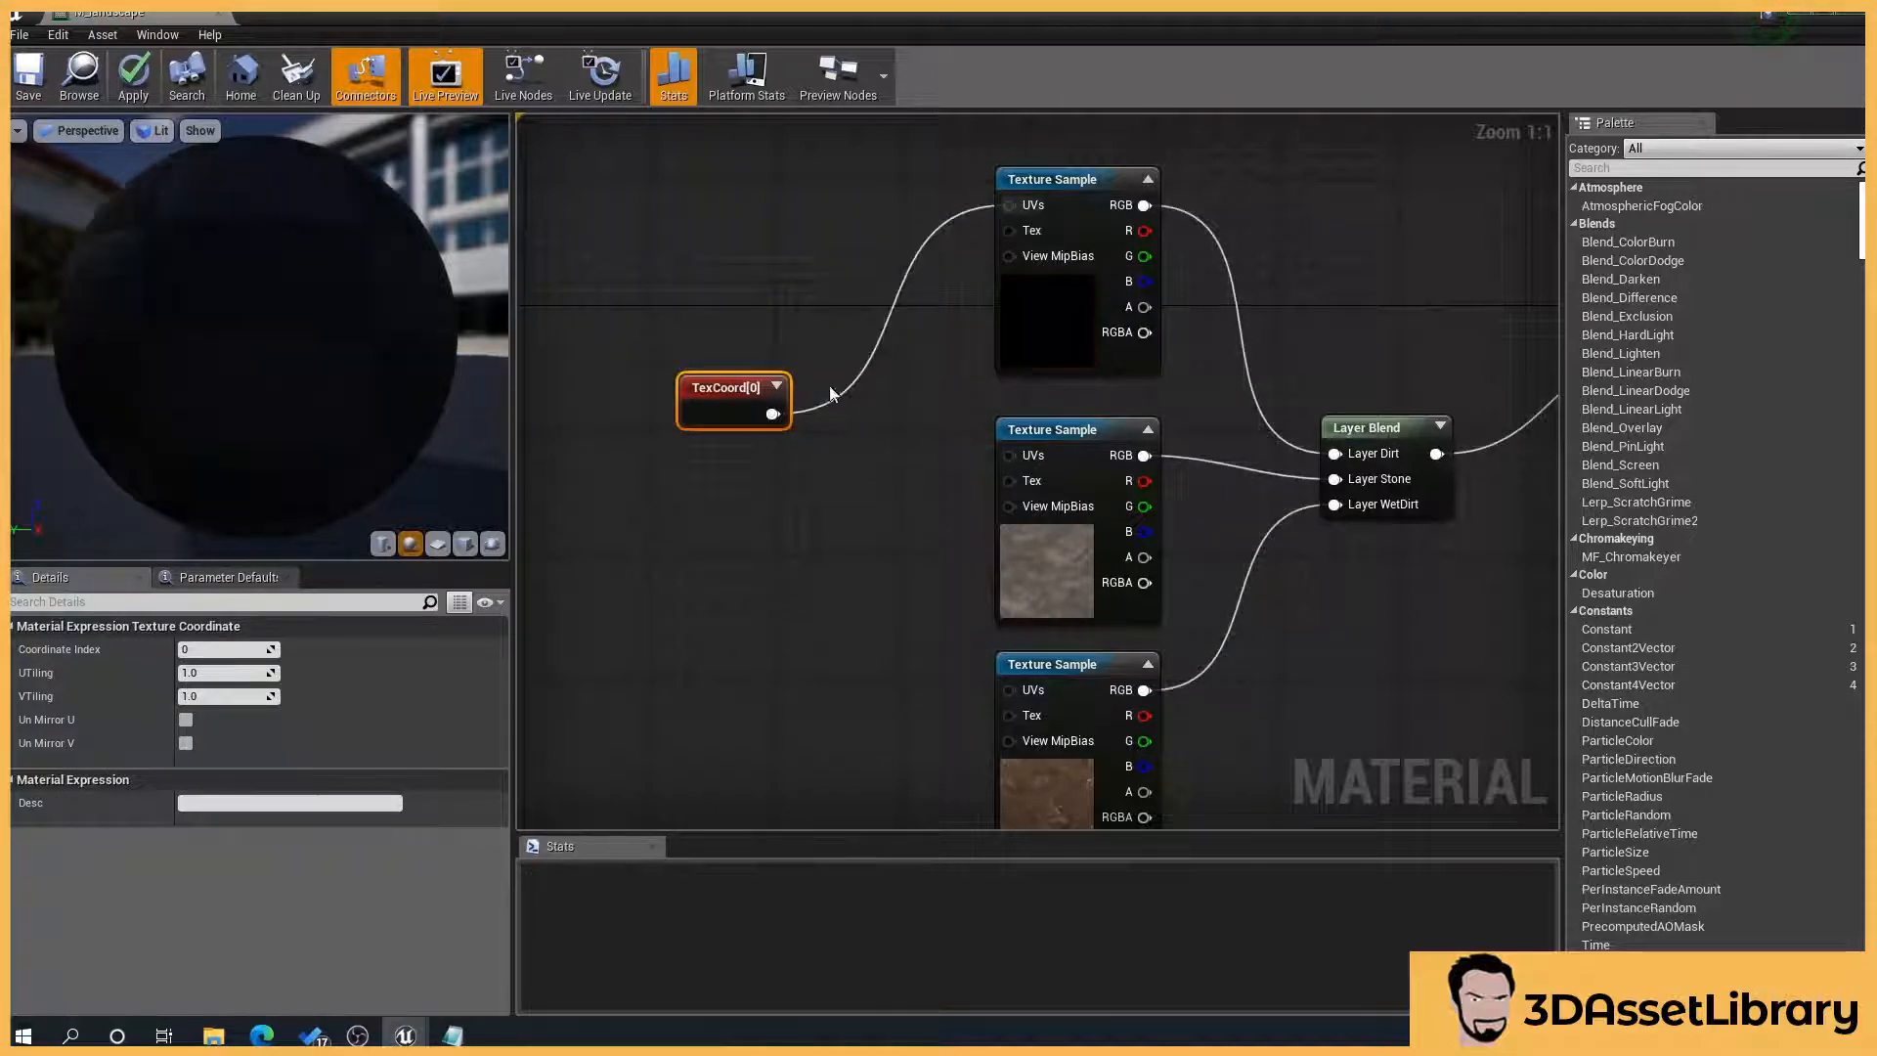
pyautogui.moveTo(772, 414); pyautogui.dragTo(1005, 694)
# Step: Set the texture coordinate's UTiling and VTiling to 0.5, and move the material editor window aside to uncover the landscape
pyautogui.click(225, 672)
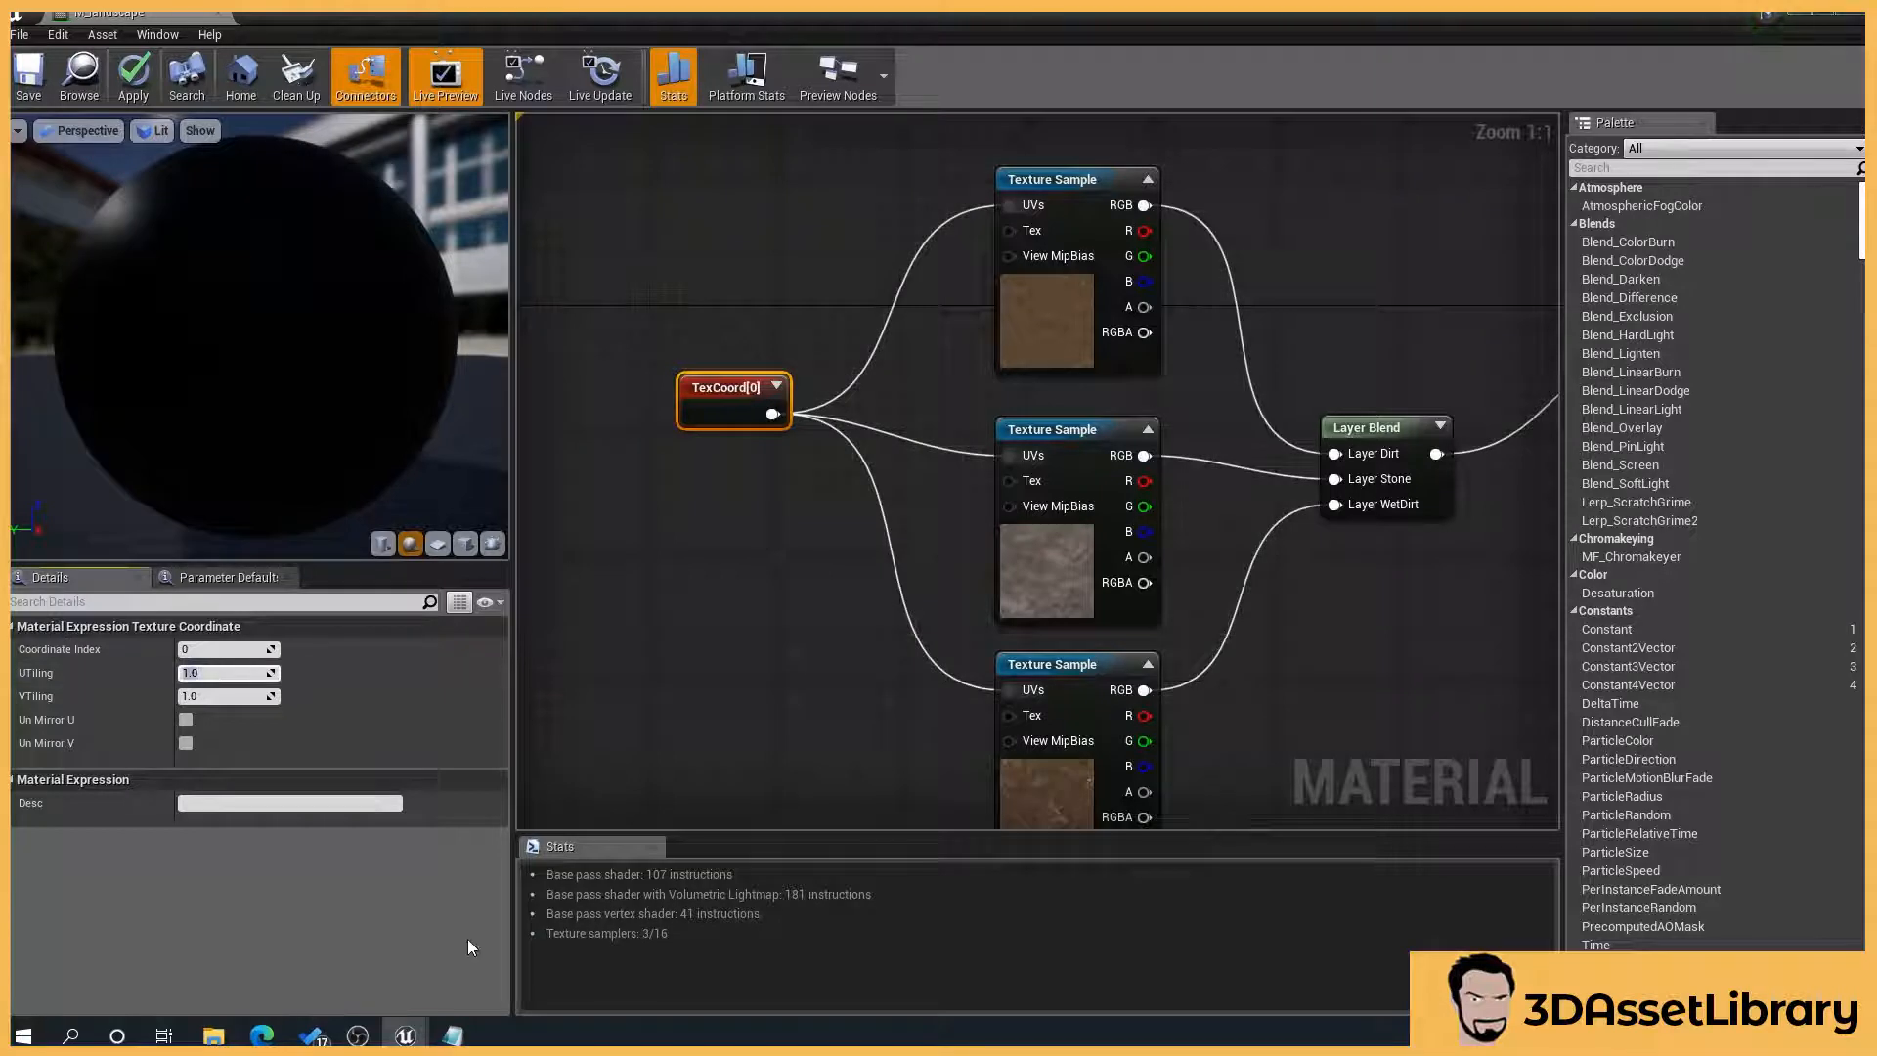
pyautogui.write('0.5')
pyautogui.press('Return')
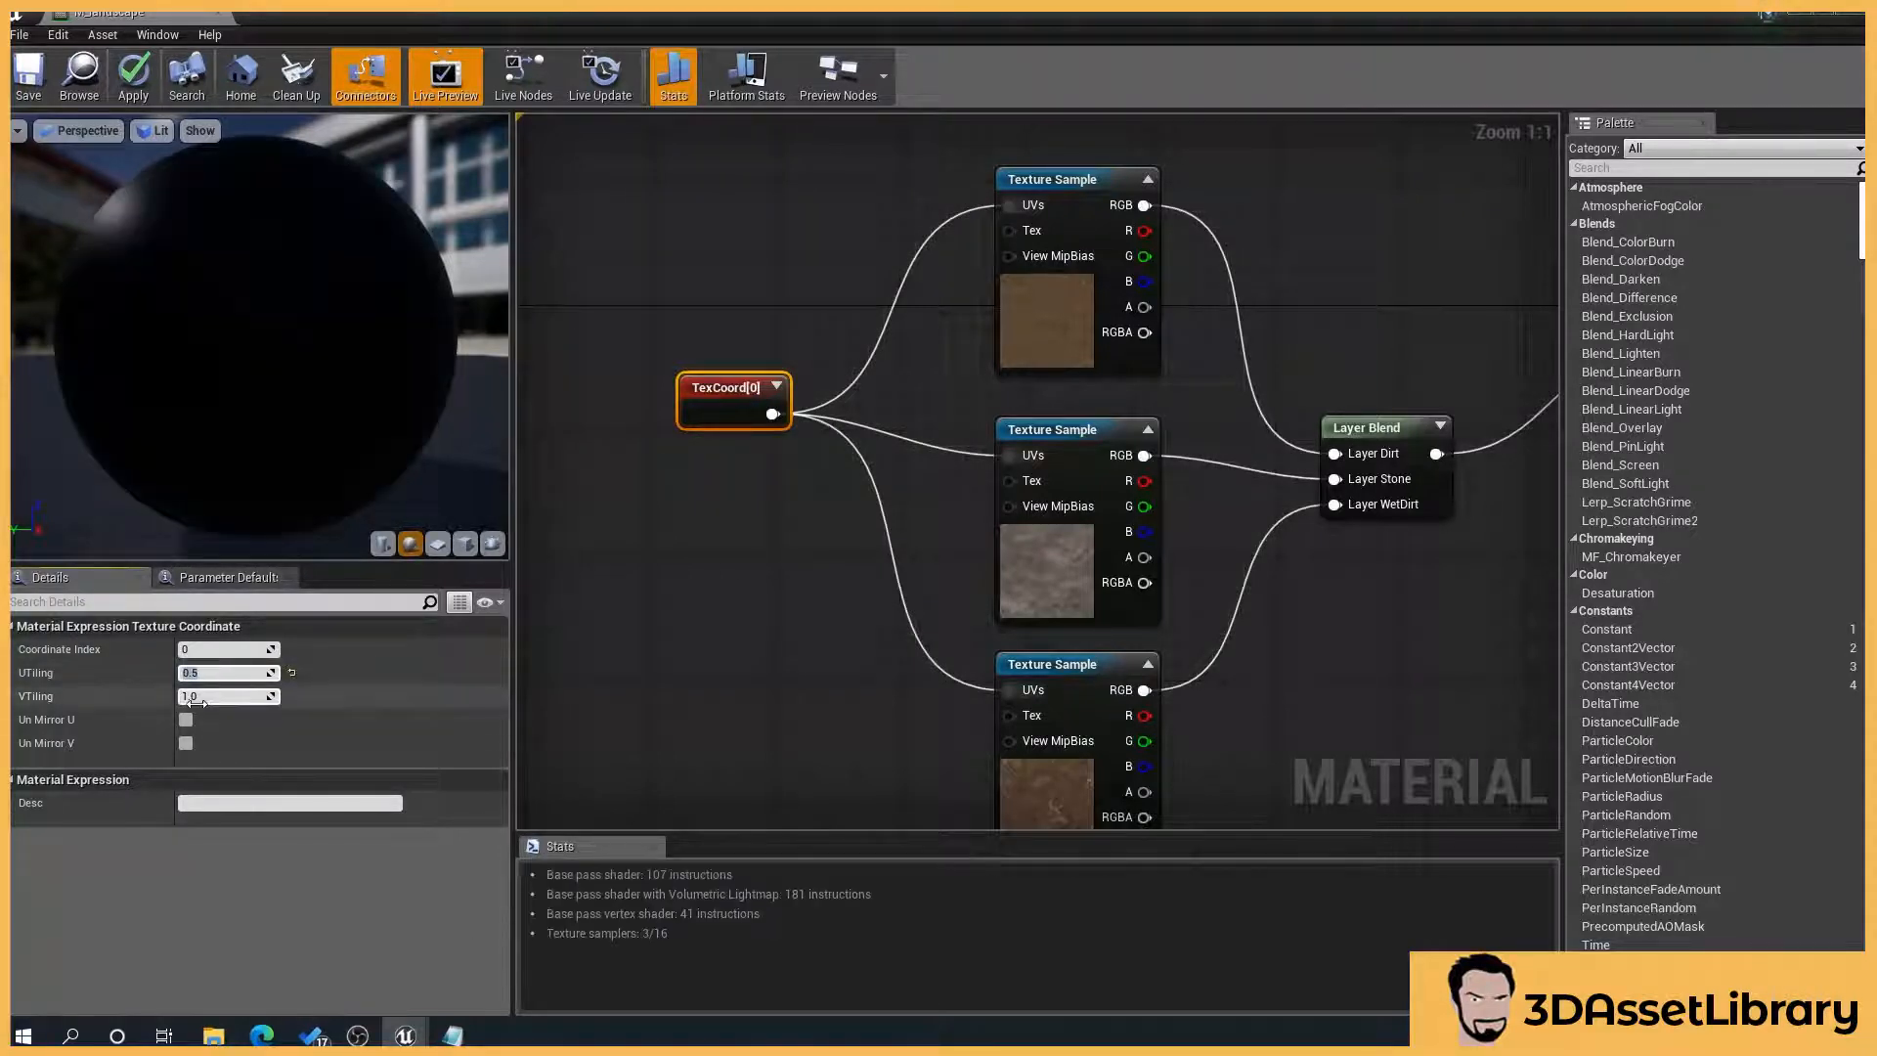
pyautogui.click(195, 696)
pyautogui.write('0.5')
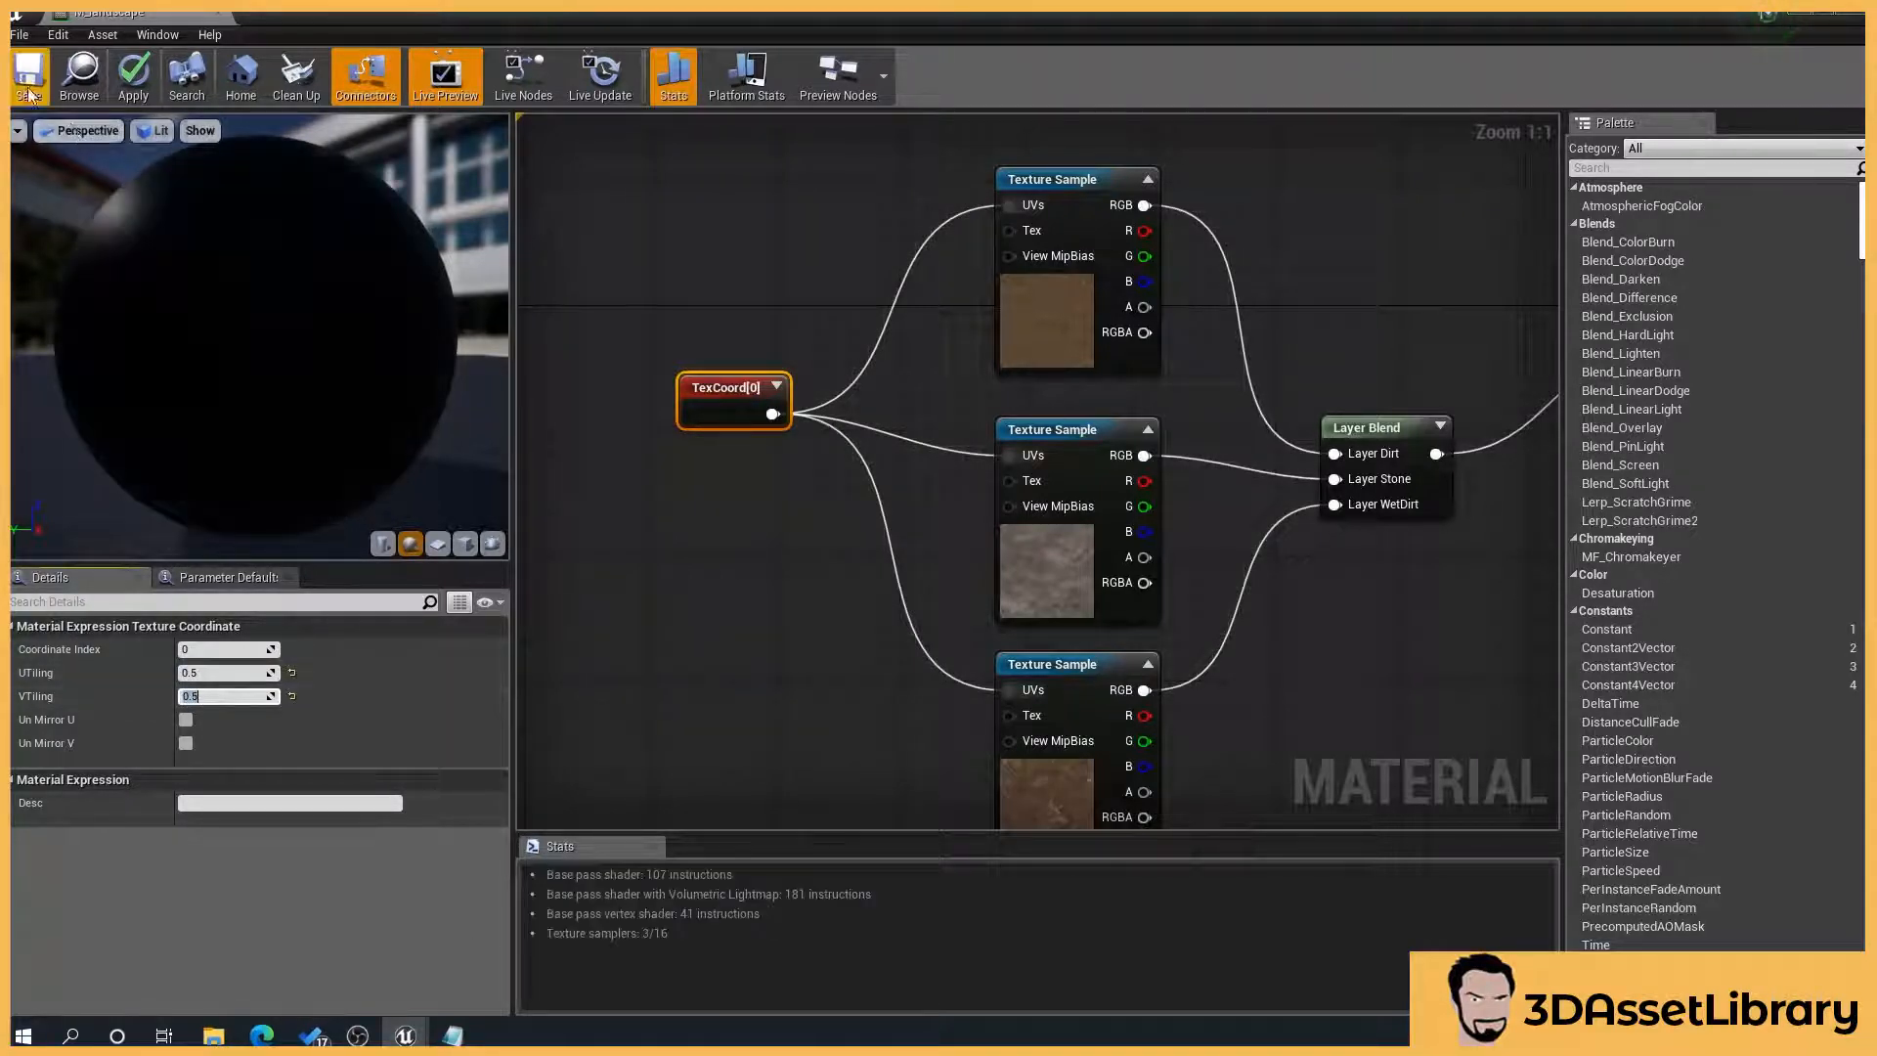
pyautogui.moveTo(315, 20); pyautogui.dragTo(1267, 341)
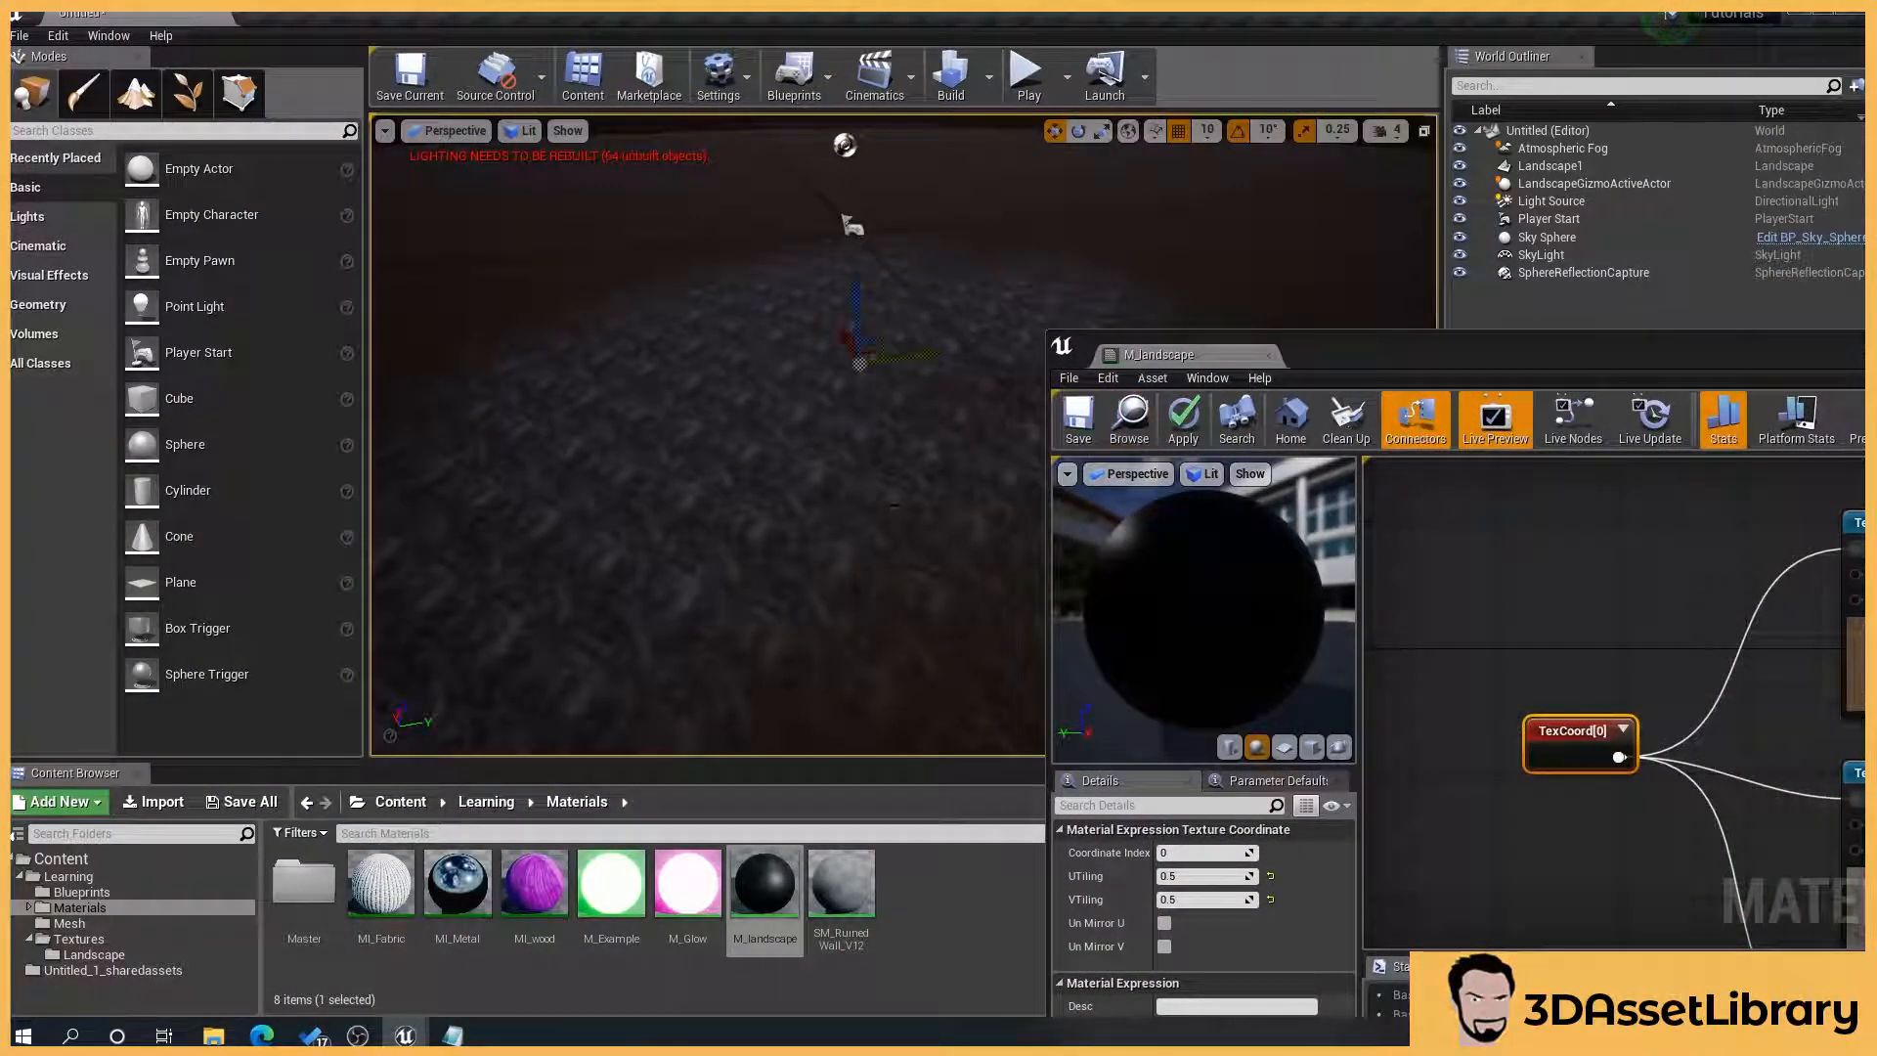
# Step: Save the M_landscape material with the new texture tiling and check the Stone patch on the landscape
pyautogui.click(1087, 423)
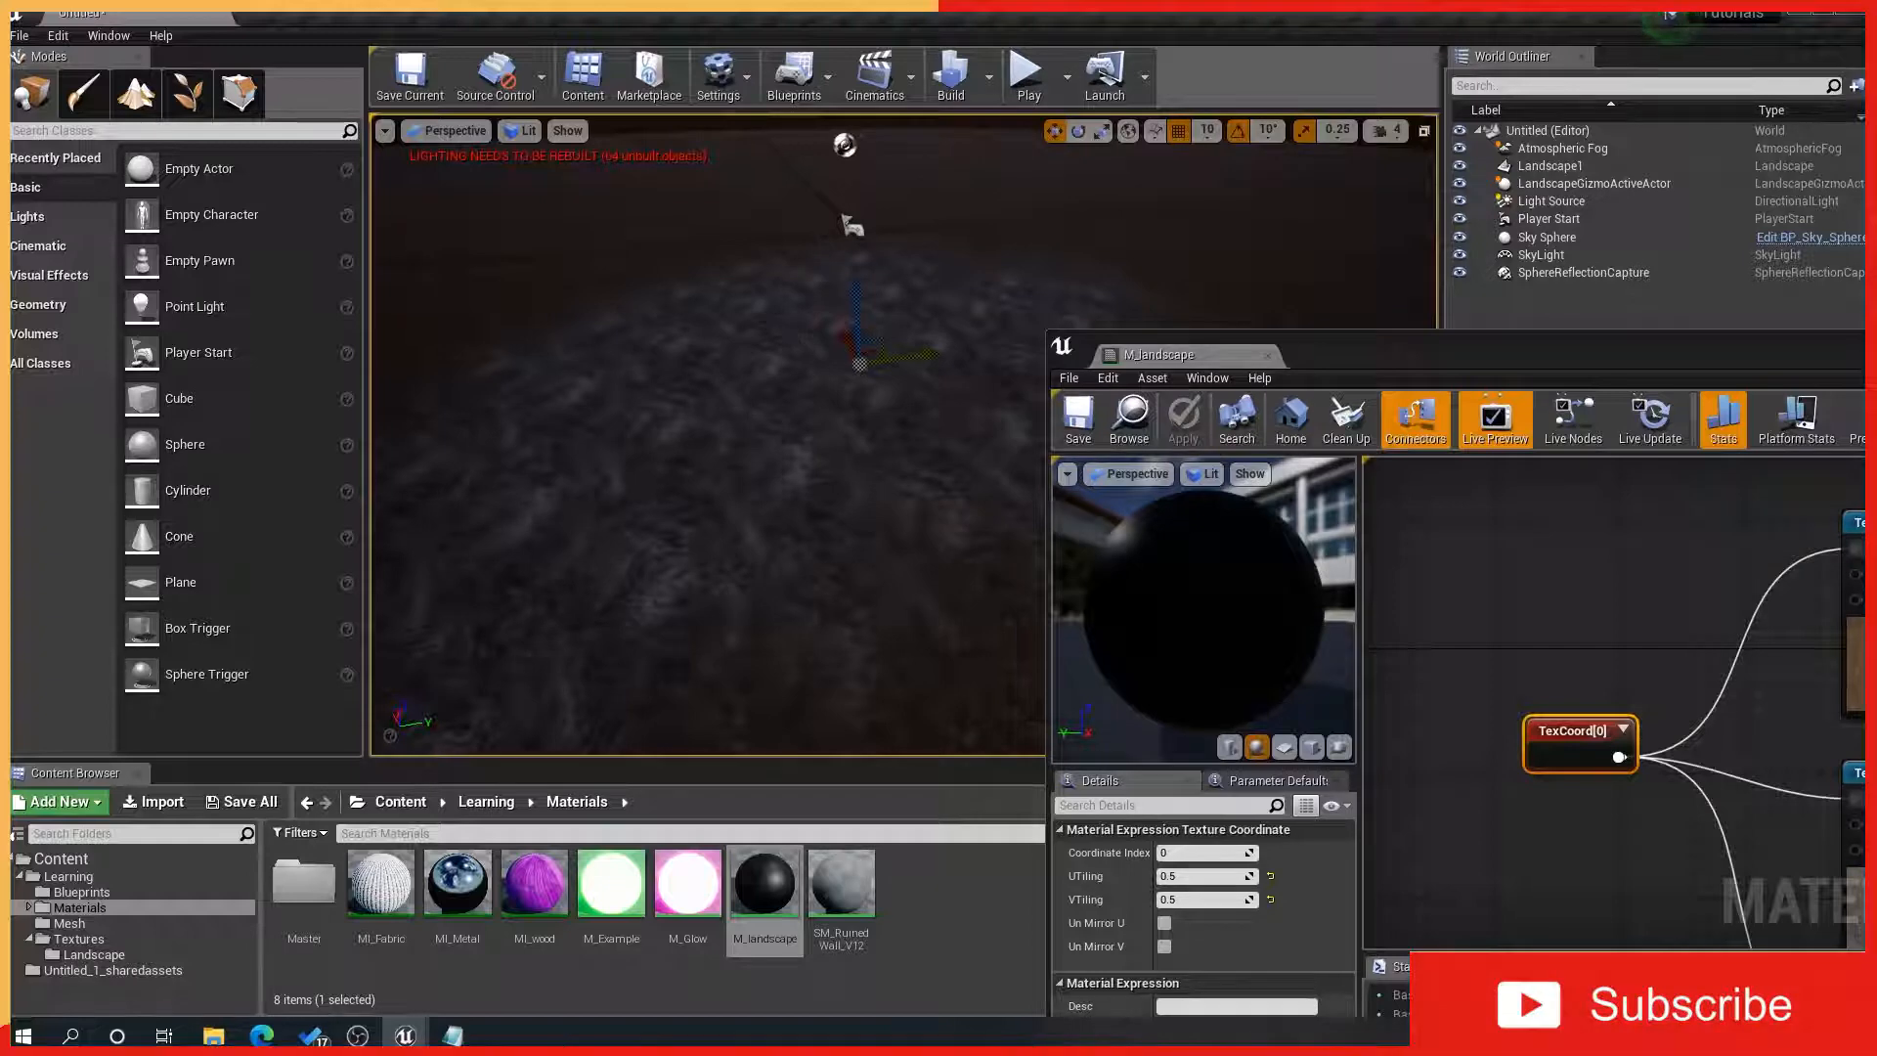
pyautogui.moveTo(743, 439)
pyautogui.mouseDown(button='right')
pyautogui.moveTo(704, 474)
pyautogui.moveTo(738, 440)
pyautogui.mouseUp(button='right')
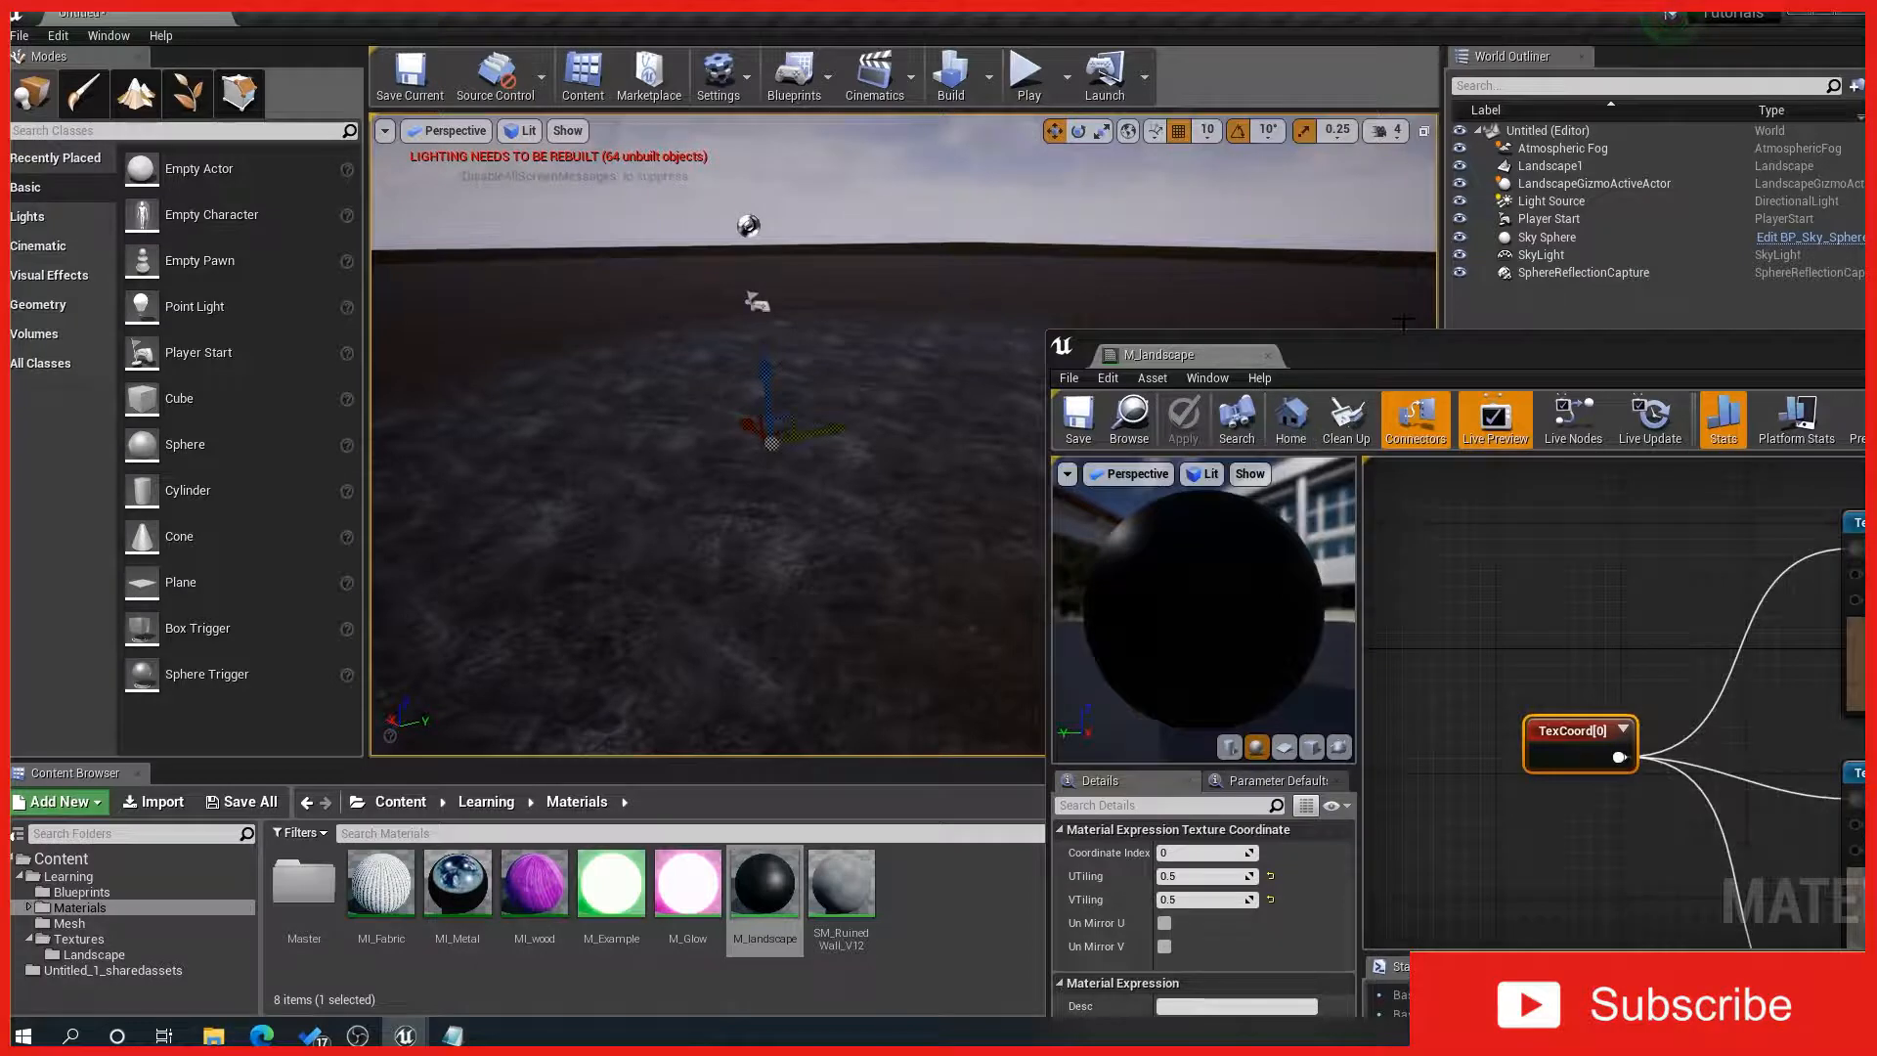
pyautogui.moveTo(1794, 570); pyautogui.dragTo(1613, 547, button='right')
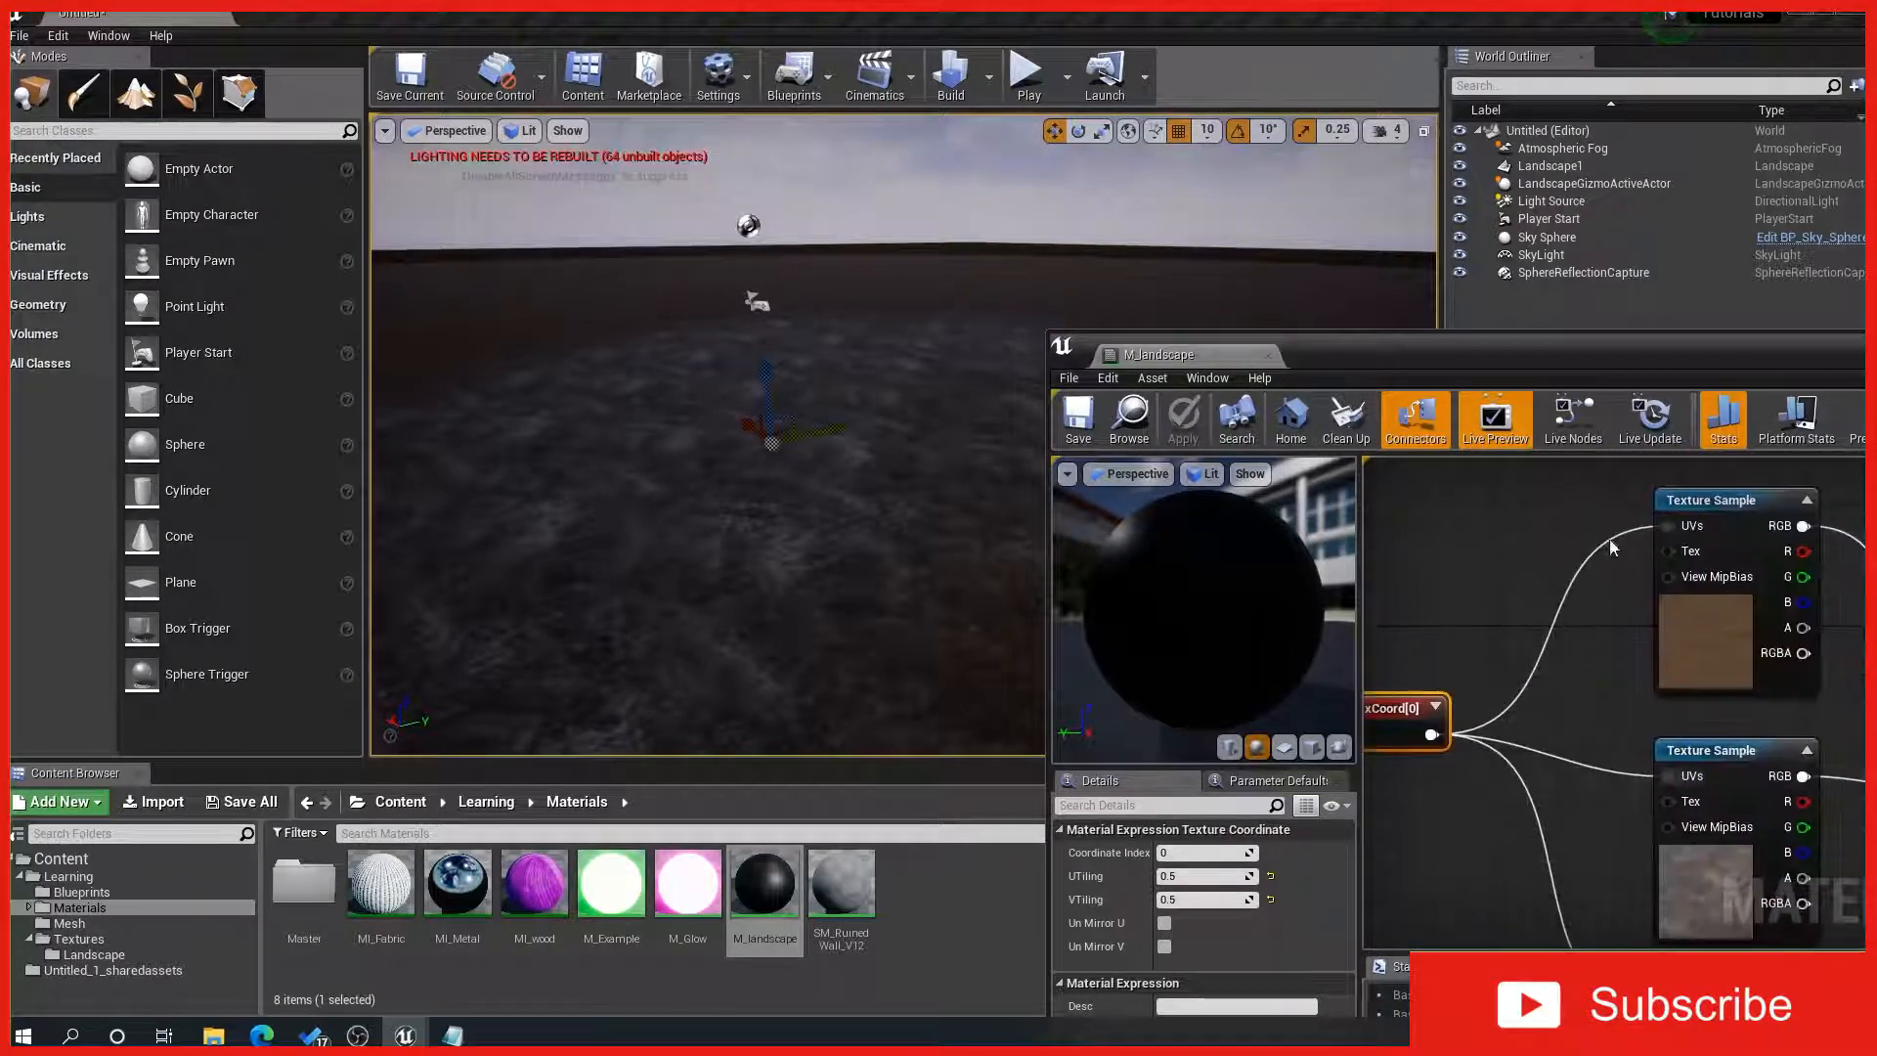
pyautogui.moveTo(1701, 911); pyautogui.dragTo(1727, 834, button='right')
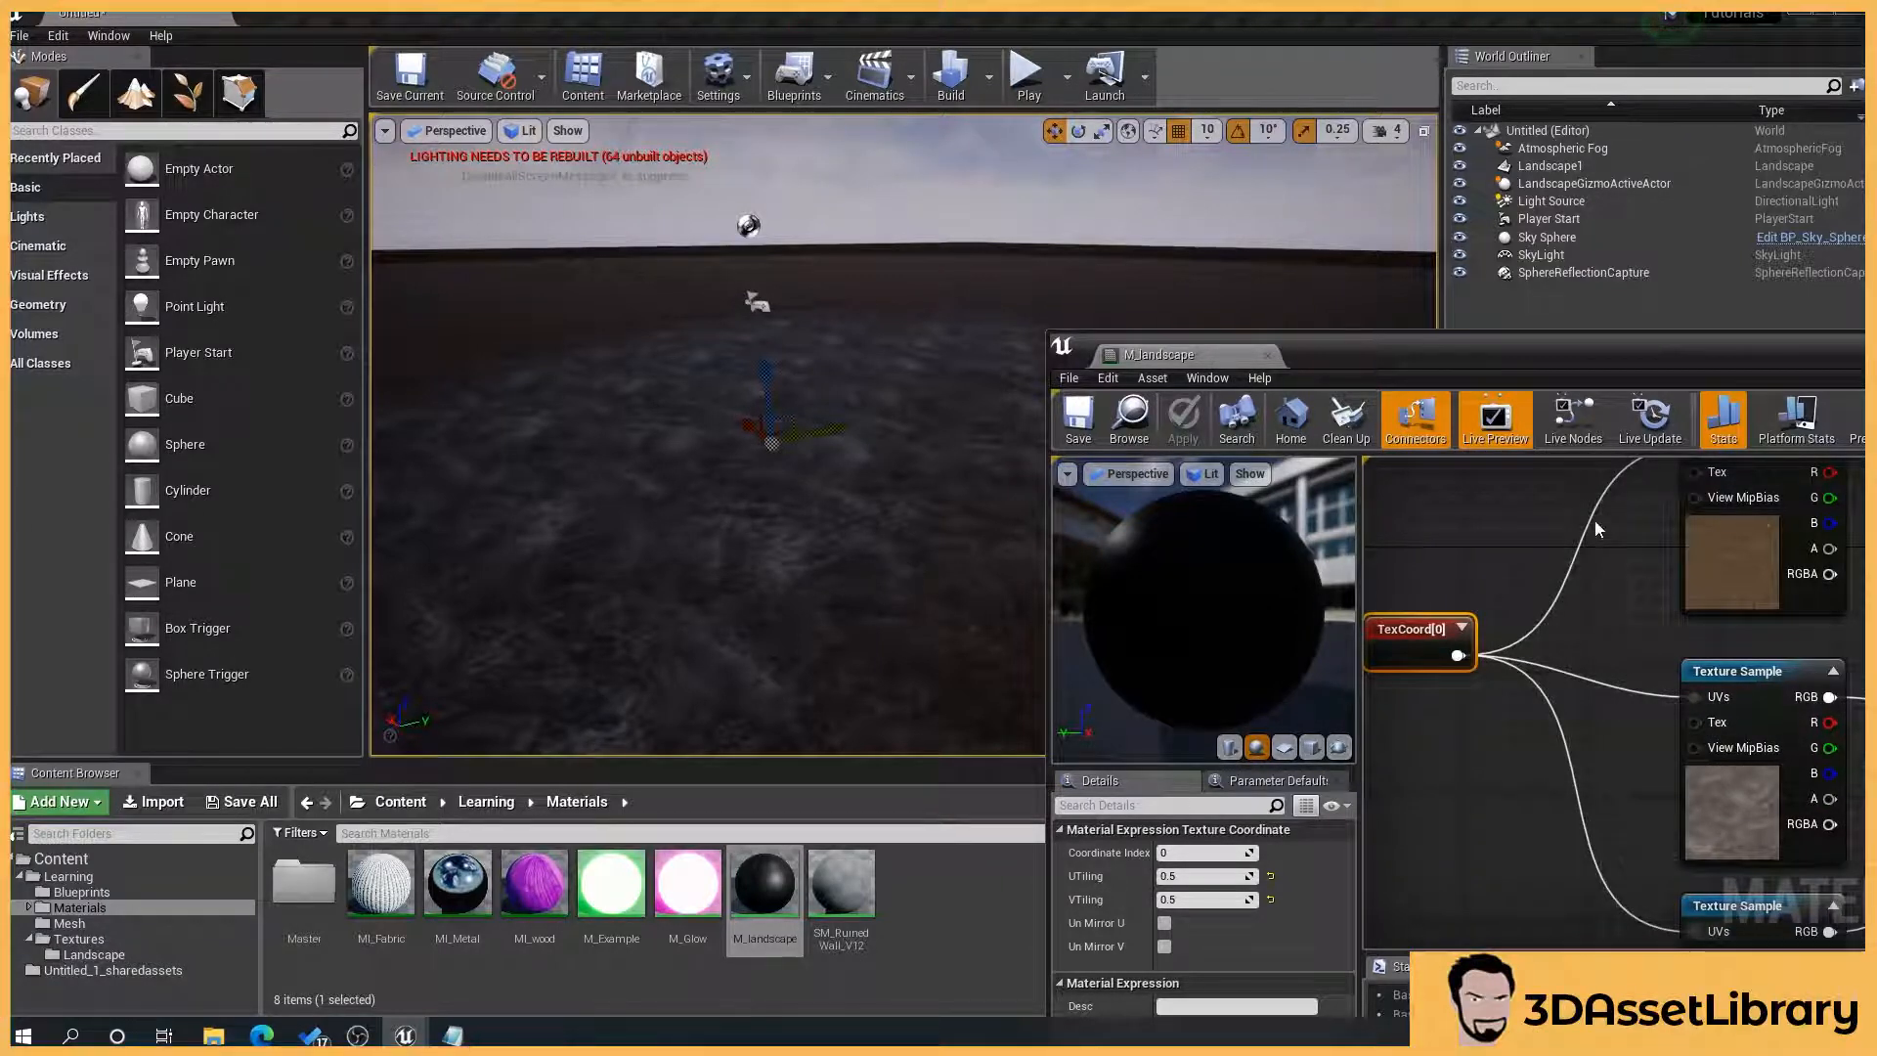
# Step: Maximize the material editor and move the TexCoord, texture sample and Layer Blend nodes together up and away from the output node
pyautogui.doubleClick(1349, 349)
pyautogui.scroll(-1, 1076, 672)
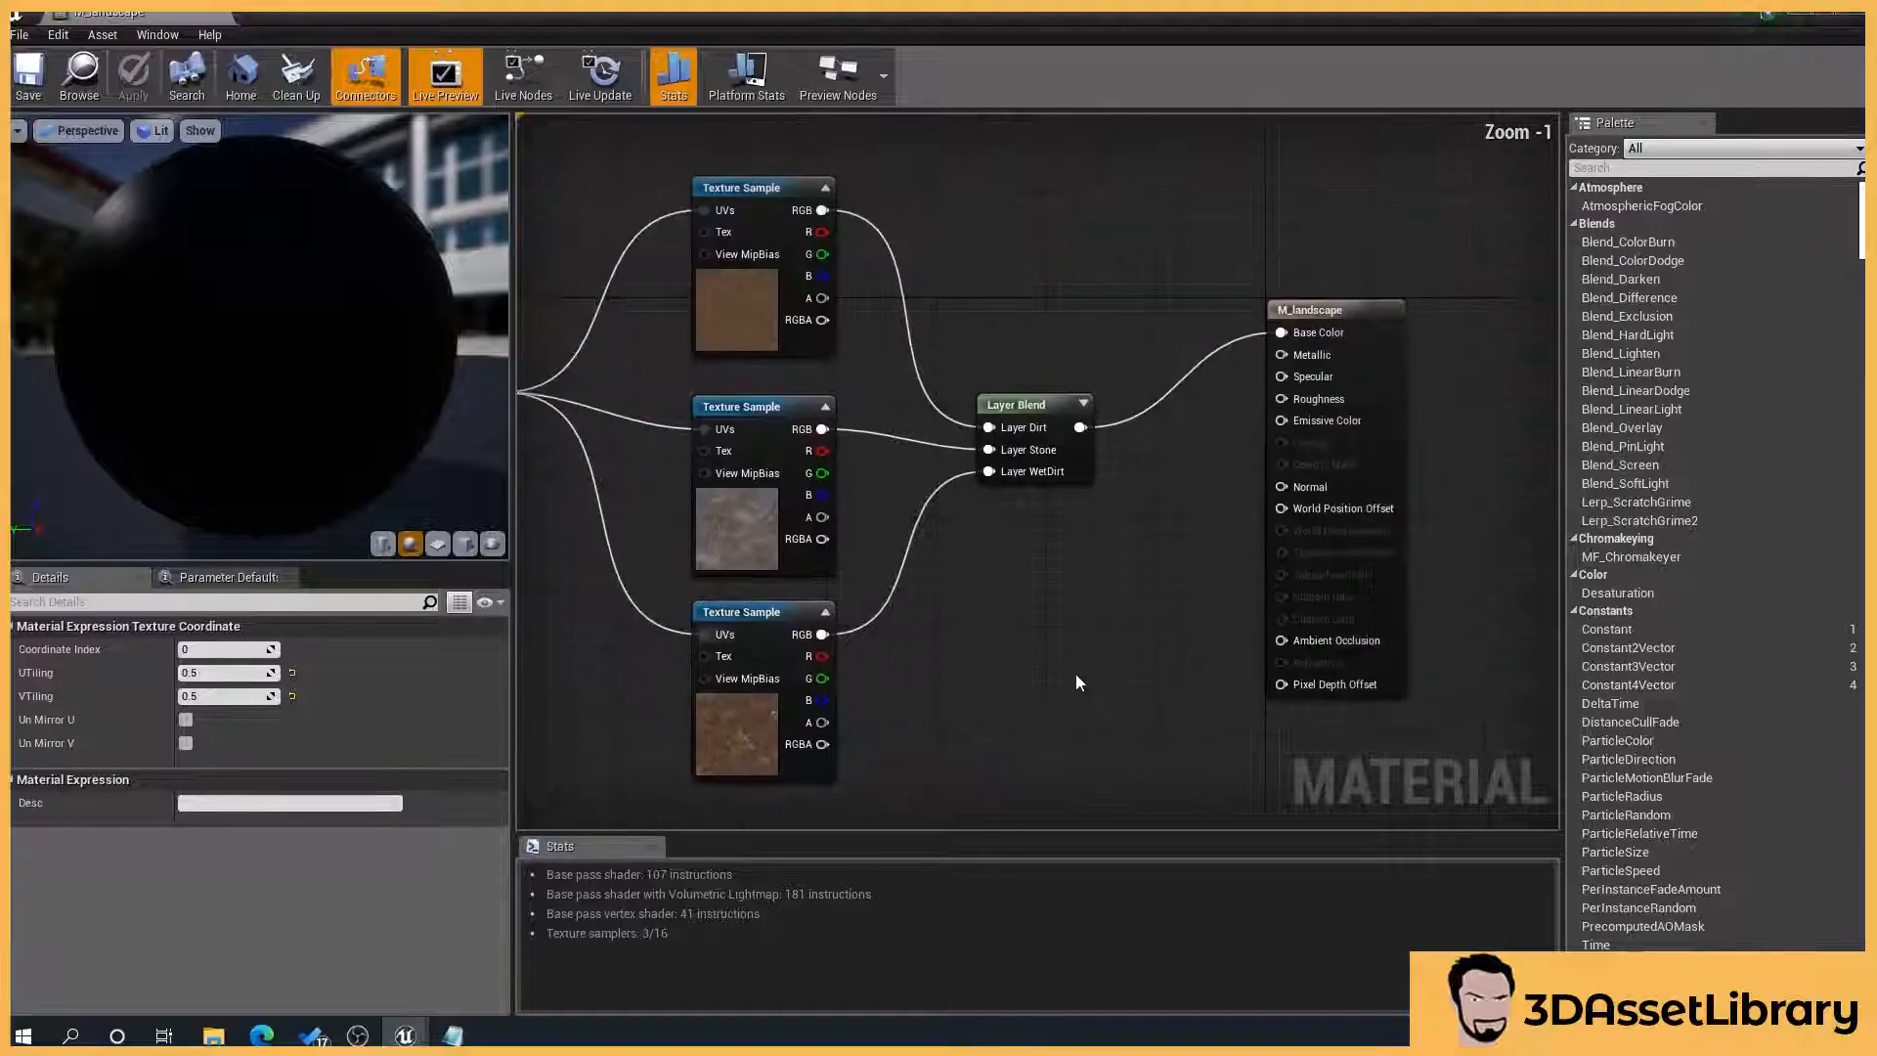
pyautogui.scroll(-1, 1075, 673)
pyautogui.moveTo(968, 503); pyautogui.dragTo(1030, 563, button='right')
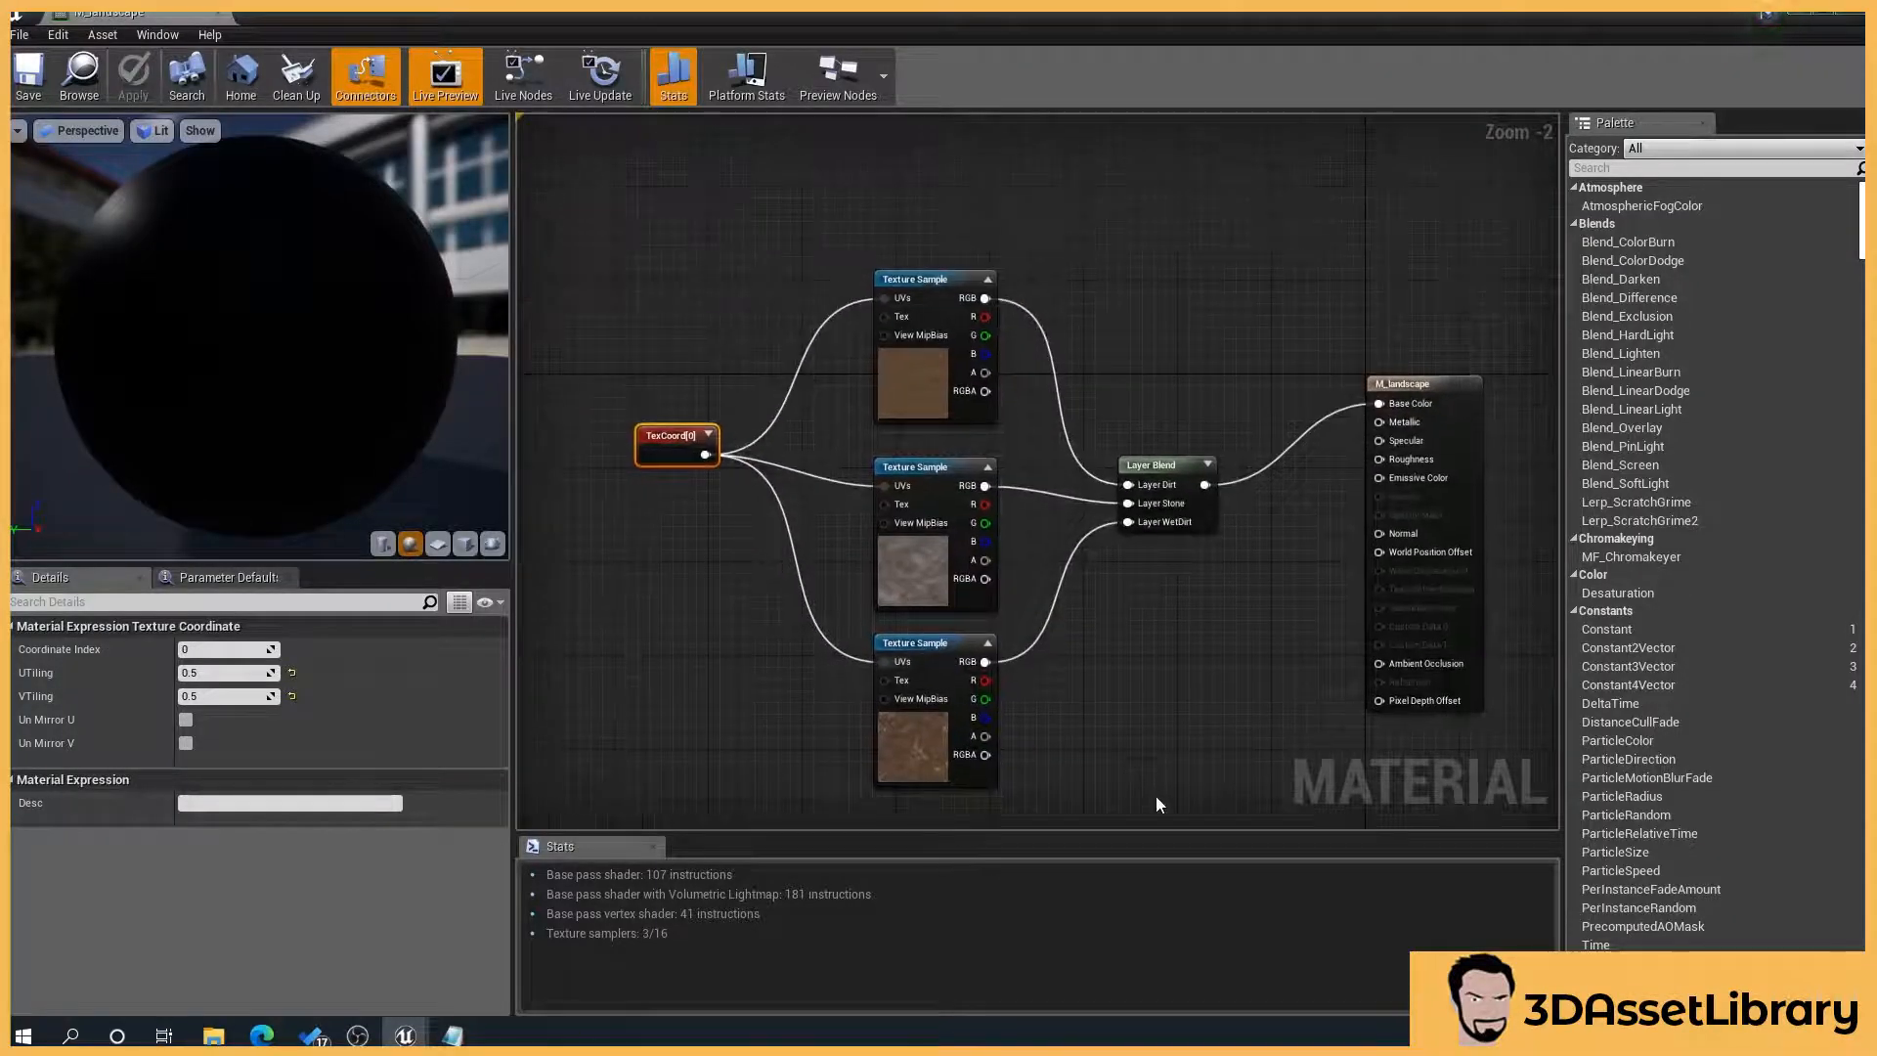
pyautogui.moveTo(1156, 796); pyautogui.dragTo(714, 332)
pyautogui.moveTo(714, 332); pyautogui.dragTo(789, 458, button='right')
pyautogui.moveTo(1233, 580); pyautogui.dragTo(1073, 289)
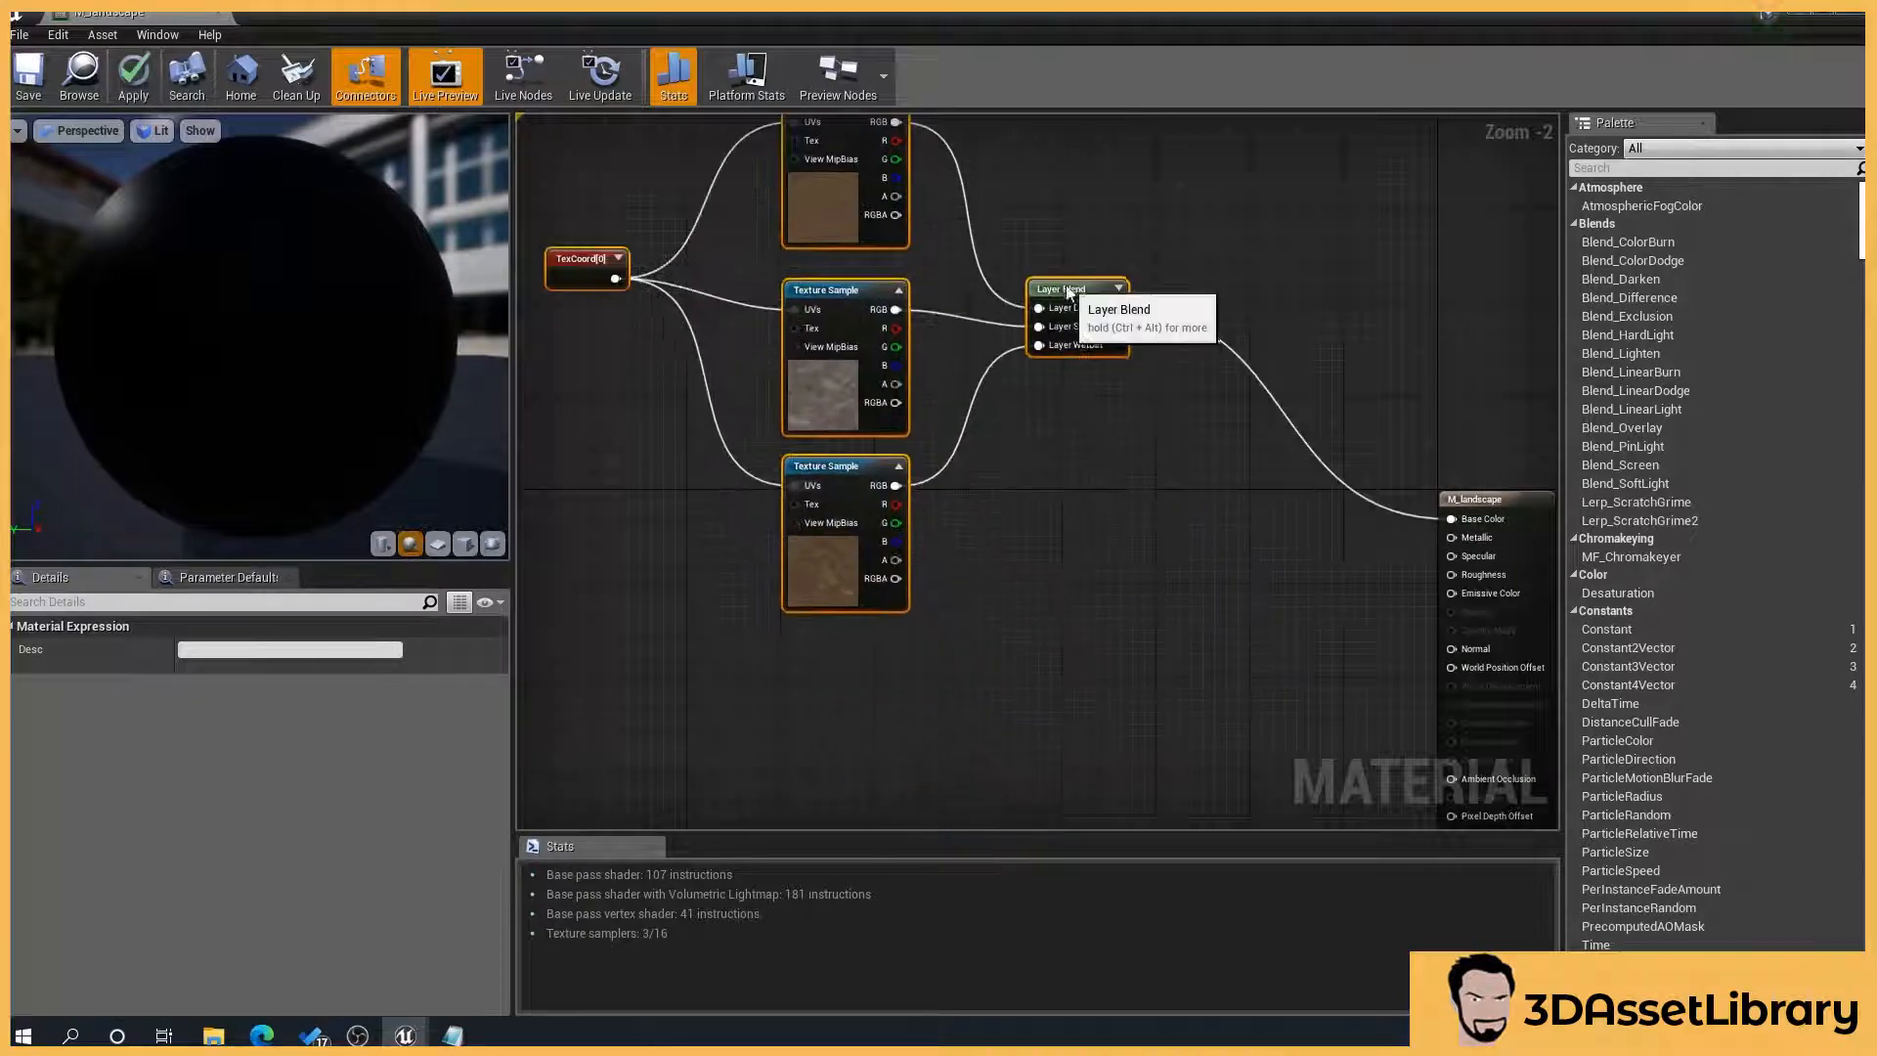
pyautogui.click(1096, 513)
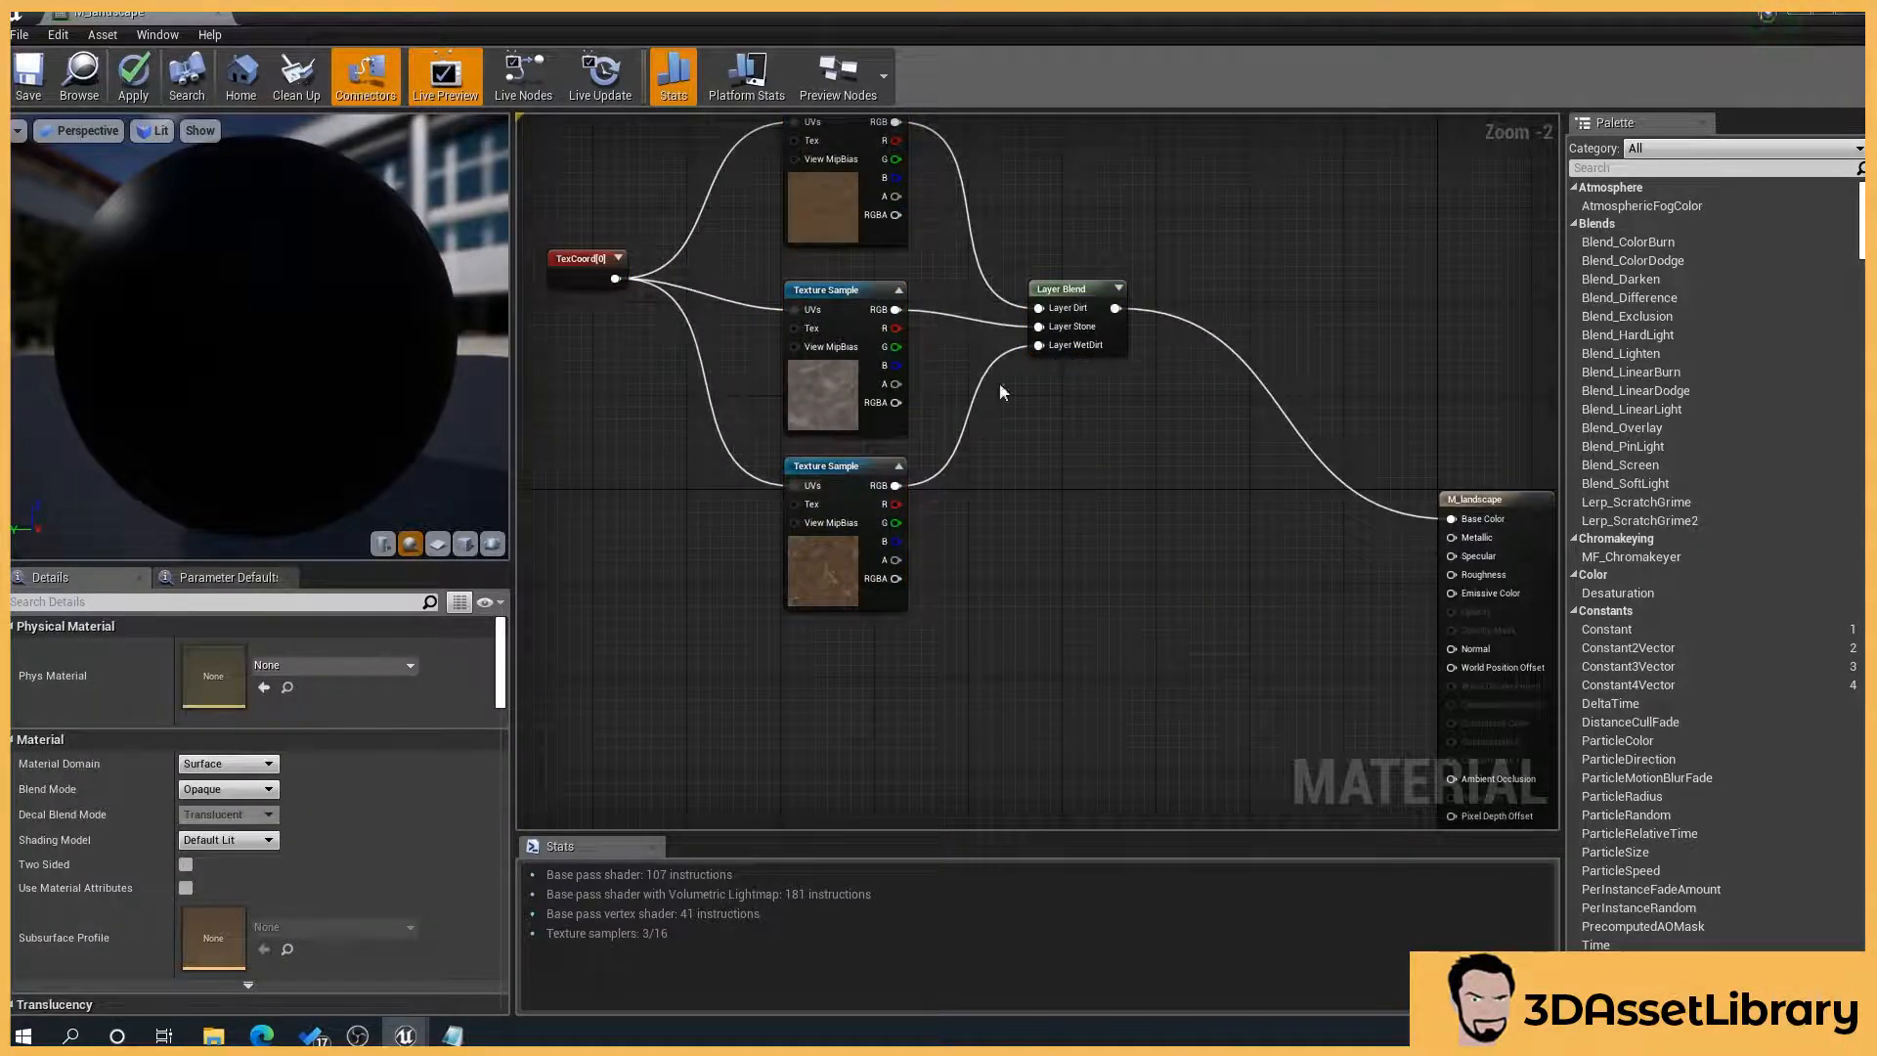
# Step: Uncover the landscape and paint the WetDirt layer beside and over the edge of the Stone patch, using landscape paint mode, and leave that mode
pyautogui.moveTo(971, 19); pyautogui.dragTo(1531, 506)
pyautogui.moveTo(723, 391); pyautogui.dragTo(675, 547, button='right')
pyautogui.click(158, 94)
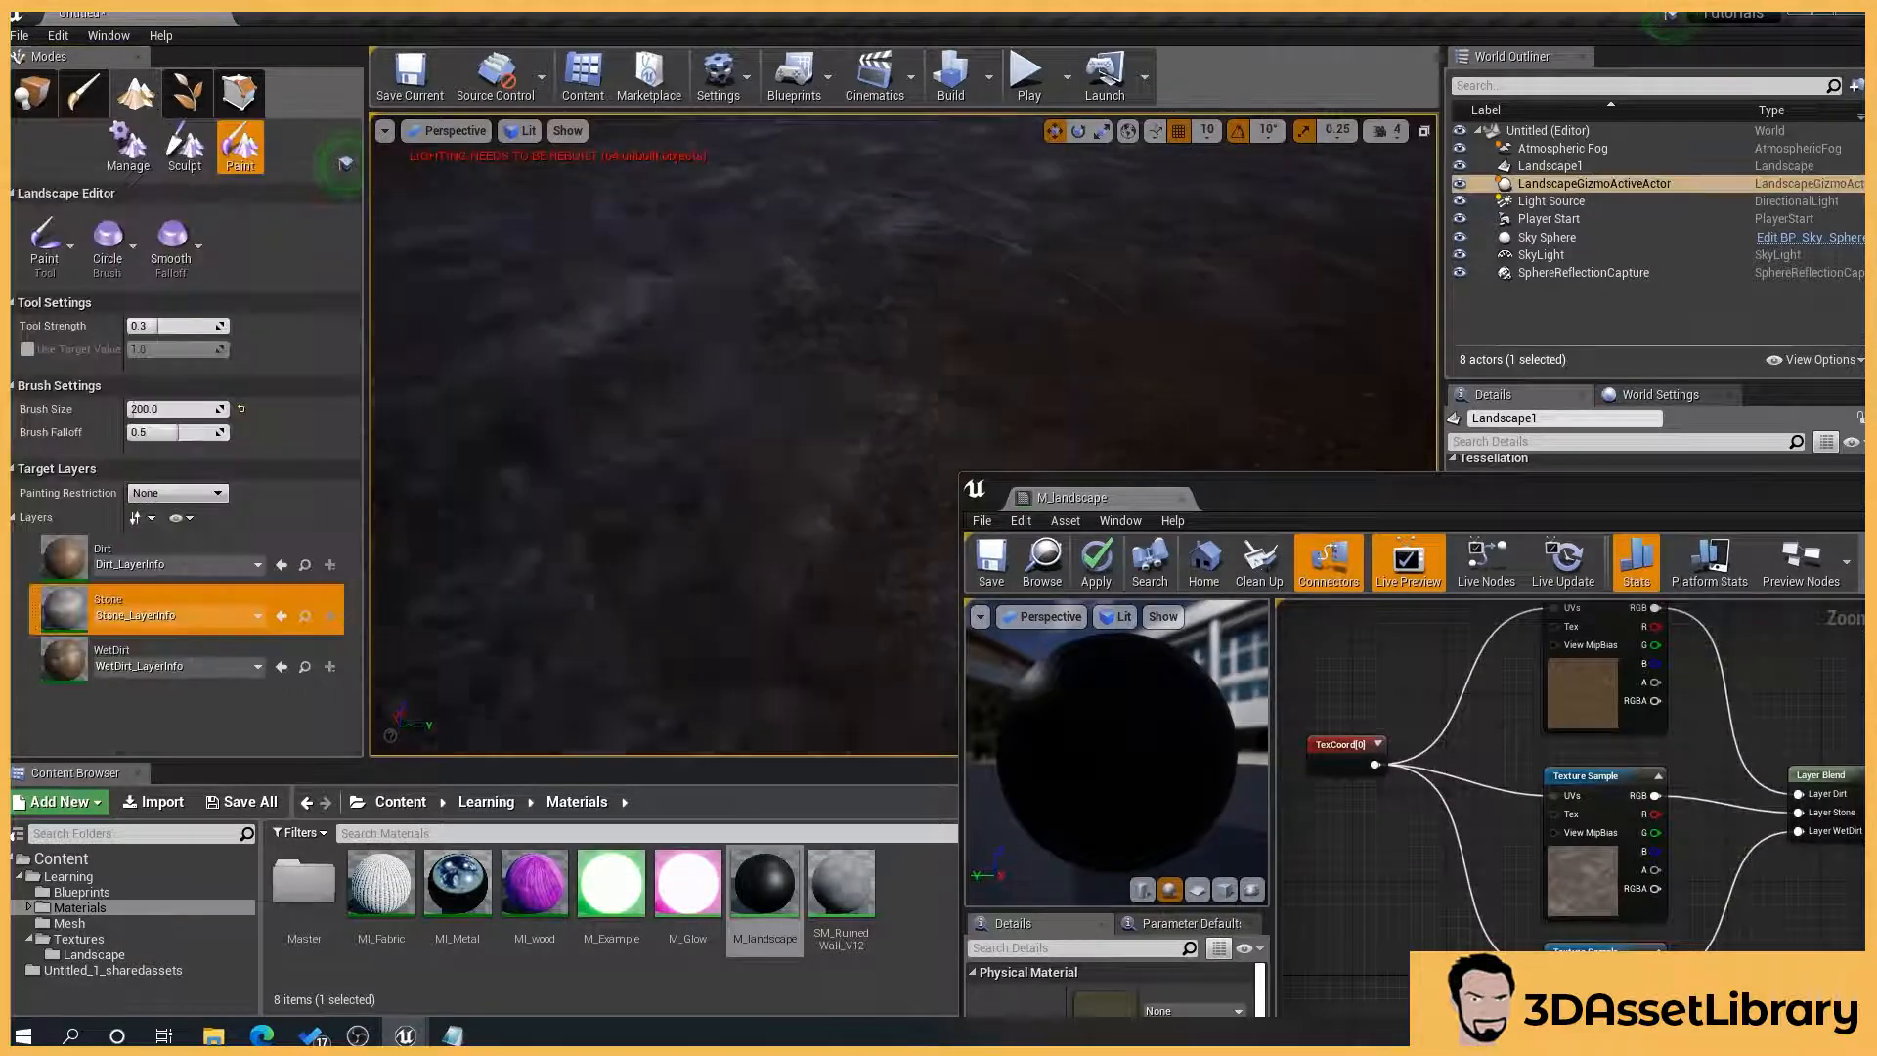
pyautogui.click(112, 653)
pyautogui.scroll(1, 704, 386)
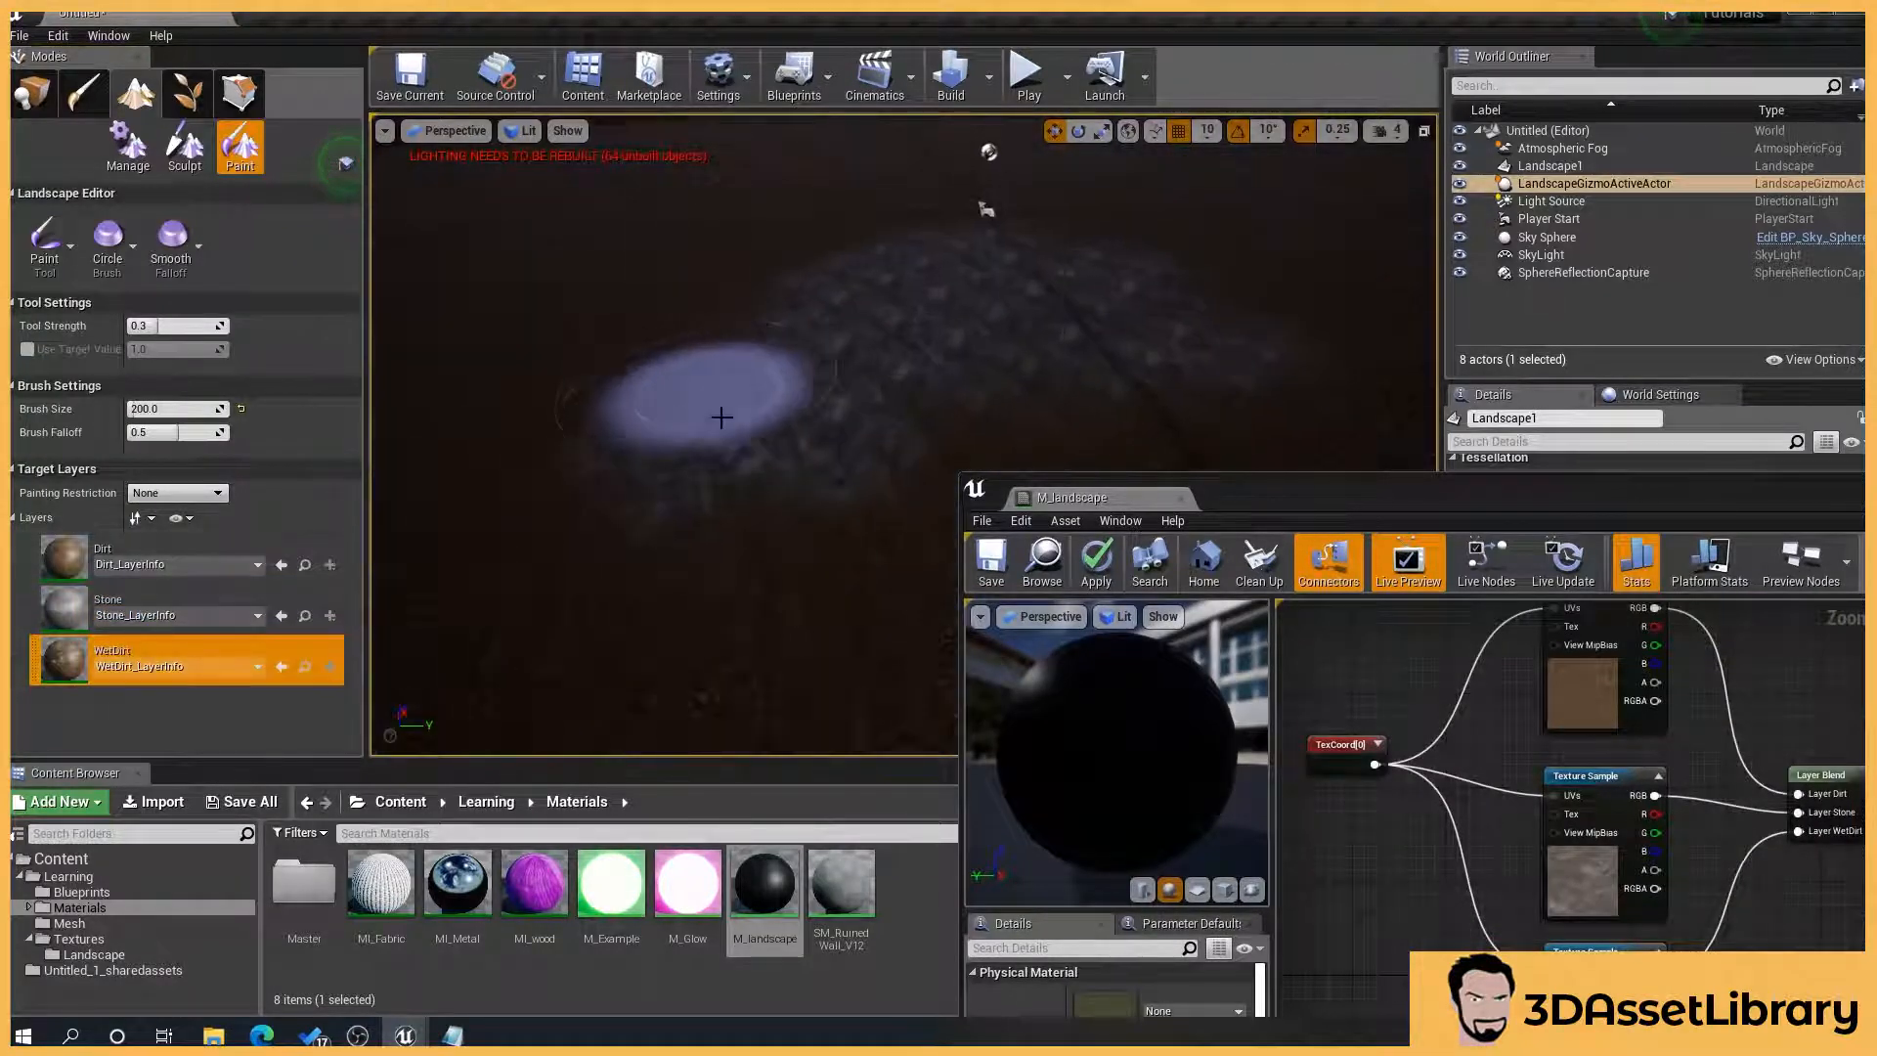
pyautogui.moveTo(721, 414)
pyautogui.mouseDown()
pyautogui.moveTo(713, 373)
pyautogui.moveTo(743, 457)
pyautogui.moveTo(795, 428)
pyautogui.mouseUp()
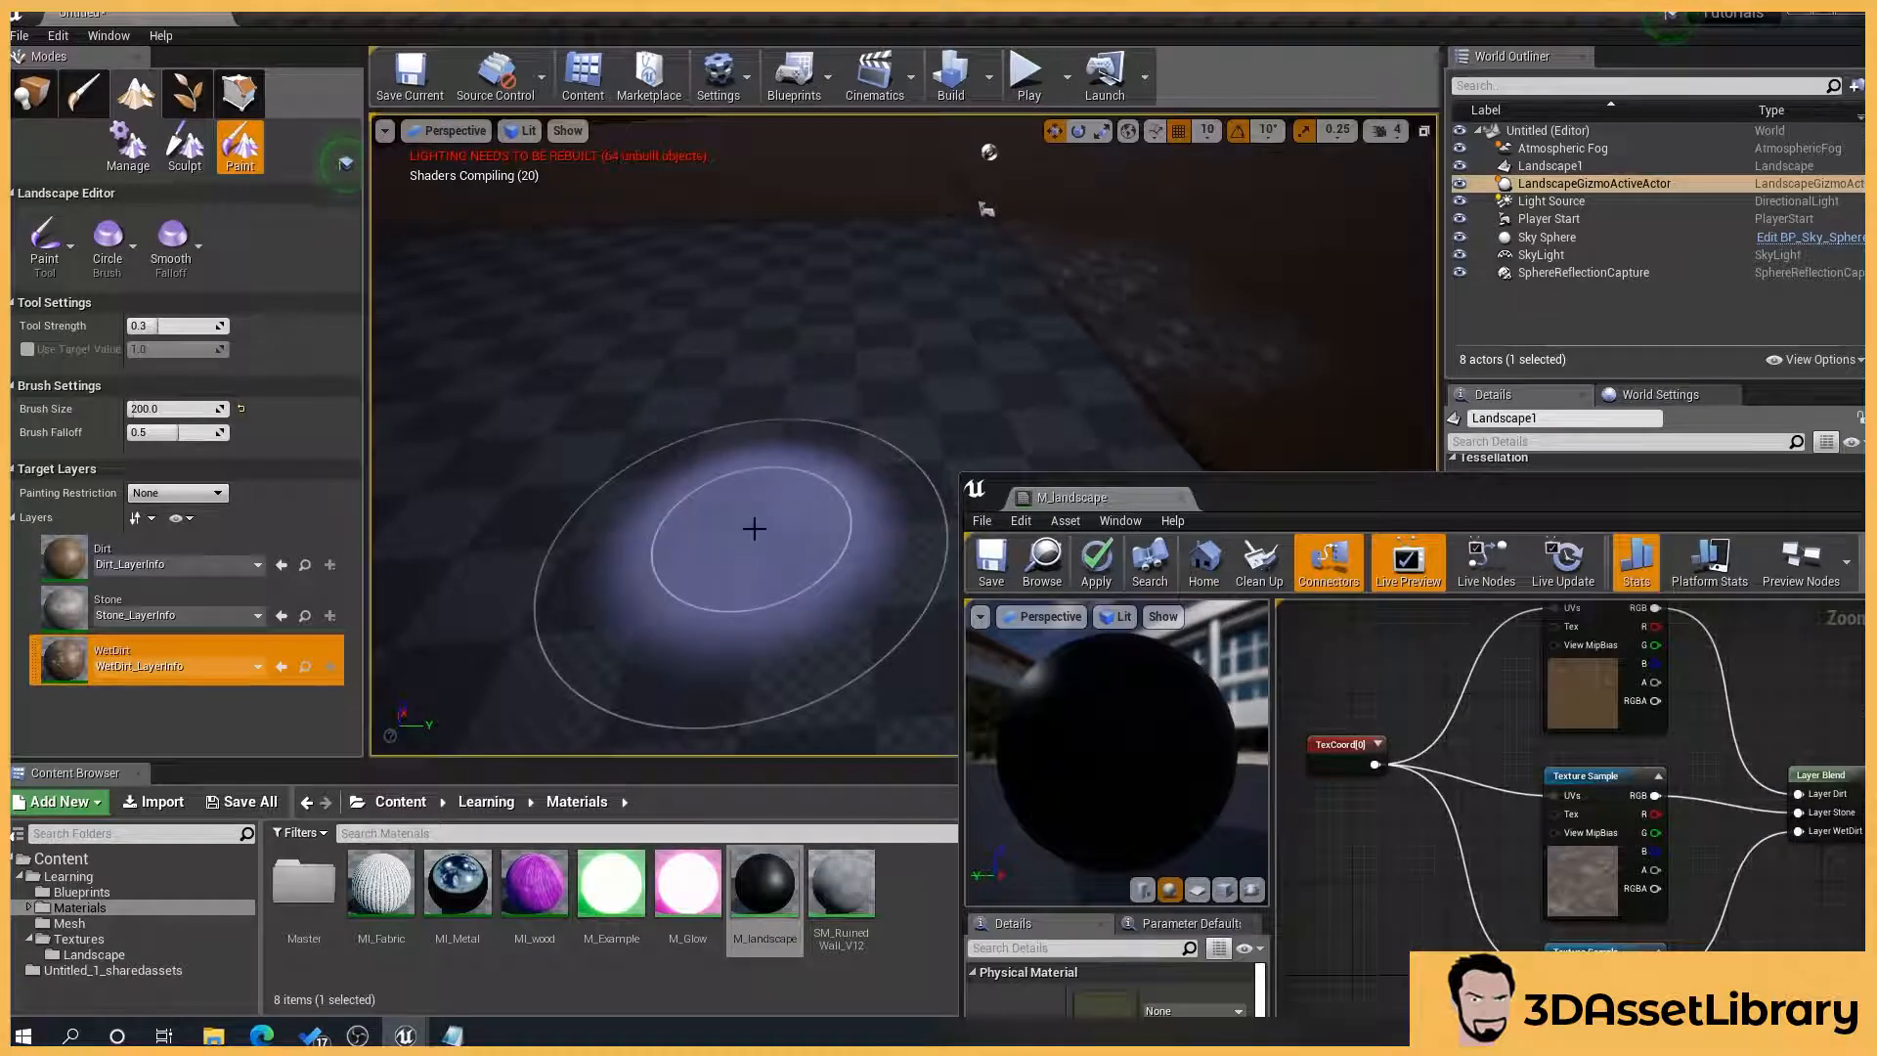
pyautogui.moveTo(753, 529)
pyautogui.mouseDown()
pyautogui.moveTo(779, 369)
pyautogui.moveTo(968, 424)
pyautogui.moveTo(885, 352)
pyautogui.mouseUp()
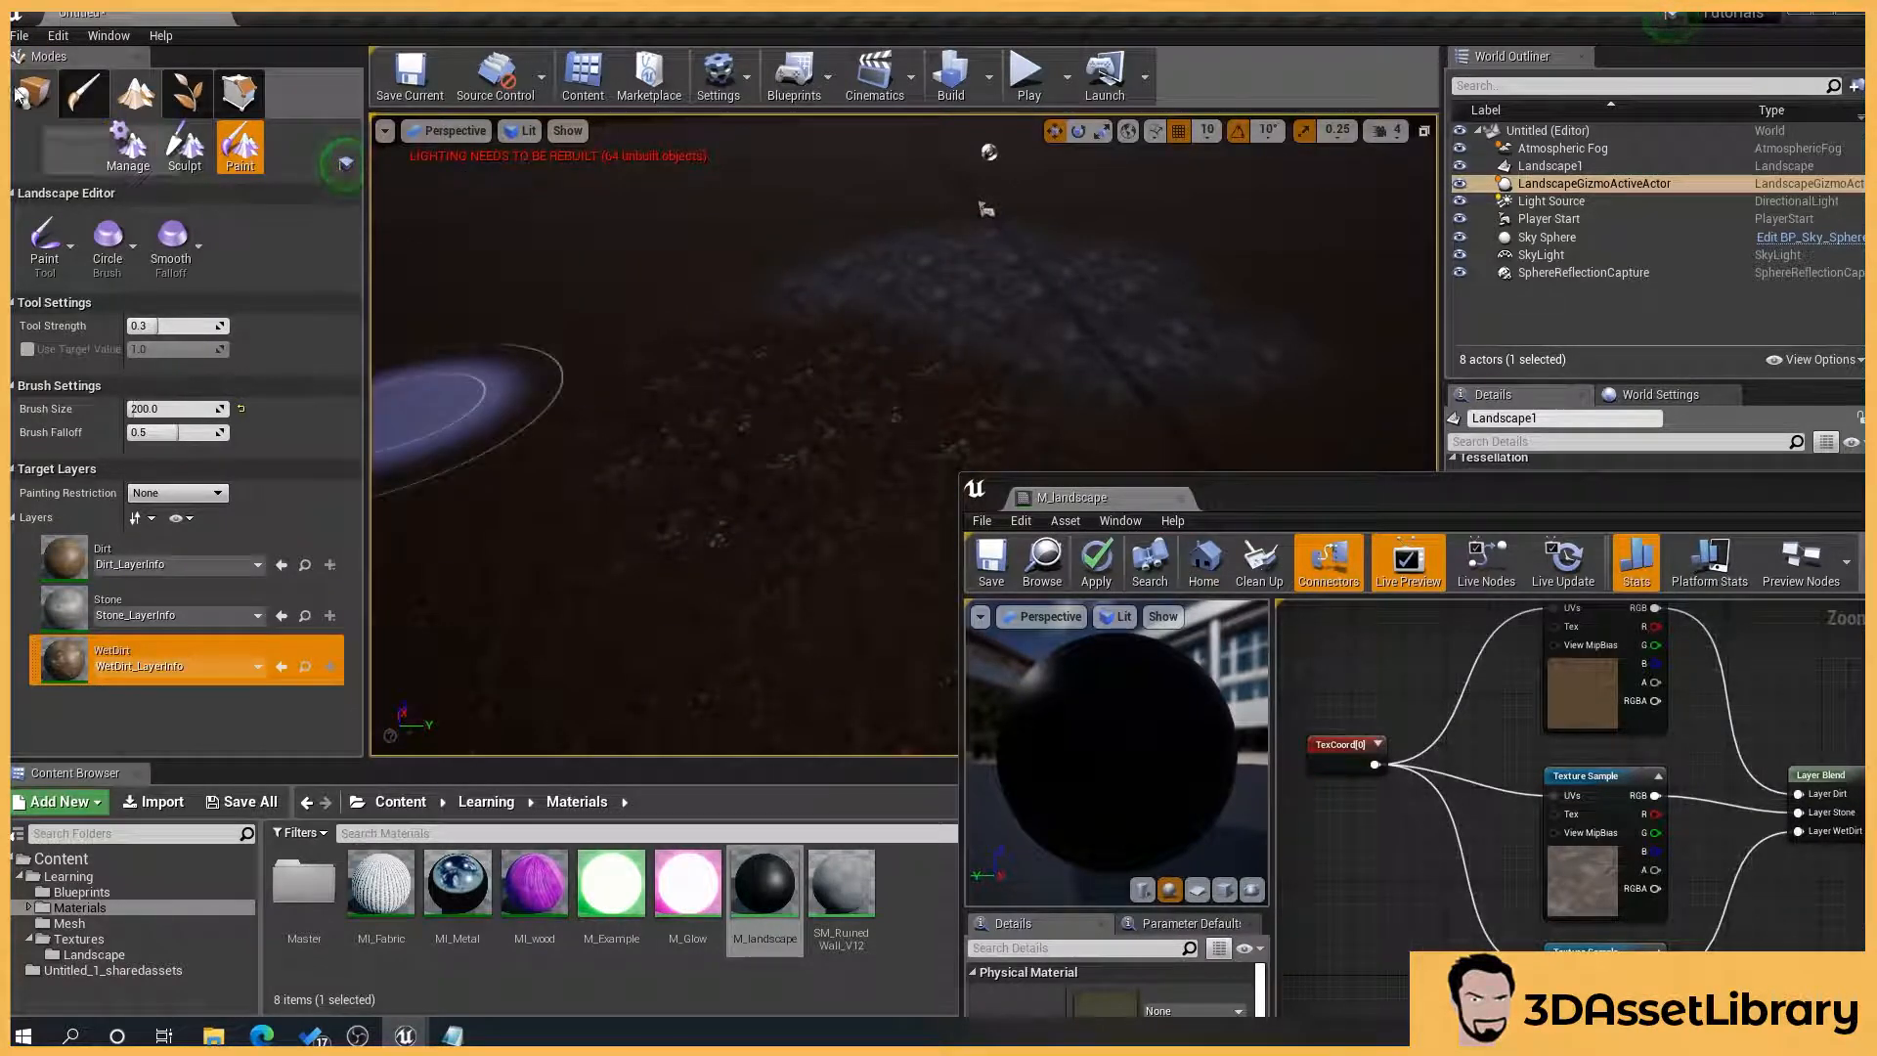
pyautogui.click(33, 93)
# Step: Add T_Landscape_V1_Normal, T_Landscape_V2_Normal and T_Landscape_V3_Normal from the Textures/Landscape folder to the M_landscape graph as texture samples
pyautogui.moveTo(1358, 518); pyautogui.dragTo(1275, 328)
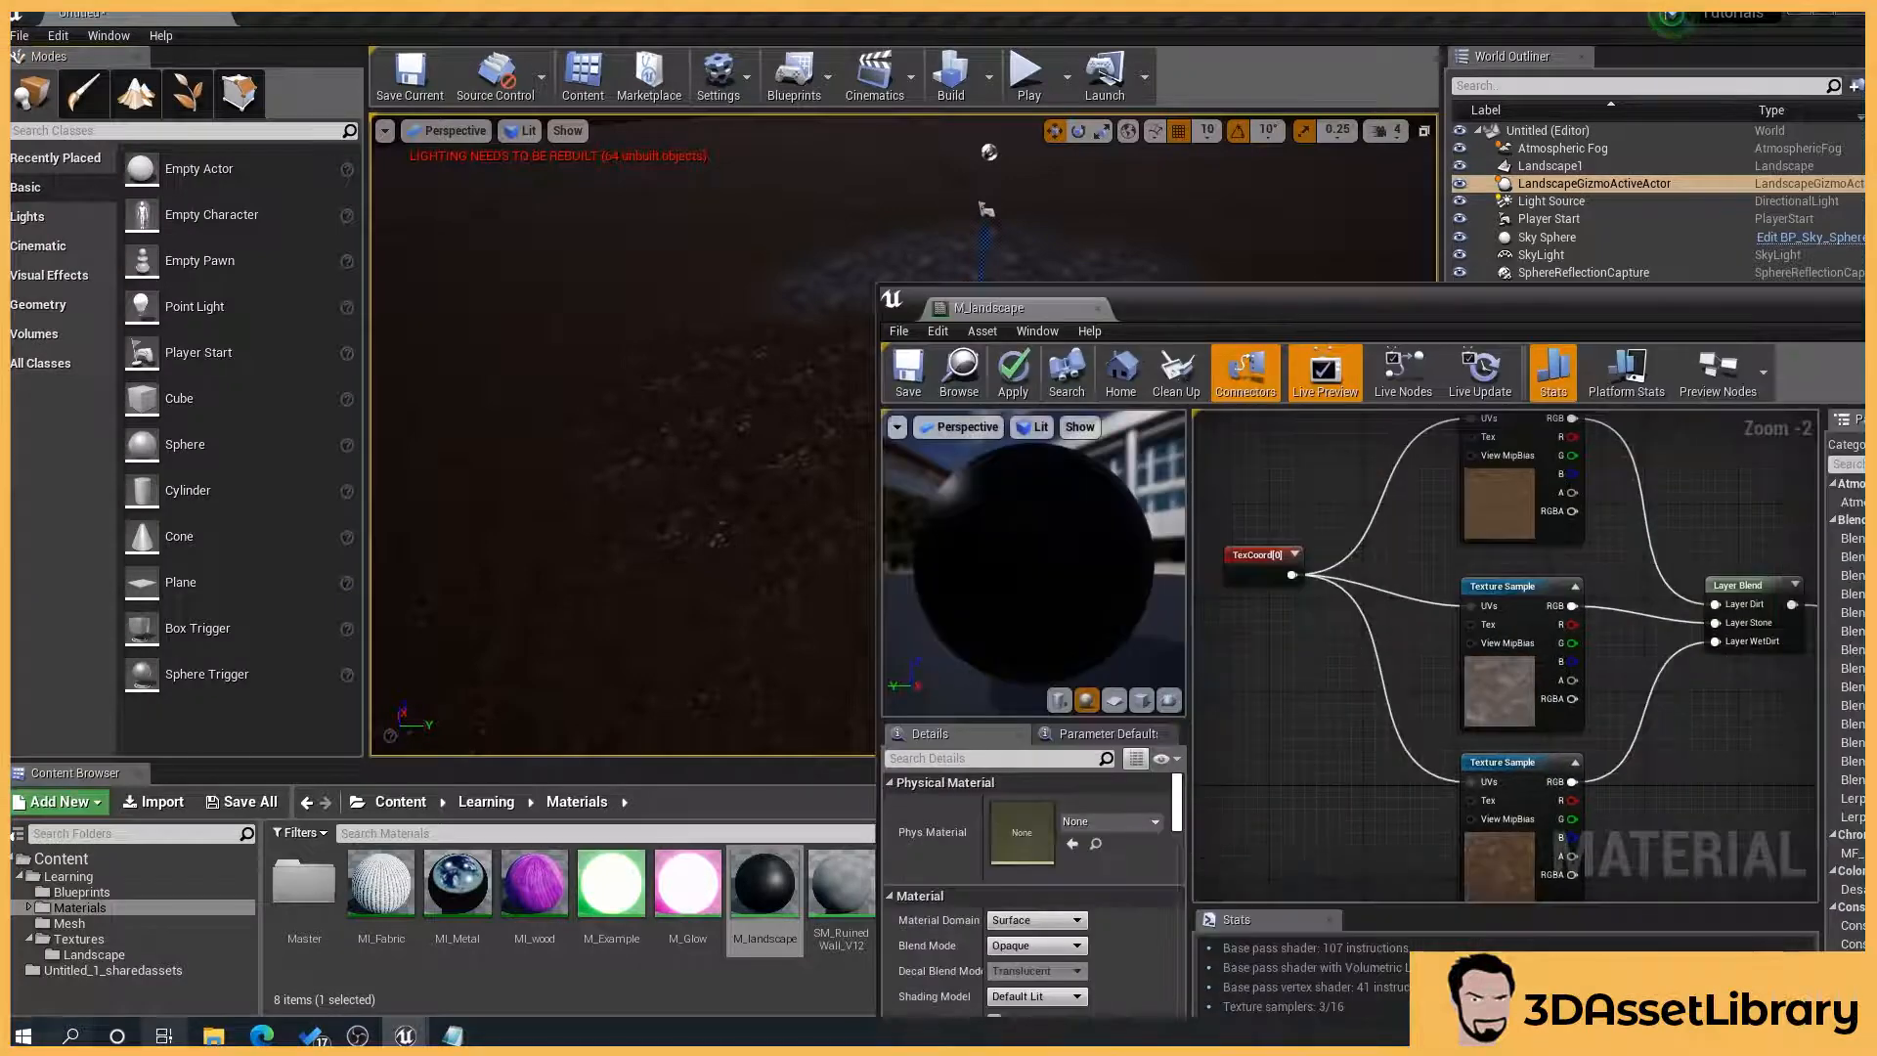
pyautogui.click(133, 948)
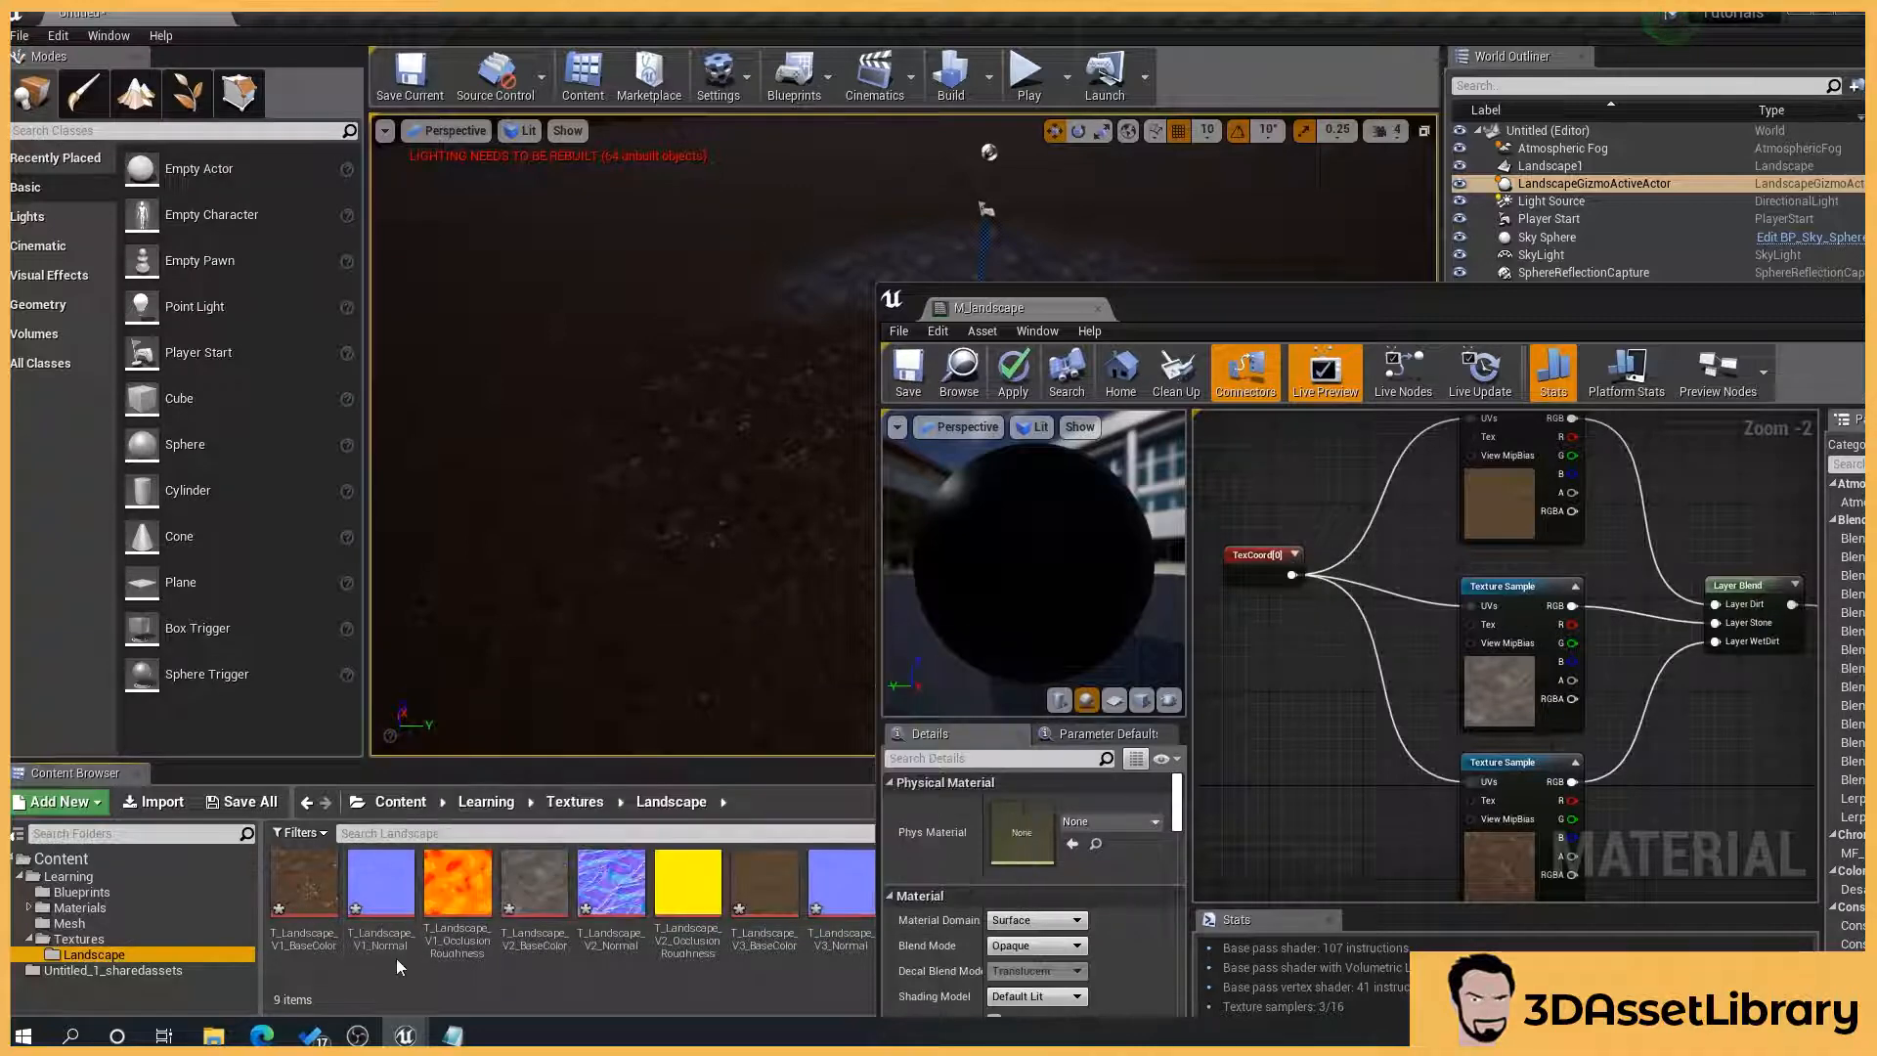
pyautogui.click(380, 882)
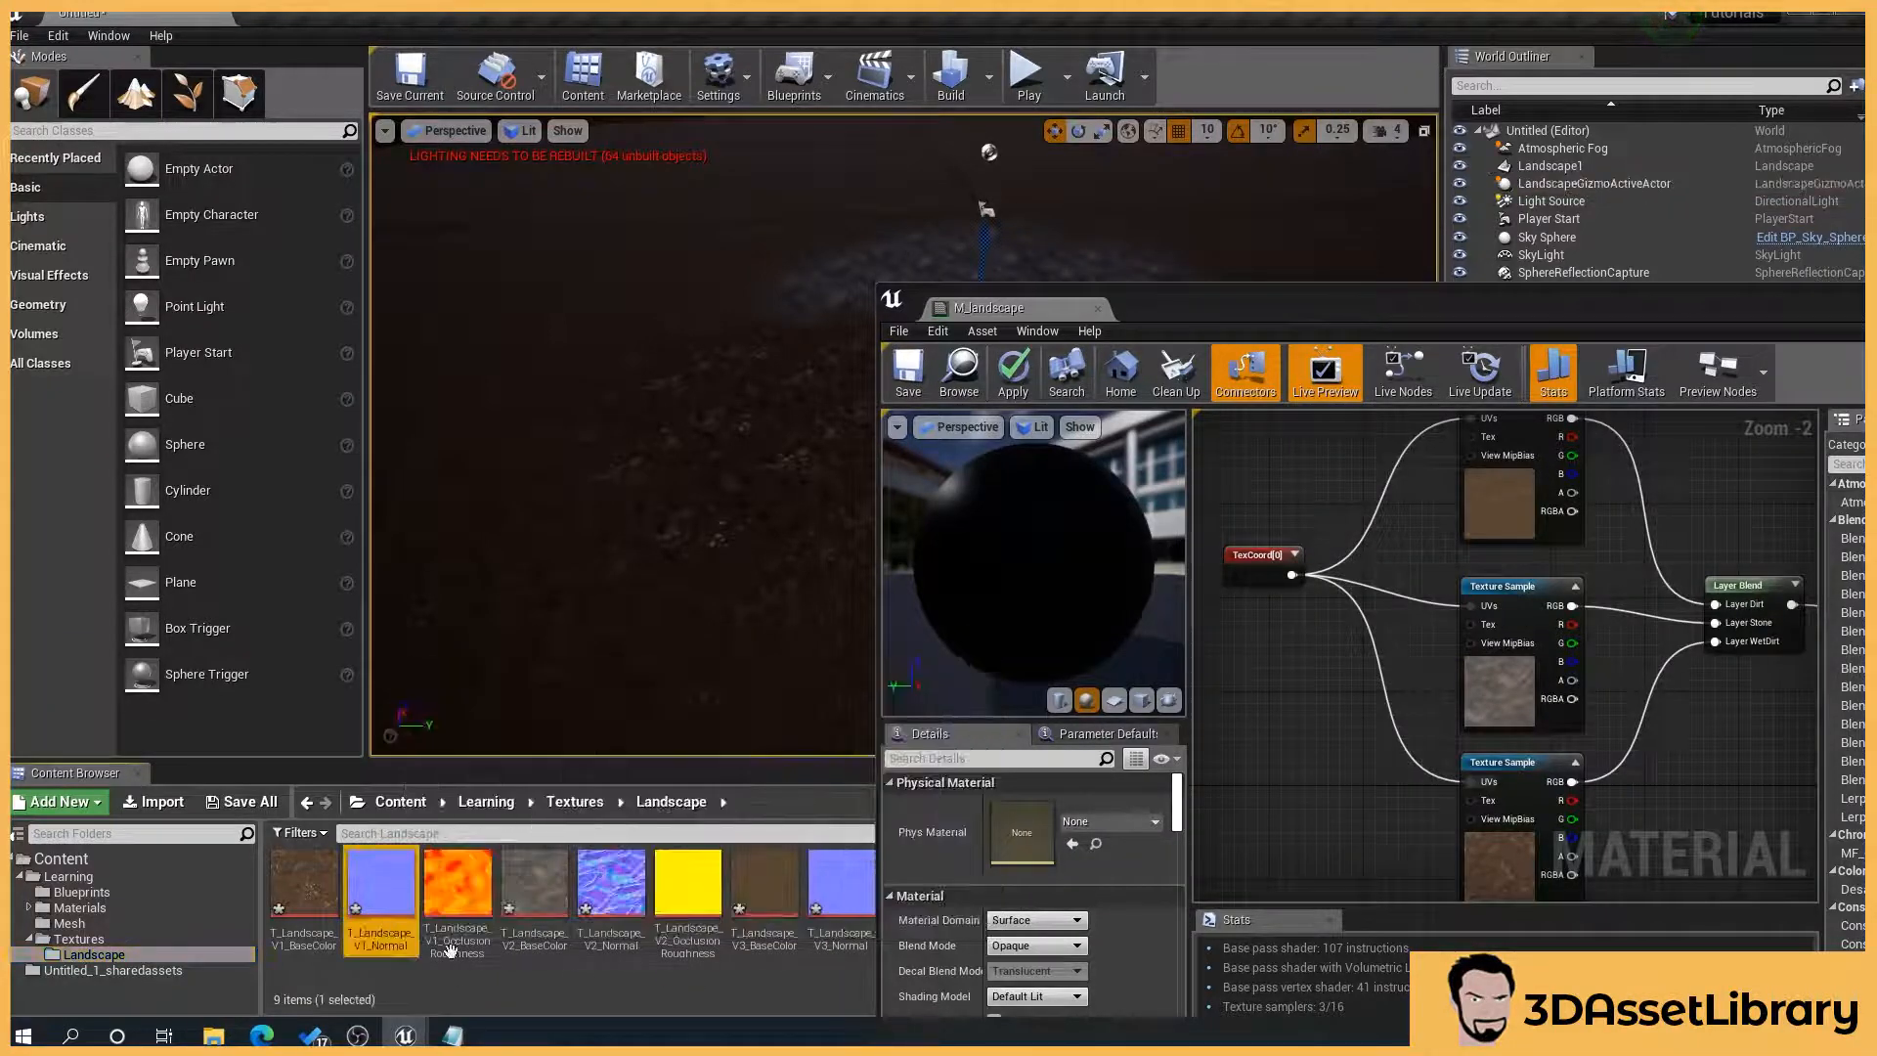
pyautogui.keyDown('ctrl'); pyautogui.click(611, 882); pyautogui.keyUp('ctrl')
pyautogui.keyDown('ctrl'); pyautogui.click(841, 883); pyautogui.keyUp('ctrl')
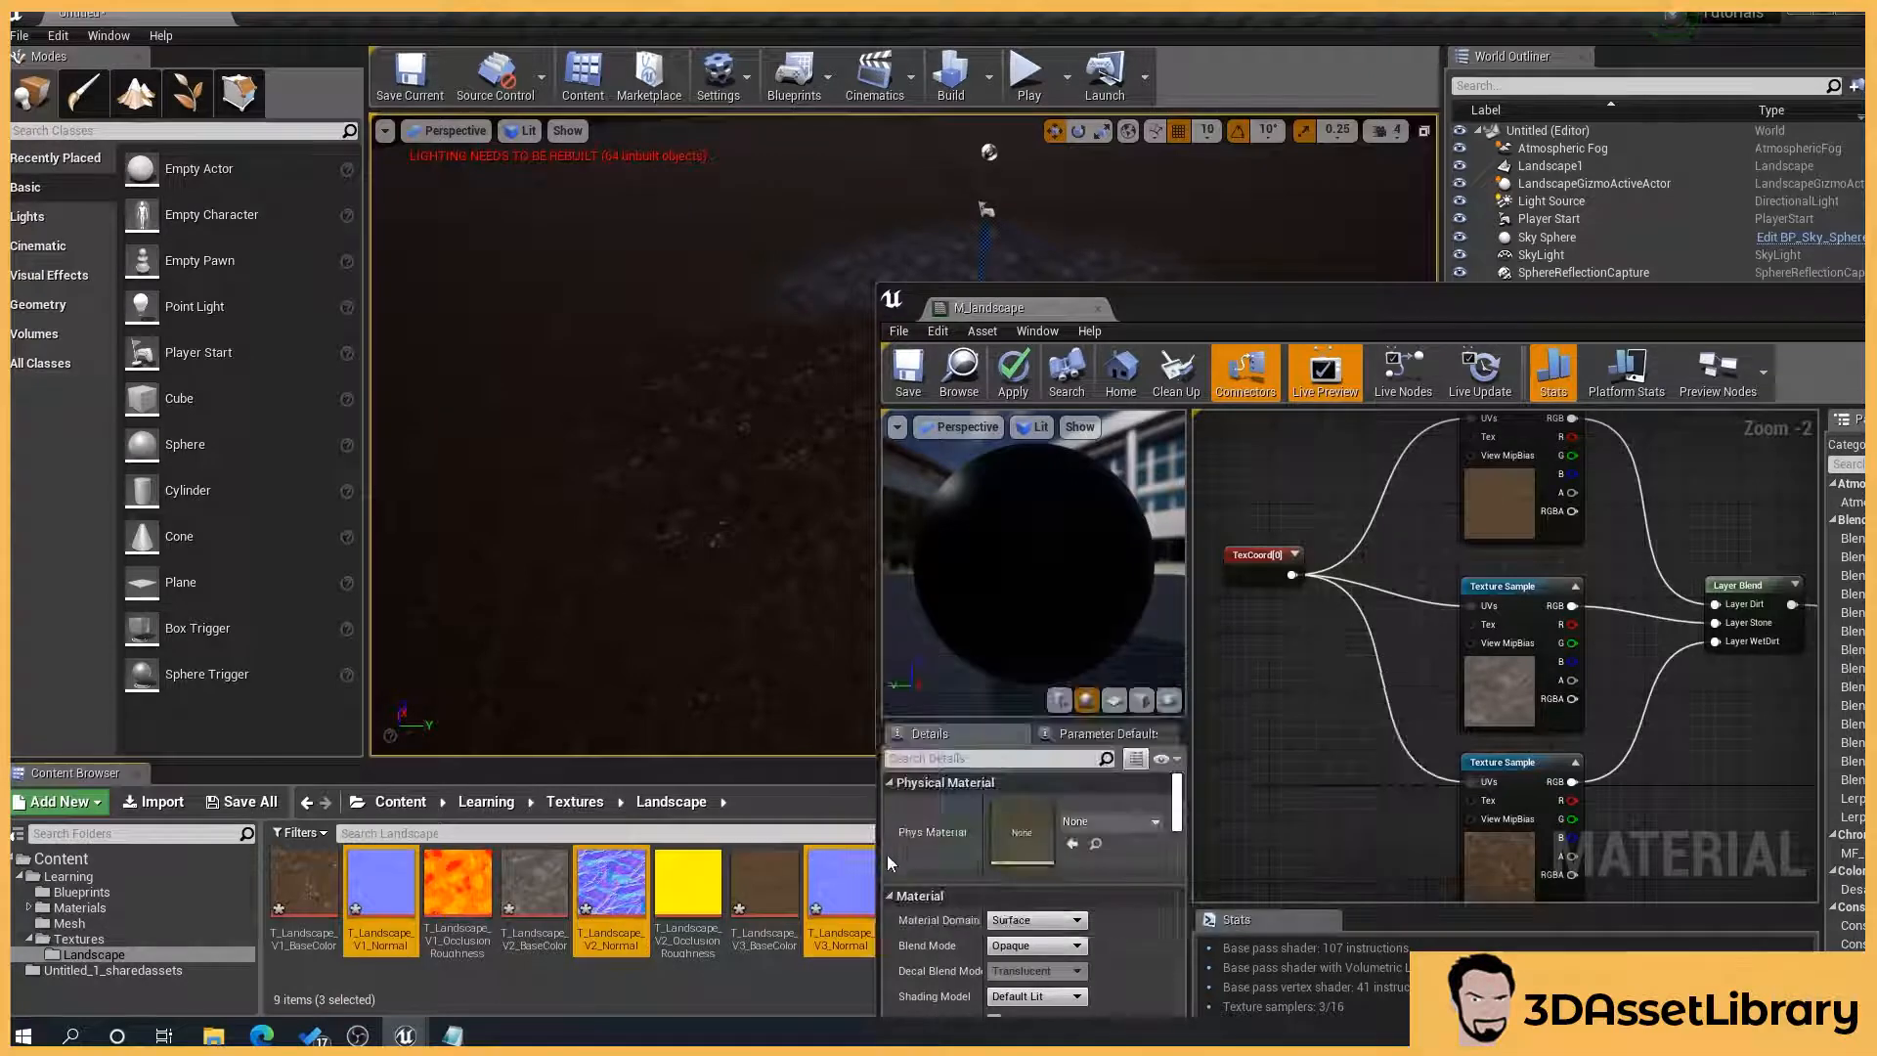
pyautogui.moveTo(840, 883); pyautogui.dragTo(1241, 797)
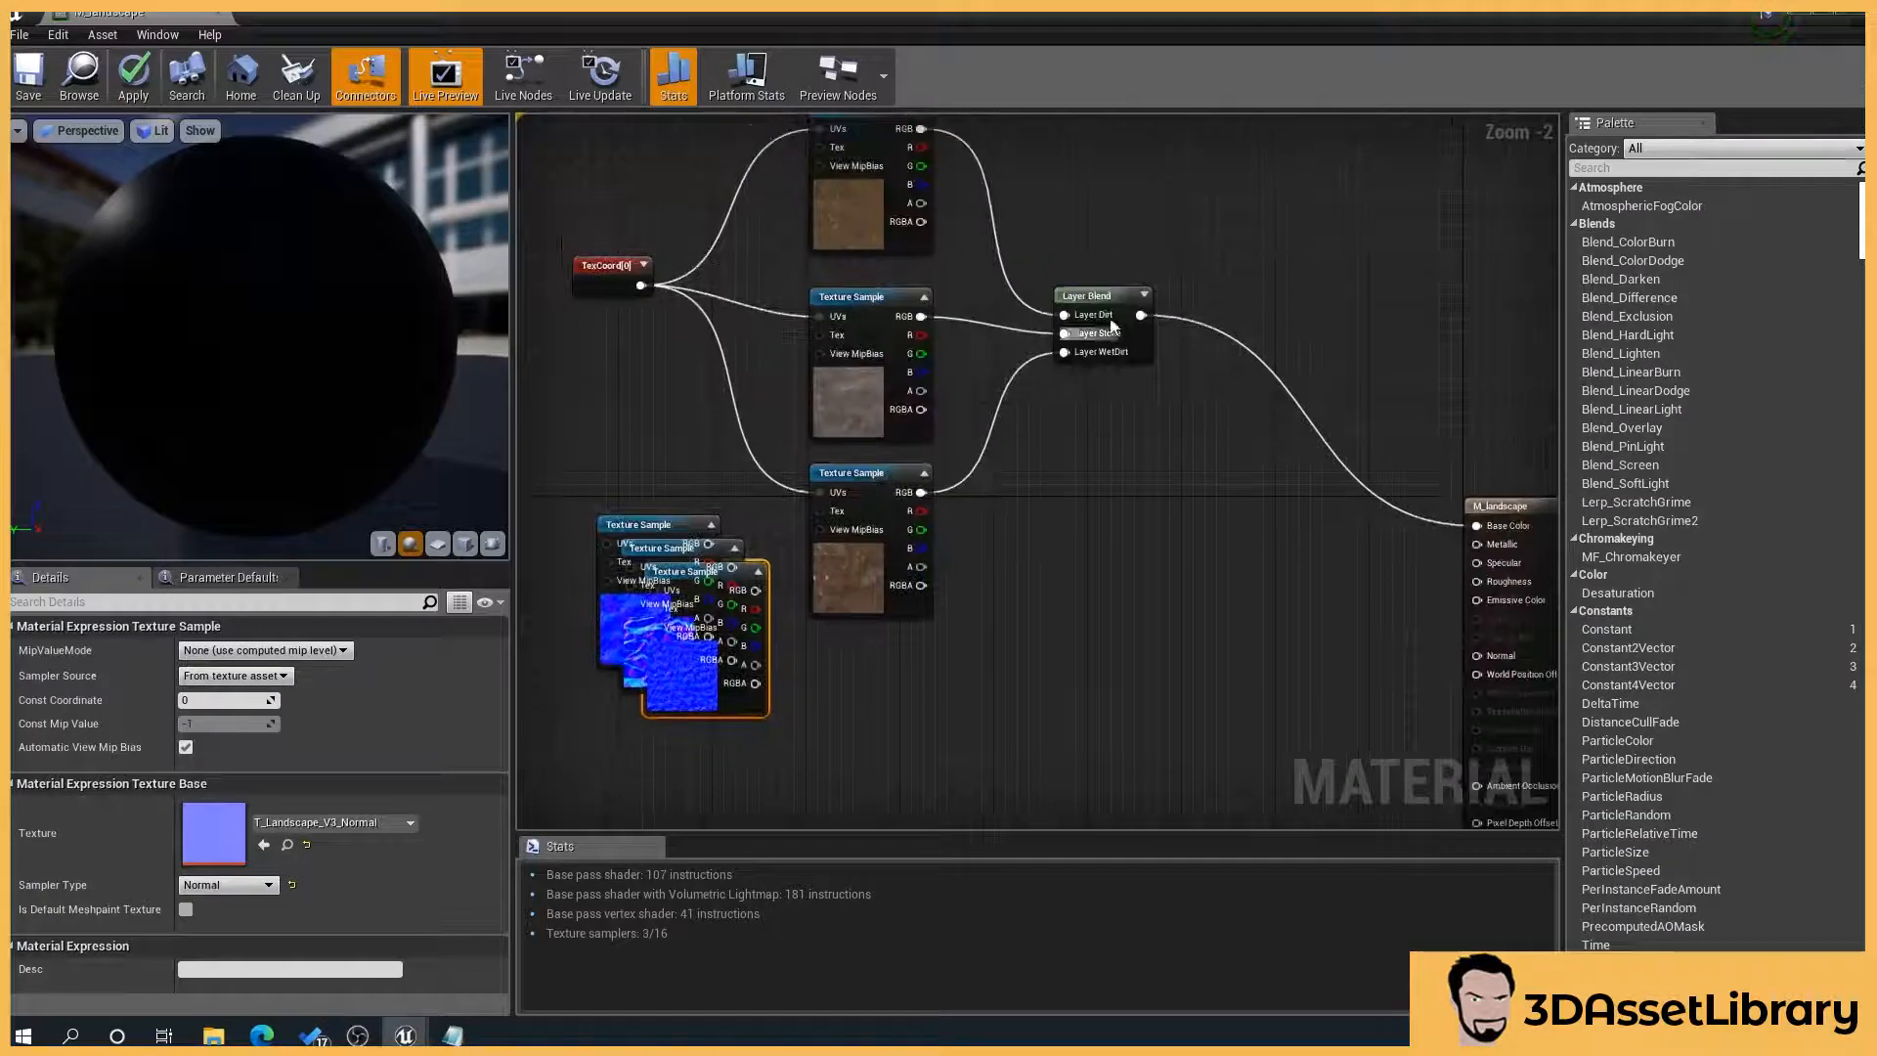
# Step: Duplicate the Layer Blend node below the original and connect the copy's output to the material's Normal input
pyautogui.click(1114, 296)
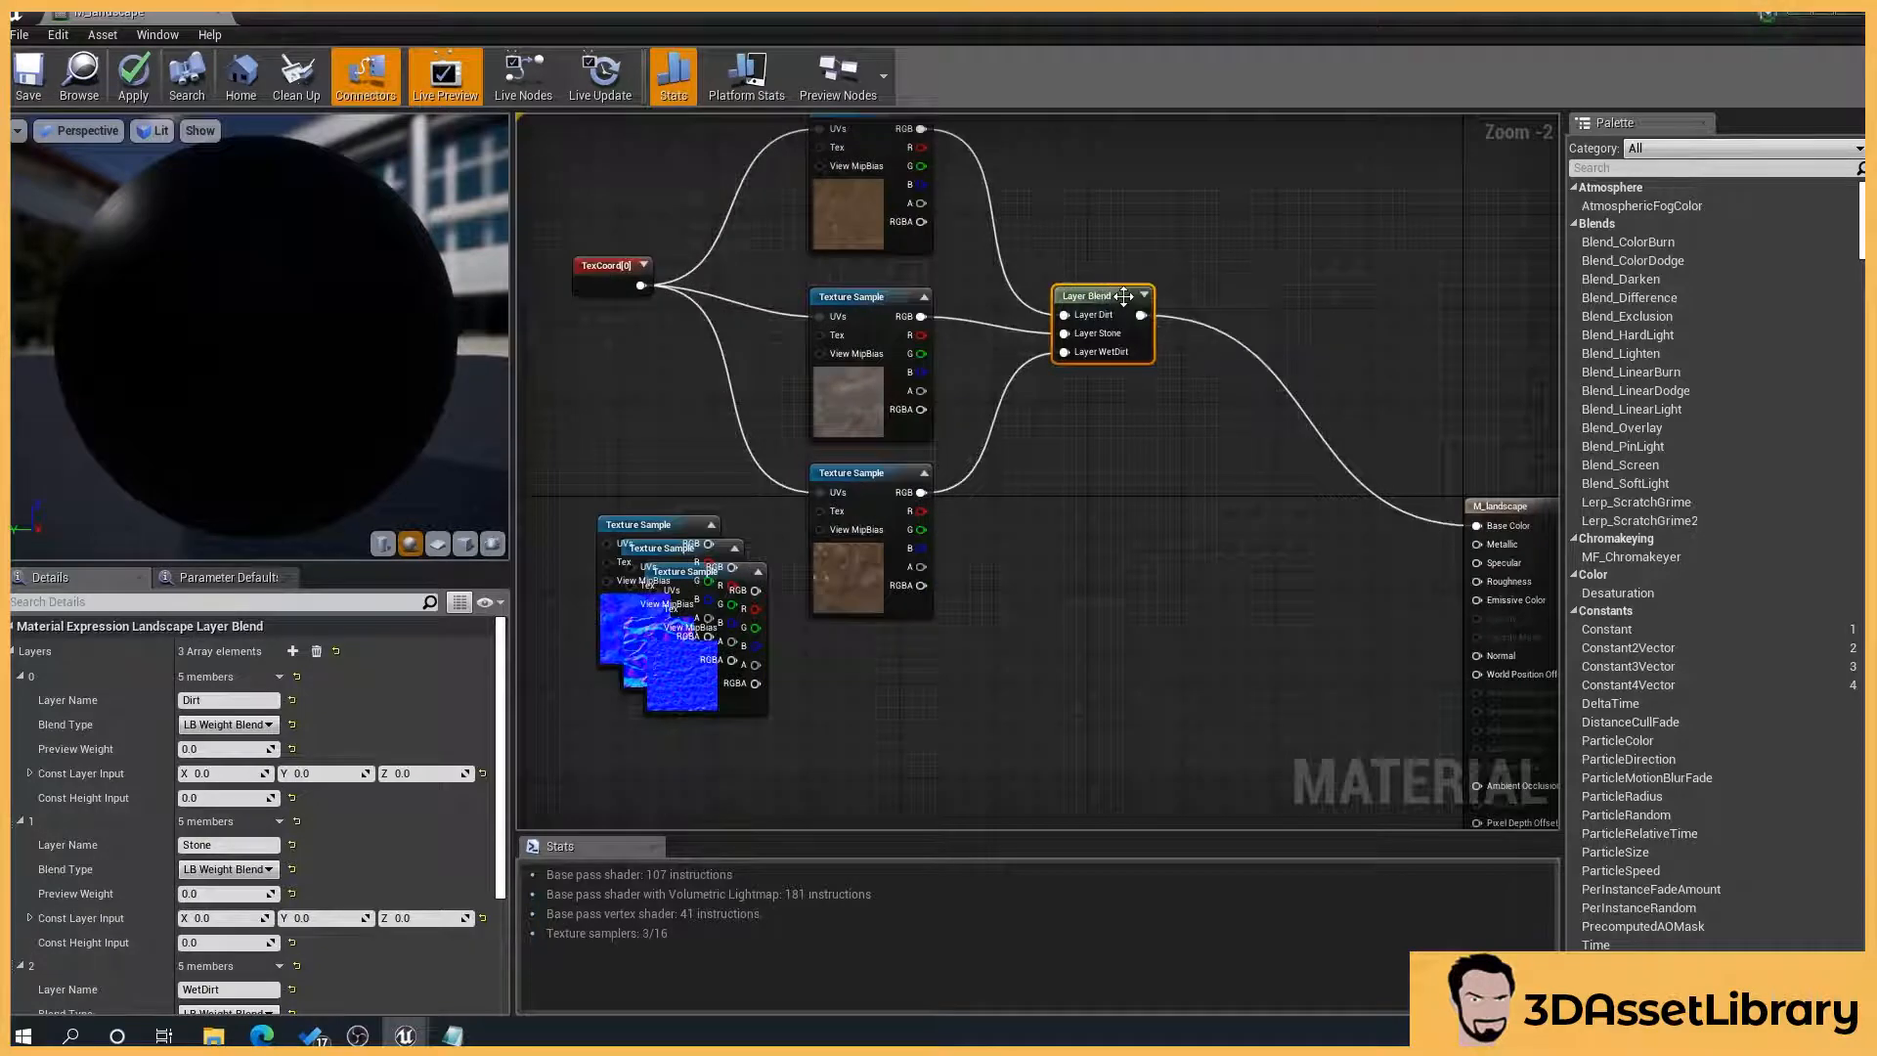
pyautogui.hotkey('ctrl', 'v')
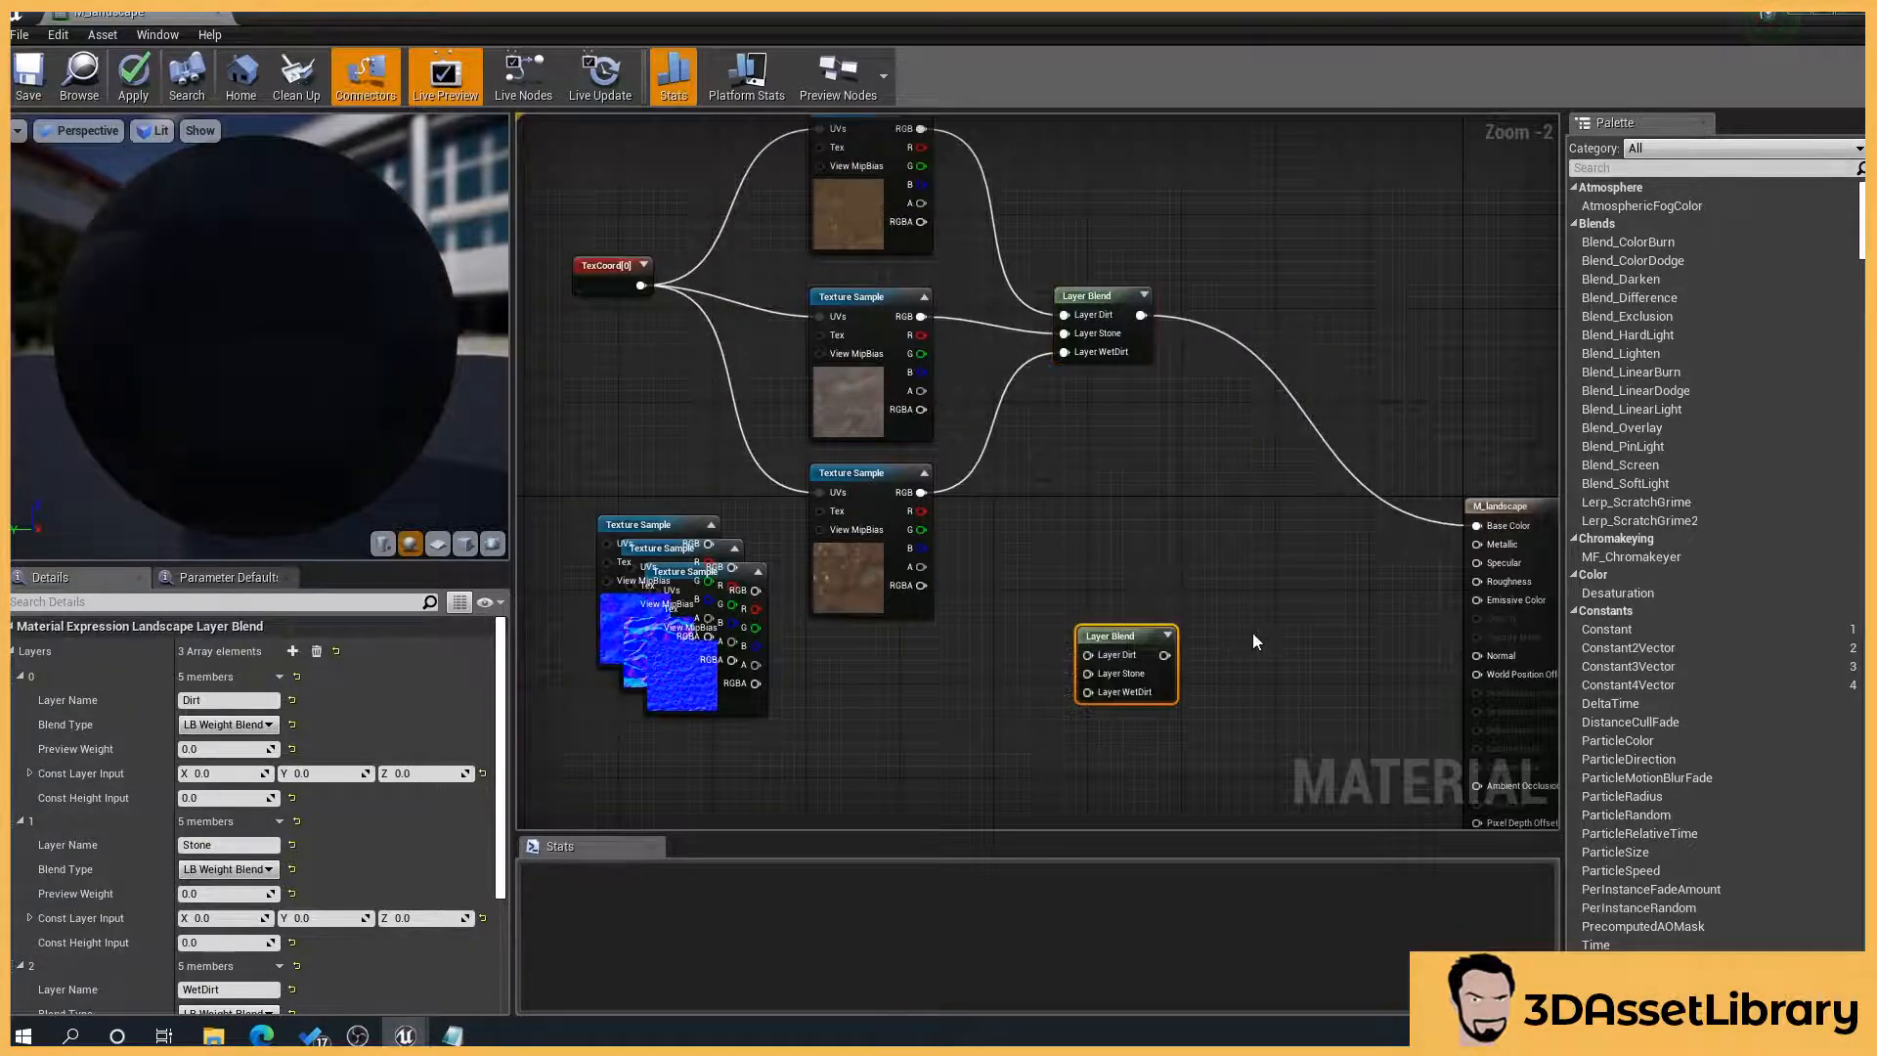
pyautogui.moveTo(1252, 633); pyautogui.dragTo(1225, 582, button='right')
pyautogui.moveTo(1139, 606); pyautogui.dragTo(1450, 607)
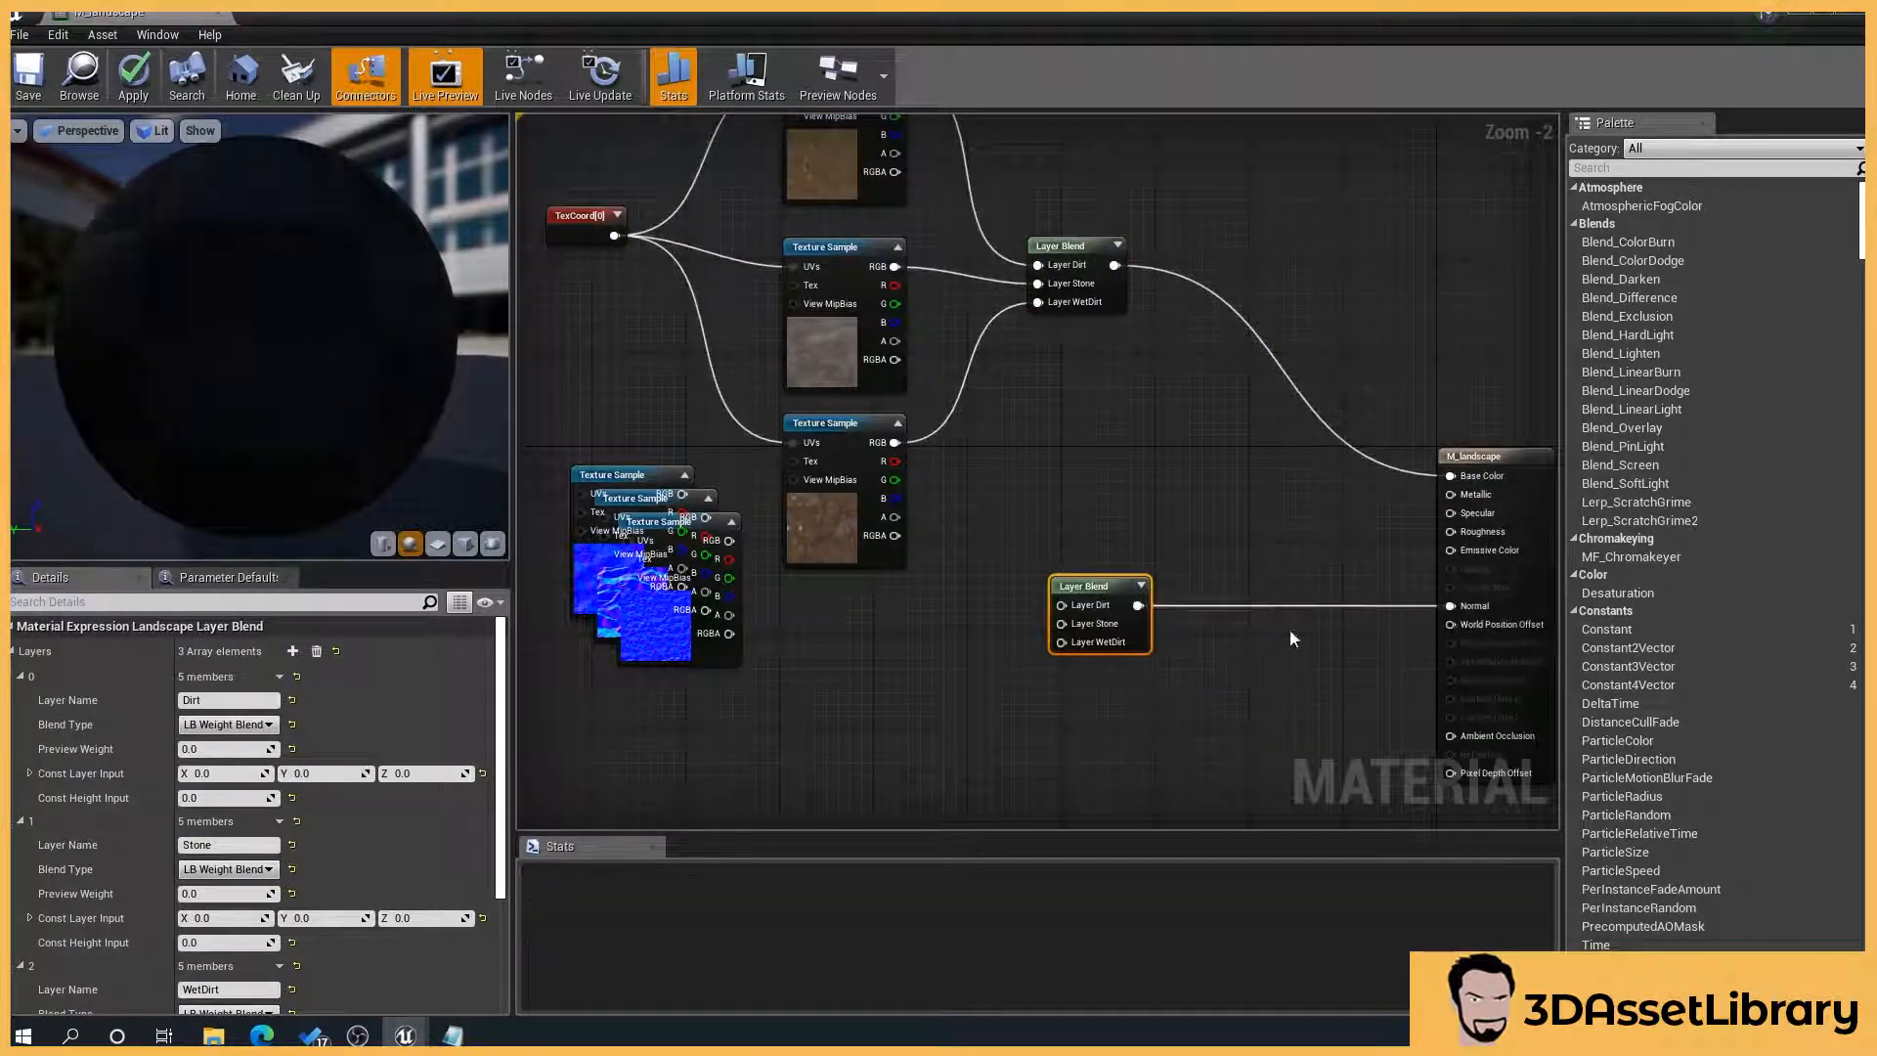
# Step: Spread the three overlapping normal map samples into a vertical column in the order V1, V2, V3
pyautogui.moveTo(1290, 633); pyautogui.dragTo(1361, 619, button='right')
pyautogui.moveTo(705, 634); pyautogui.dragTo(694, 780)
pyautogui.moveTo(944, 712); pyautogui.dragTo(979, 539, button='right')
pyautogui.moveTo(796, 608); pyautogui.dragTo(798, 779)
pyautogui.moveTo(753, 473); pyautogui.dragTo(753, 608)
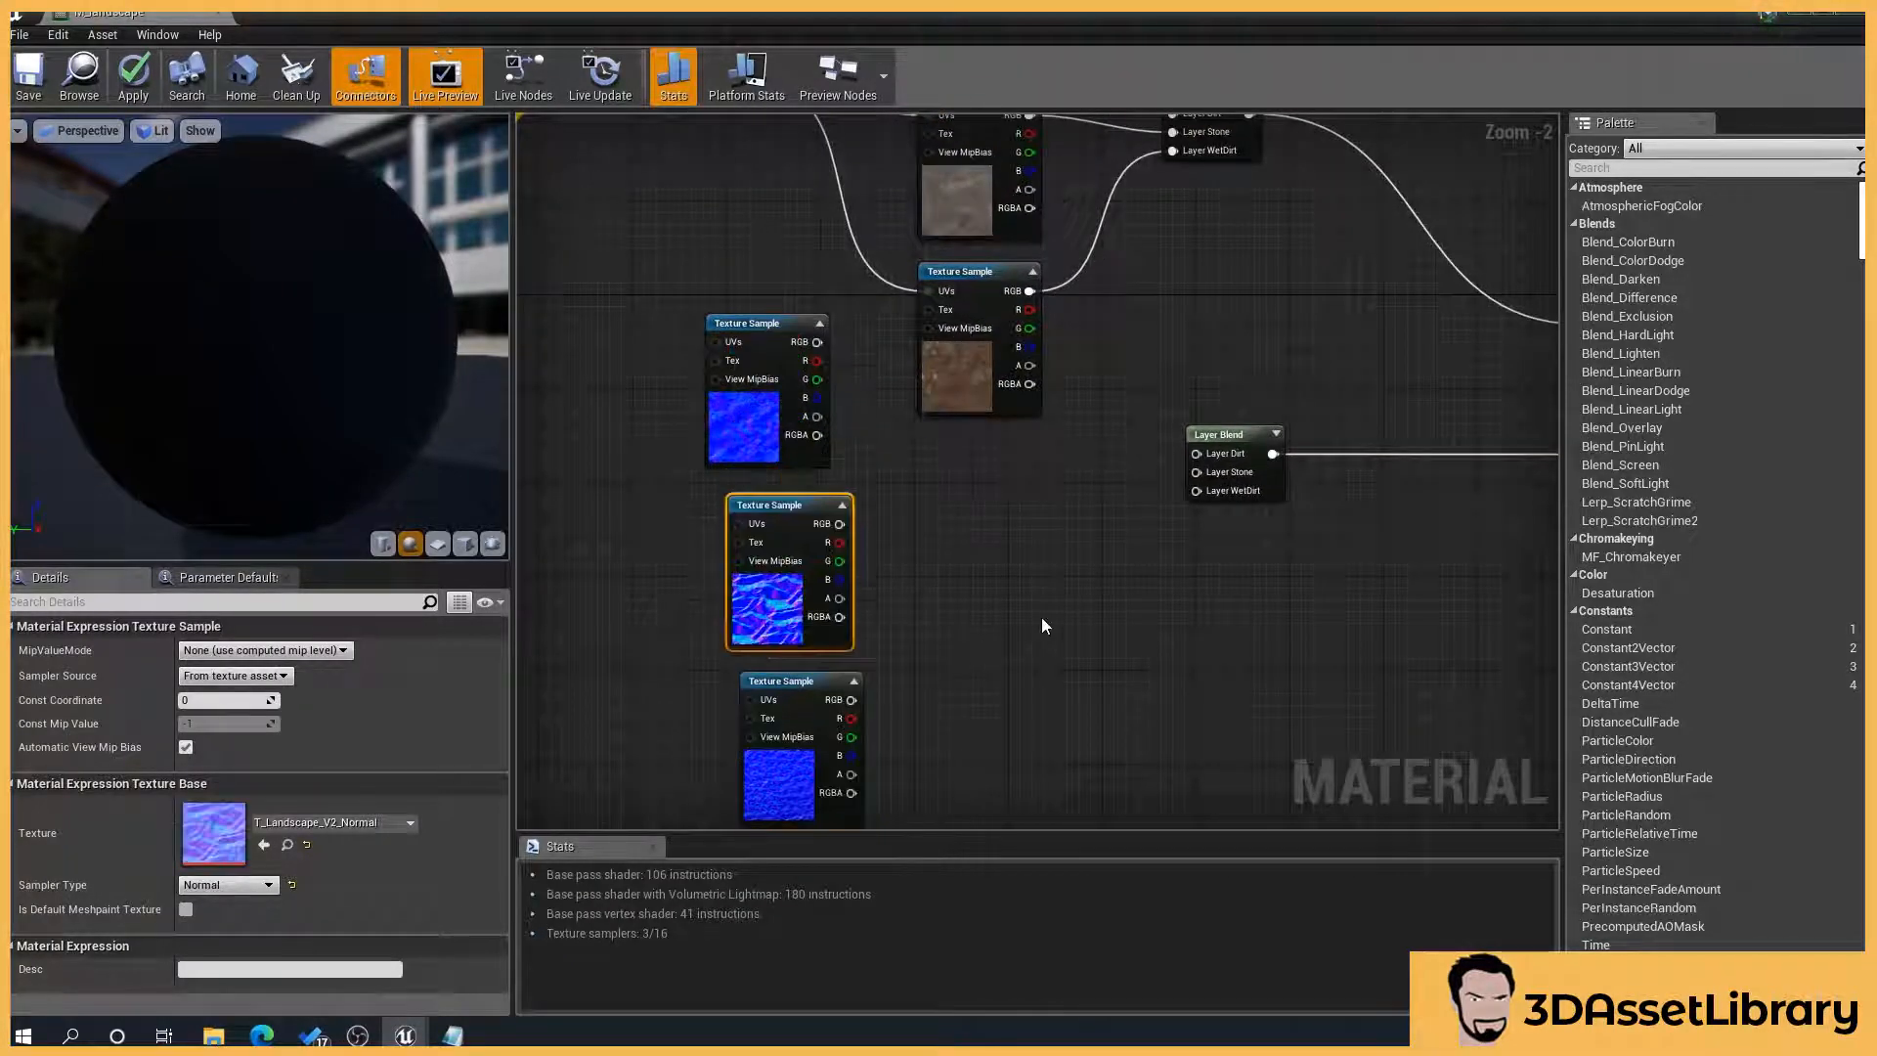
# Step: Check which texture version each base color and normal sample uses, to match the normal maps to the Dirt, Stone and WetDirt layers
pyautogui.moveTo(1041, 618); pyautogui.dragTo(1041, 716, button='right')
pyautogui.moveTo(946, 215); pyautogui.dragTo(955, 294, button='right')
pyautogui.click(945, 194)
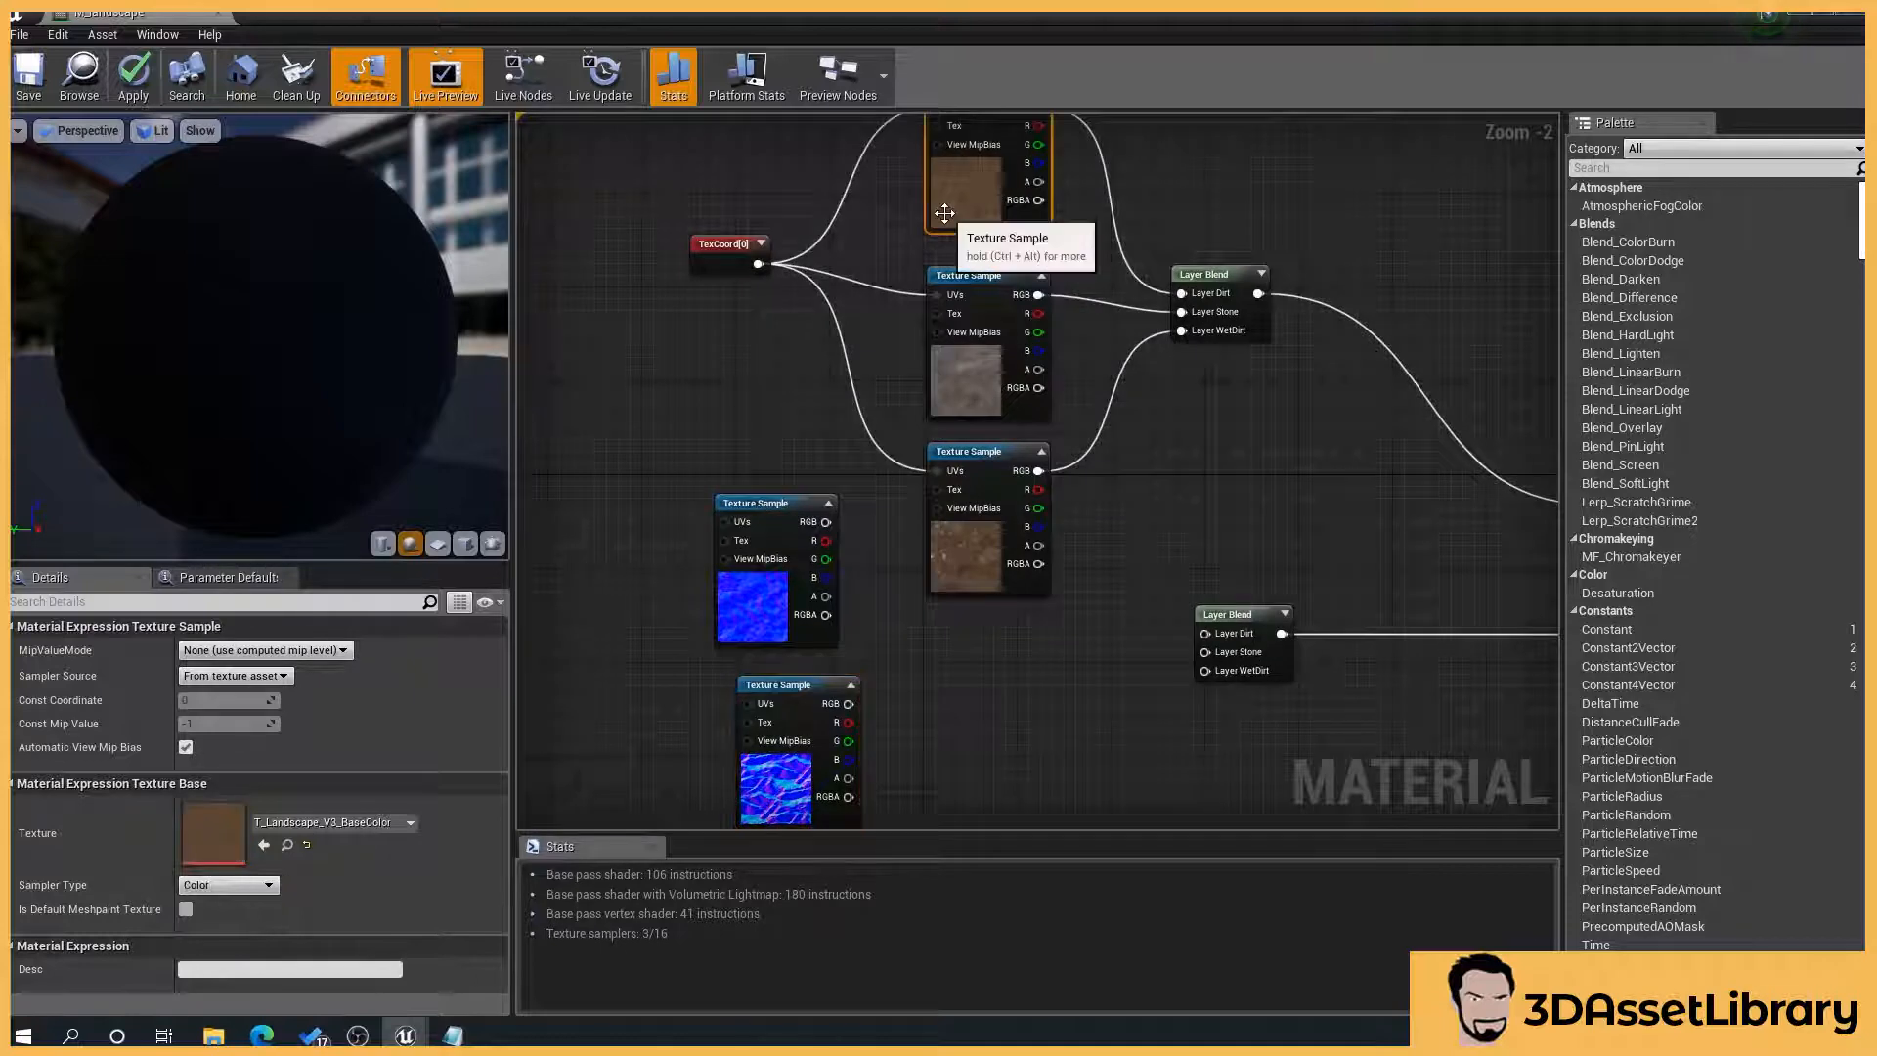
pyautogui.click(1012, 277)
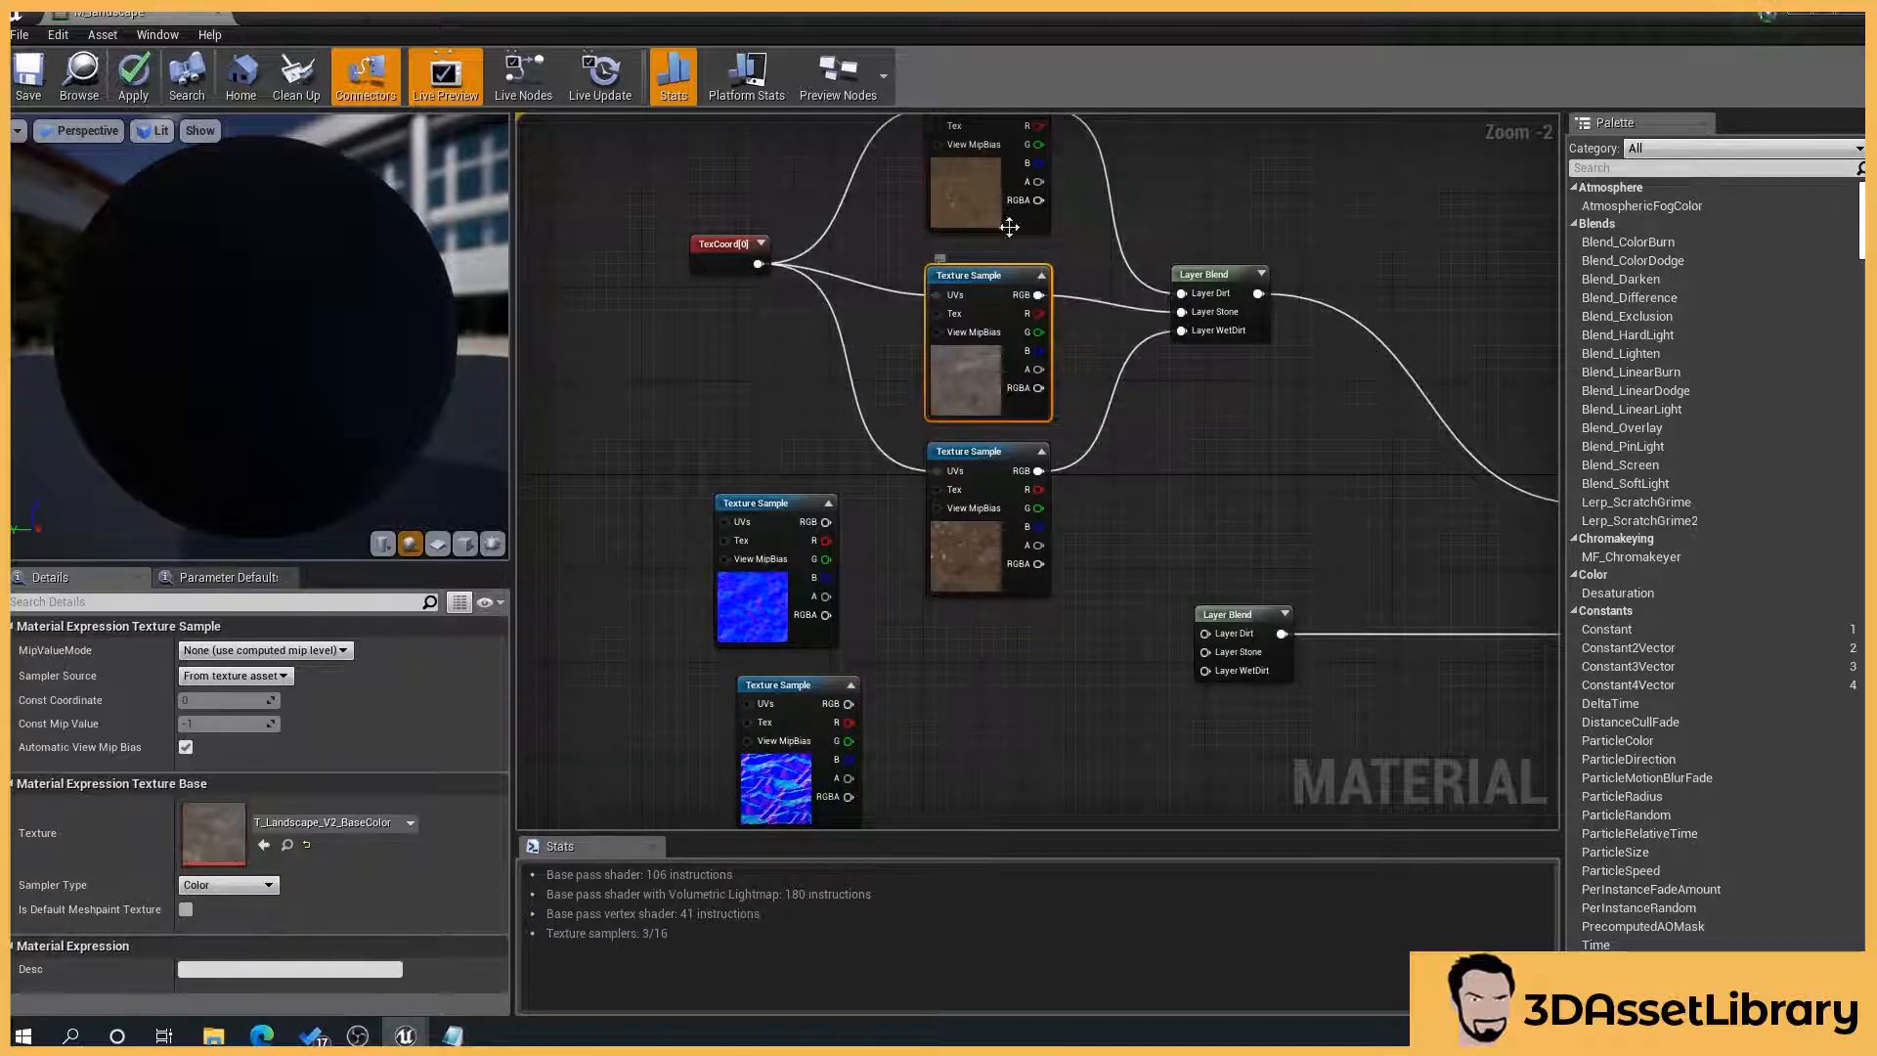
pyautogui.click(937, 203)
pyautogui.click(758, 594)
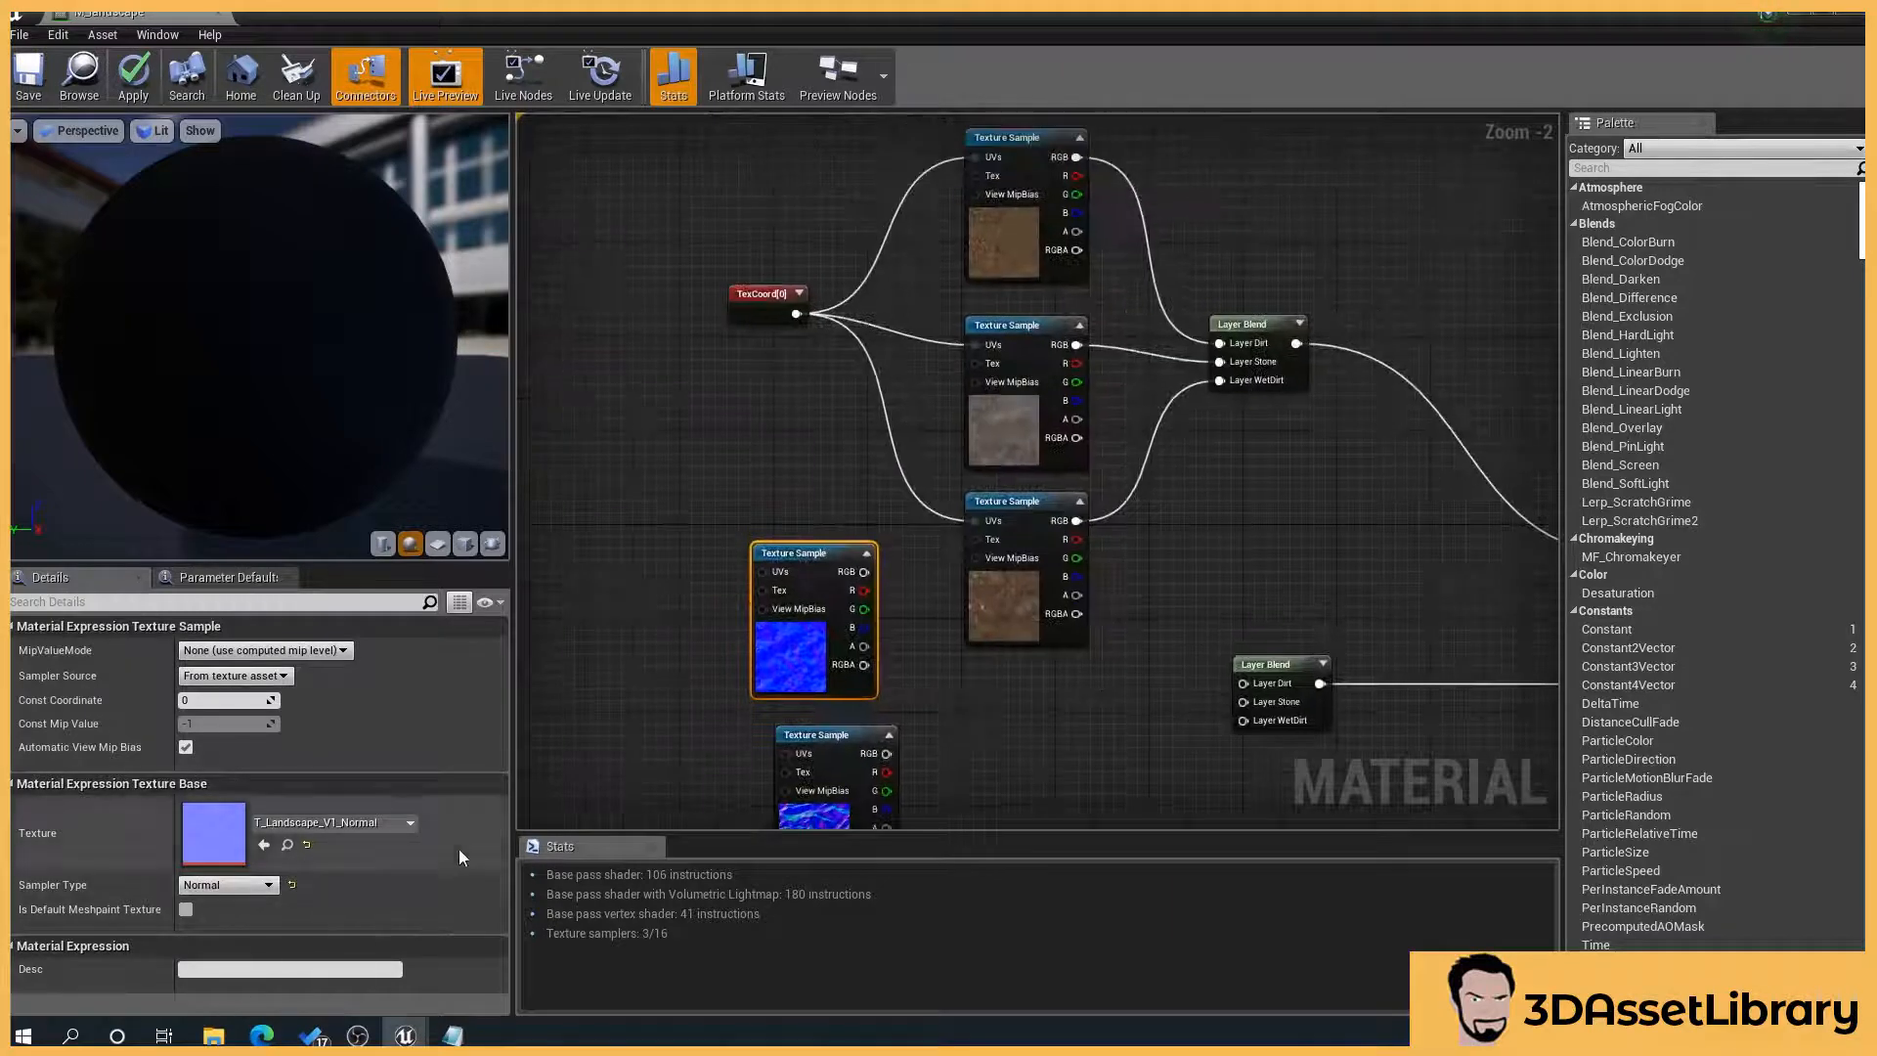
pyautogui.click(996, 252)
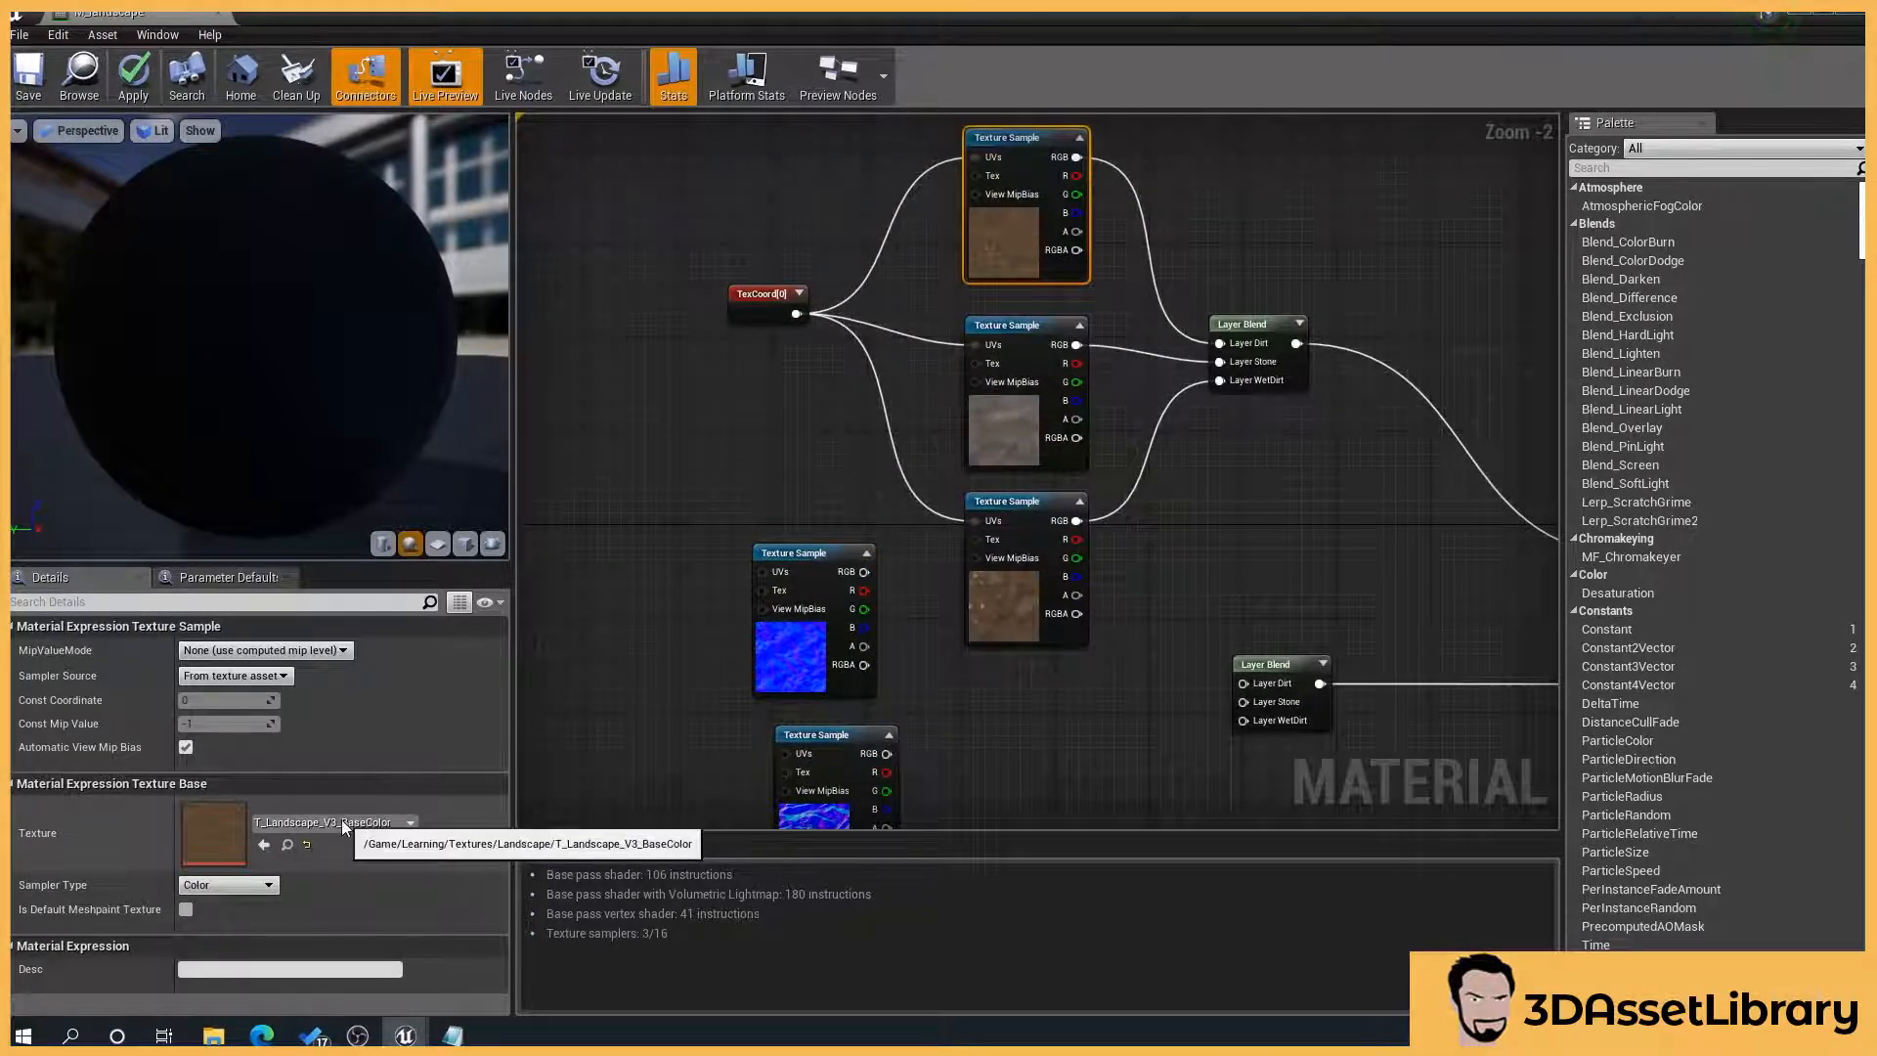
pyautogui.click(1006, 428)
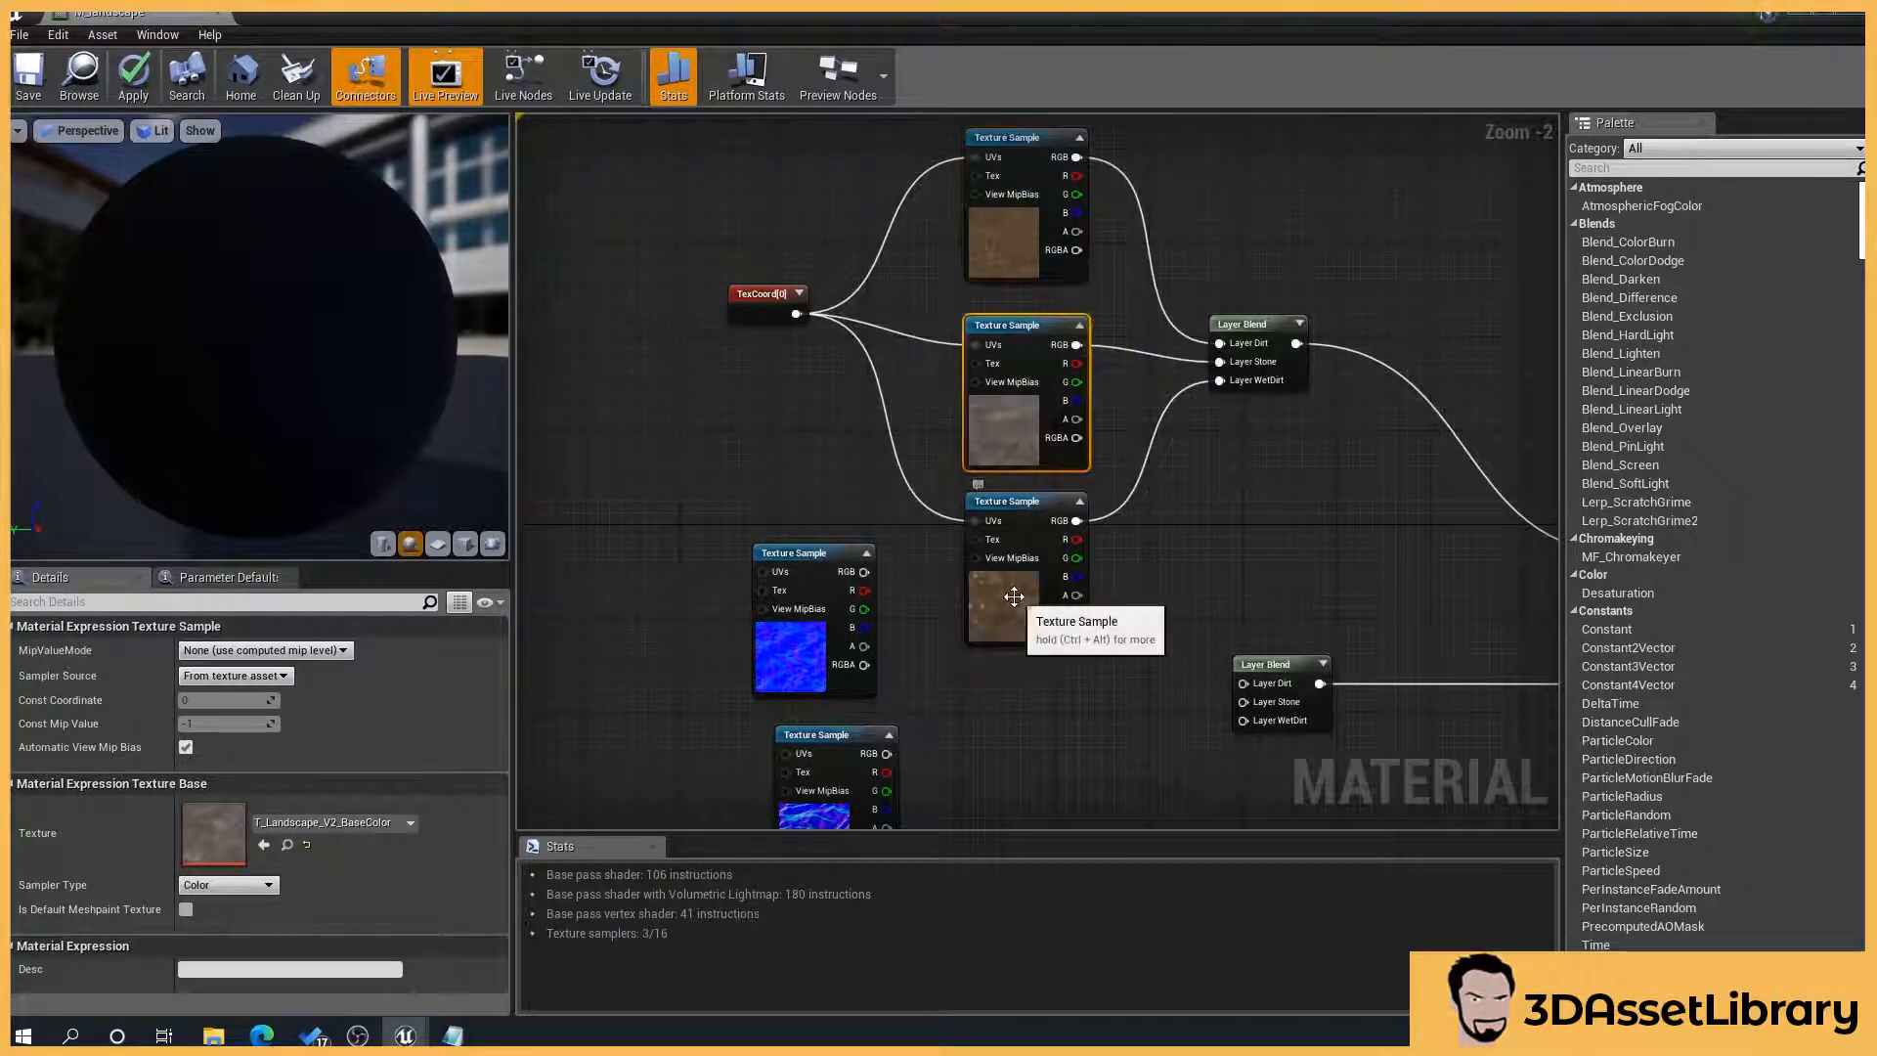
pyautogui.click(1013, 595)
pyautogui.moveTo(1109, 751); pyautogui.dragTo(1055, 750, button='right')
pyautogui.click(982, 296)
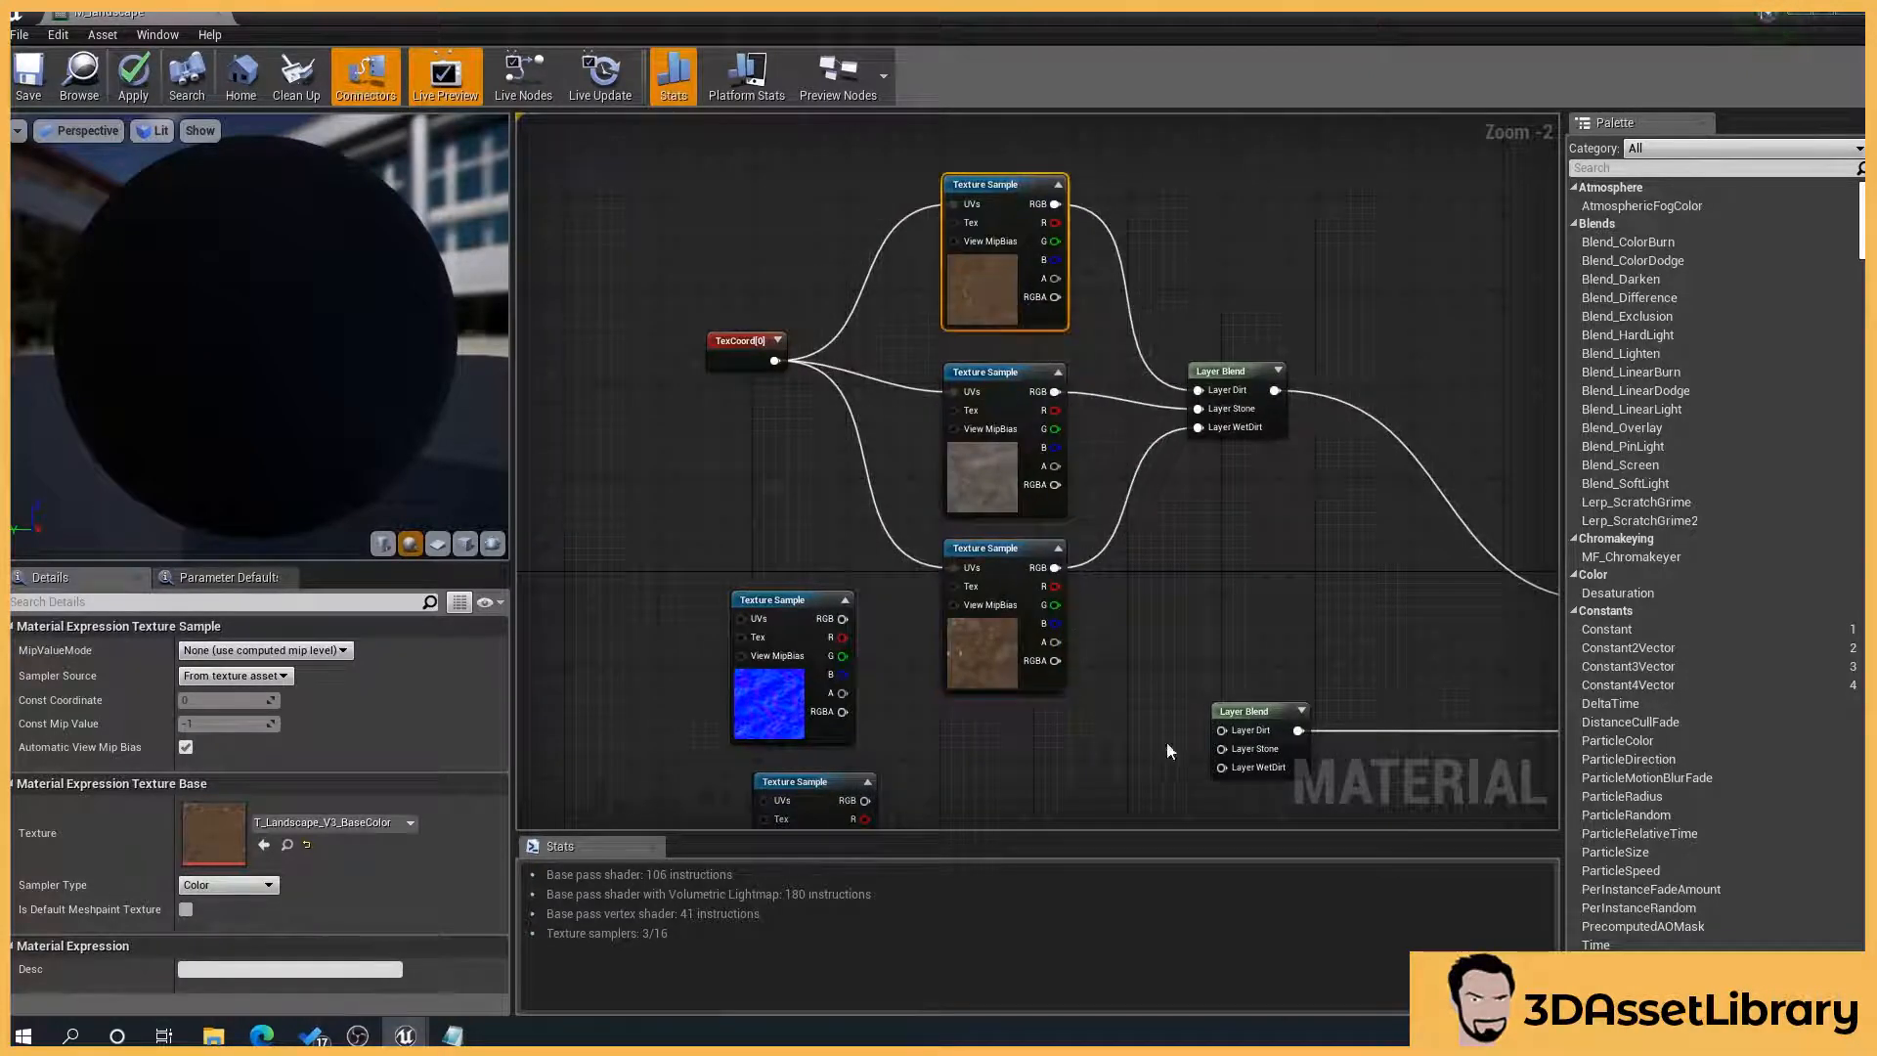
pyautogui.moveTo(1169, 750); pyautogui.dragTo(1126, 486, button='right')
pyautogui.click(753, 424)
pyautogui.moveTo(972, 633); pyautogui.dragTo(853, 542, button='right')
pyautogui.click(740, 464)
pyautogui.click(625, 729)
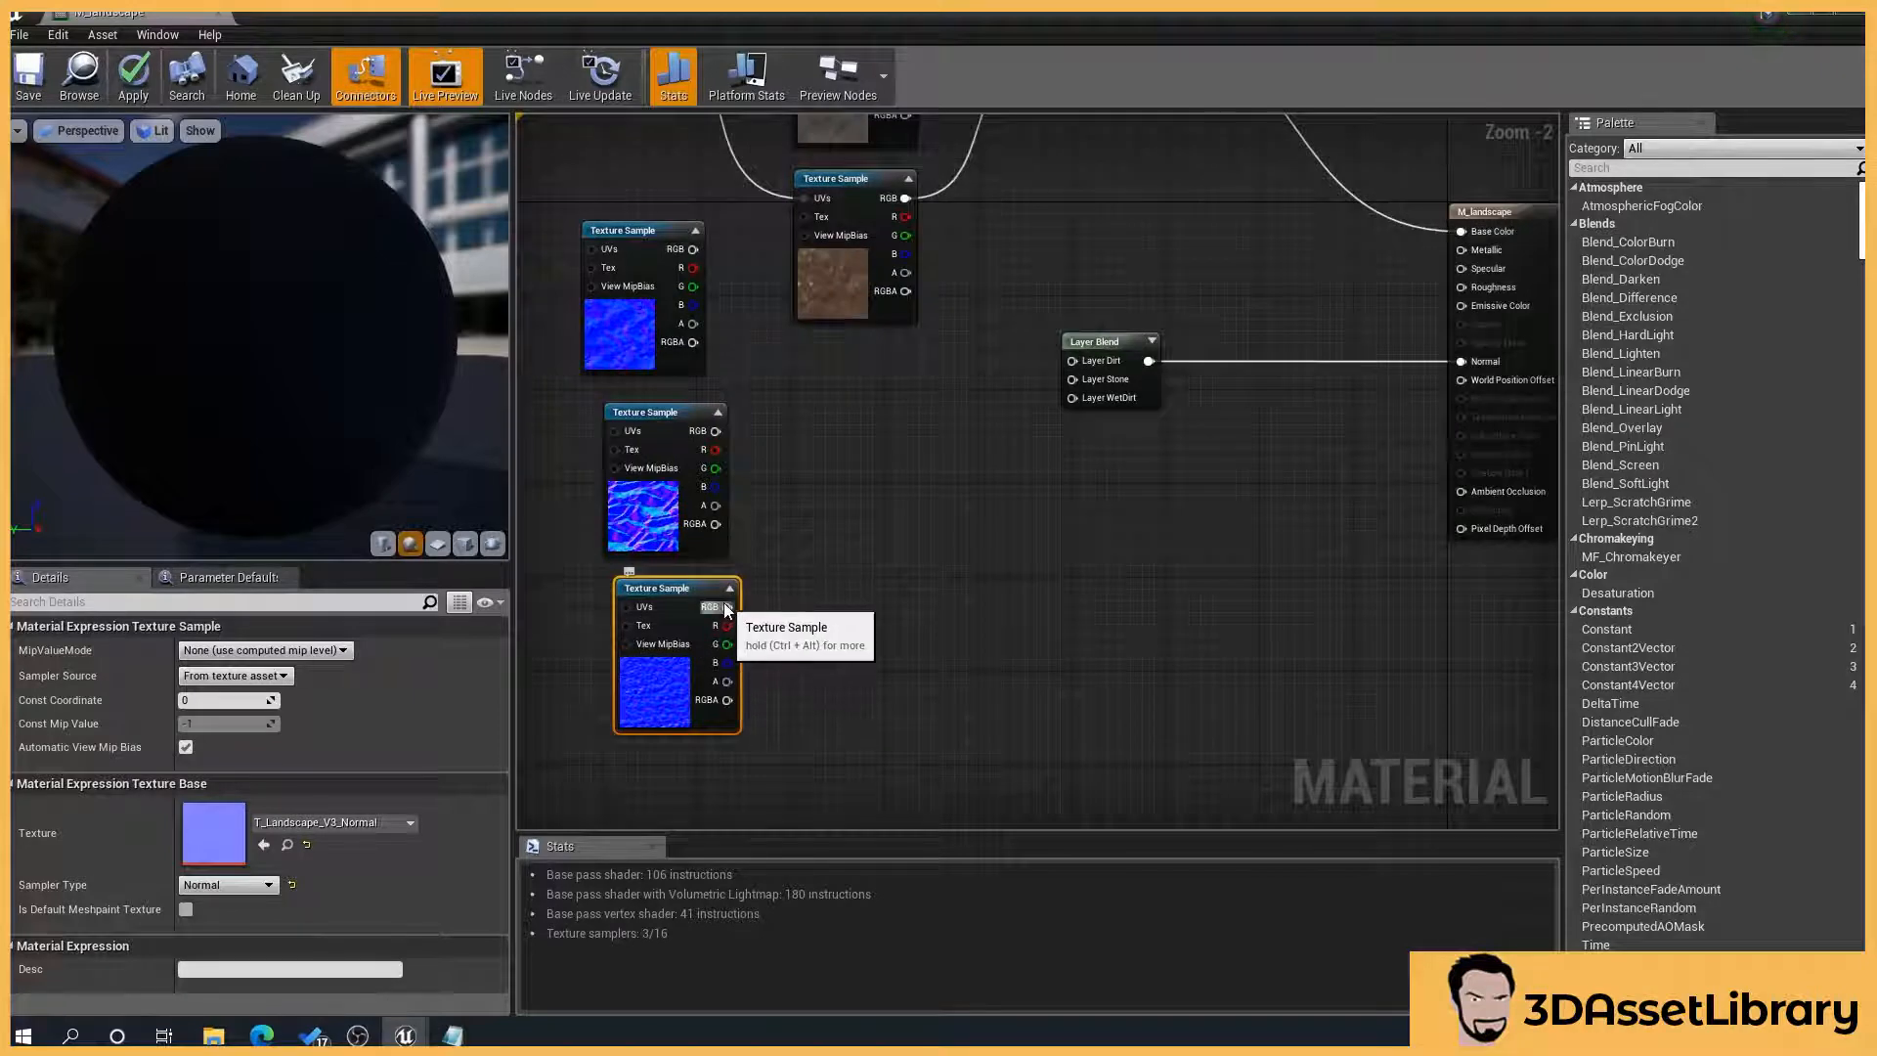
# Step: Connect the V3 normal sample to Layer Dirt, V2 to Layer Stone and V1 to Layer WetDirt on the second Layer Blend
pyautogui.moveTo(727, 607); pyautogui.dragTo(1072, 360)
pyautogui.moveTo(715, 430); pyautogui.dragTo(1073, 380)
pyautogui.moveTo(691, 250); pyautogui.dragTo(1073, 393)
# Step: Rearrange the normal map samples in layer order, with V3 above V2 and V1 below, so their wires no longer cross
pyautogui.moveTo(545, 347); pyautogui.dragTo(595, 242, button='right')
pyautogui.moveTo(658, 214); pyautogui.dragTo(702, 535)
pyautogui.moveTo(1034, 545); pyautogui.dragTo(1150, 777, button='right')
pyautogui.moveTo(843, 603); pyautogui.dragTo(841, 256)
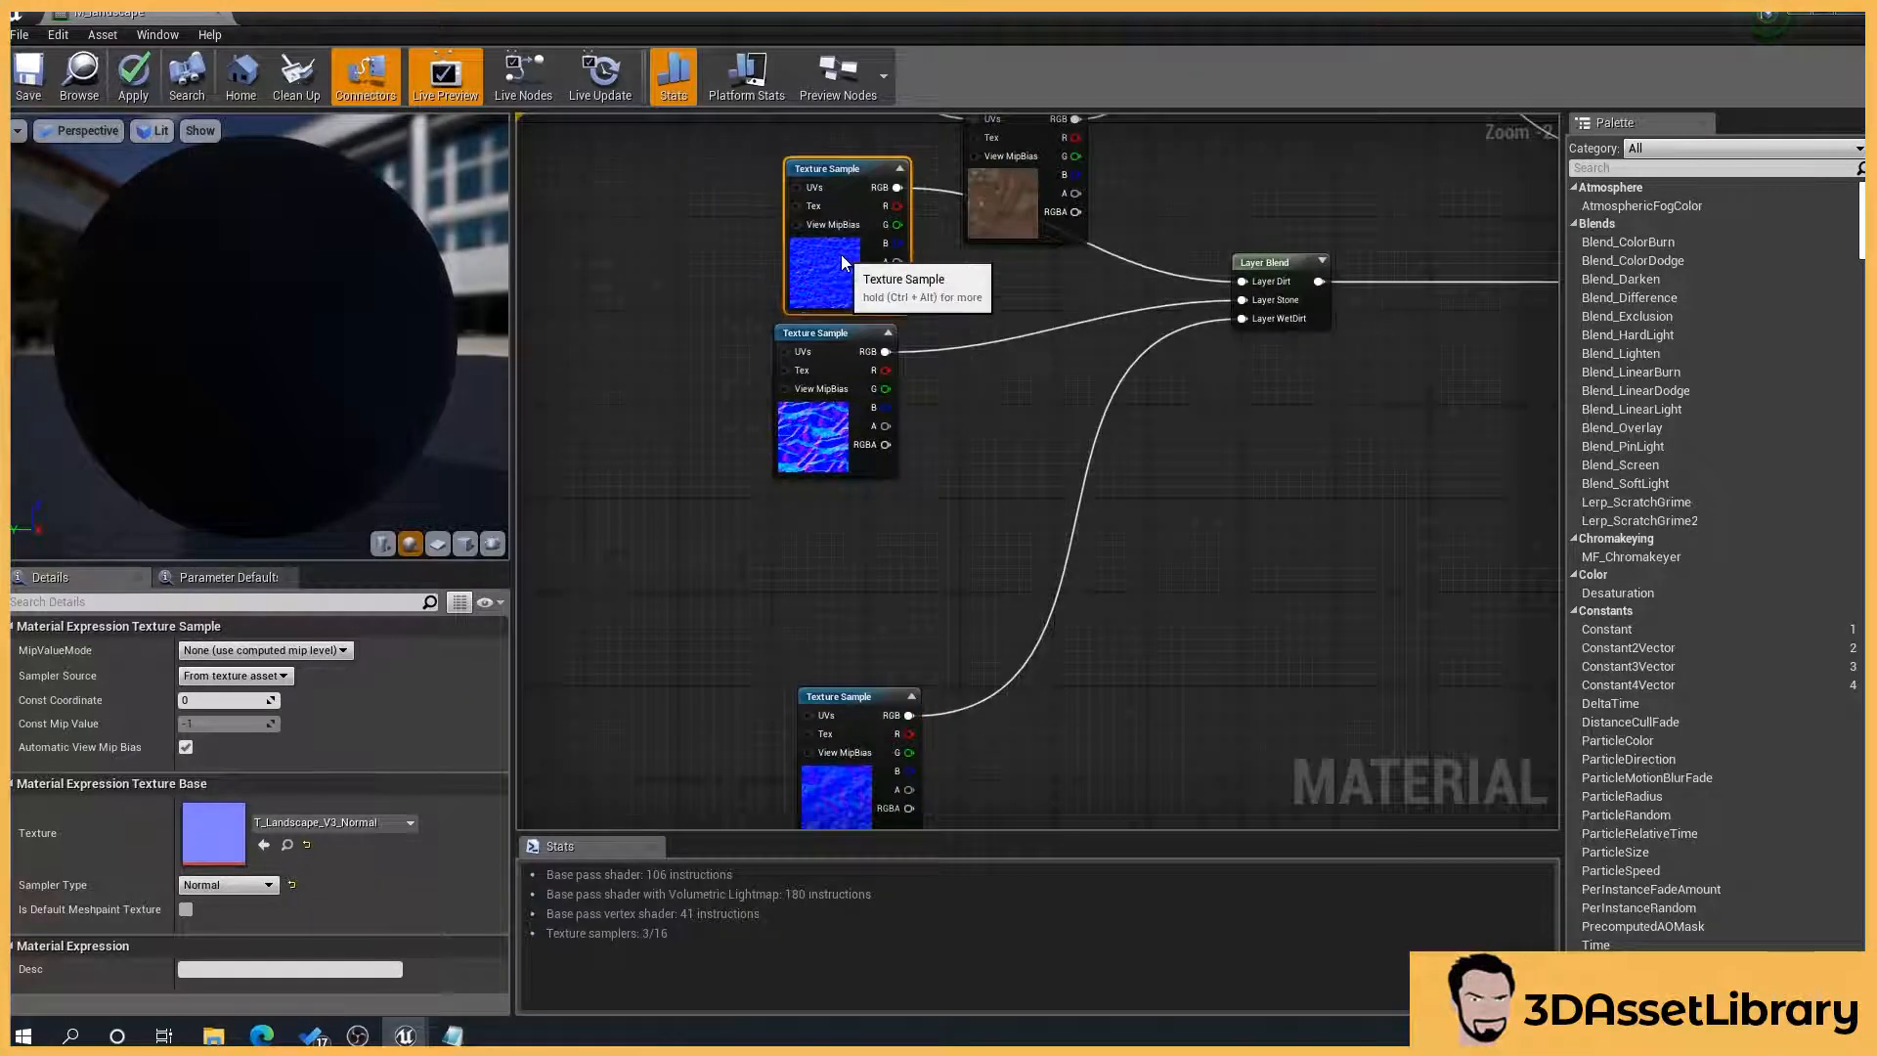
pyautogui.moveTo(841, 792); pyautogui.dragTo(817, 610)
pyautogui.moveTo(1010, 578); pyautogui.dragTo(997, 670, button='right')
pyautogui.moveTo(666, 365); pyautogui.dragTo(905, 656)
pyautogui.moveTo(817, 456); pyautogui.dragTo(782, 514)
pyautogui.click(1282, 360)
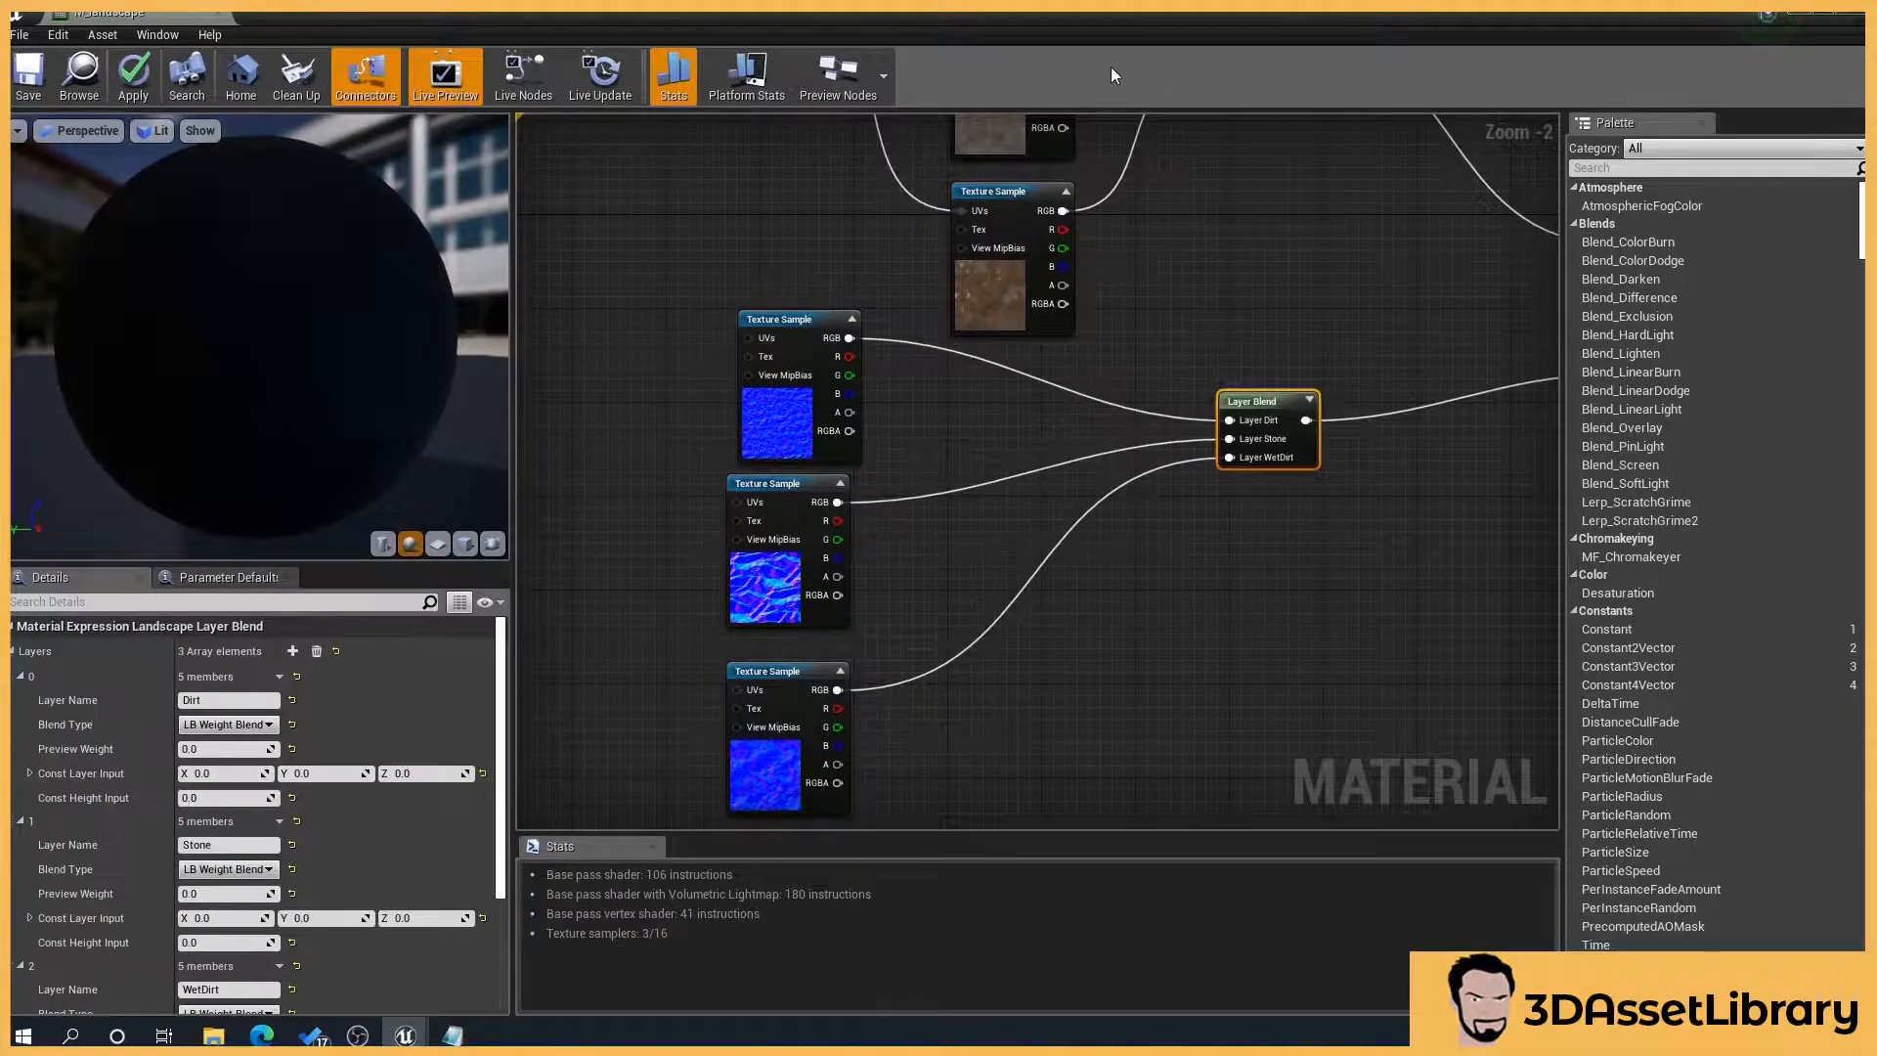
# Step: Uncover the landscape, save the M_landscape material, and examine the normal mapping on the painted ground from near and far
pyautogui.moveTo(1116, 22); pyautogui.dragTo(1487, 262)
pyautogui.moveTo(723, 430); pyautogui.dragTo(745, 396, button='right')
pyautogui.press('w')
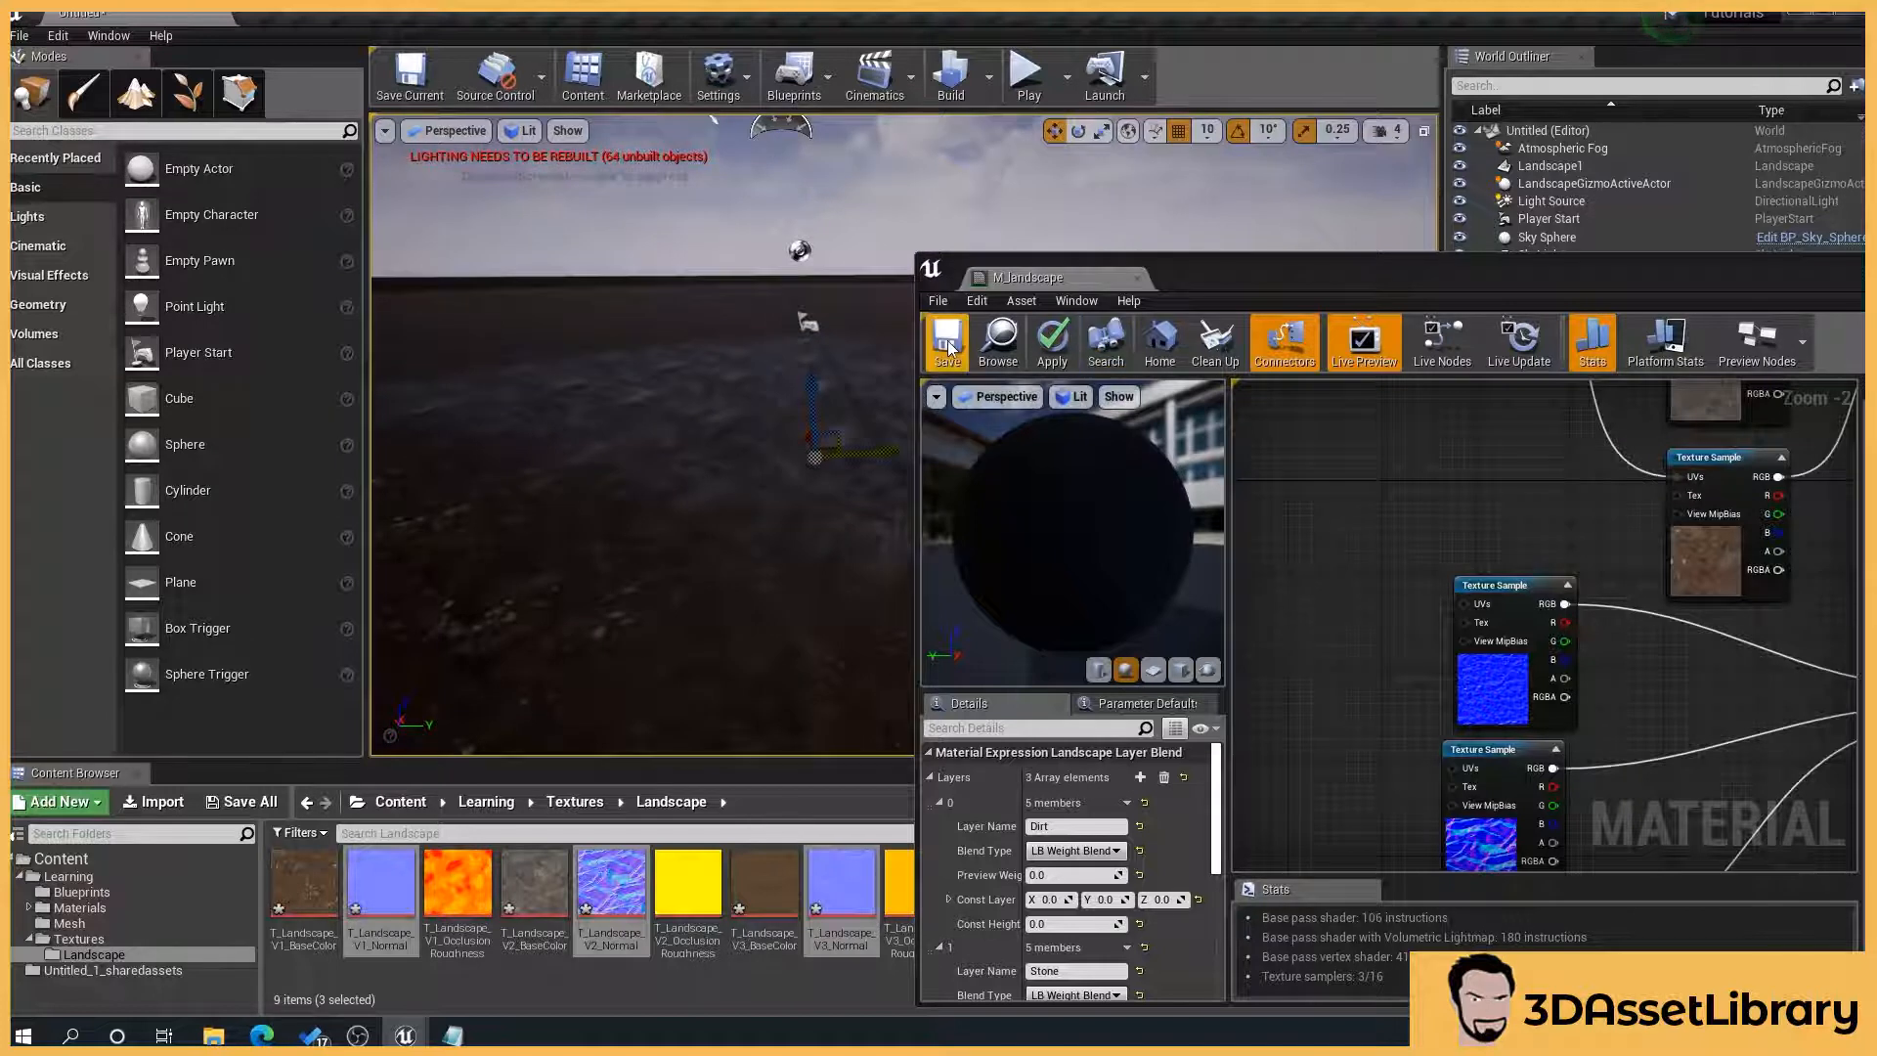
pyautogui.click(948, 347)
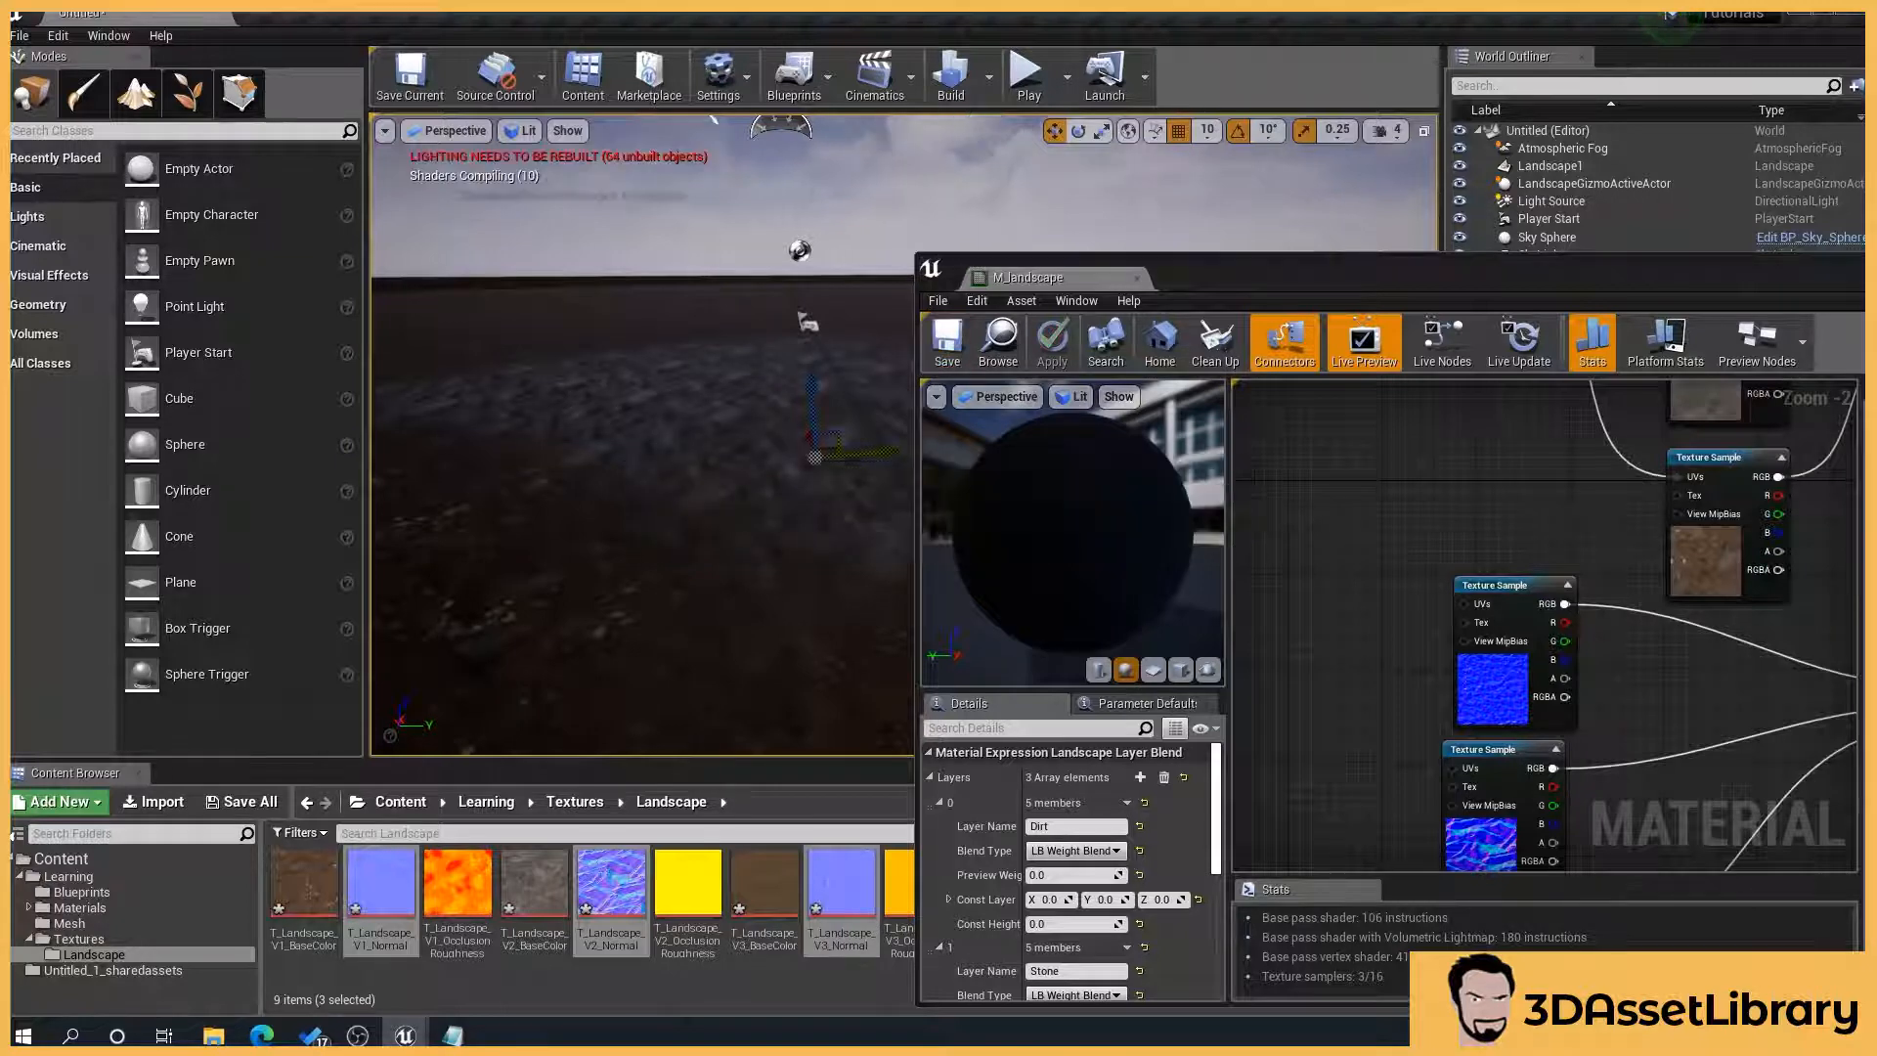
pyautogui.press('w')
pyautogui.moveTo(645, 440); pyautogui.dragTo(728, 442, button='right')
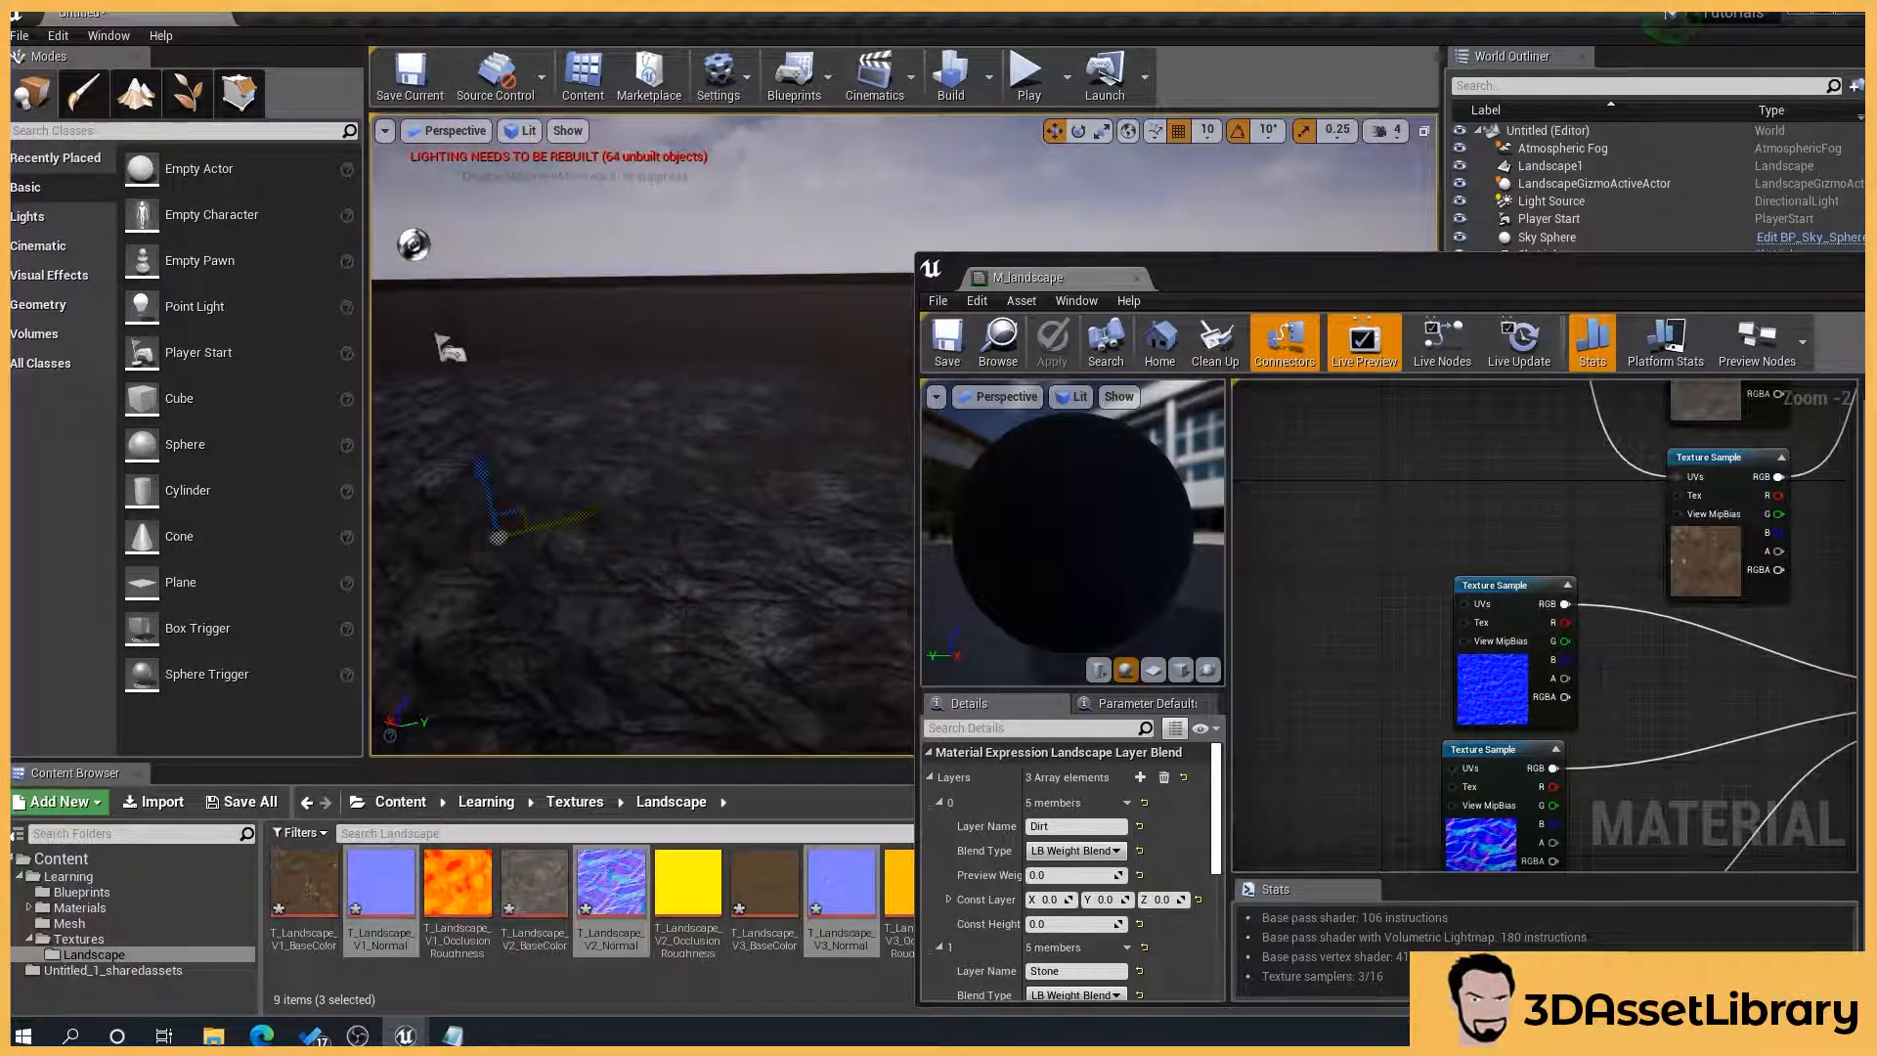
pyautogui.press('s')
pyautogui.moveTo(585, 516); pyautogui.dragTo(430, 517, button='right')
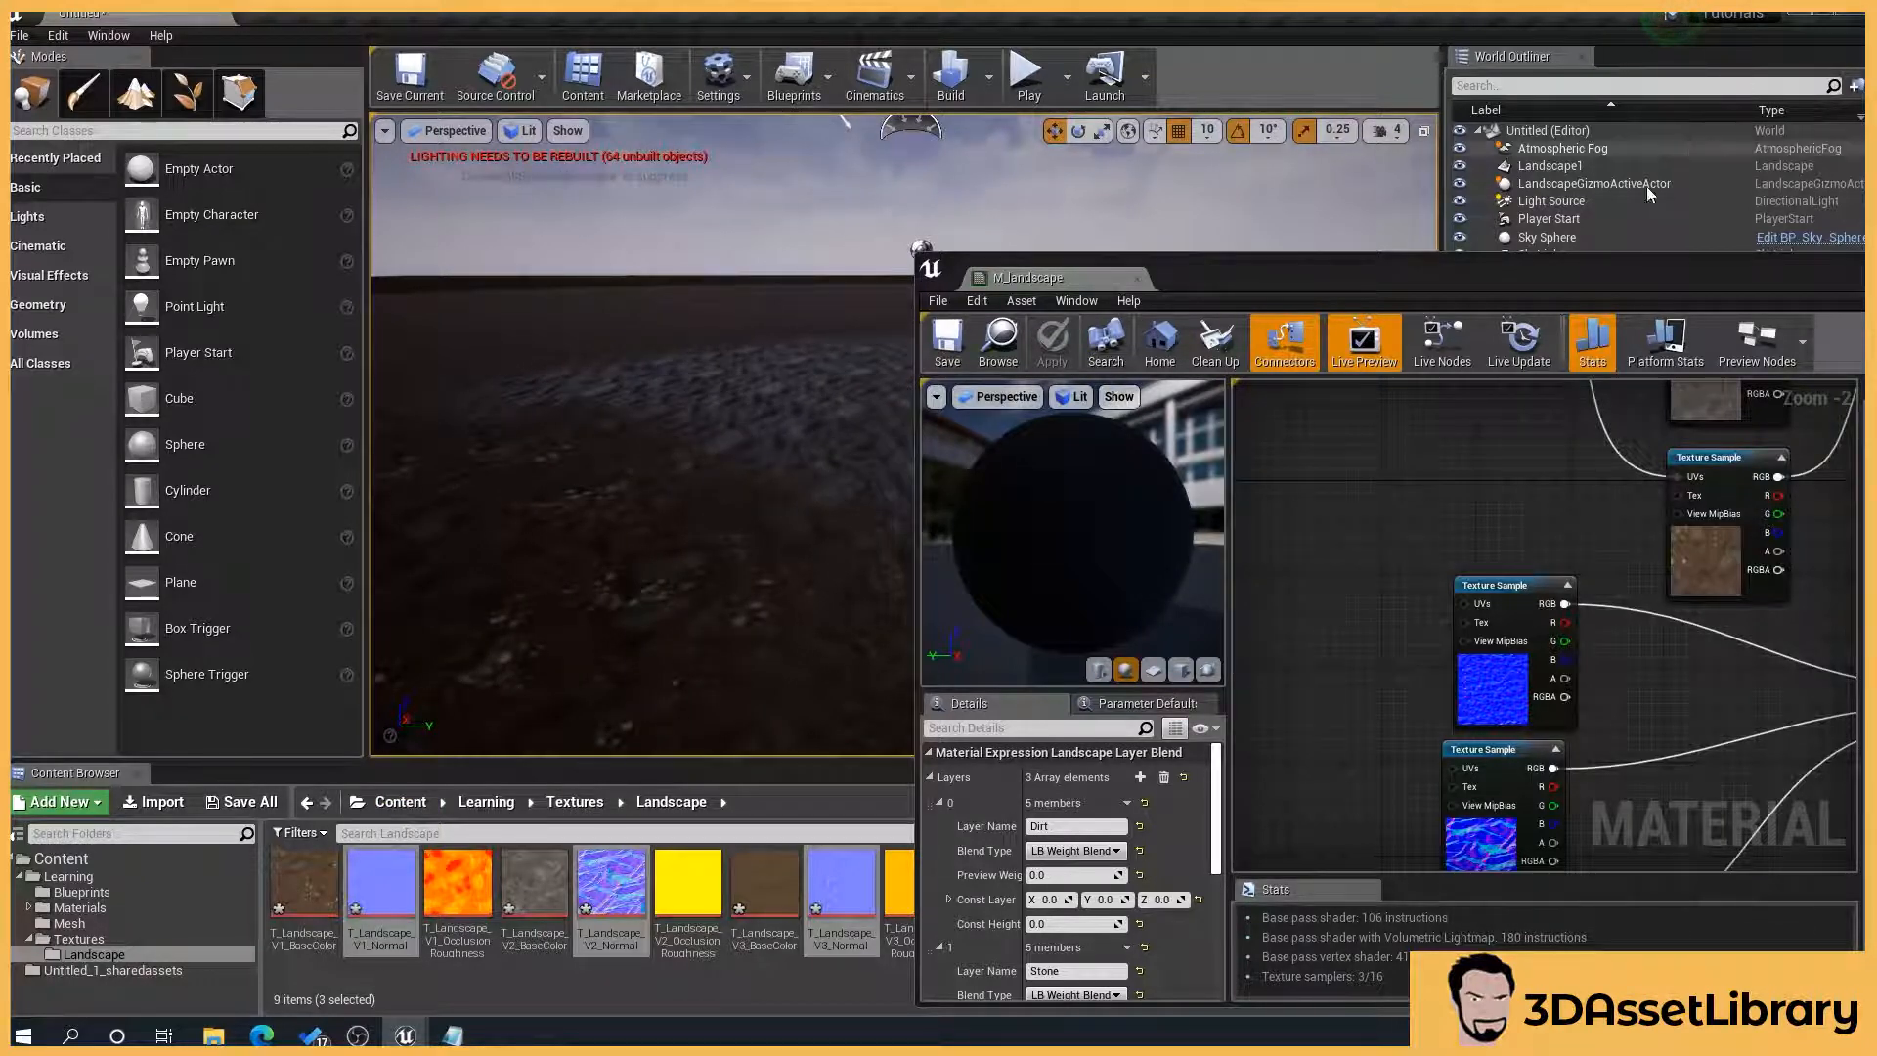
# Step: Add the V1, V2 and V3 OcclusionRoughness landscape textures to the M_landscape graph as samples below the normal maps
pyautogui.moveTo(1482, 262); pyautogui.dragTo(1212, 165)
pyautogui.scroll(-1, 1402, 558)
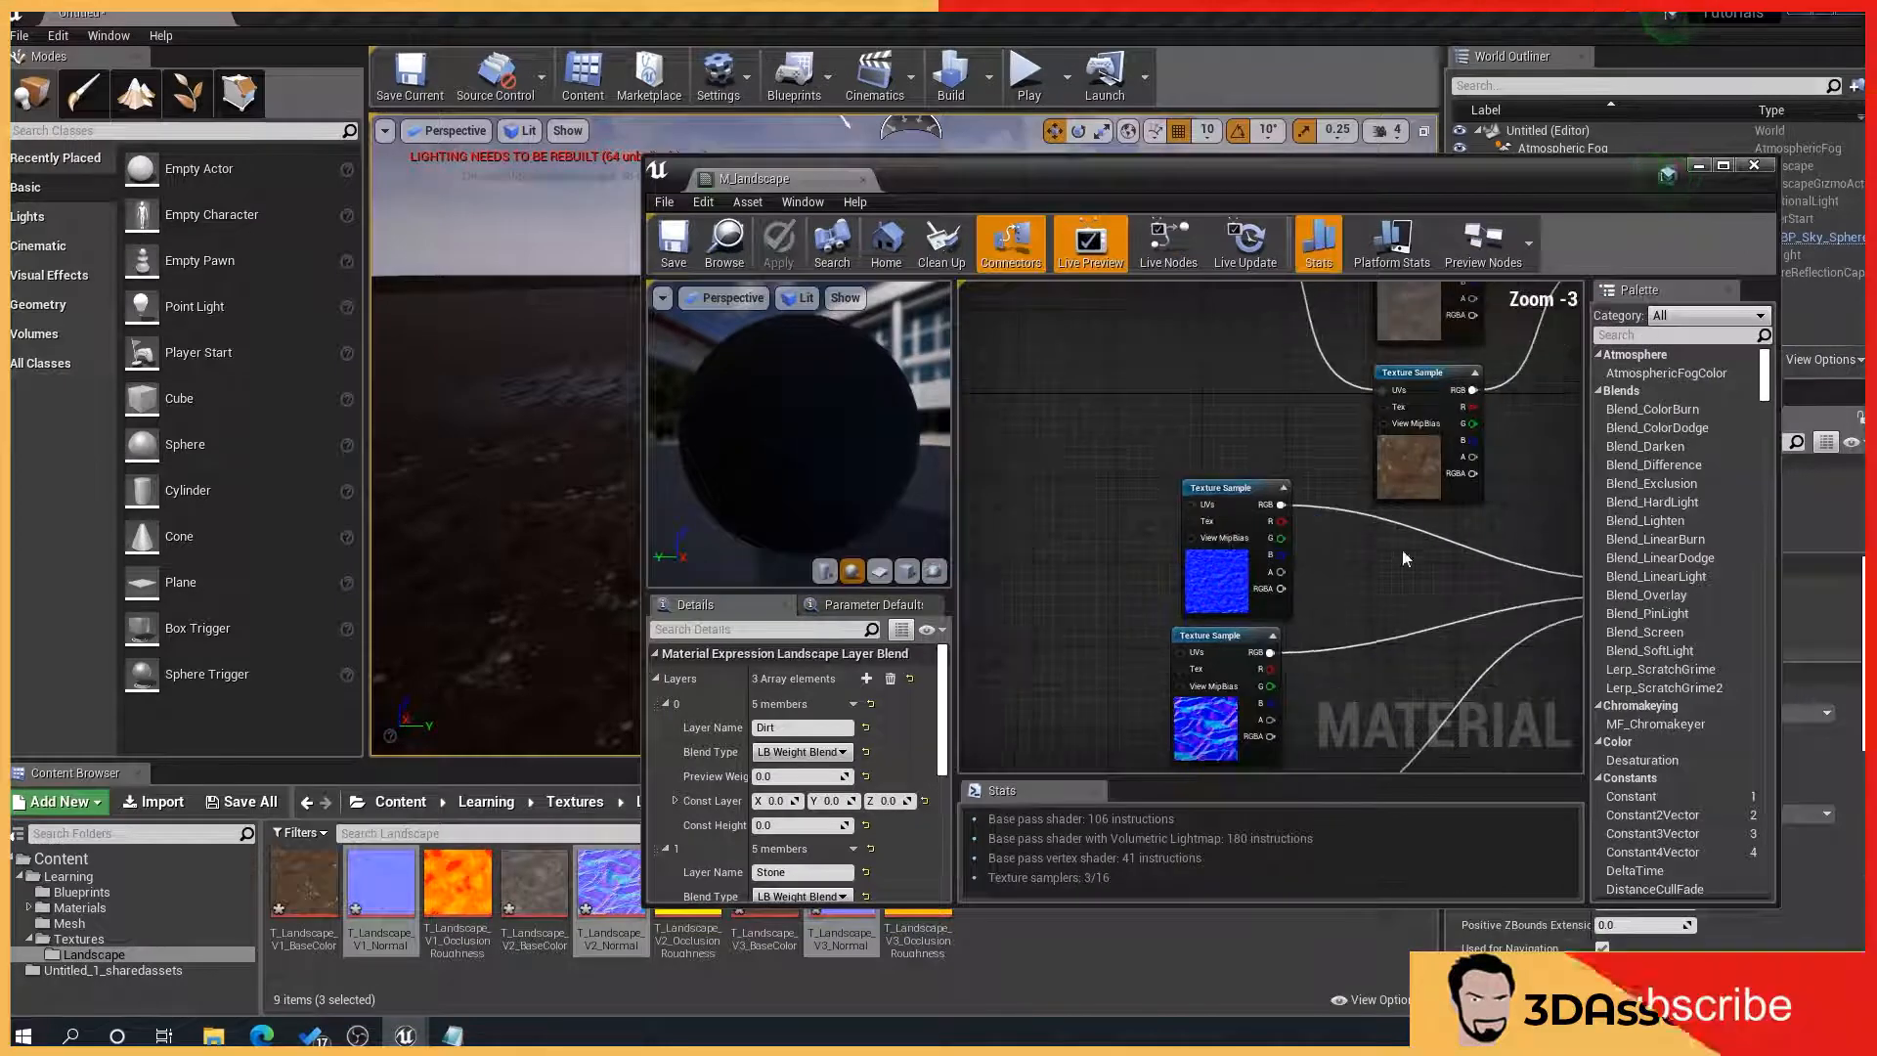
pyautogui.scroll(-3, 1218, 463)
pyautogui.click(457, 890)
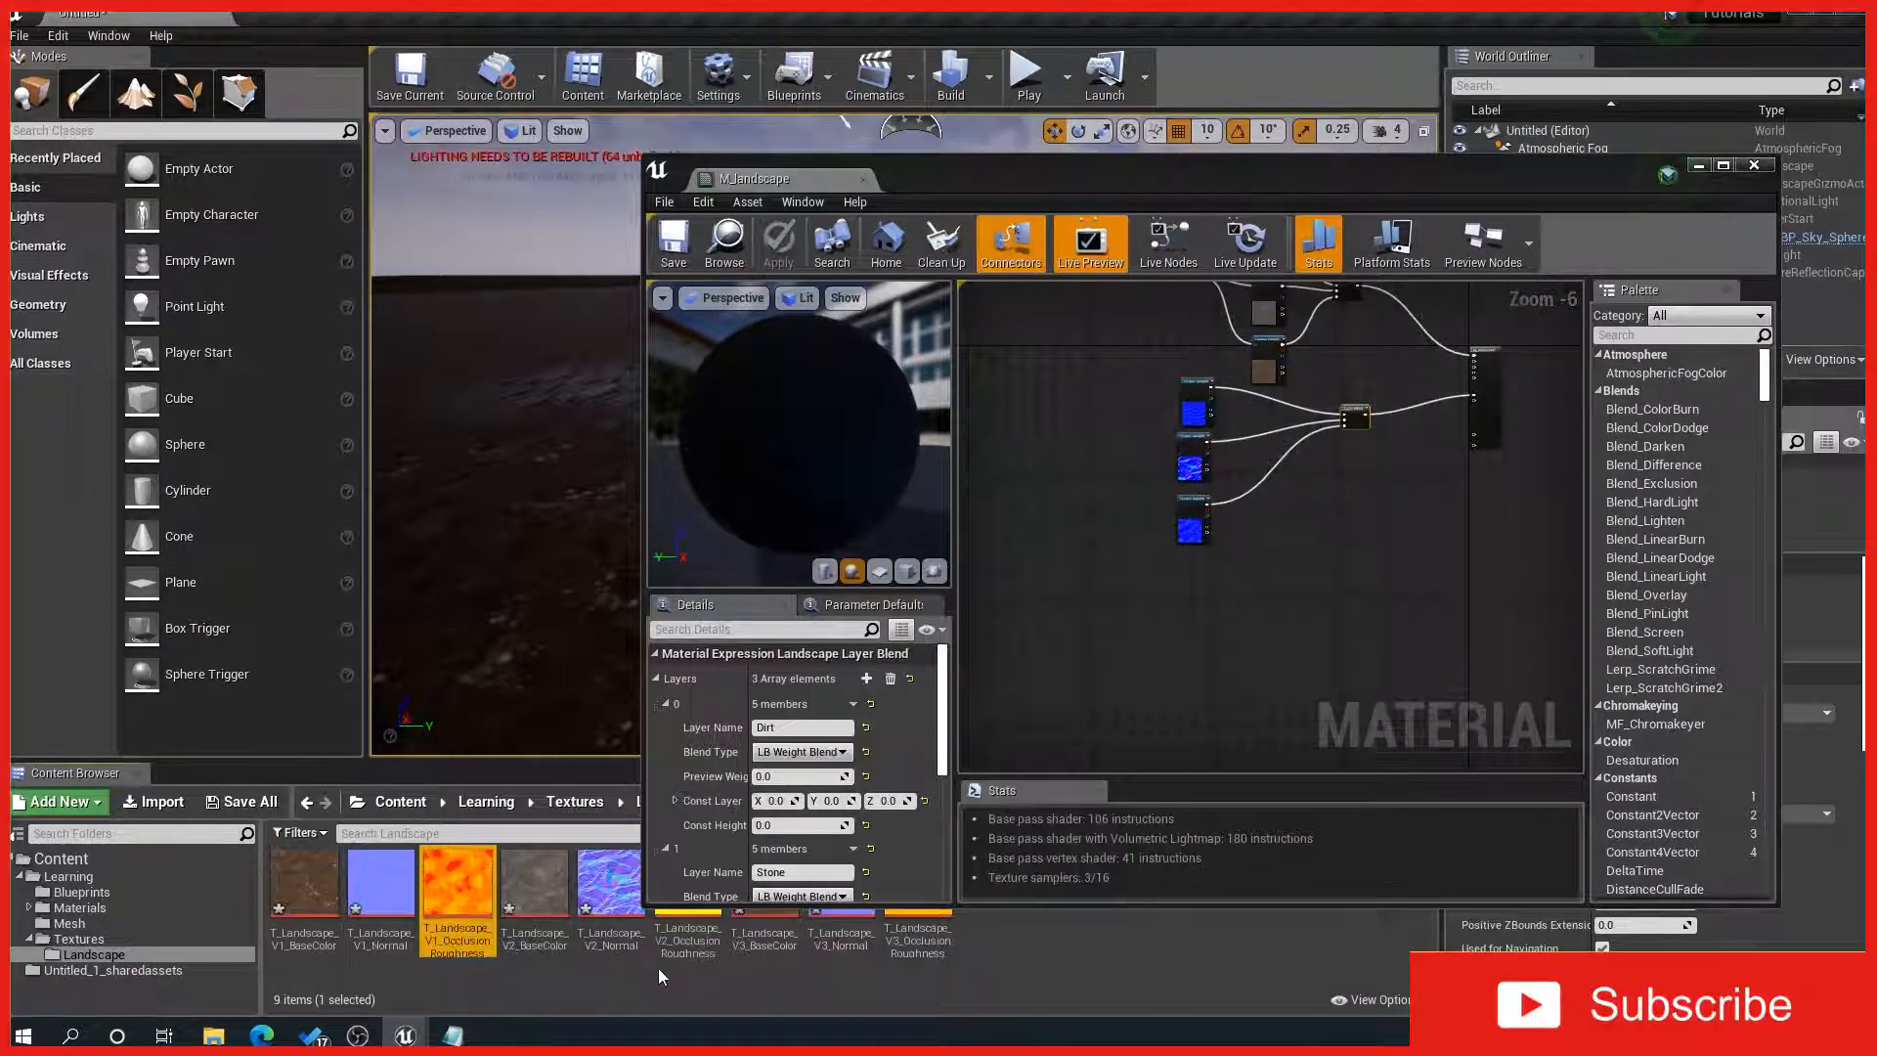
pyautogui.keyDown('ctrl'); pyautogui.click(688, 934); pyautogui.keyUp('ctrl')
pyautogui.keyDown('ctrl'); pyautogui.click(912, 941); pyautogui.keyUp('ctrl')
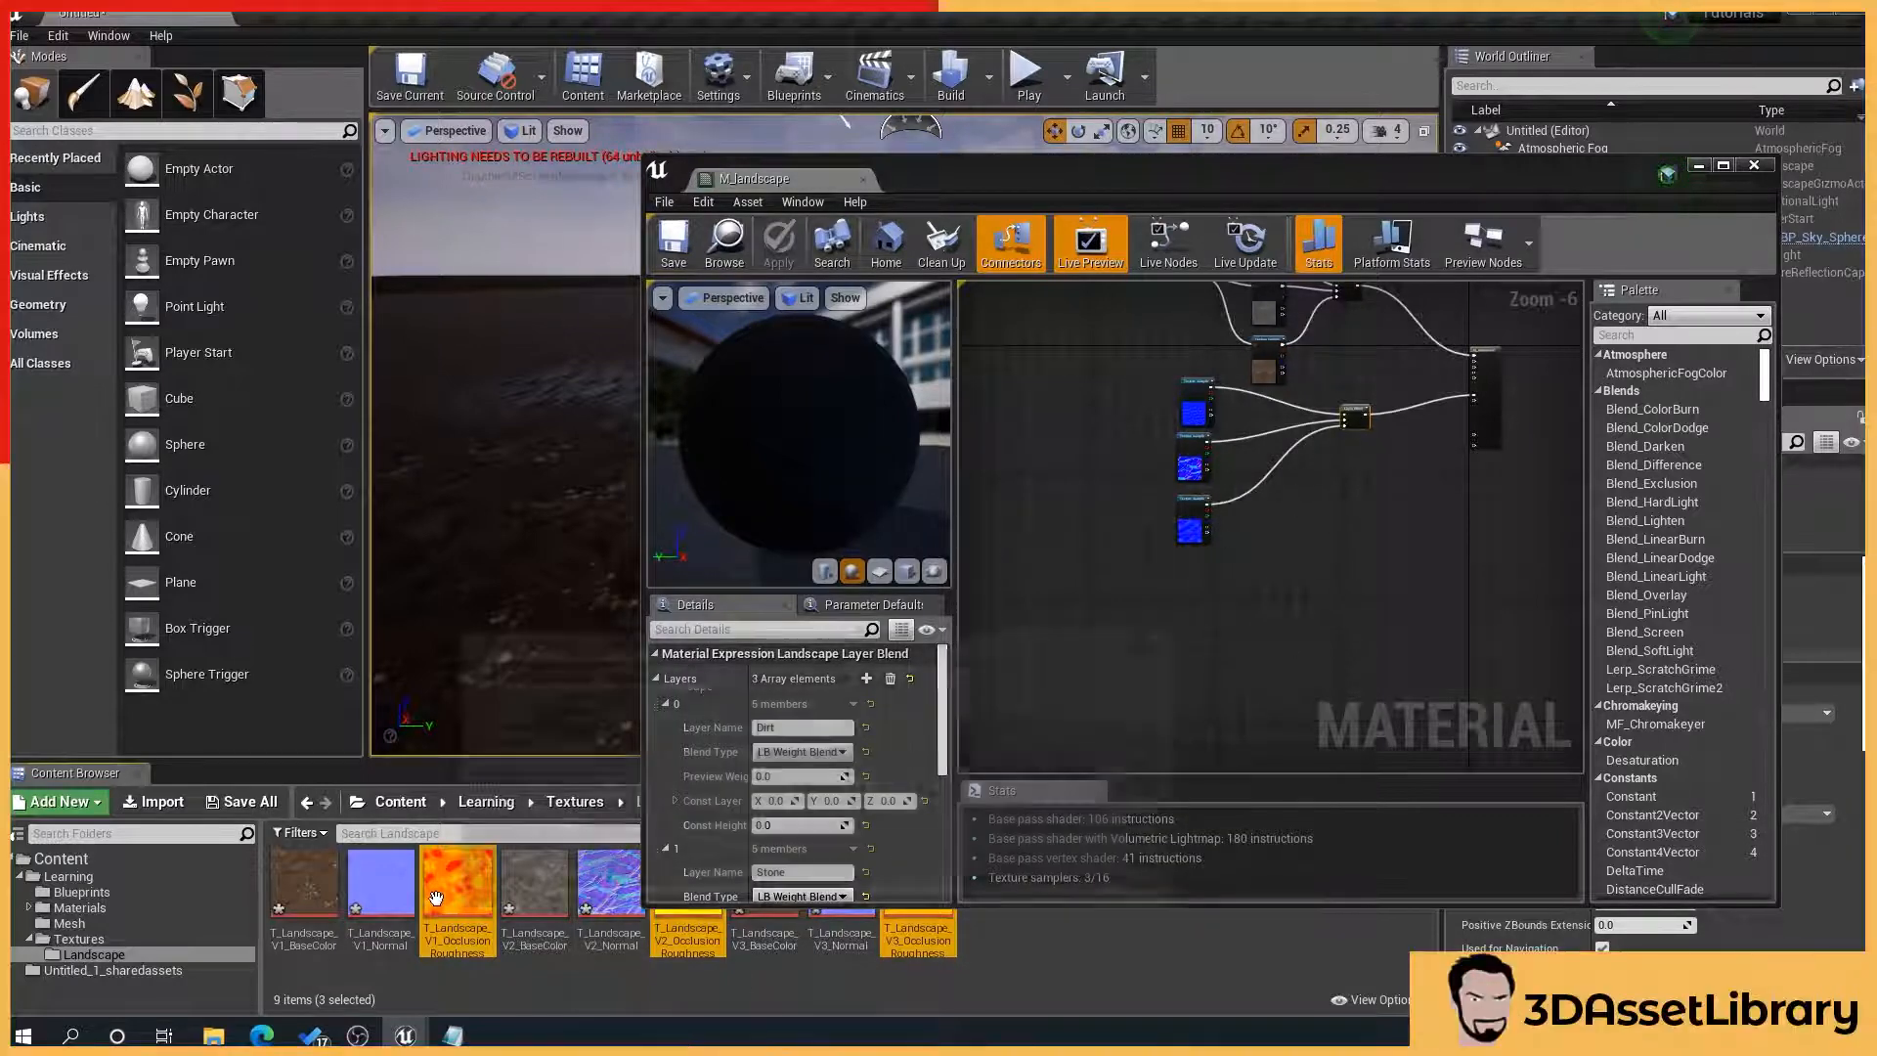
pyautogui.moveTo(443, 894); pyautogui.dragTo(1101, 683)
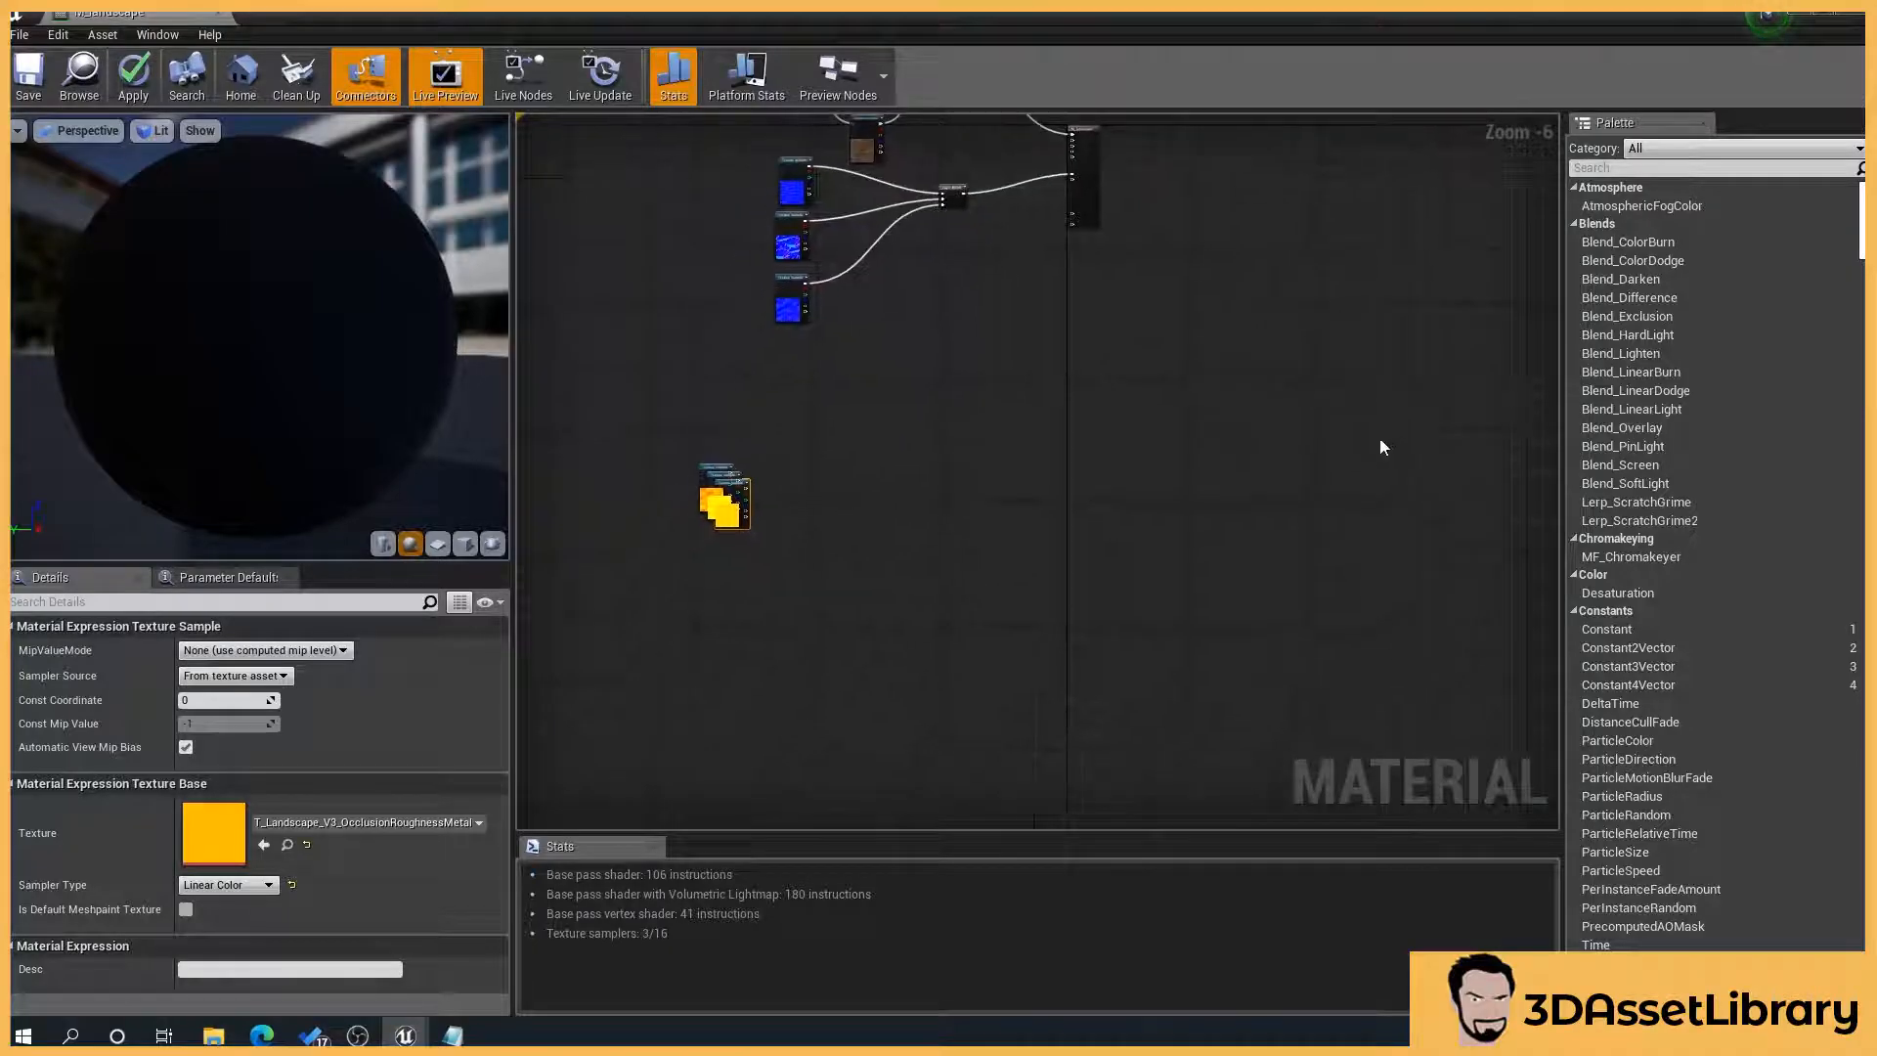
# Step: Stack the three OcclusionRoughness samples below the normal maps in layer order: V3, V2, then V1
pyautogui.scroll(2, 1382, 439)
pyautogui.moveTo(864, 456); pyautogui.dragTo(969, 503, button='right')
pyautogui.scroll(1, 909, 362)
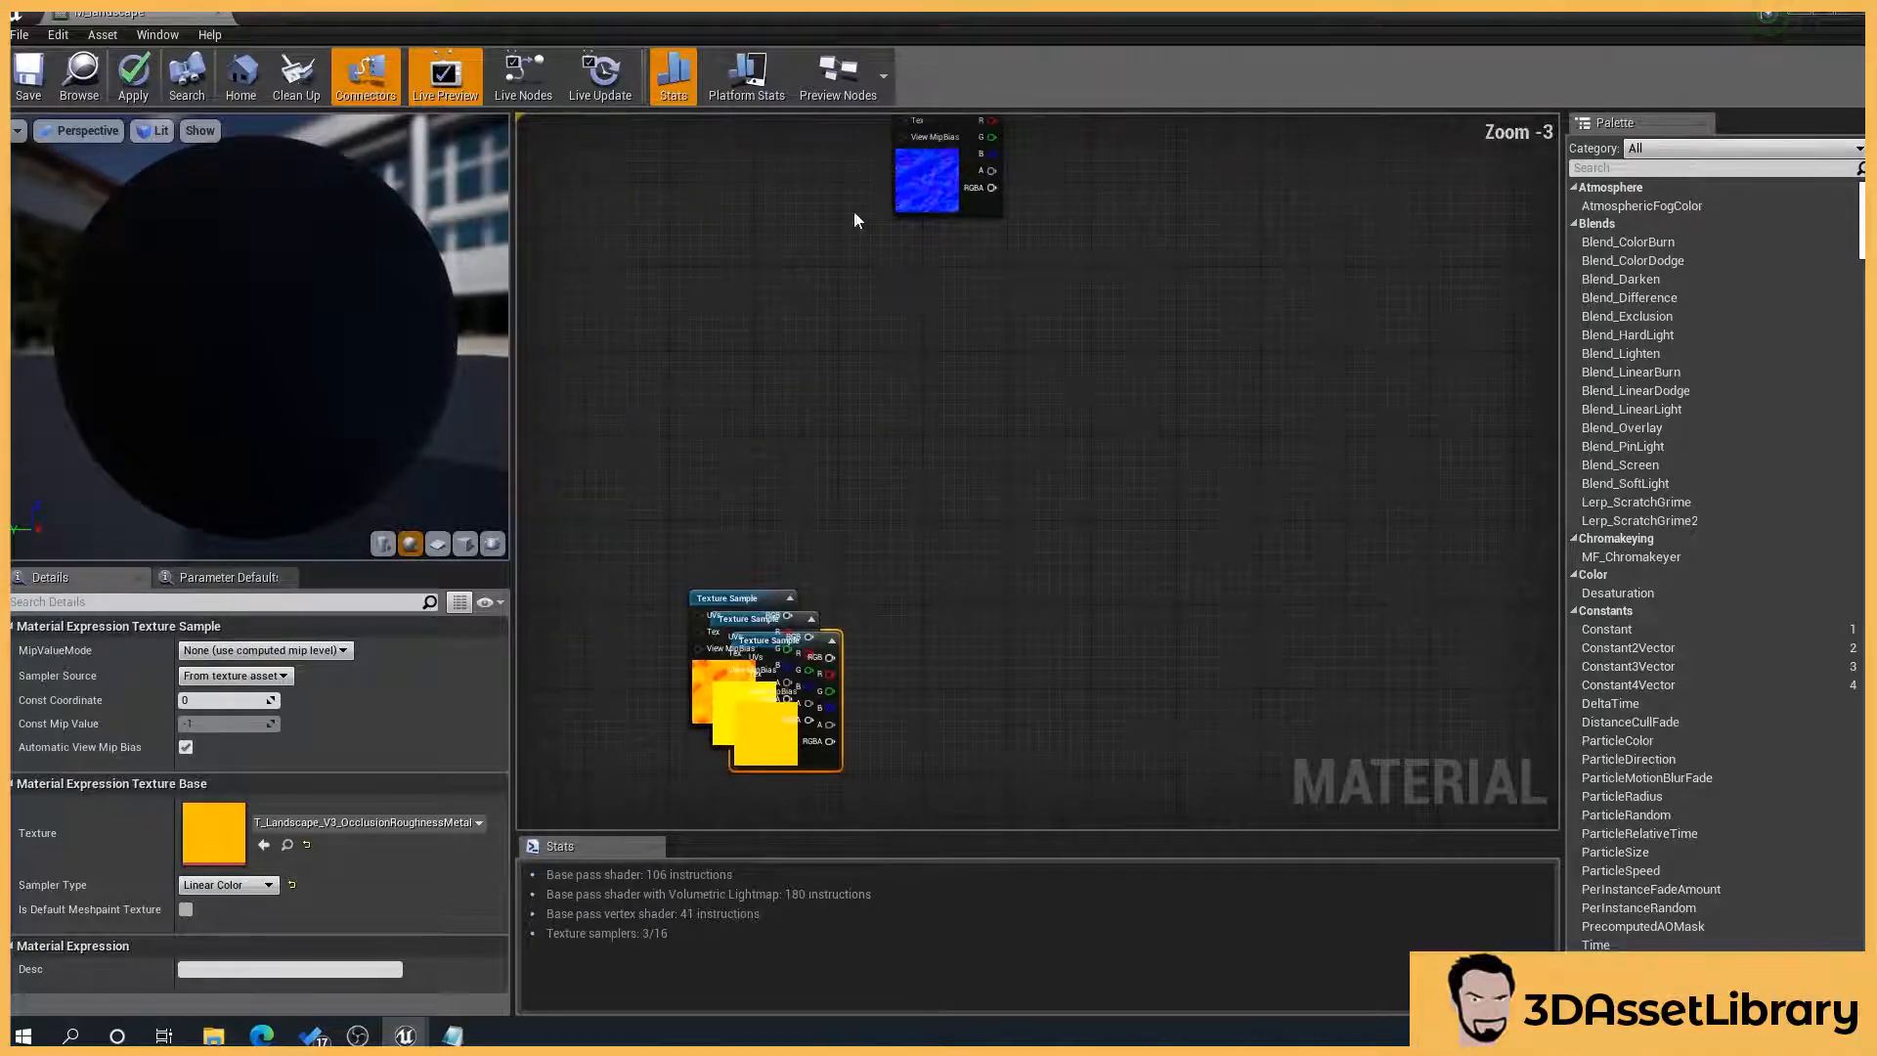
pyautogui.moveTo(735, 598); pyautogui.dragTo(907, 331)
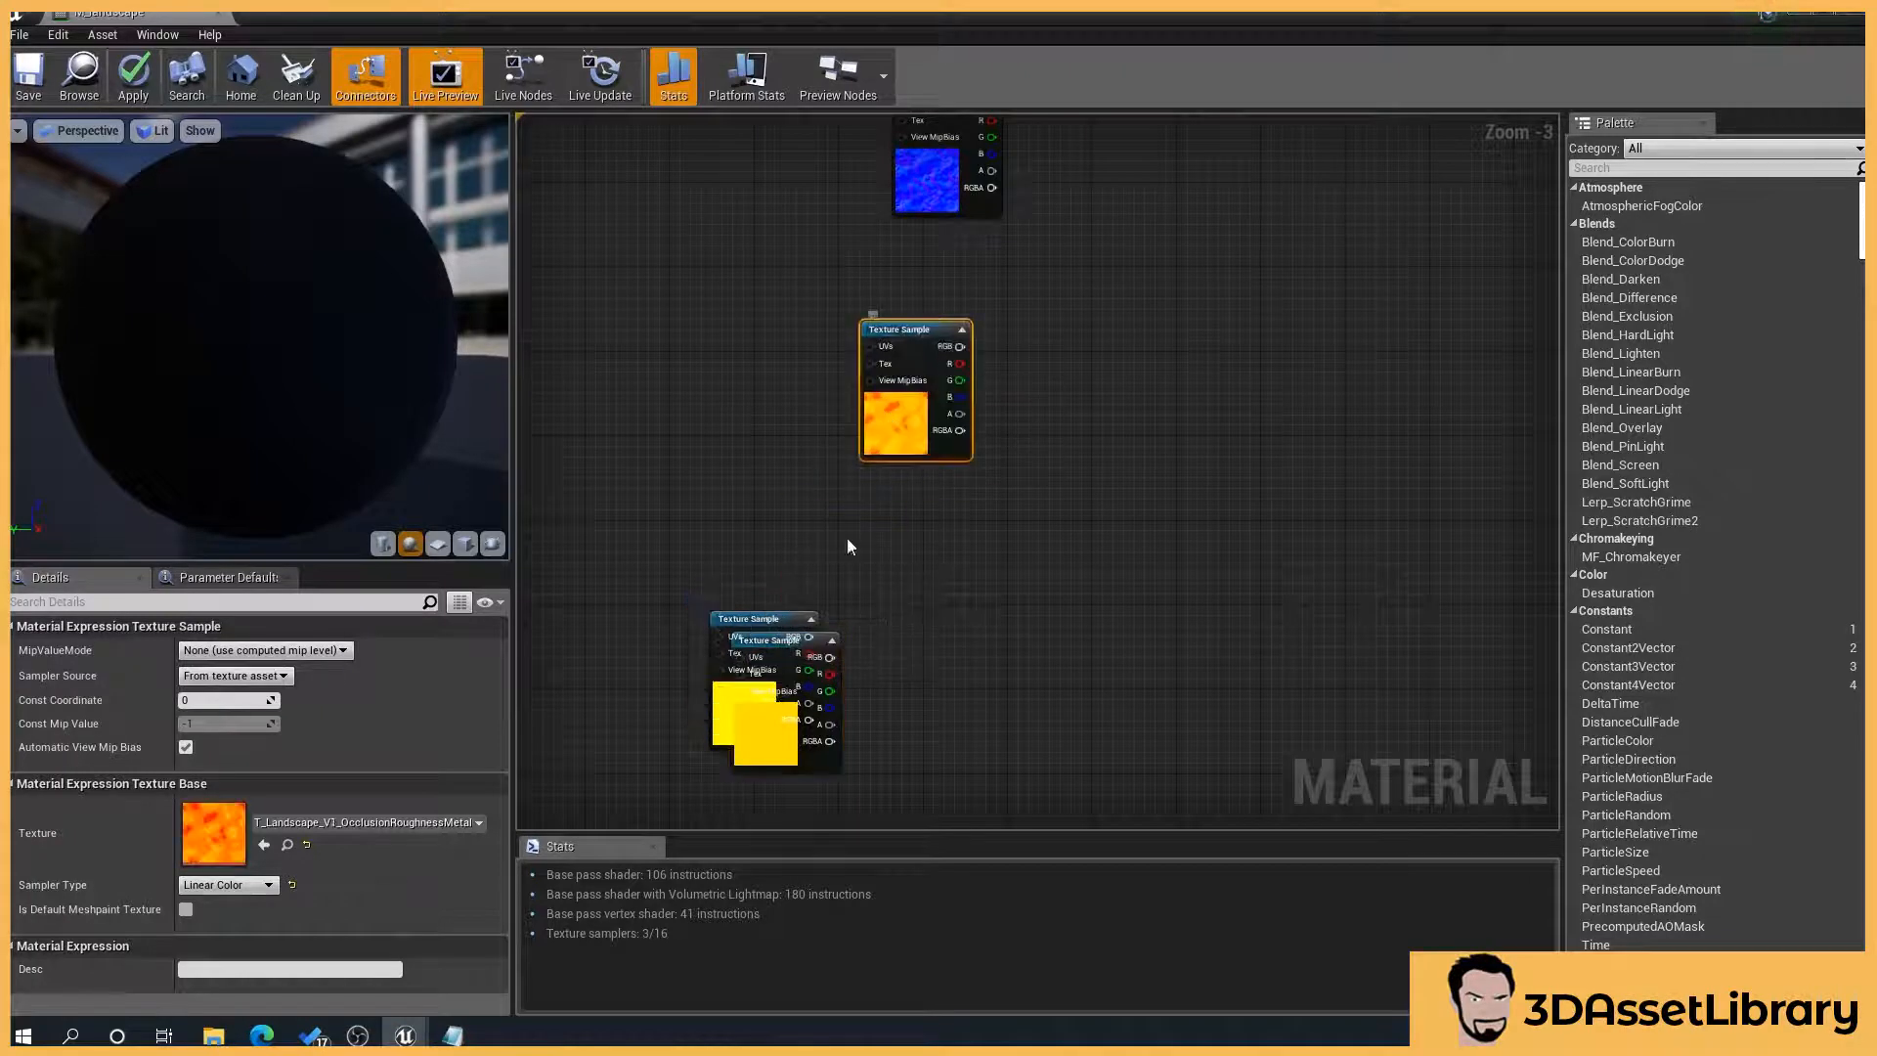
pyautogui.moveTo(744, 617); pyautogui.dragTo(778, 402)
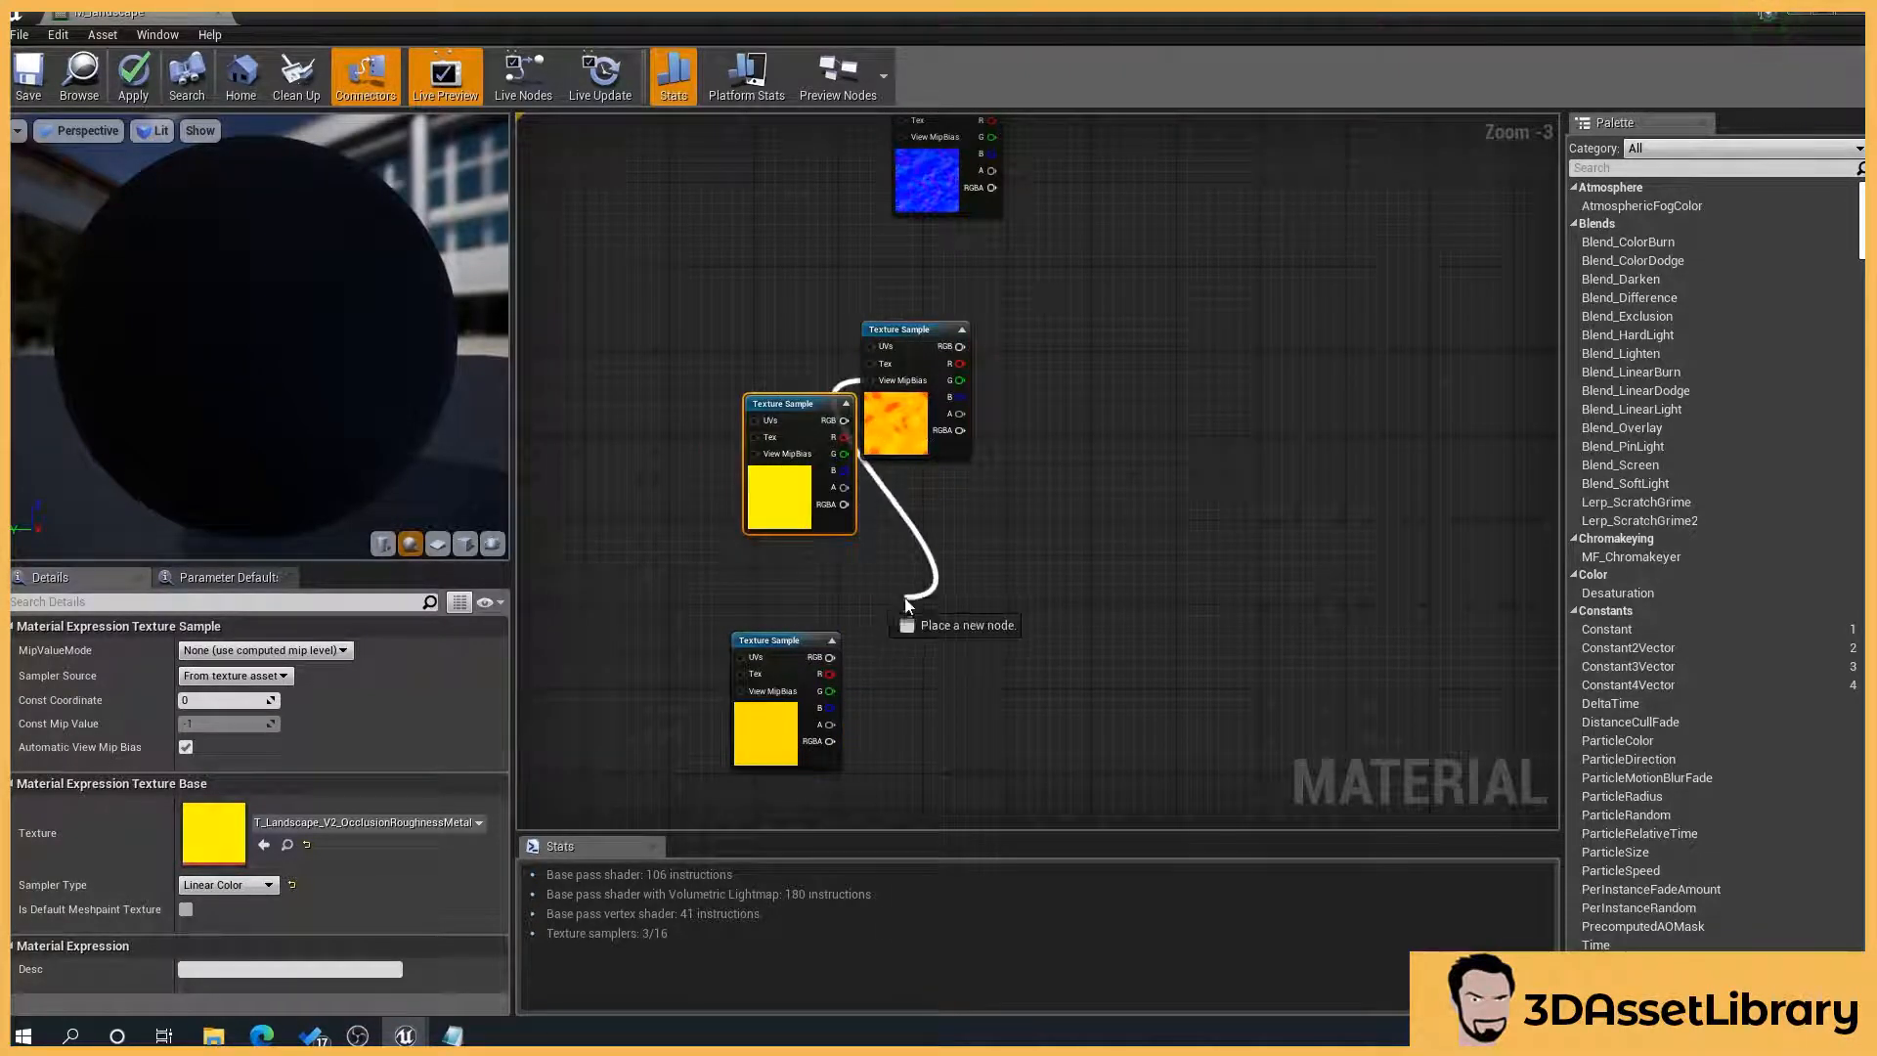
pyautogui.moveTo(905, 599); pyautogui.dragTo(904, 598)
pyautogui.click(1055, 458)
pyautogui.moveTo(926, 448); pyautogui.dragTo(927, 690)
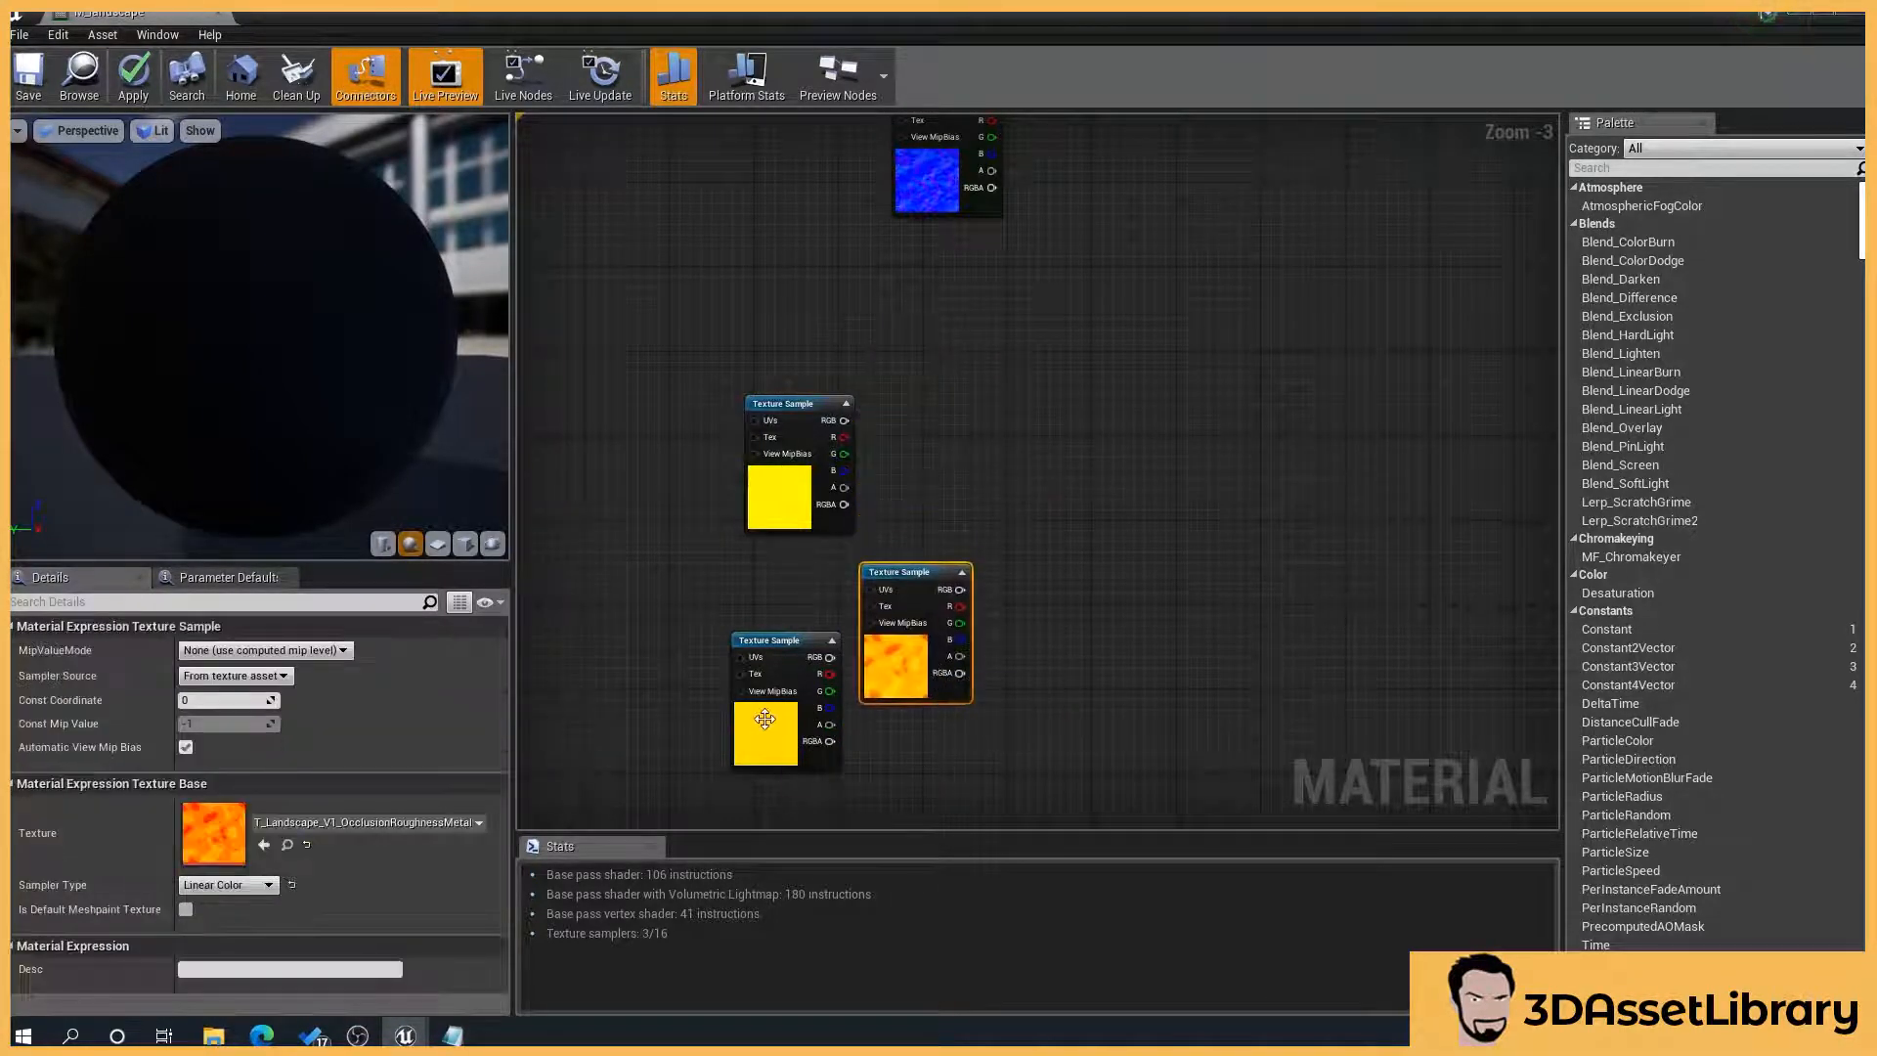
pyautogui.moveTo(765, 718); pyautogui.dragTo(924, 328)
pyautogui.moveTo(791, 489); pyautogui.dragTo(917, 498)
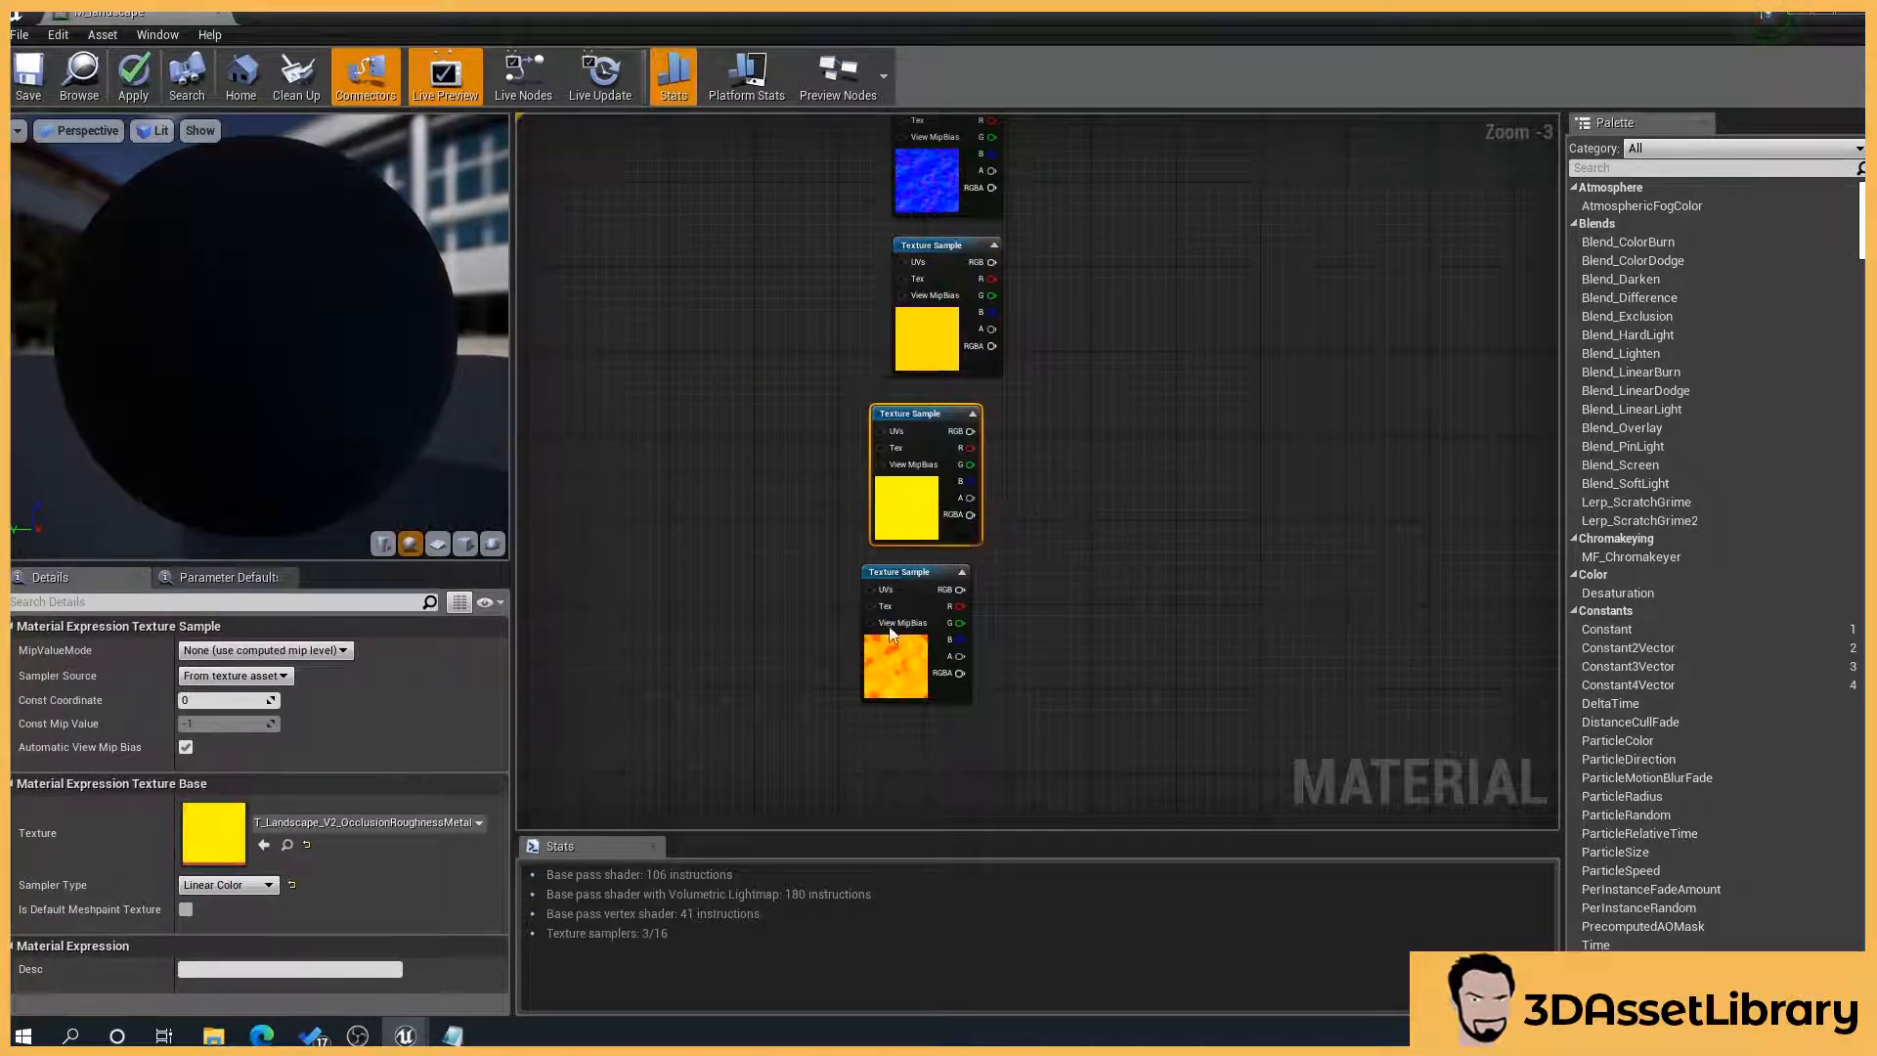
pyautogui.moveTo(891, 636); pyautogui.dragTo(910, 622)
# Step: Duplicate the normal maps' Layer Blend node and place the copy below it in the graph
pyautogui.moveTo(1157, 461); pyautogui.dragTo(1024, 613, button='right')
pyautogui.moveTo(1098, 464); pyautogui.dragTo(1042, 607, button='right')
pyautogui.scroll(-1, 1042, 607)
pyautogui.moveTo(1175, 479); pyautogui.dragTo(1144, 404, button='right')
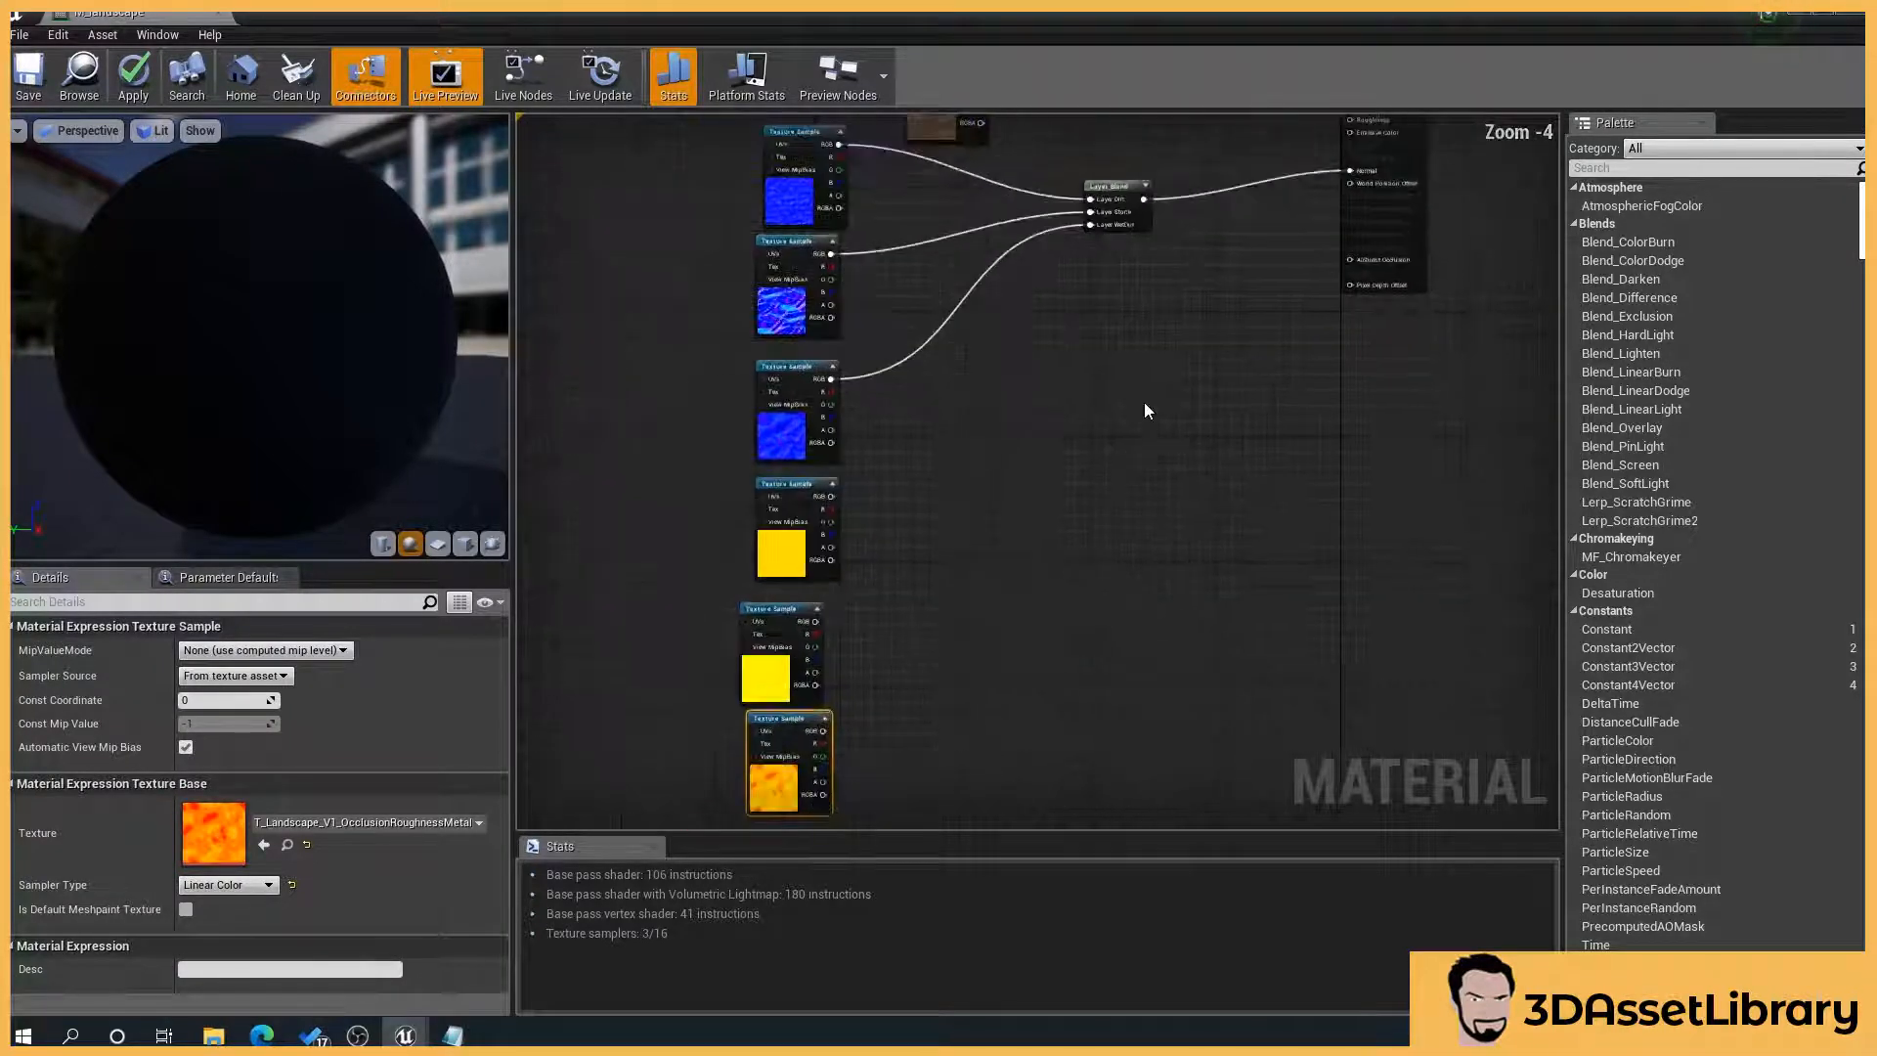
pyautogui.scroll(-1, 1145, 402)
pyautogui.moveTo(1121, 251); pyautogui.dragTo(1122, 250)
pyautogui.click(1128, 232)
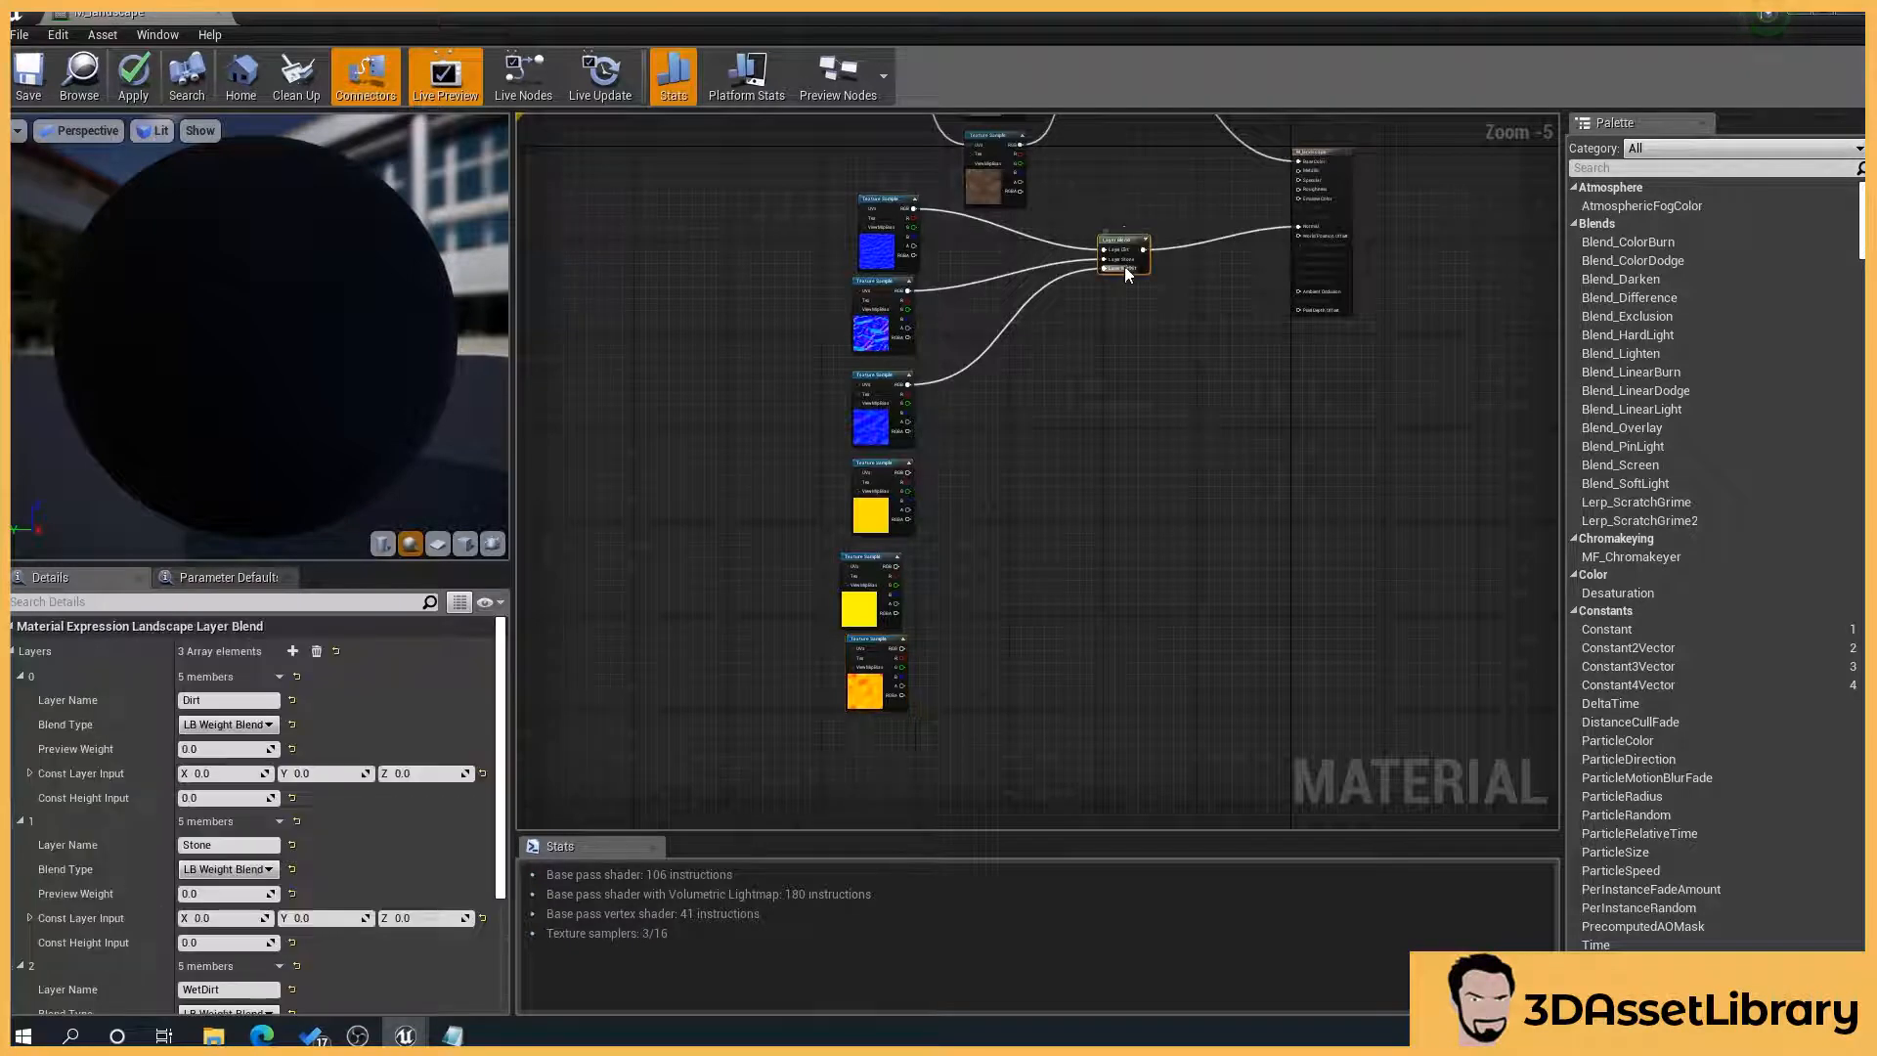
pyautogui.hotkey('ctrl', 'c')
pyautogui.hotkey('ctrl', 'v')
pyautogui.scroll(2, 1085, 449)
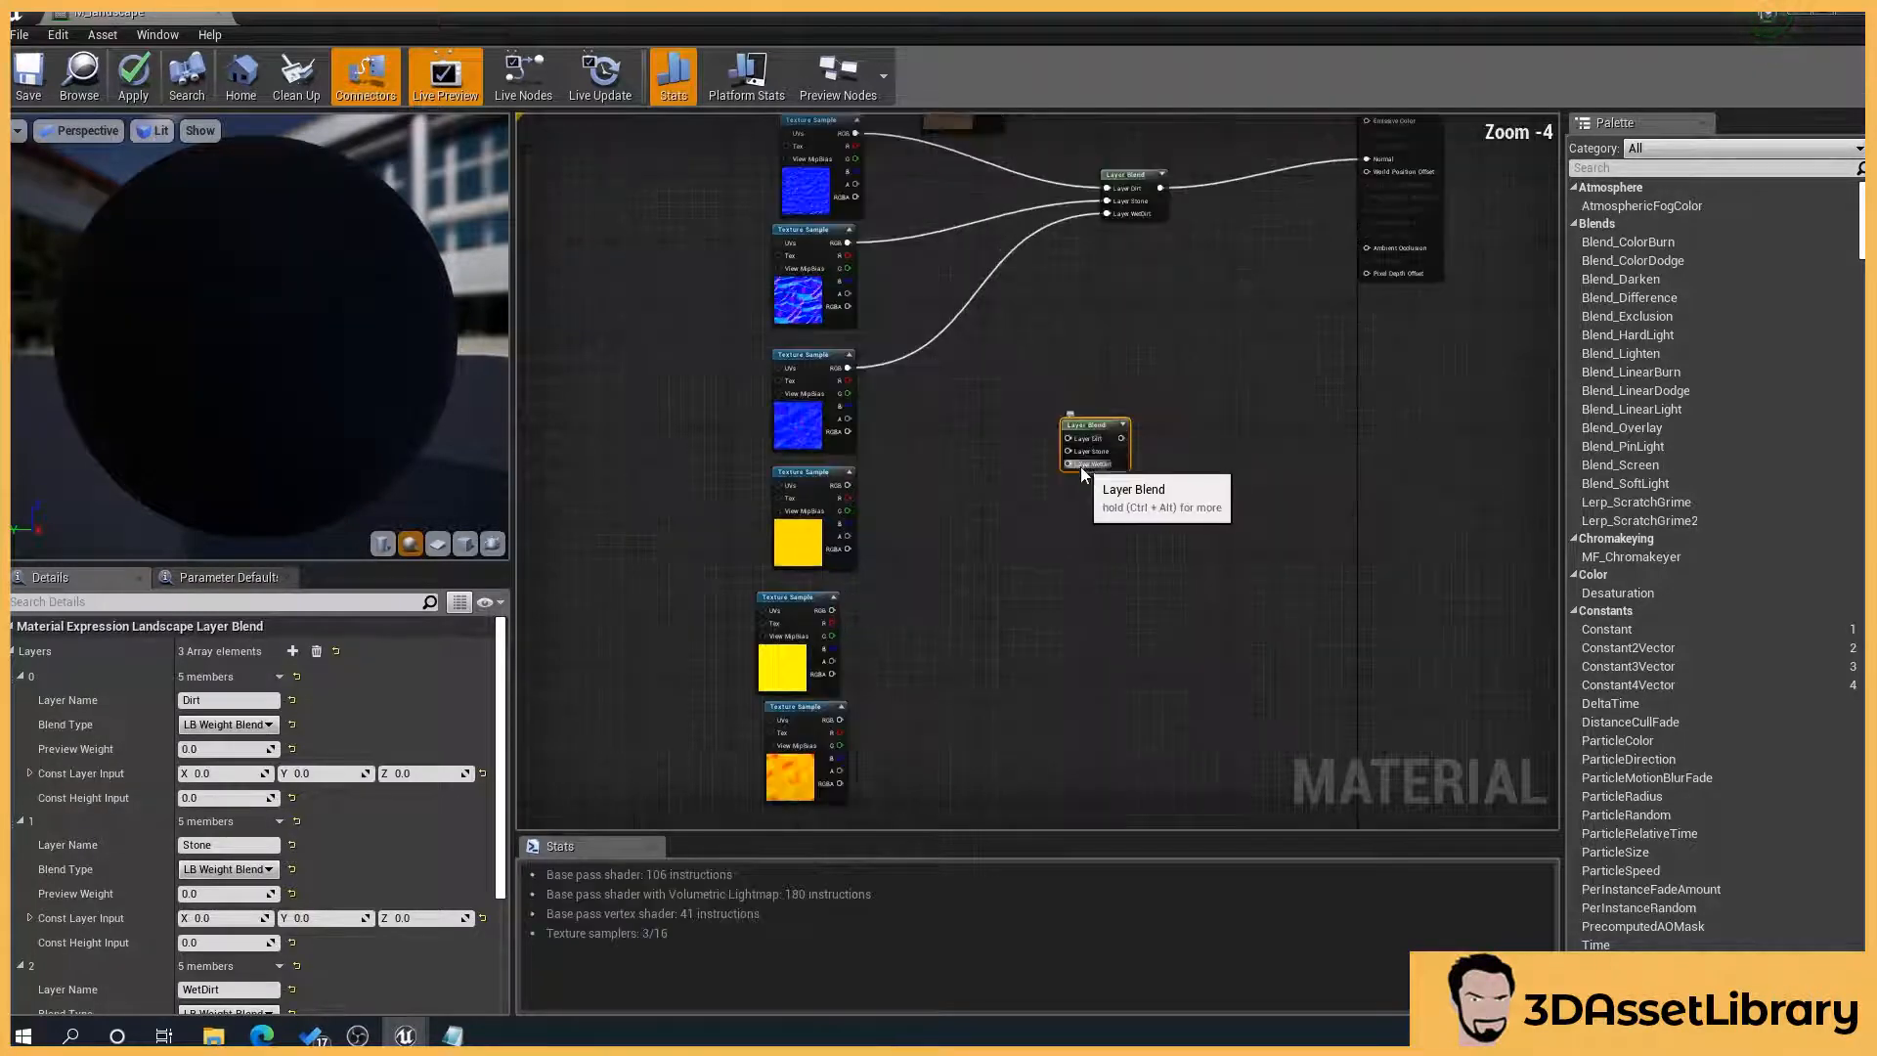
# Step: Connect the red channels of V3, V2 and V1 to Layer Dirt, Stone and WetDirt, and the blend to Ambient Occlusion
pyautogui.moveTo(917, 571); pyautogui.dragTo(873, 627, button='right')
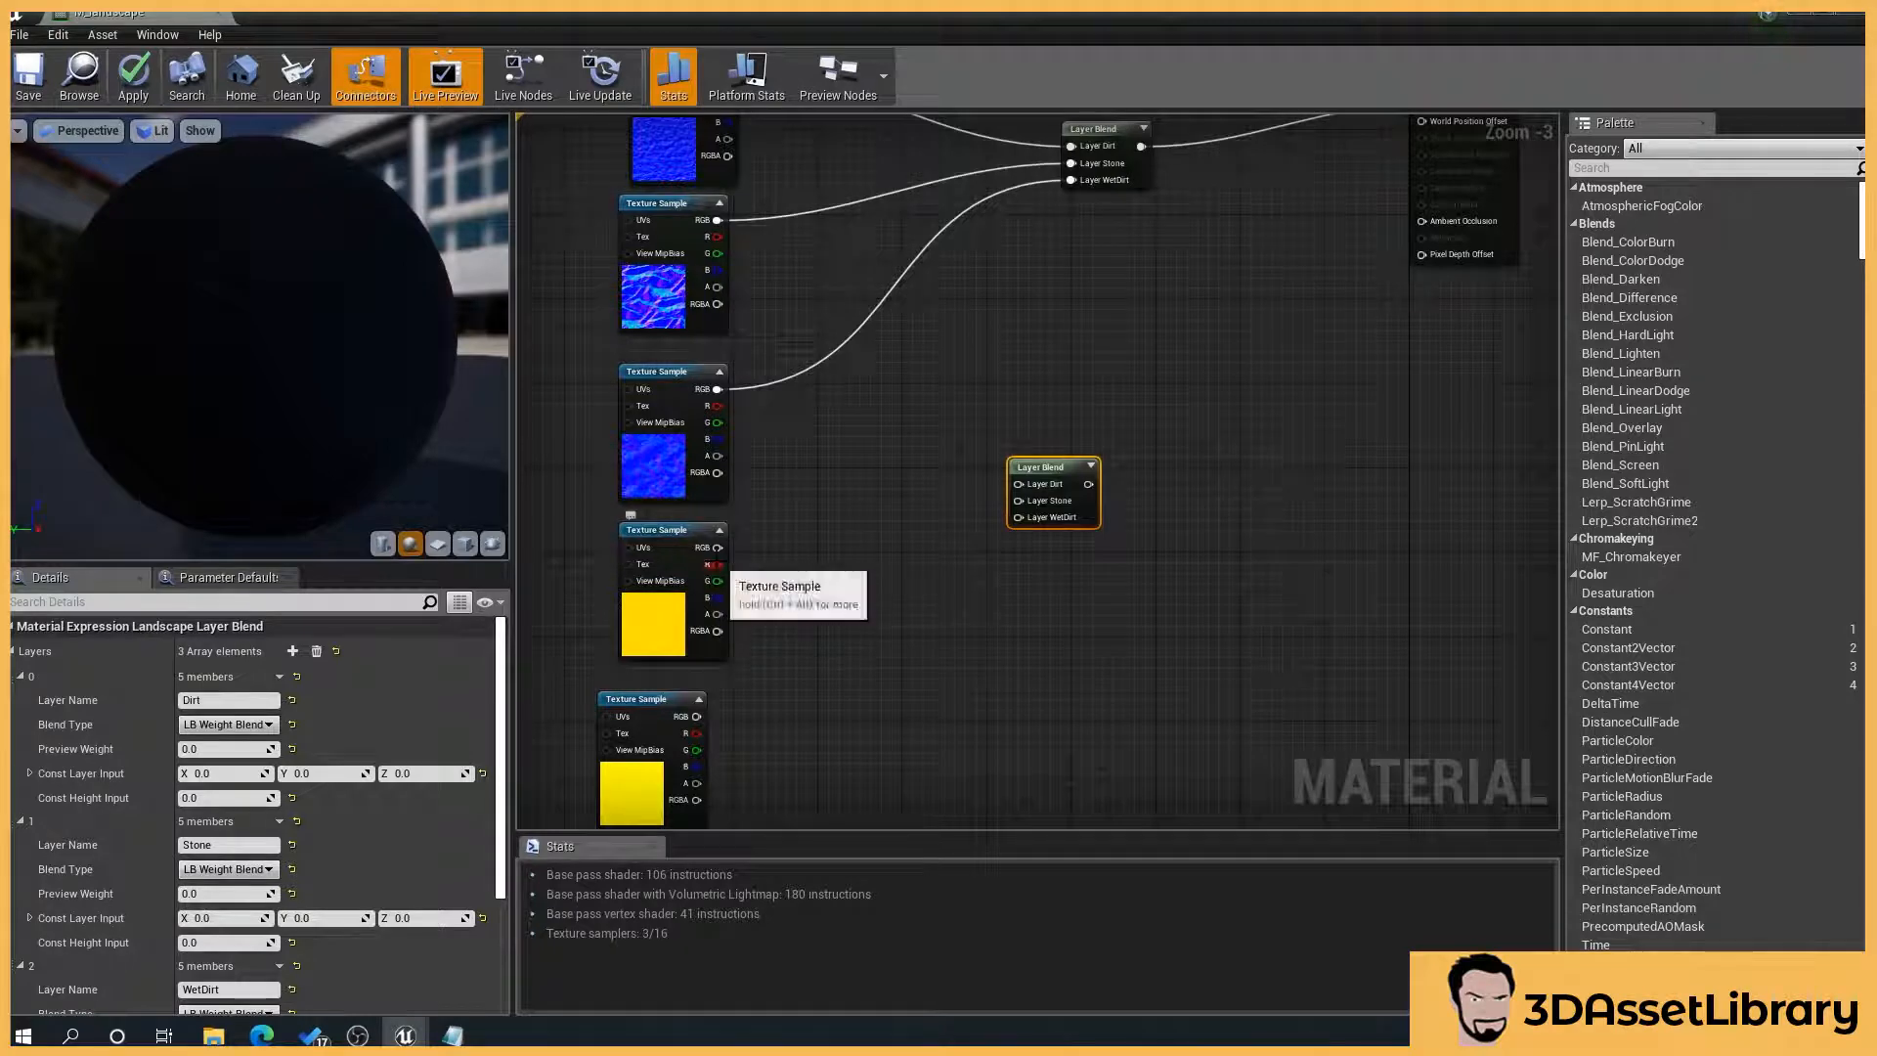
pyautogui.moveTo(897, 626); pyautogui.dragTo(861, 706, button='right')
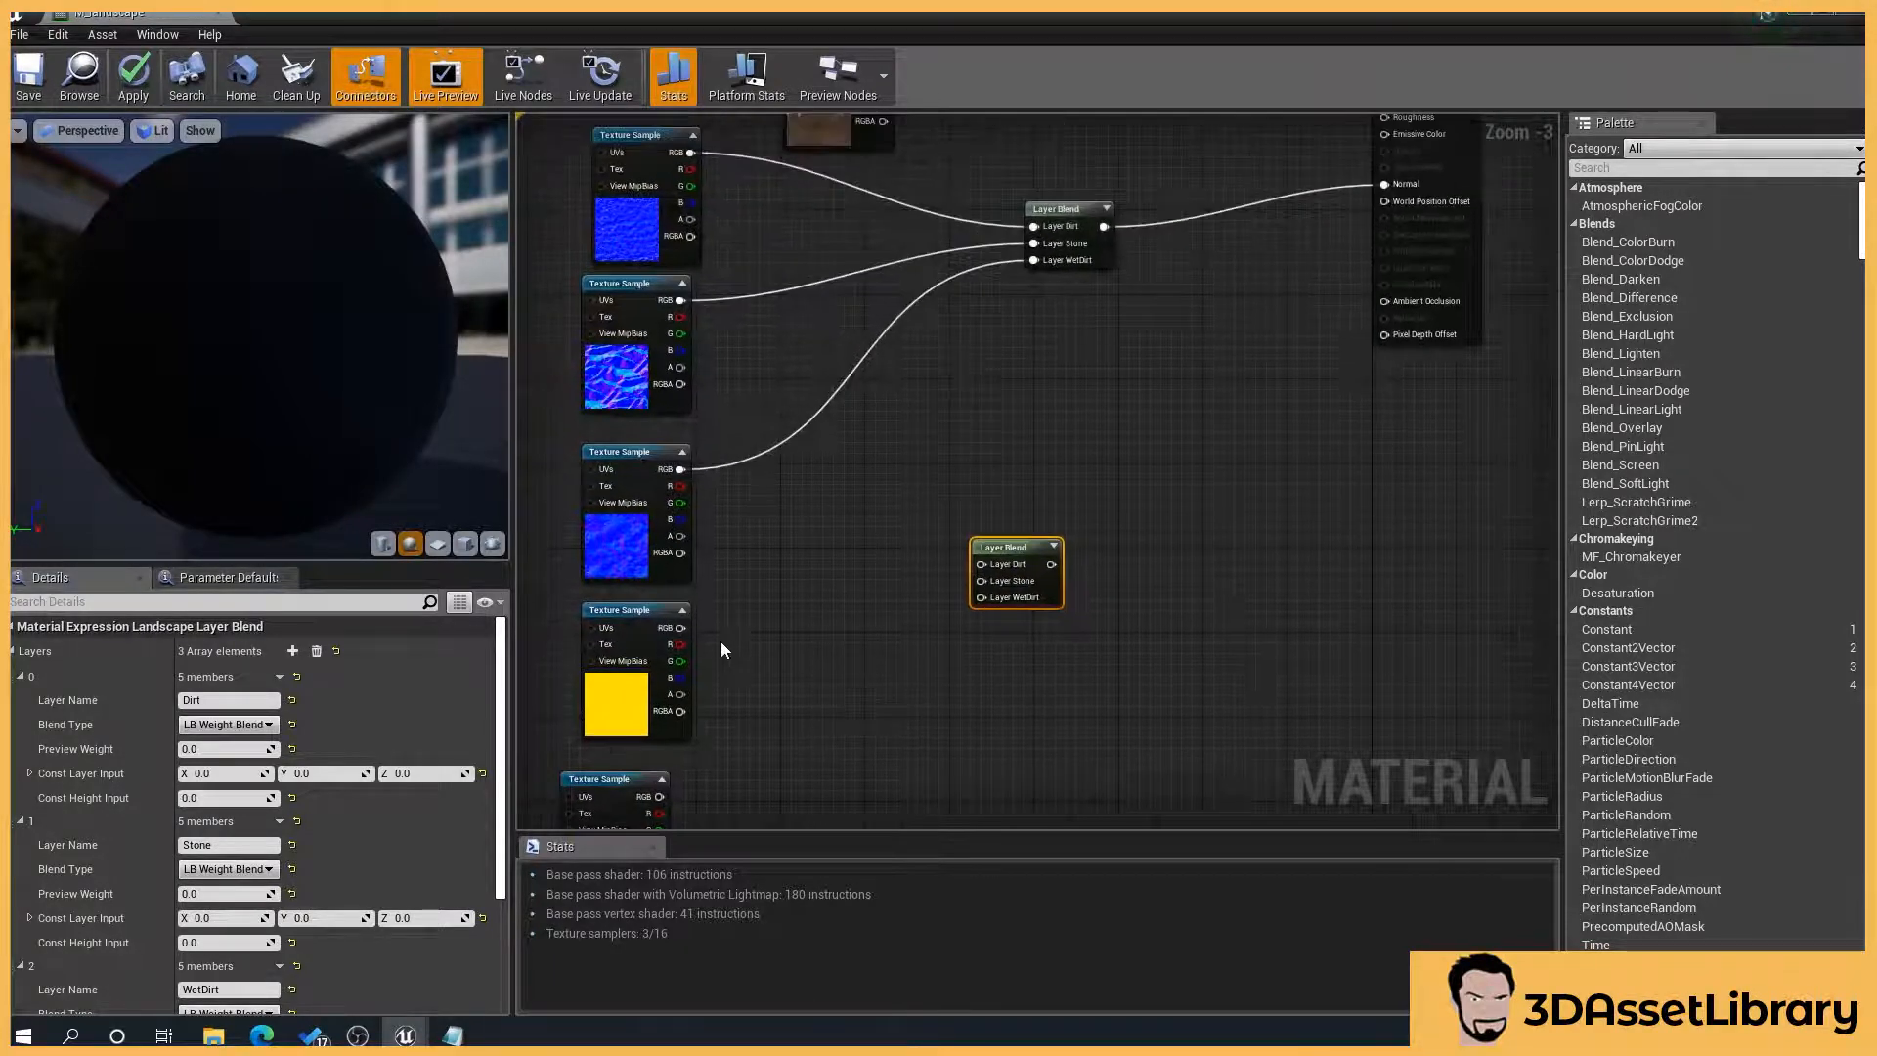
pyautogui.moveTo(680, 644); pyautogui.dragTo(985, 566)
pyautogui.moveTo(866, 681); pyautogui.dragTo(913, 492, button='right')
pyautogui.rightClick(915, 489)
pyautogui.click(705, 637)
pyautogui.moveTo(694, 630); pyautogui.dragTo(1025, 398)
pyautogui.moveTo(1026, 399); pyautogui.dragTo(1064, 343, button='right')
pyautogui.moveTo(753, 723); pyautogui.dragTo(1064, 360)
pyautogui.moveTo(1229, 386); pyautogui.dragTo(943, 680, button='right')
pyautogui.moveTo(850, 633); pyautogui.dragTo(1190, 374)
# Step: Duplicate the Ambient Occlusion Layer Blend node and place the copy directly below it
pyautogui.moveTo(888, 658); pyautogui.dragTo(994, 533, button='right')
pyautogui.click(921, 487)
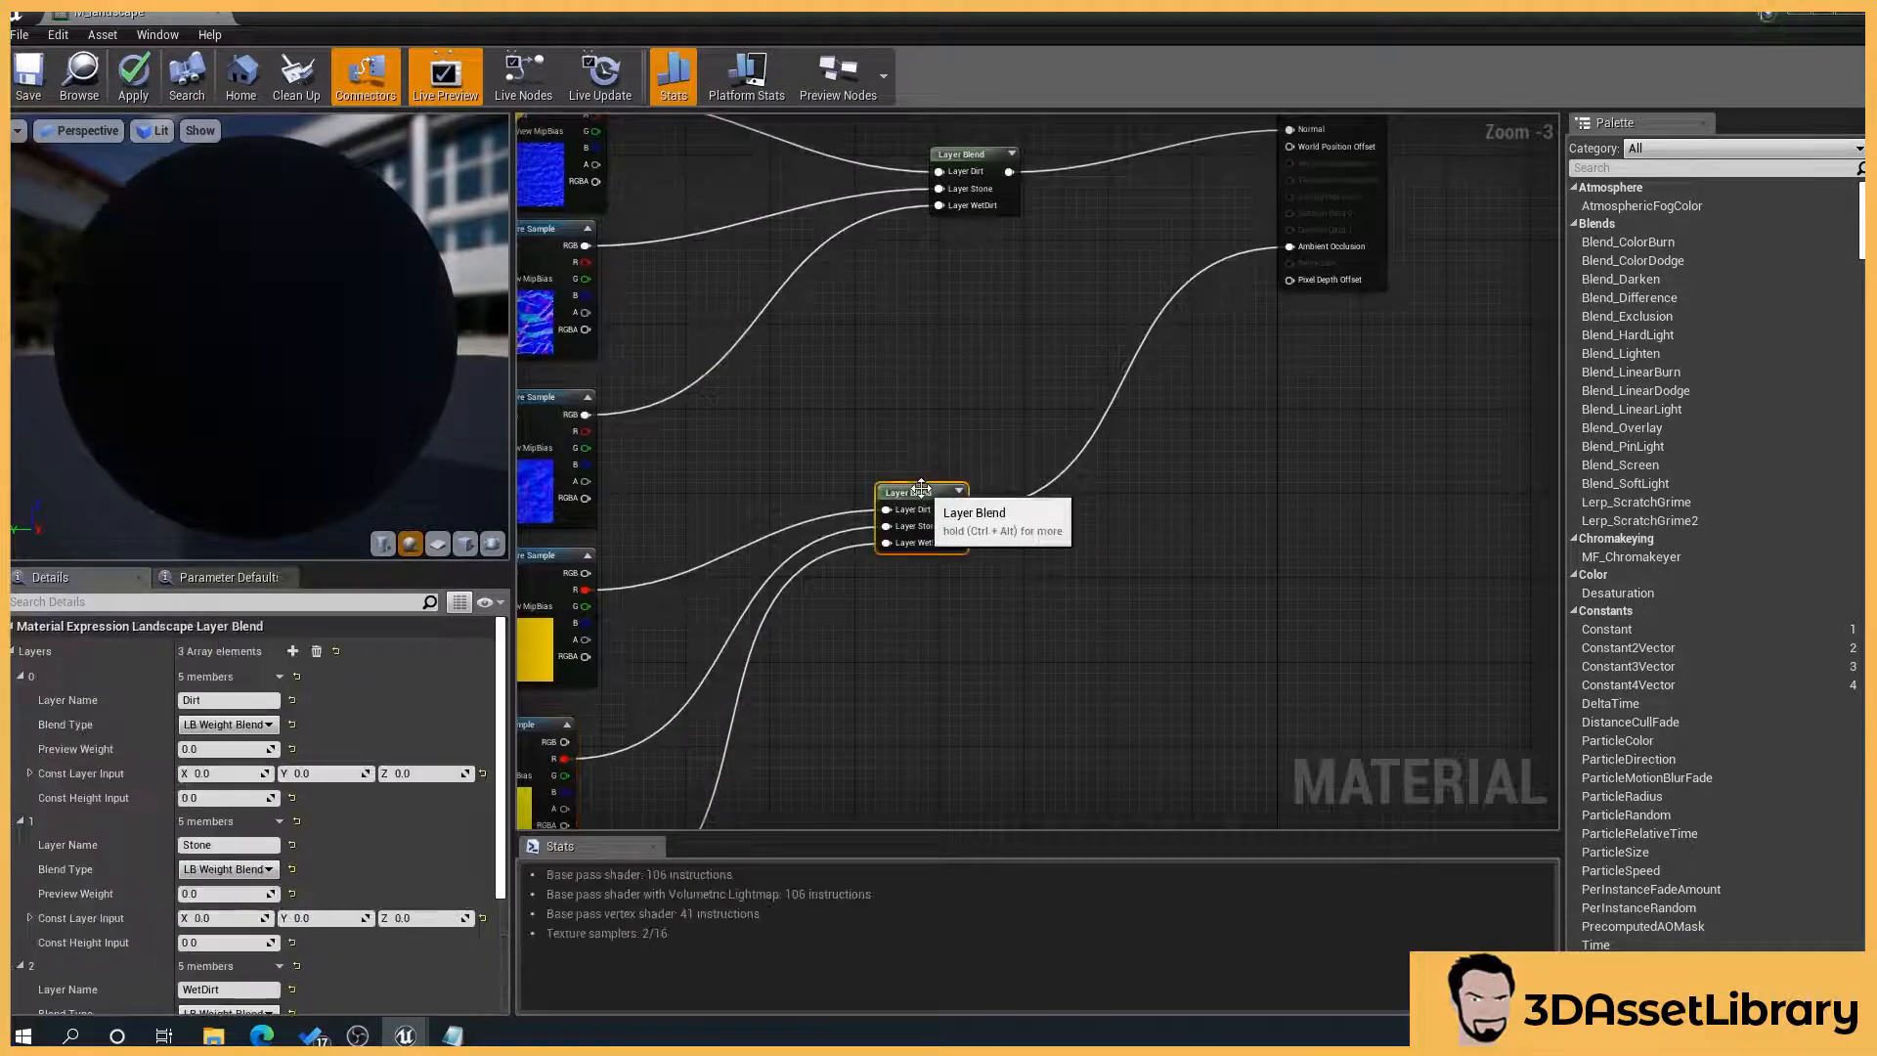
pyautogui.hotkey('ctrl', 'c')
pyautogui.hotkey('ctrl', 'v')
pyautogui.moveTo(1022, 722); pyautogui.dragTo(1054, 678, button='right')
pyautogui.moveTo(1095, 675); pyautogui.dragTo(971, 571)
pyautogui.moveTo(981, 668); pyautogui.dragTo(1032, 596, button='right')
# Step: Connect the green channels of V3, V2 and V1 to Layer Dirt, Stone and WetDirt, and the new blend to Roughness
pyautogui.moveTo(641, 665); pyautogui.dragTo(980, 538)
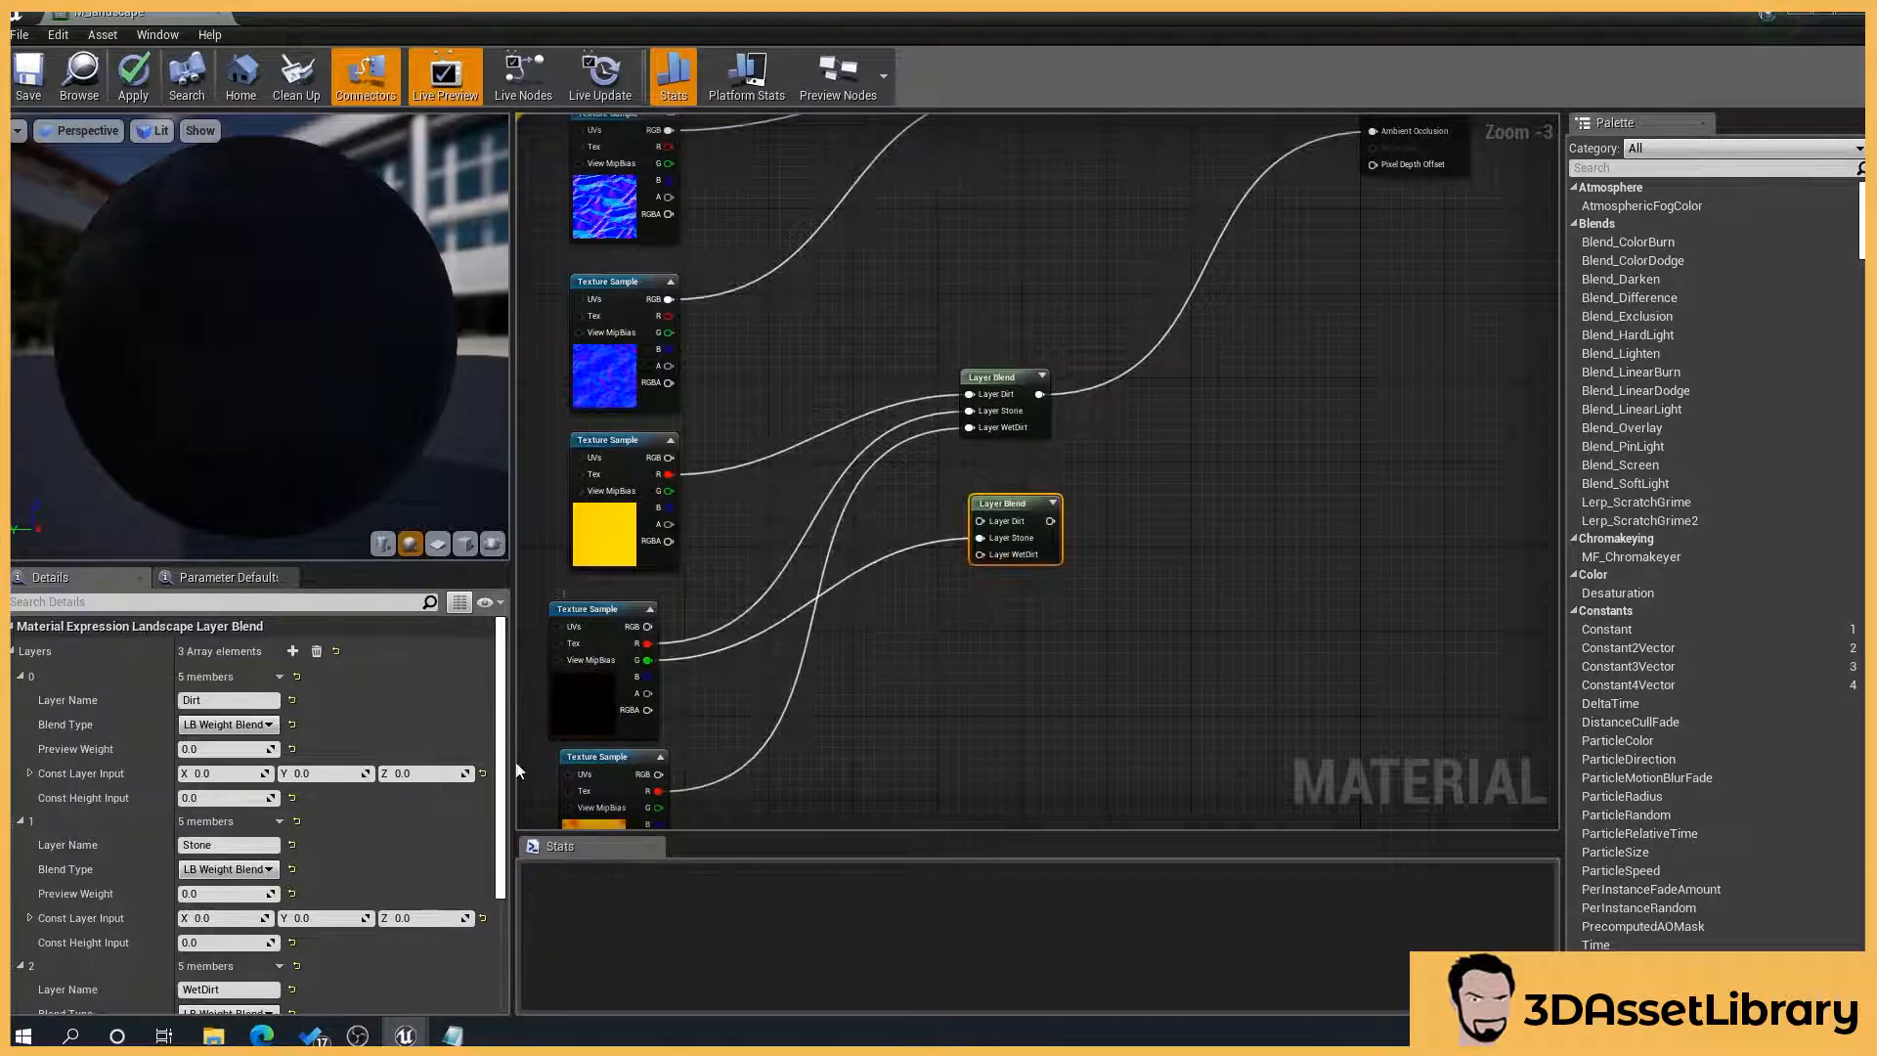
pyautogui.moveTo(725, 772); pyautogui.dragTo(738, 696, button='right')
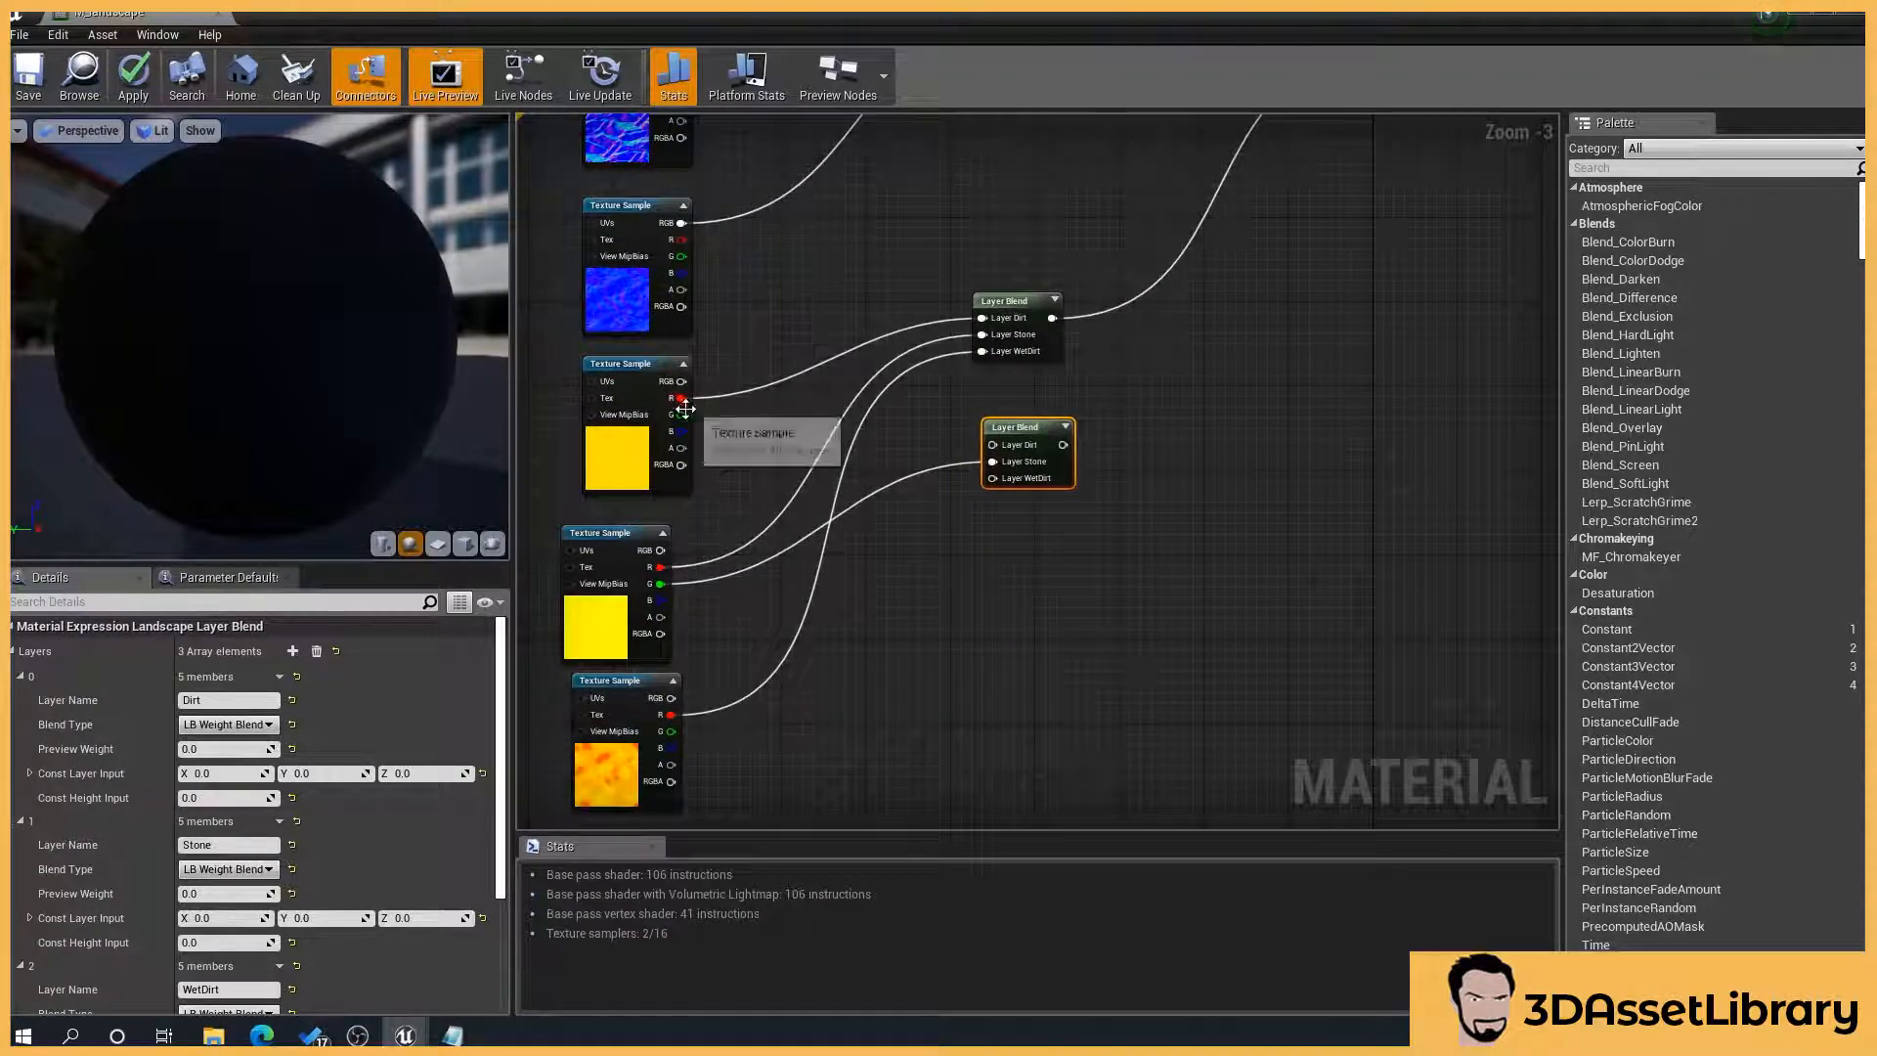
pyautogui.moveTo(681, 415); pyautogui.dragTo(992, 445)
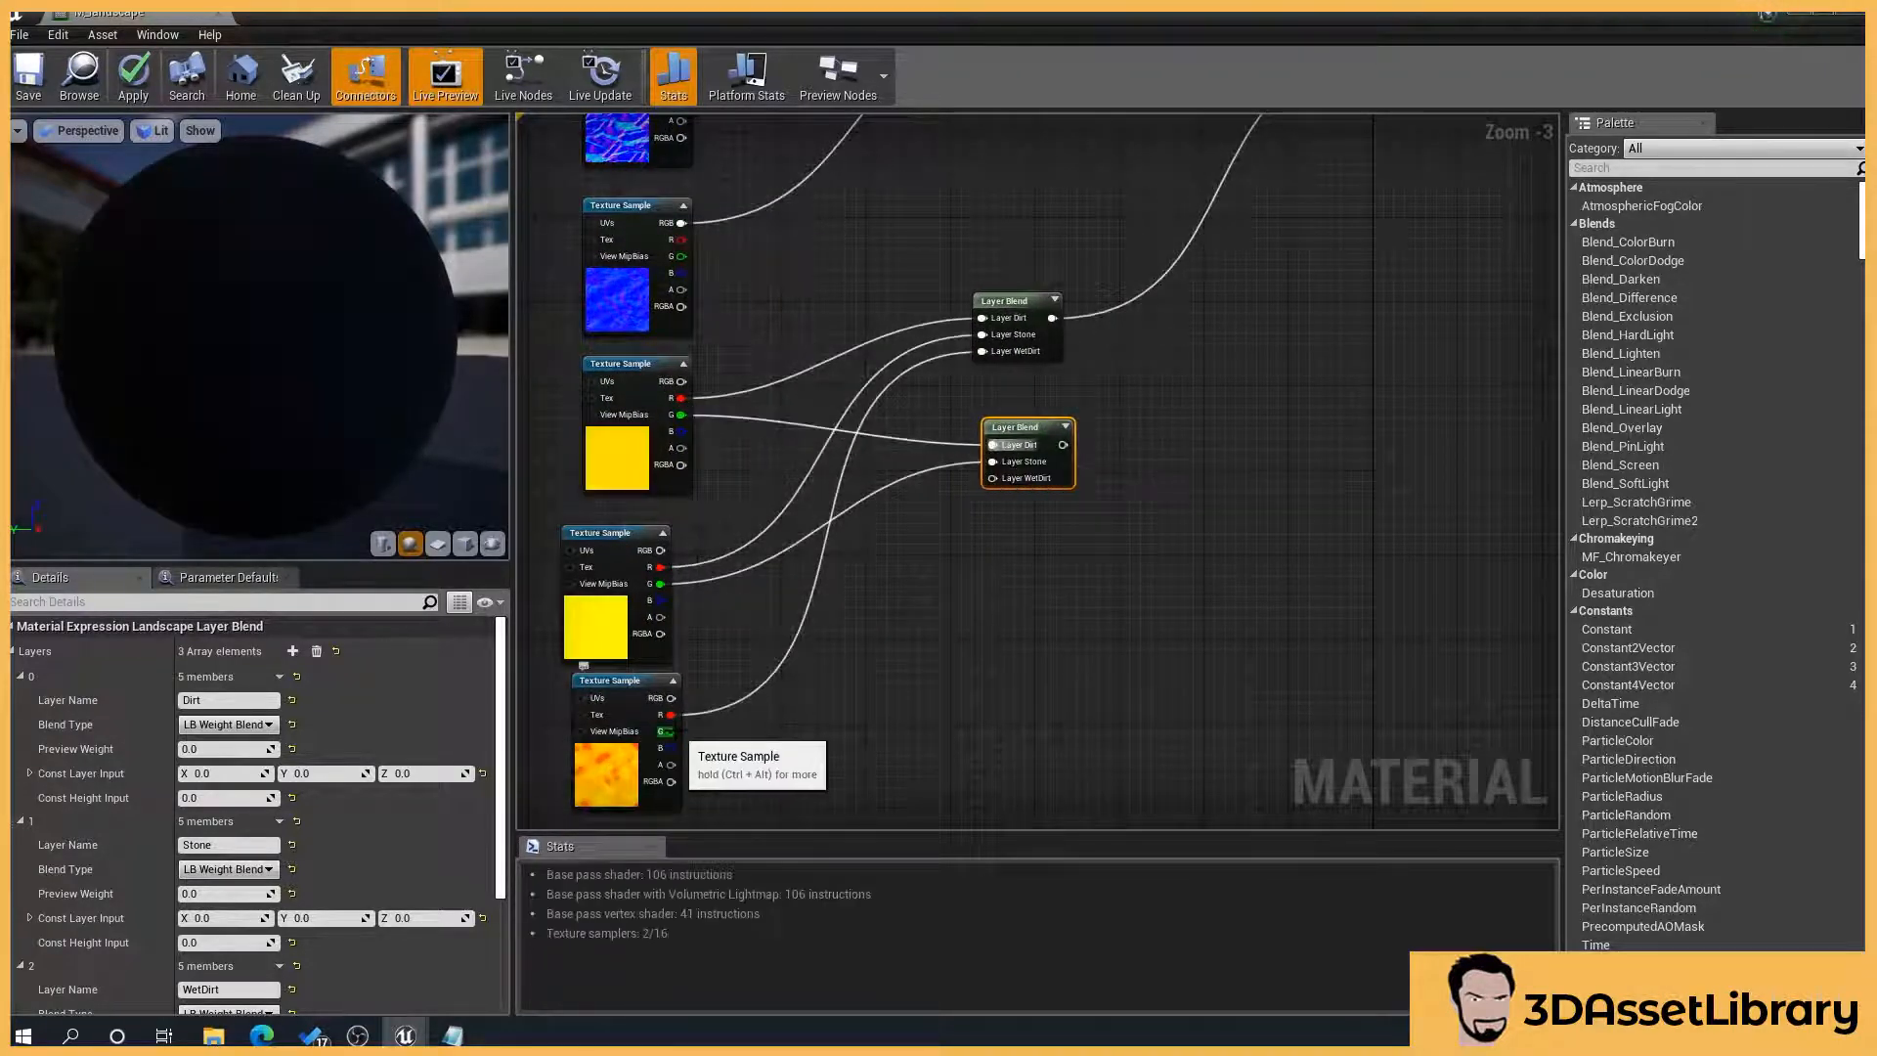
pyautogui.moveTo(671, 731); pyautogui.dragTo(992, 478)
pyautogui.moveTo(992, 478); pyautogui.dragTo(719, 752, button='right')
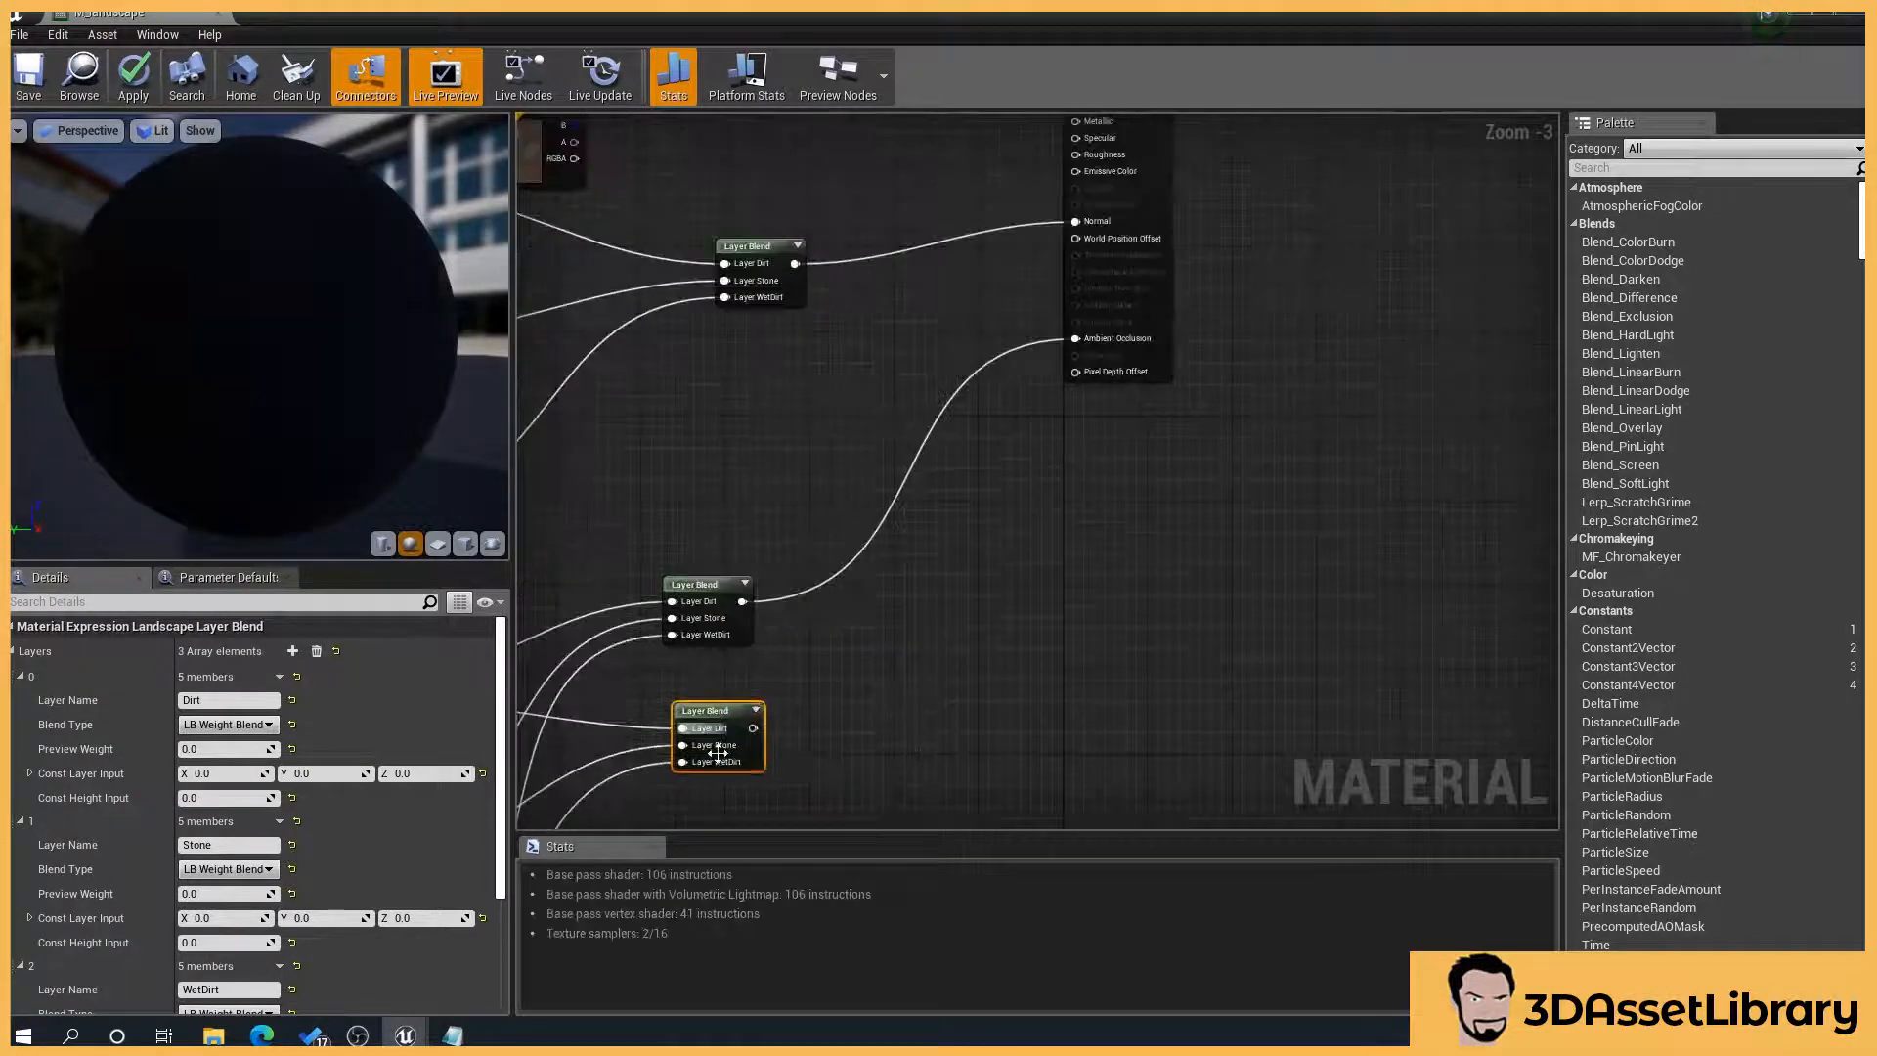
pyautogui.moveTo(753, 729); pyautogui.dragTo(1076, 355)
# Step: Duplicate the Layer Blend again, feed its Dirt, Stone and WetDirt layers from the V3, V2 and V1 blue channels, and connect it to Metallic
pyautogui.moveTo(1145, 683); pyautogui.dragTo(1305, 246, button='right')
pyautogui.hotkey('ctrl', 'c')
pyautogui.hotkey('ctrl', 'v')
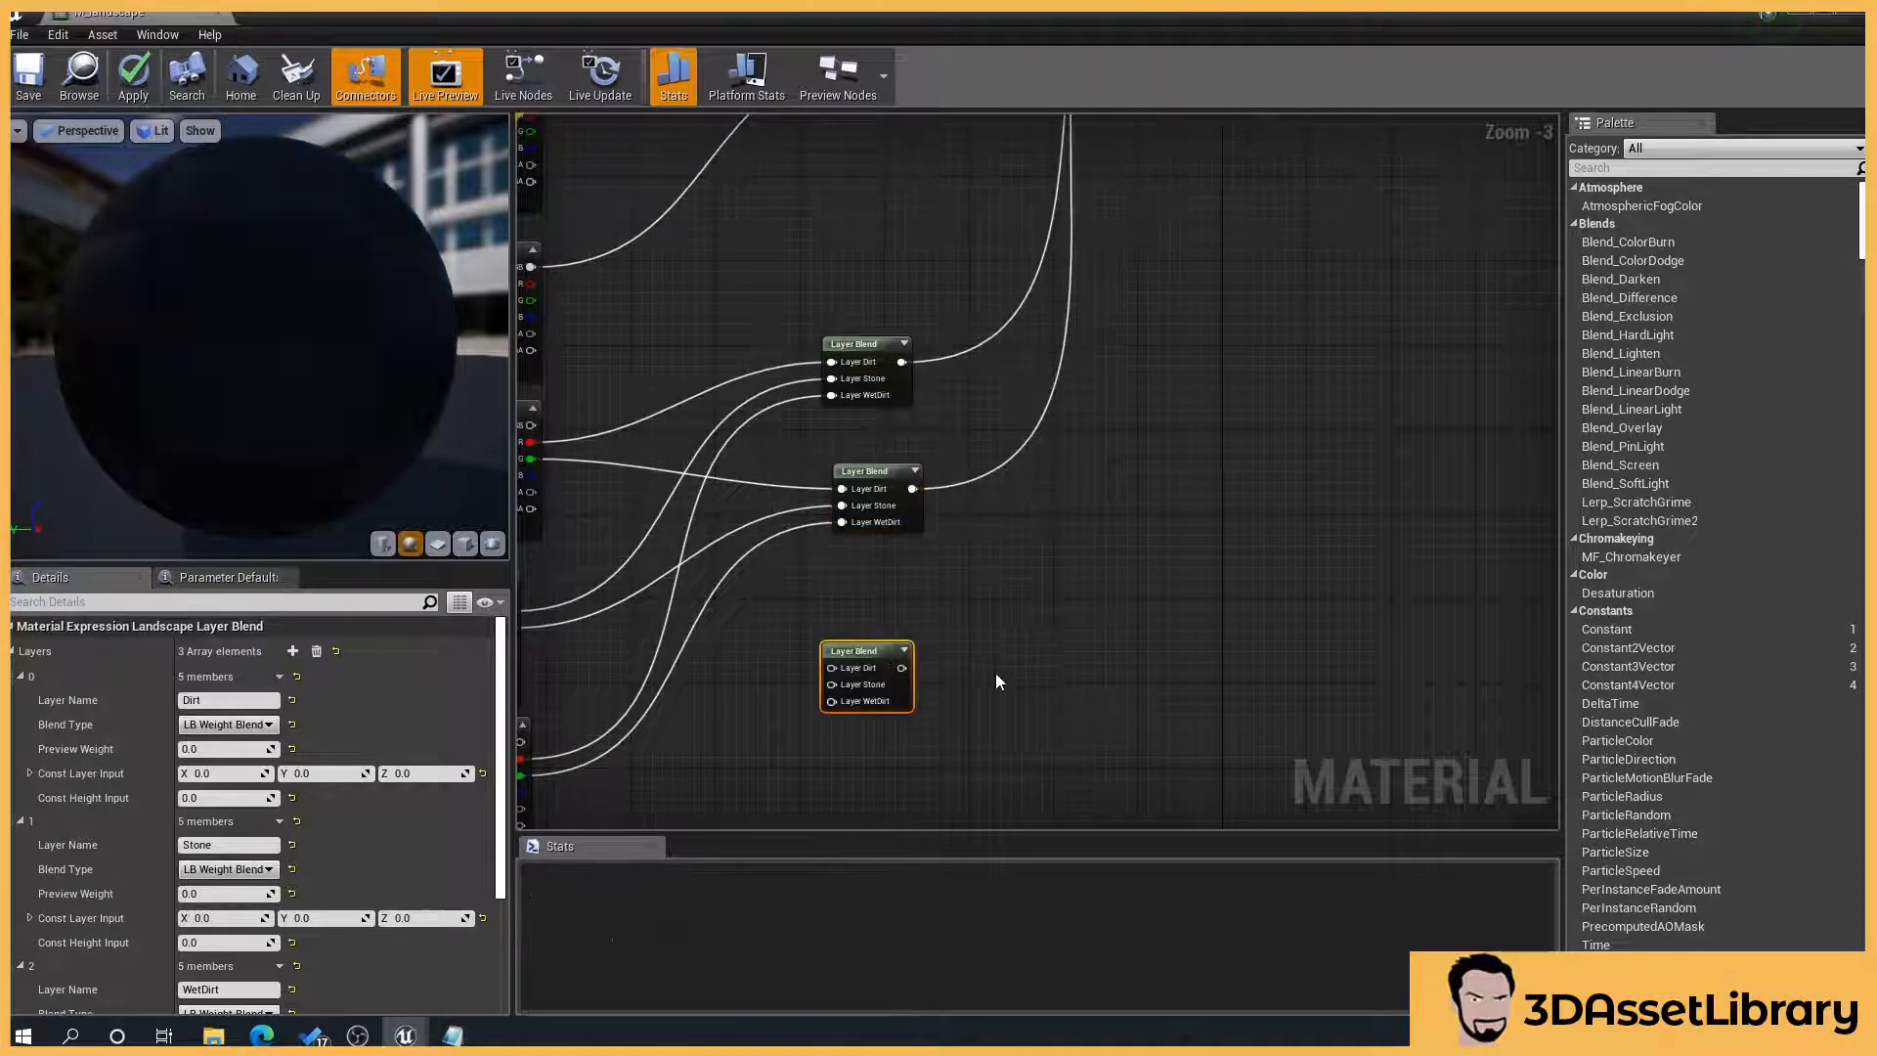
pyautogui.moveTo(997, 681); pyautogui.dragTo(1148, 553, button='right')
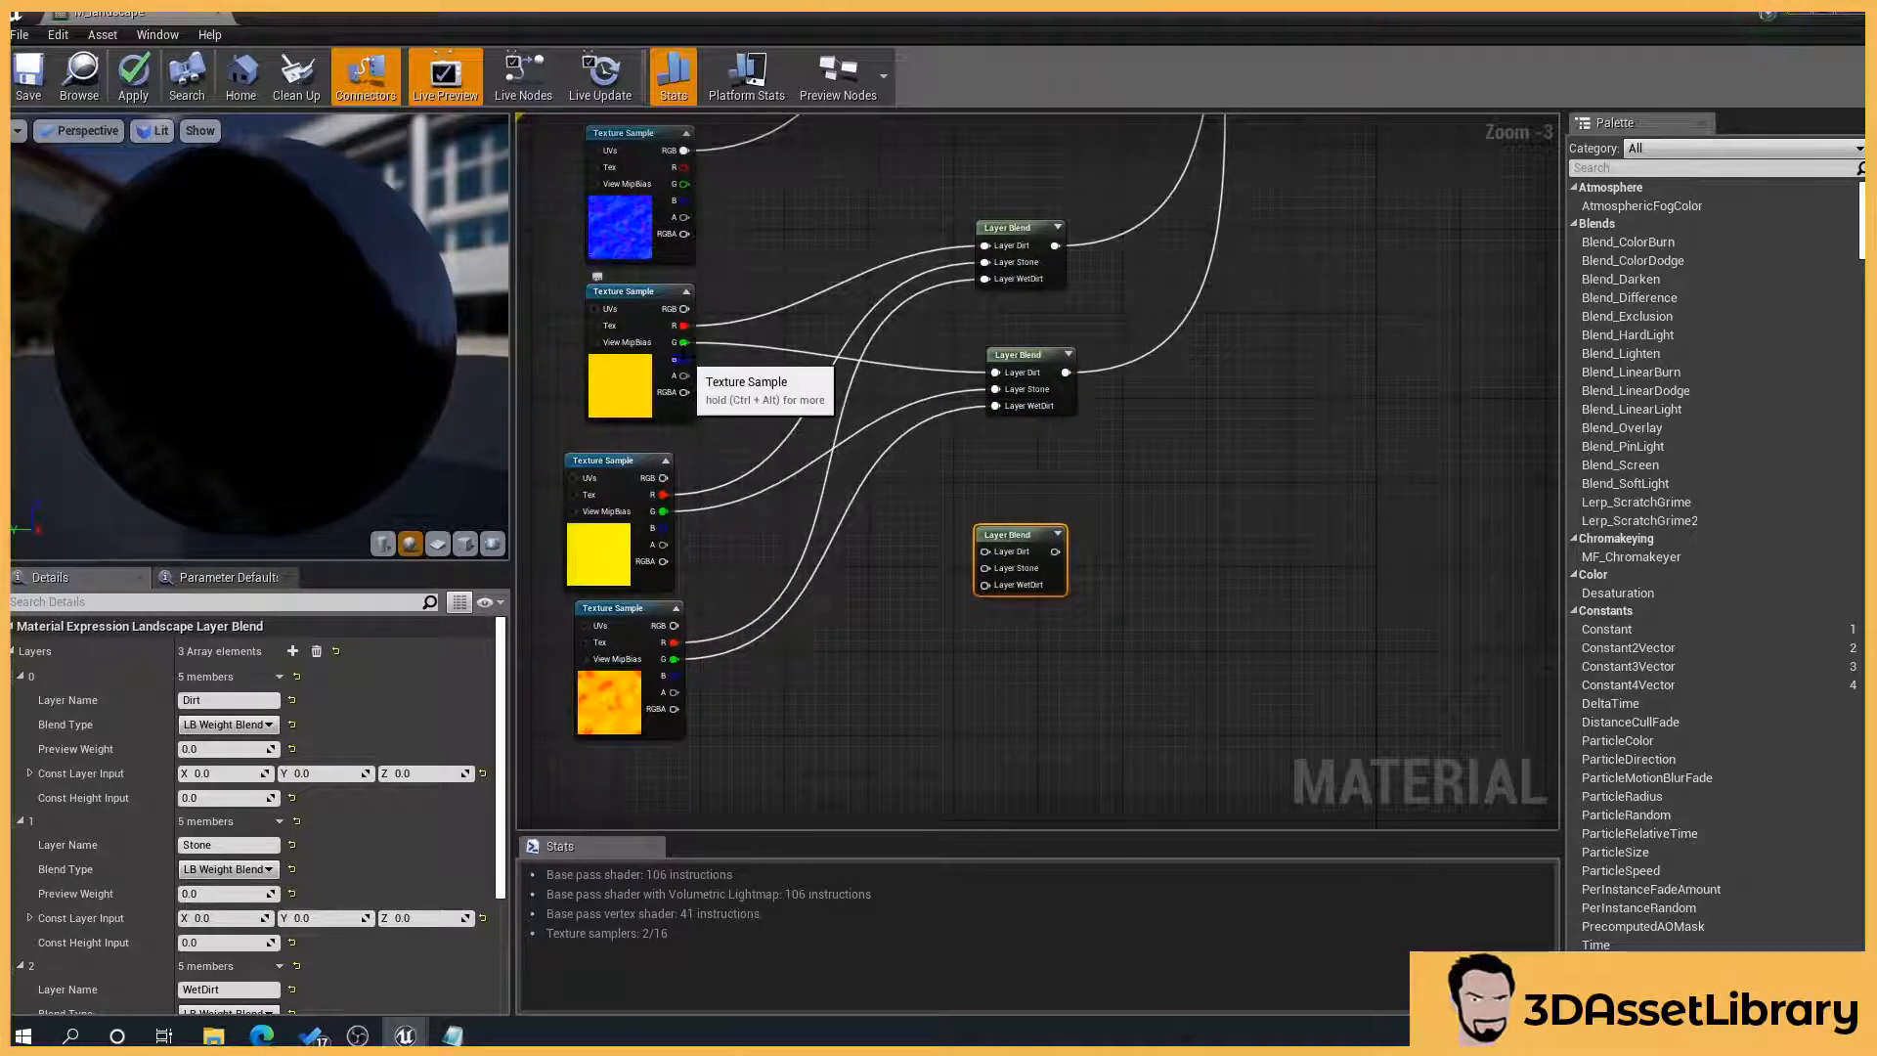
pyautogui.moveTo(684, 359); pyautogui.dragTo(985, 551)
pyautogui.moveTo(662, 528); pyautogui.dragTo(985, 568)
pyautogui.moveTo(674, 675); pyautogui.dragTo(985, 584)
pyautogui.moveTo(1136, 412); pyautogui.dragTo(947, 683, button='right')
pyautogui.scroll(-1, 946, 682)
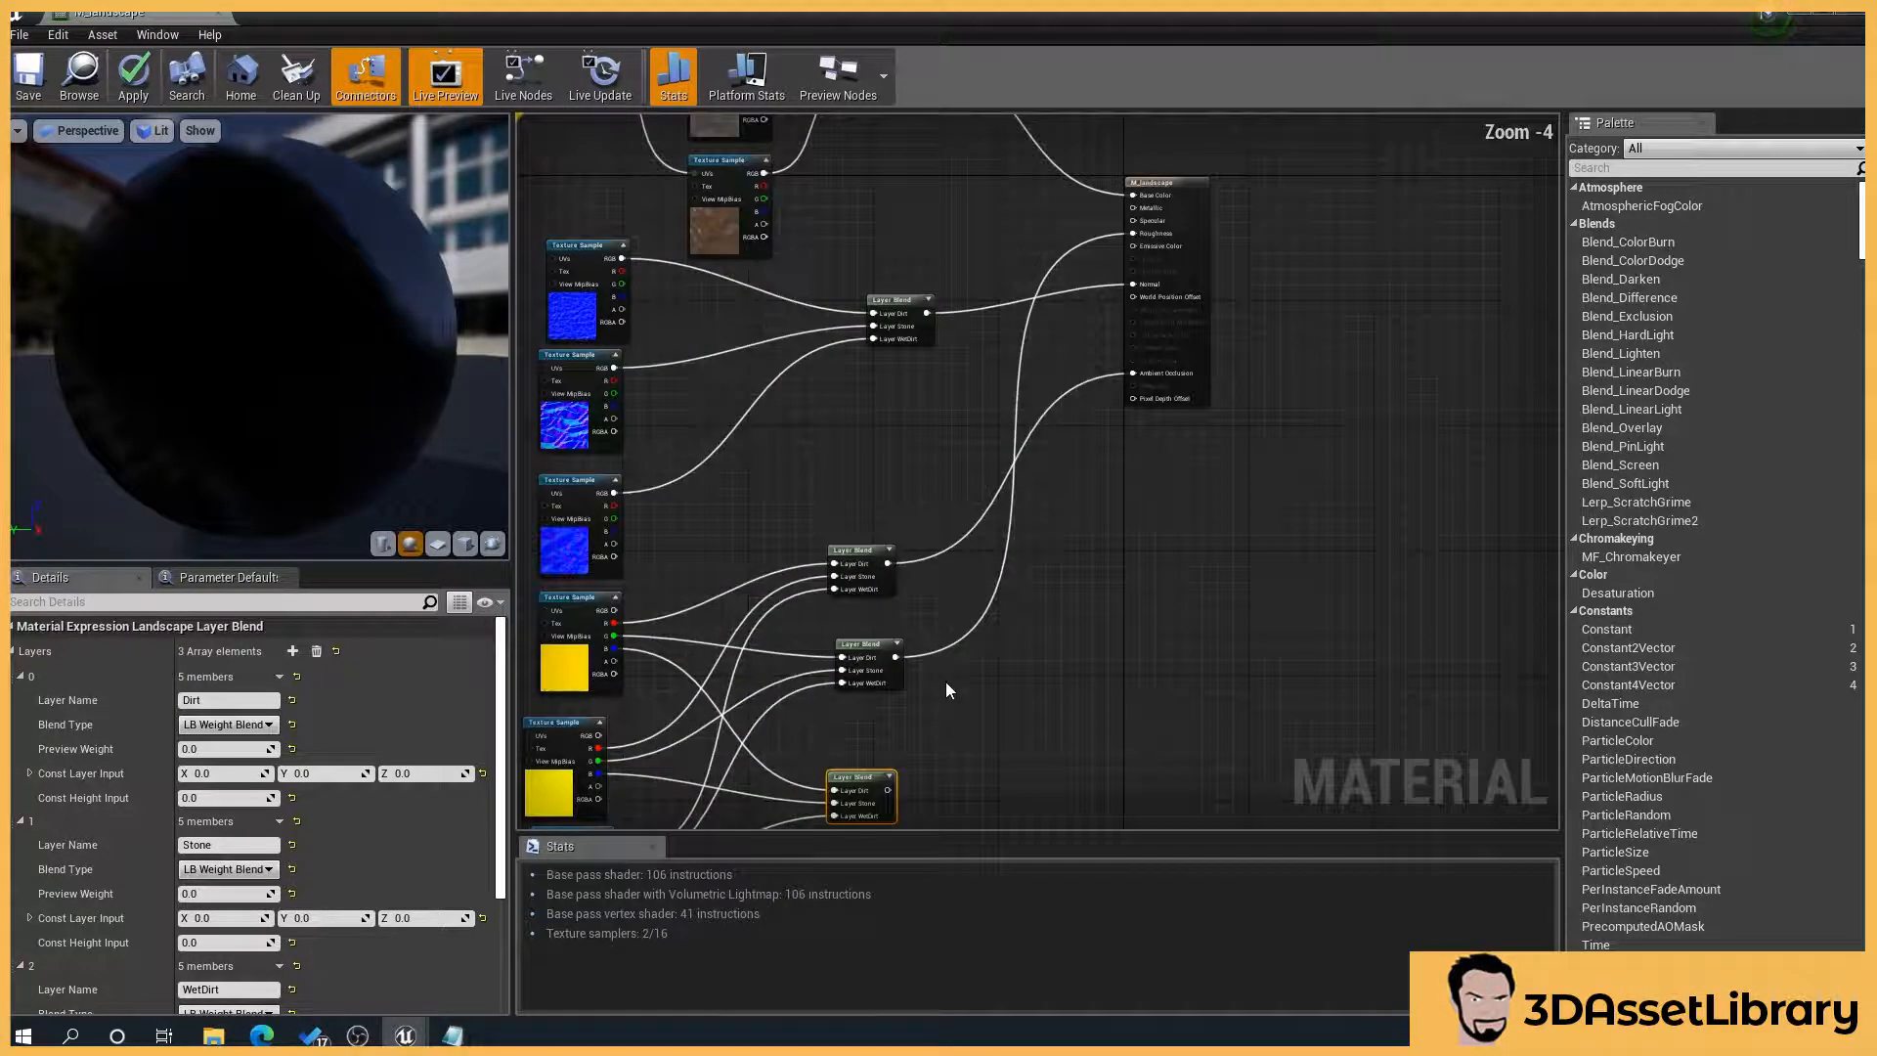
pyautogui.moveTo(888, 790); pyautogui.dragTo(1133, 207)
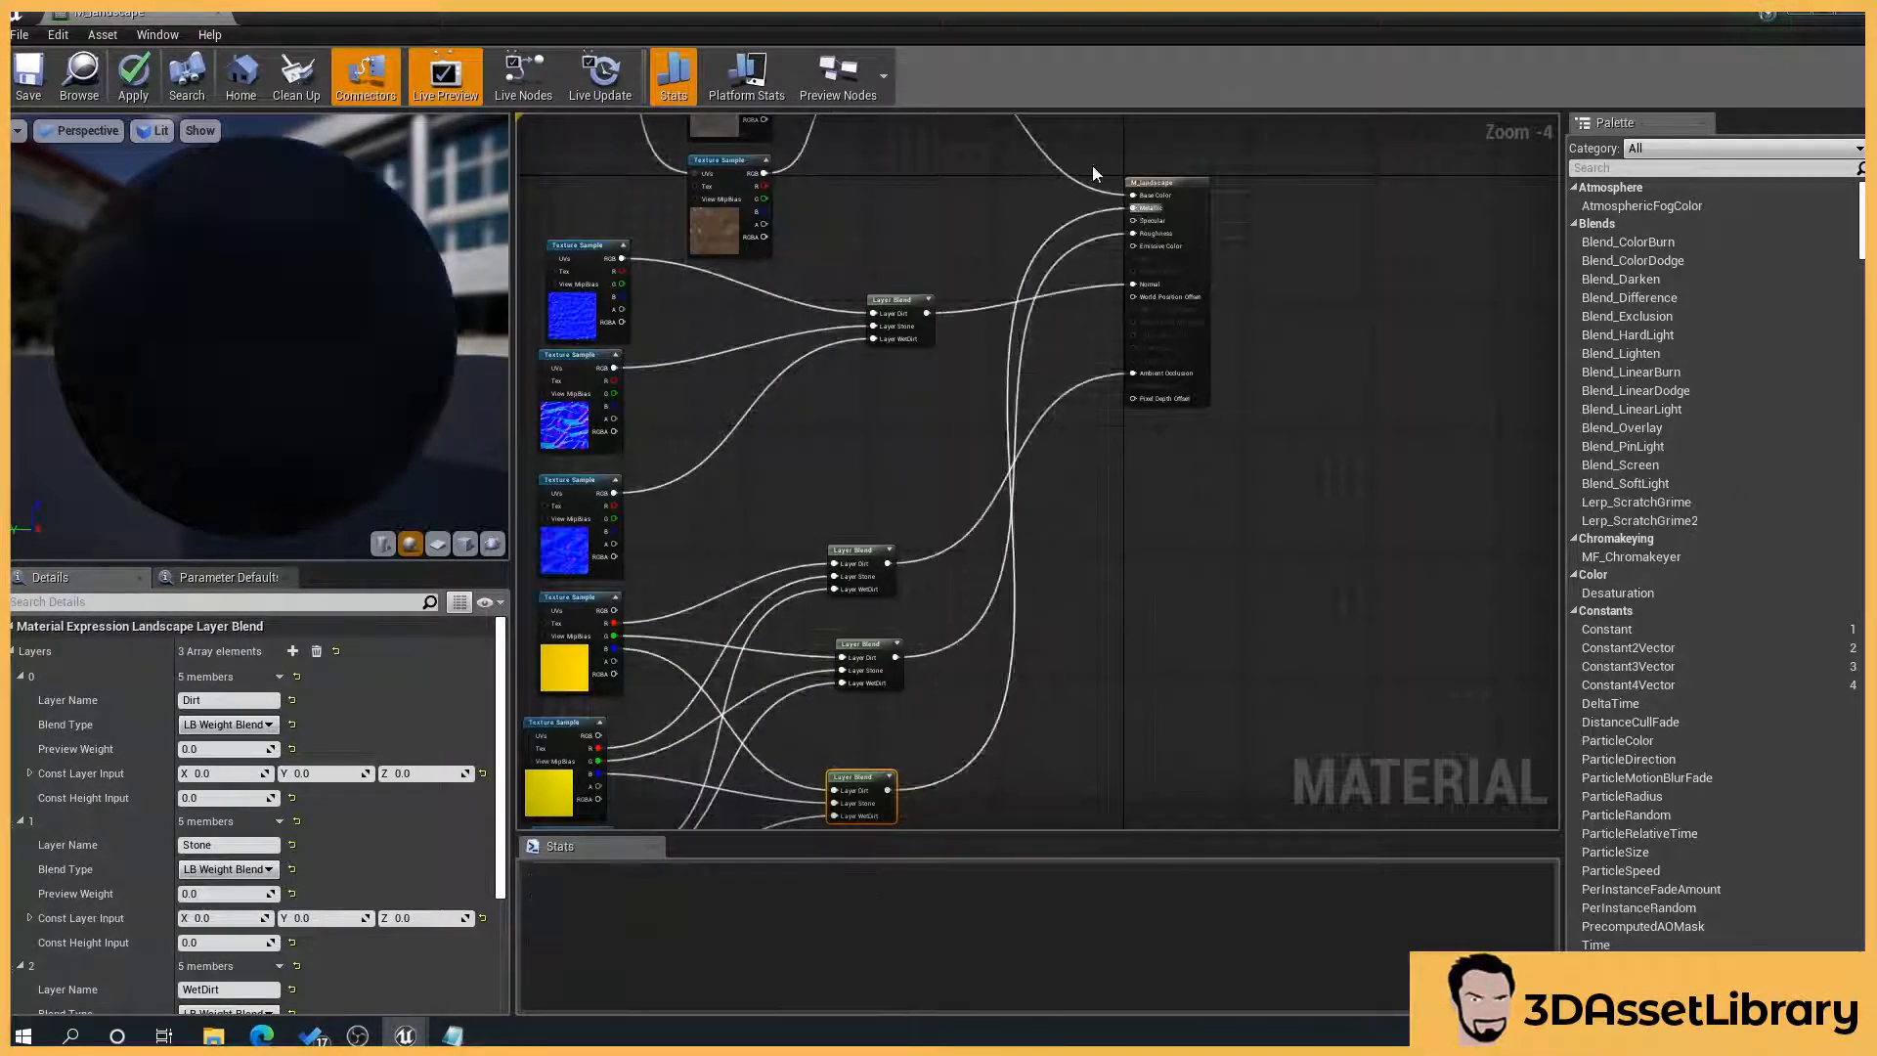
# Step: Save the M_landscape material and examine its effect on the uncovered landscape
pyautogui.moveTo(1073, 20); pyautogui.dragTo(1506, 313)
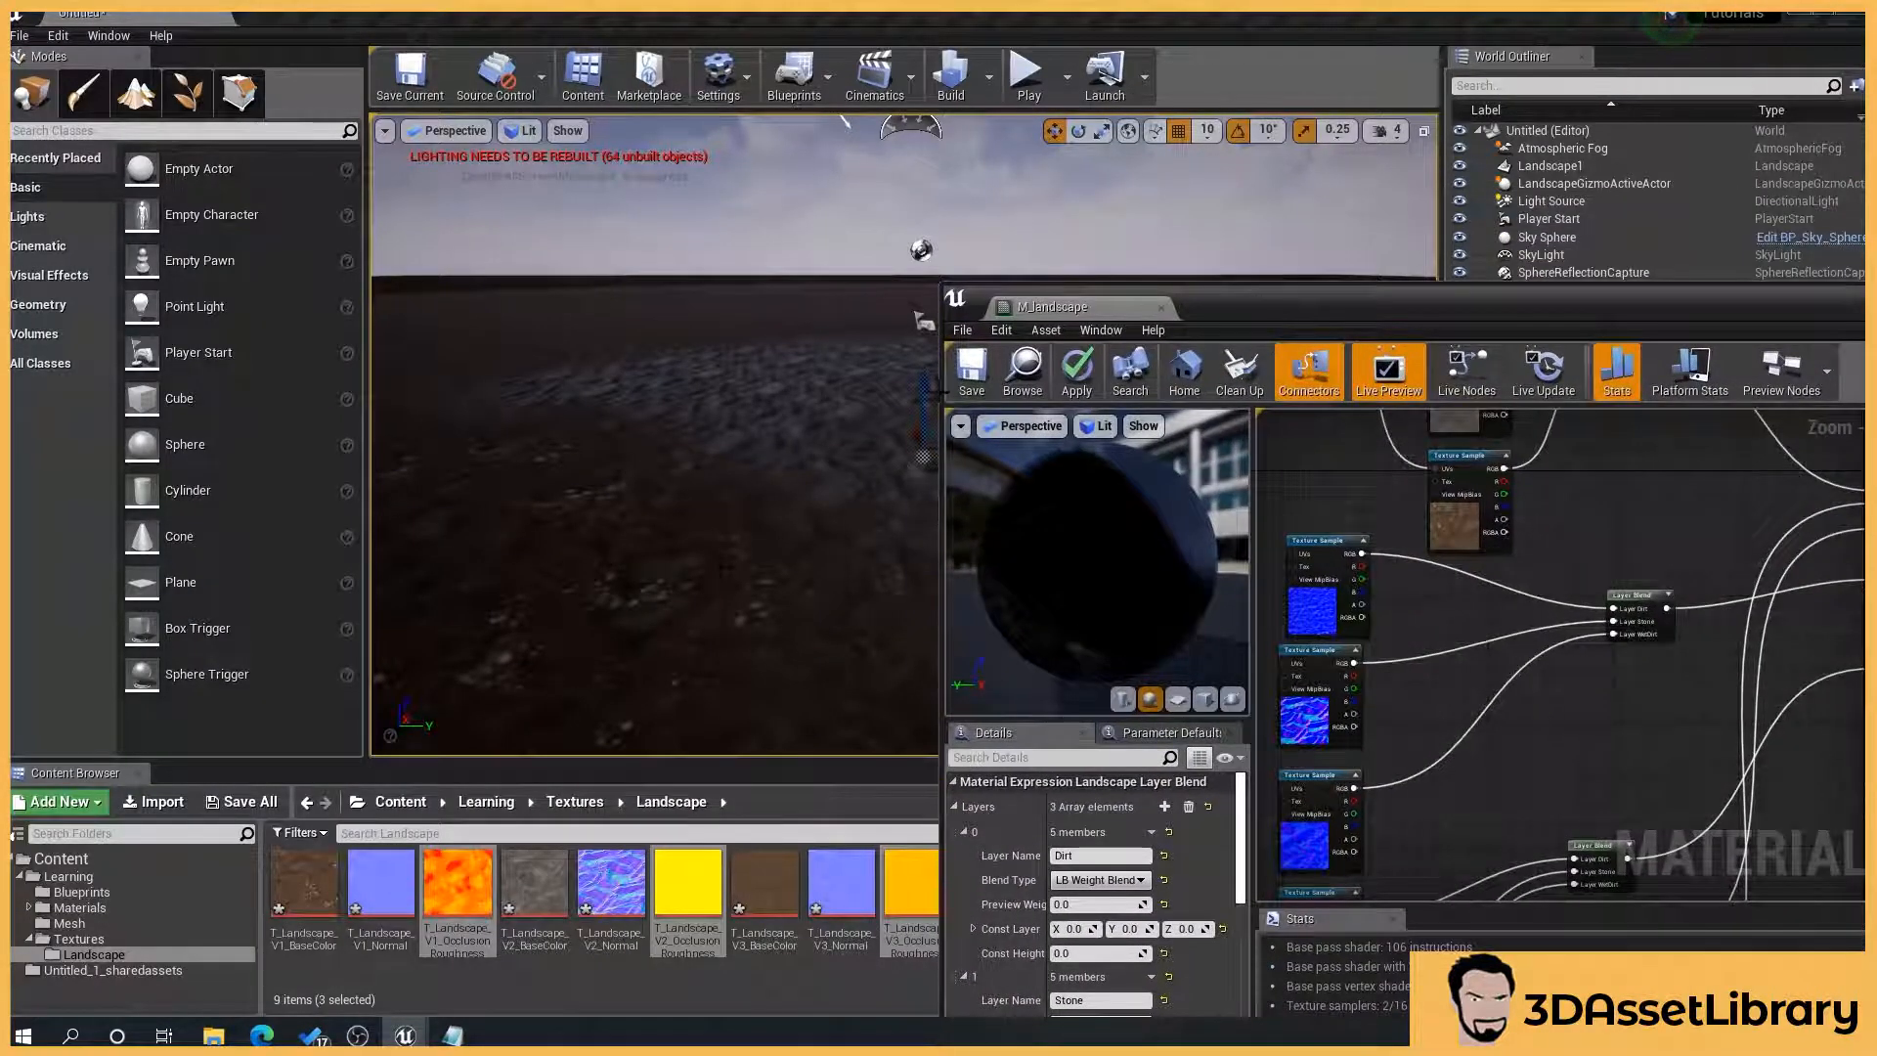
pyautogui.click(972, 369)
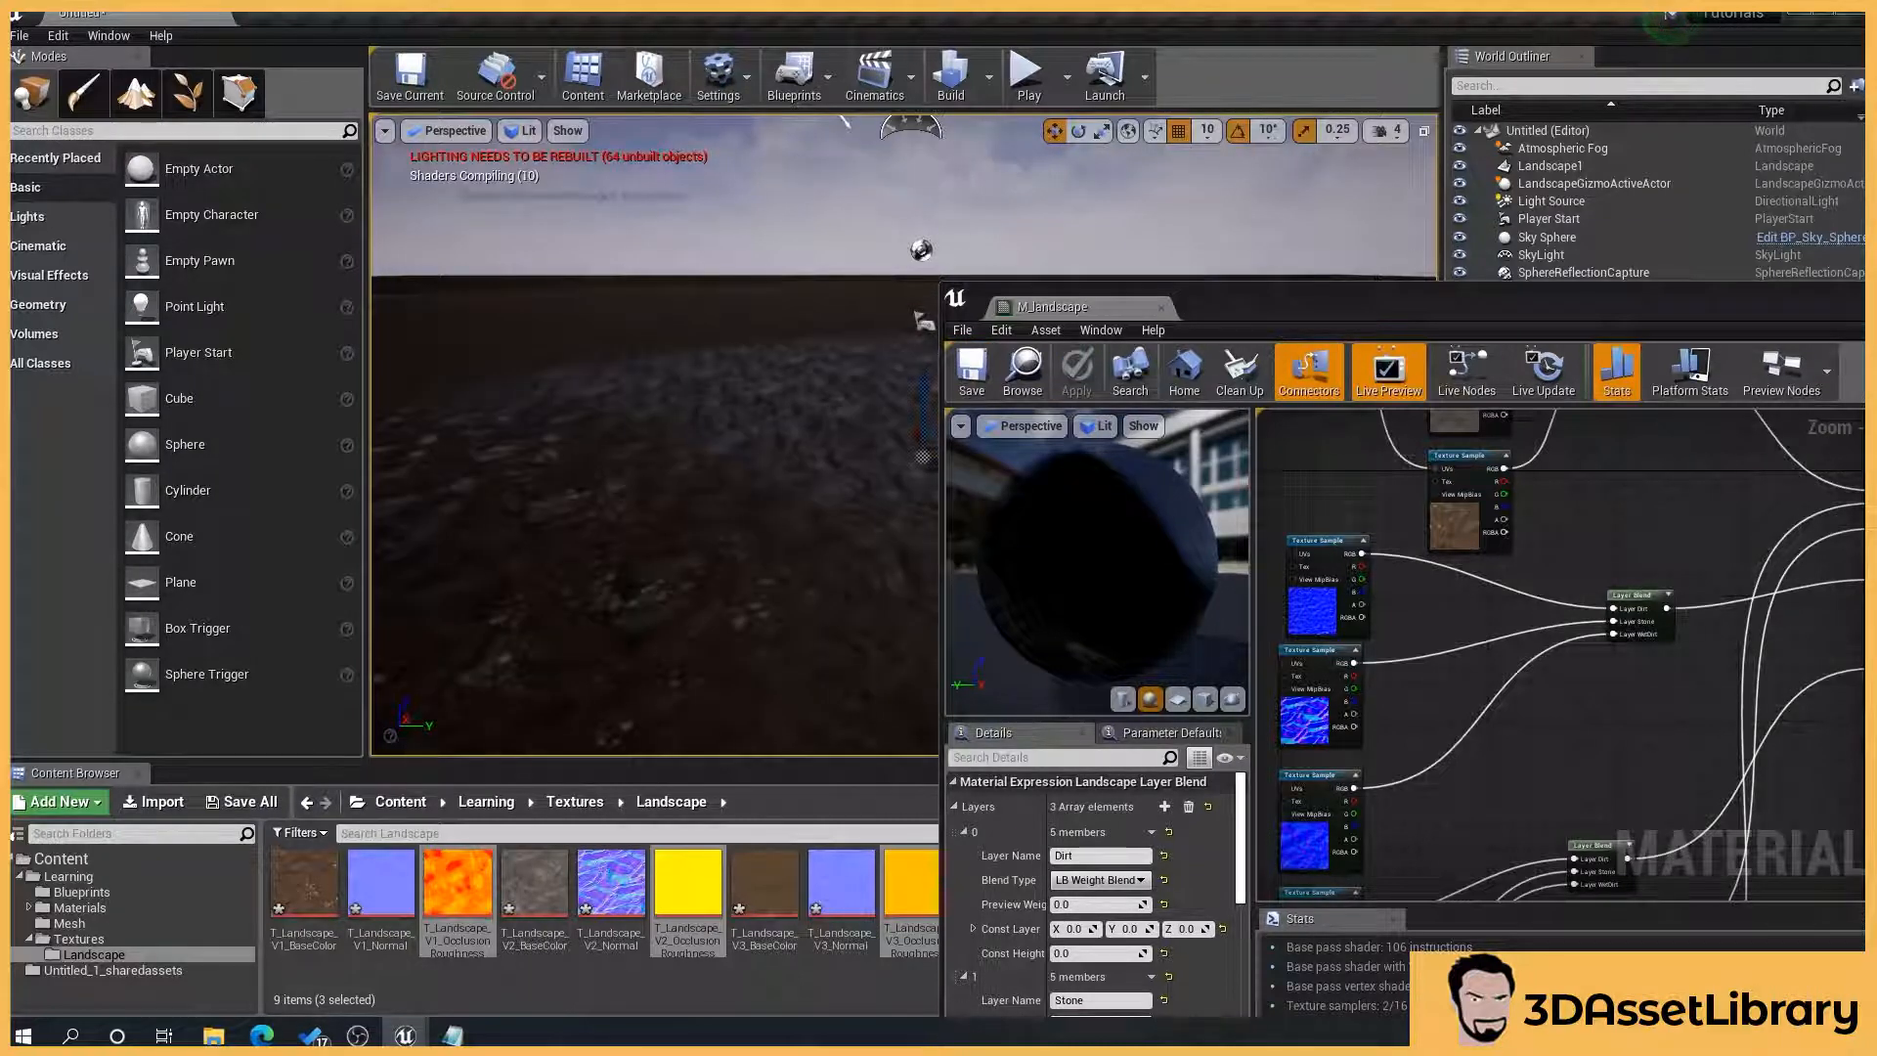
pyautogui.moveTo(674, 635); pyautogui.dragTo(406, 655, button='right')
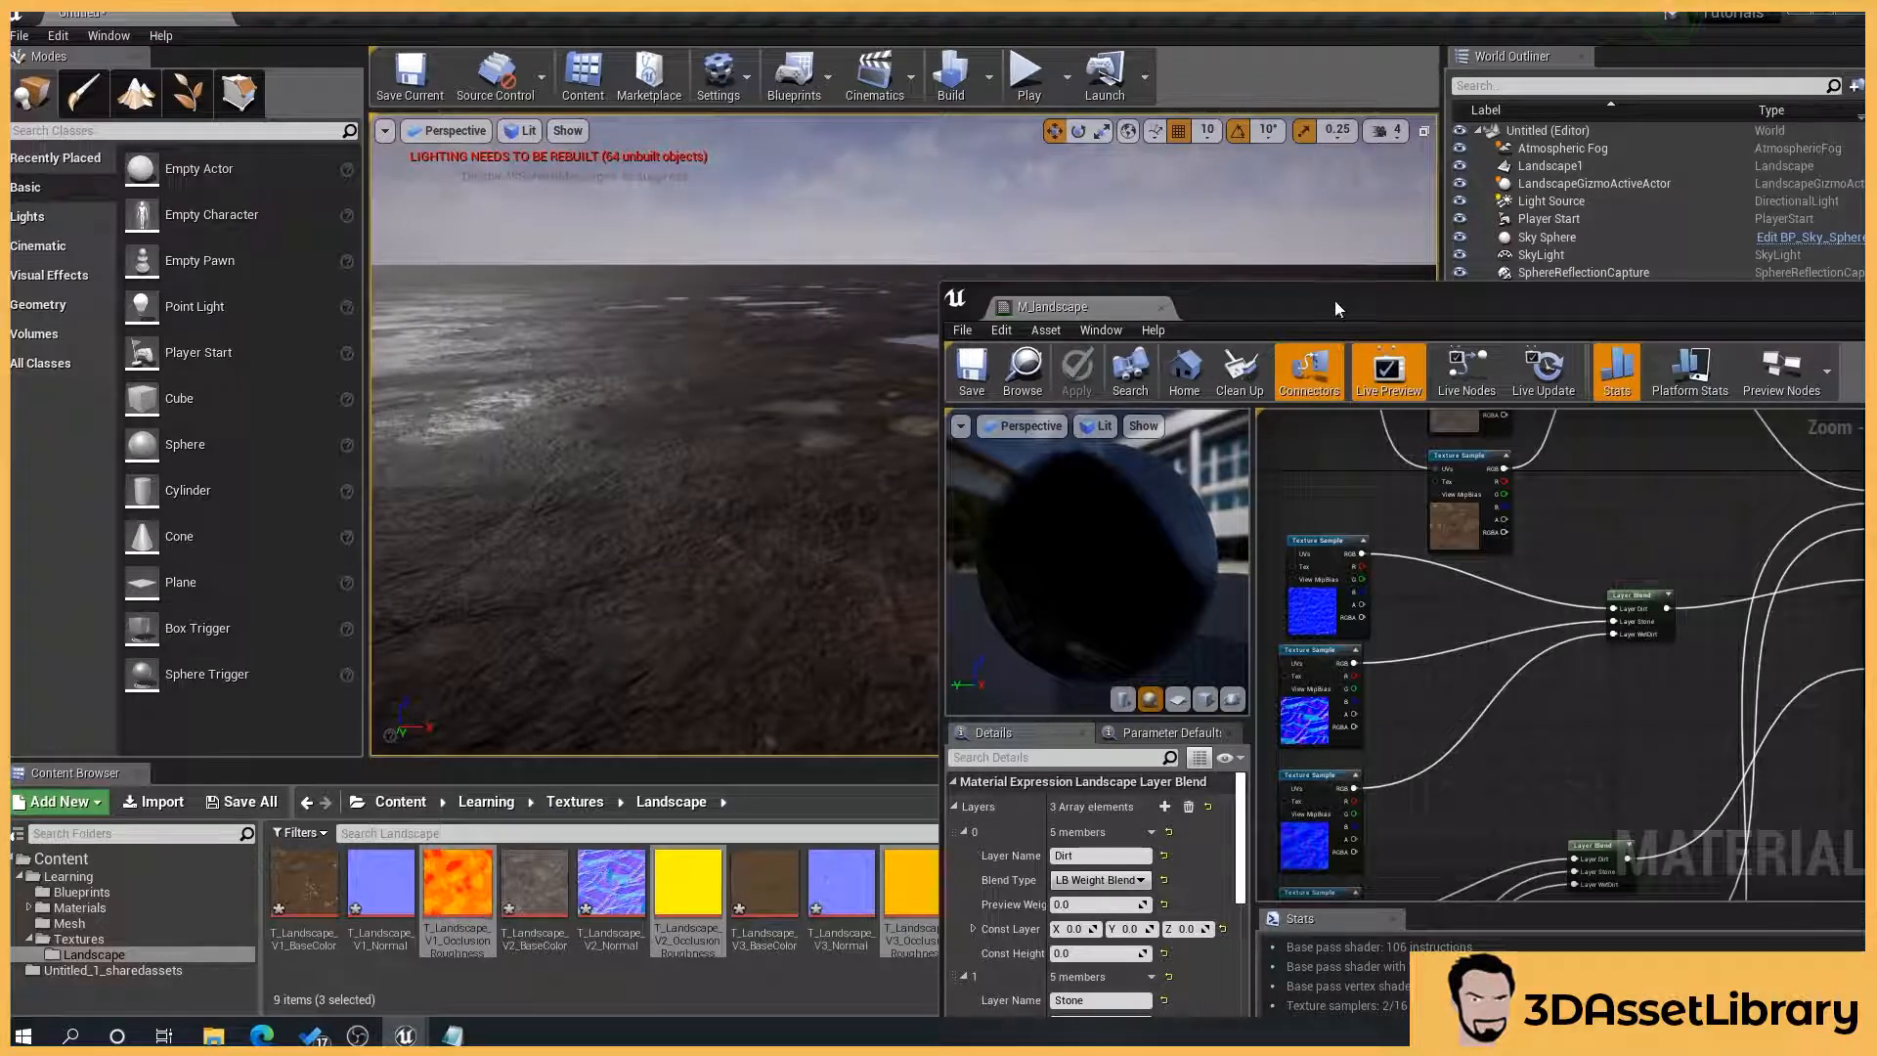
# Step: Close the M_landscape material editor and look over the full landscape
pyautogui.moveTo(1334, 298); pyautogui.dragTo(1320, 286)
pyautogui.moveTo(1699, 284); pyautogui.dragTo(1224, 284)
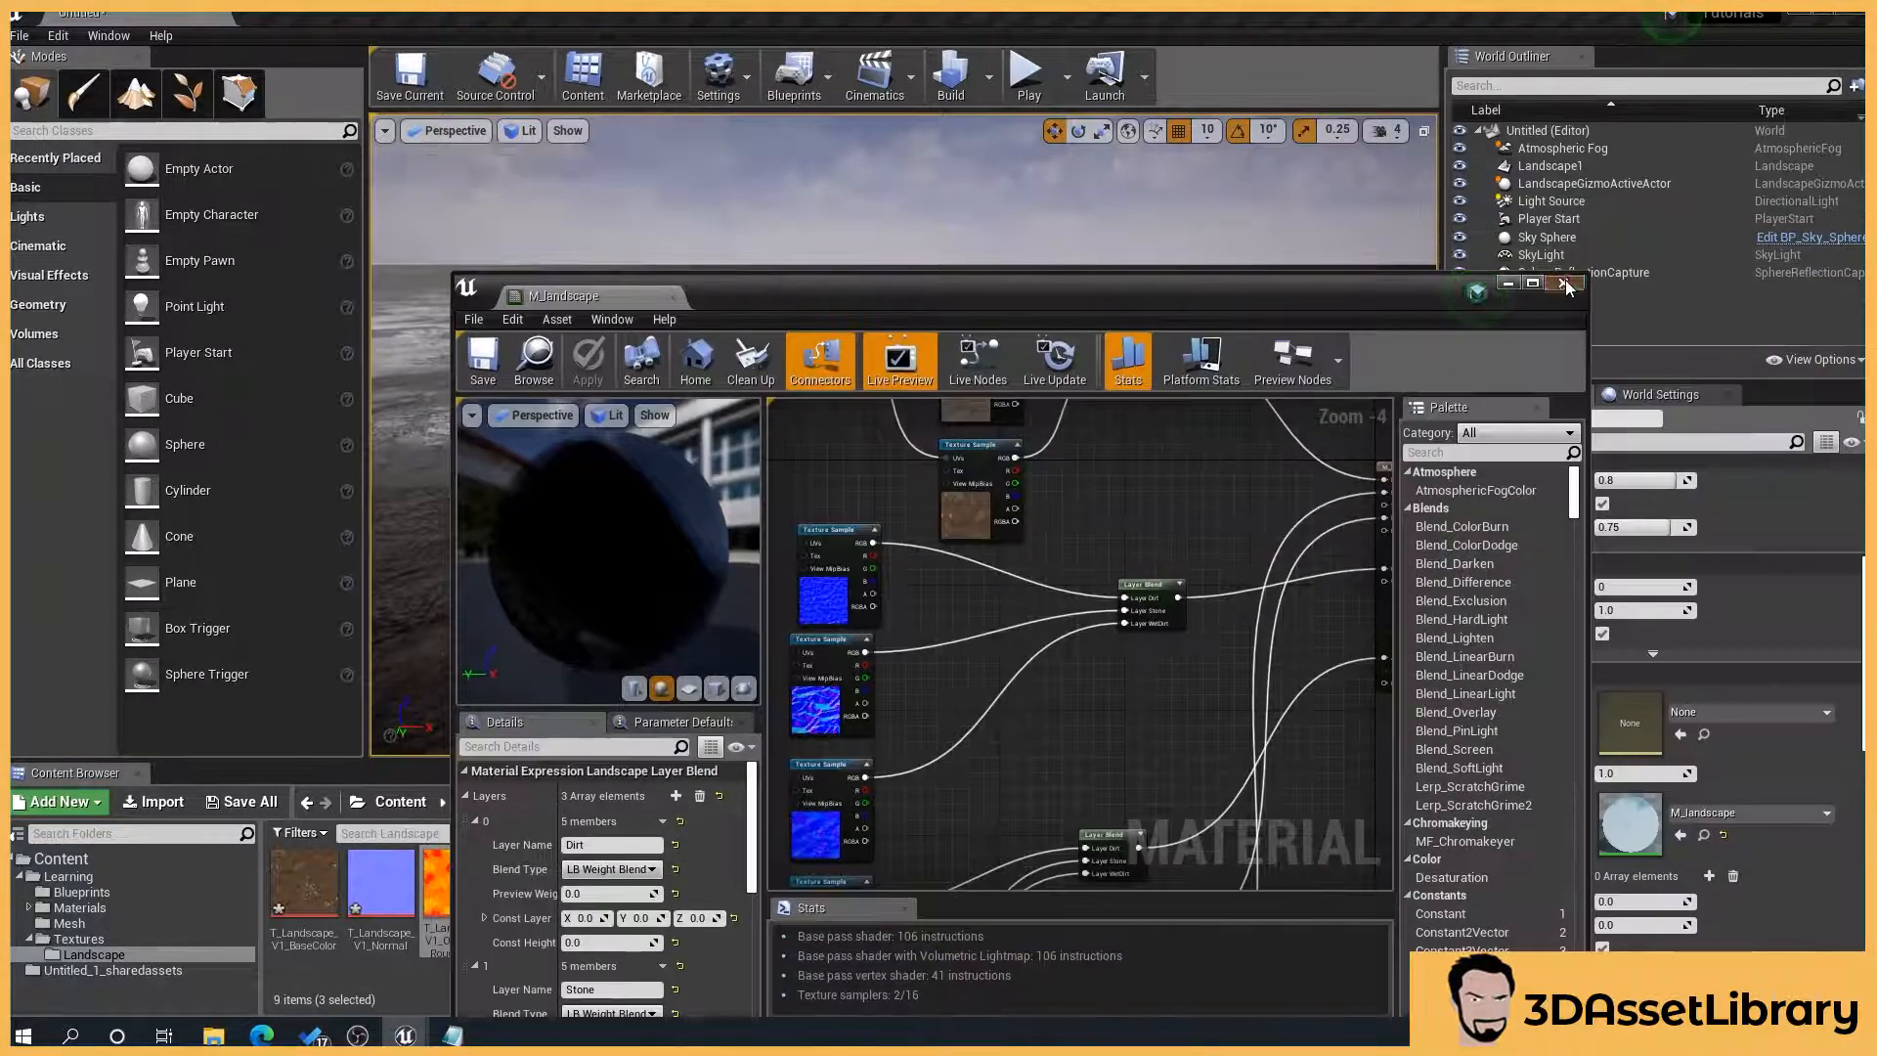
pyautogui.click(1564, 283)
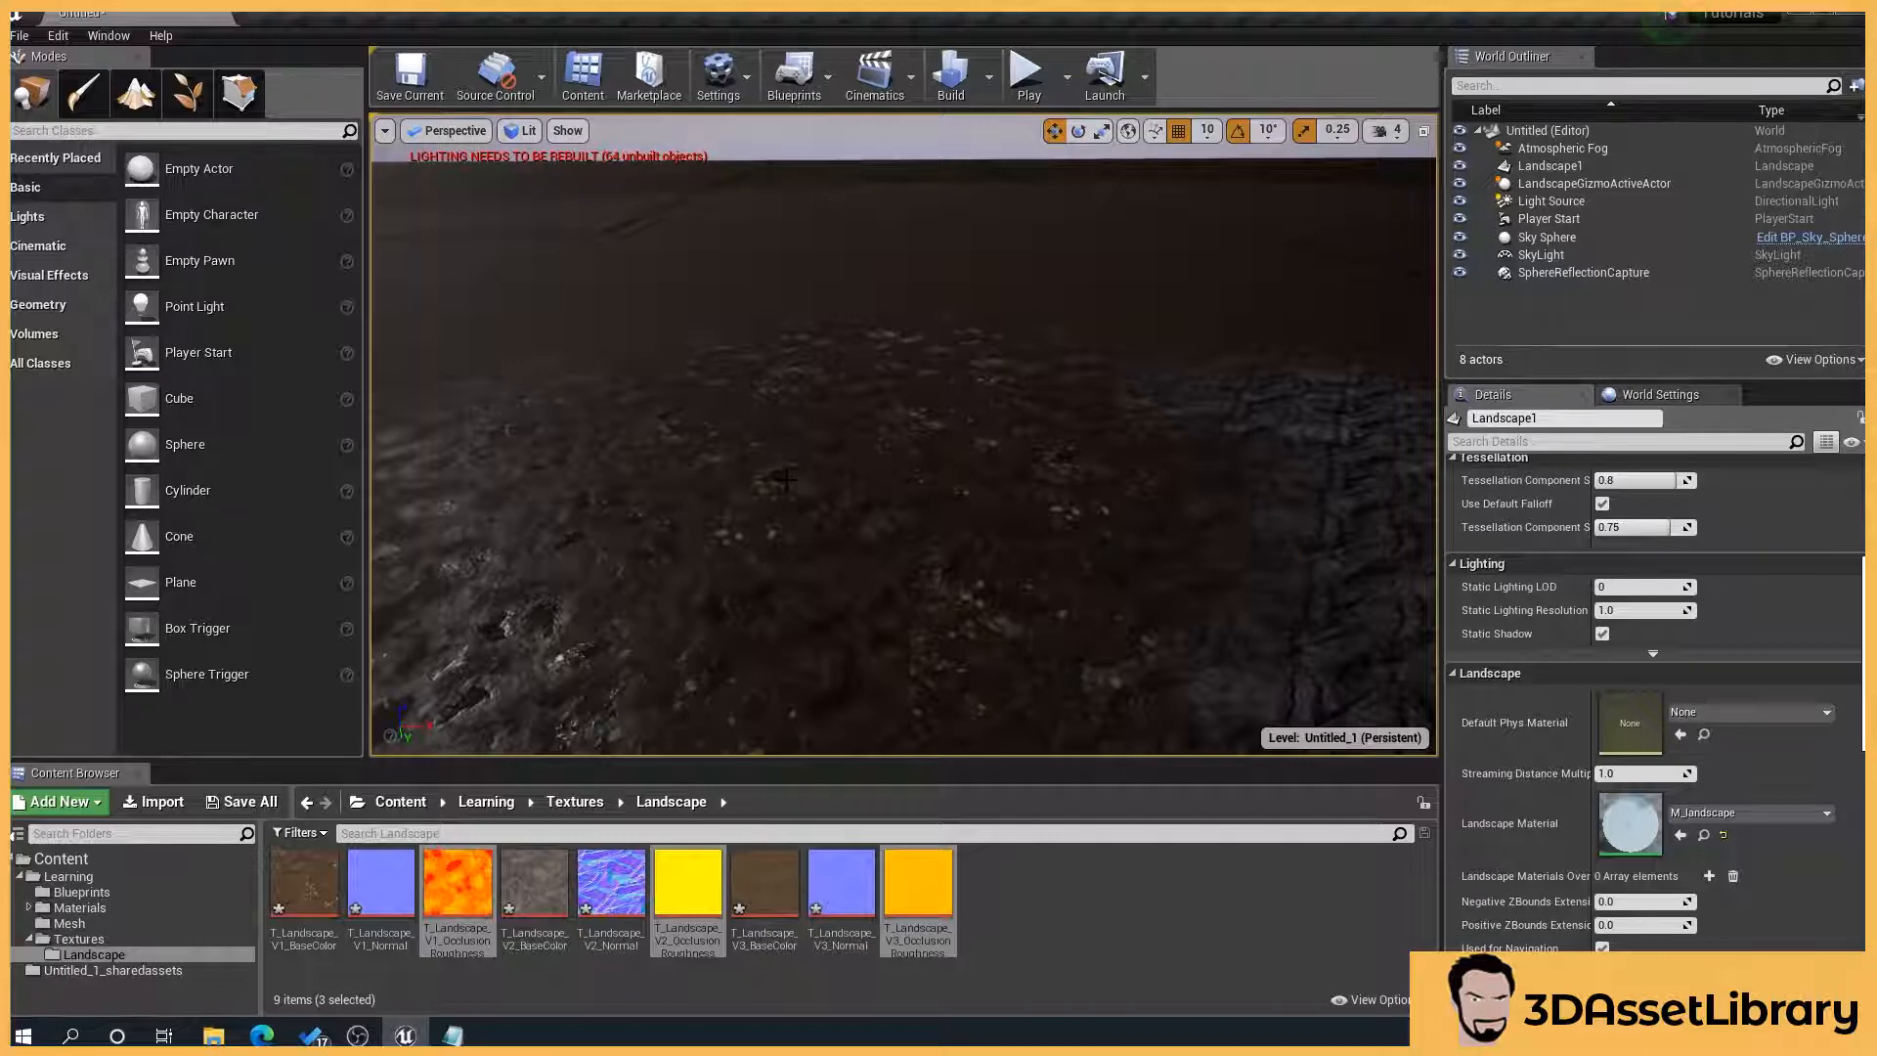
pyautogui.moveTo(790, 479); pyautogui.dragTo(1085, 484, button='right')
# Step: Switch to landscape painting and lower the tool strength to 0.042857
pyautogui.click(136, 96)
pyautogui.moveTo(920, 575)
pyautogui.mouseDown(button='right')
pyautogui.moveTo(924, 591)
pyautogui.moveTo(1065, 586)
pyautogui.moveTo(948, 611)
pyautogui.moveTo(953, 567)
pyautogui.mouseUp(button='right')
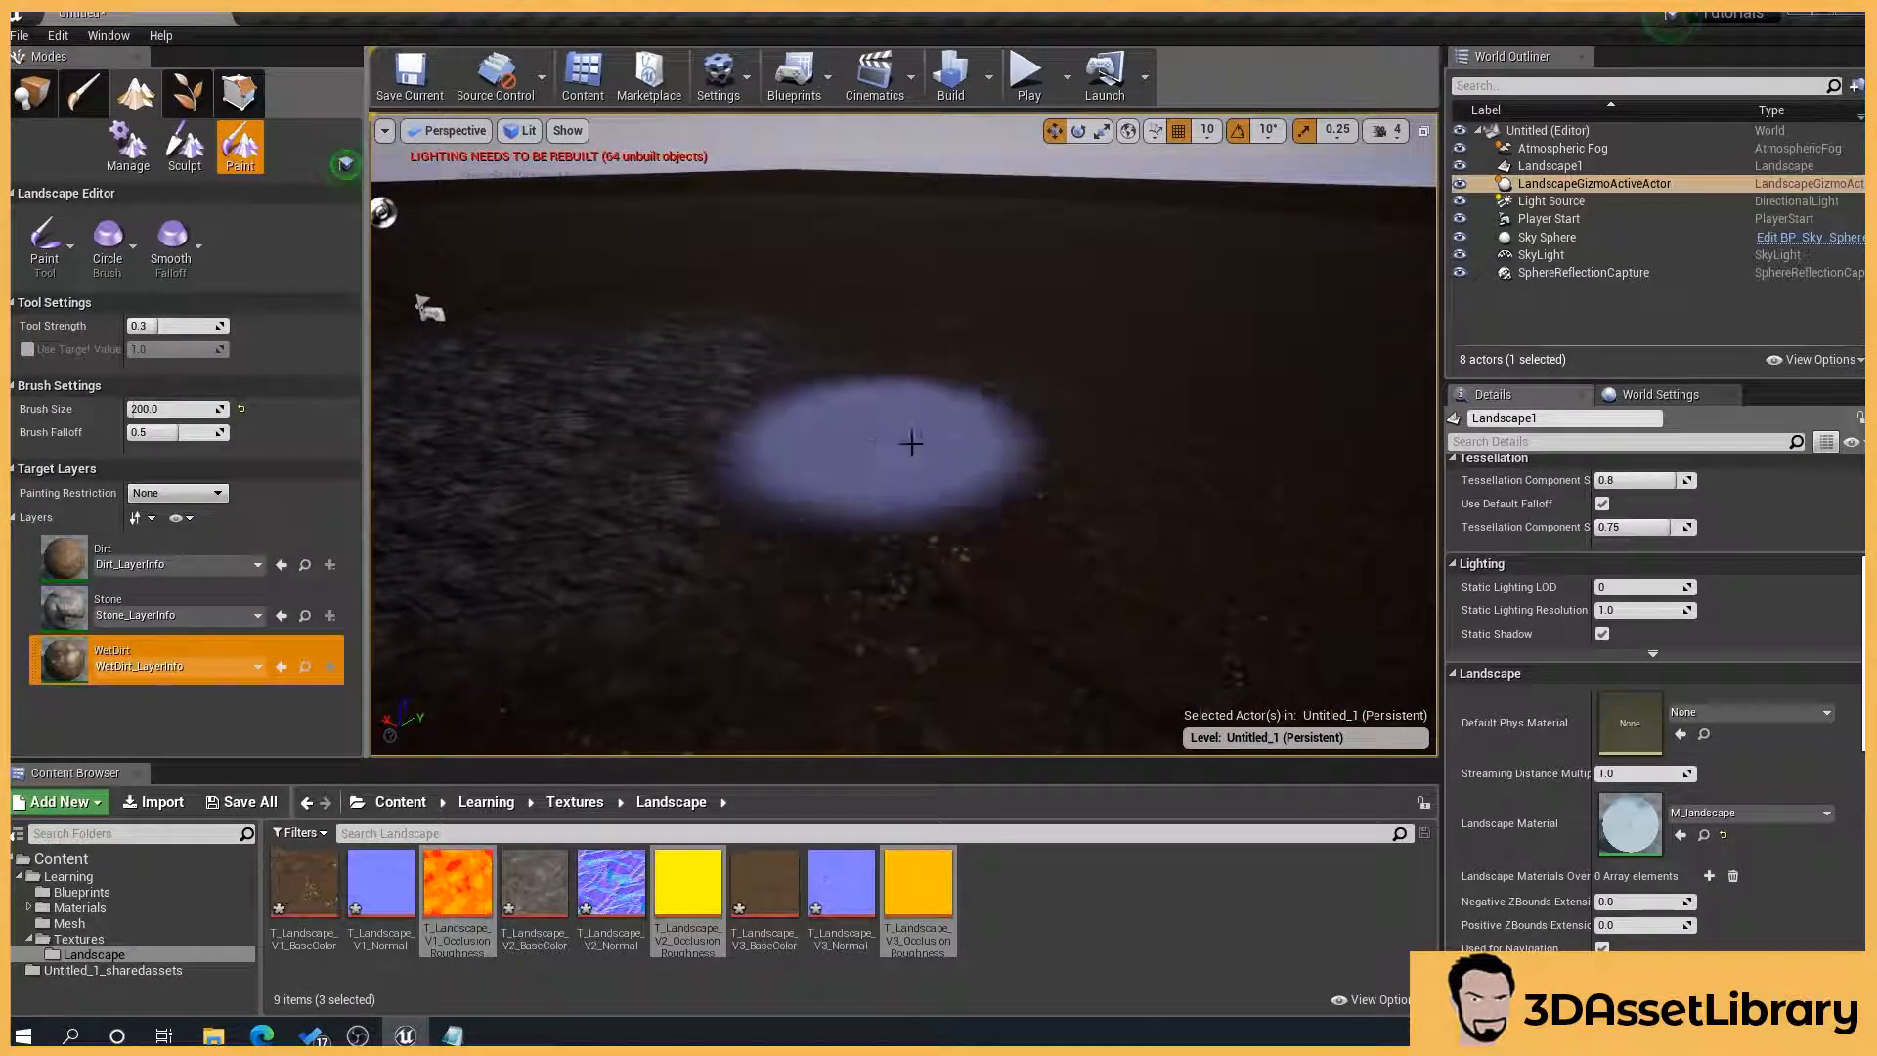
pyautogui.moveTo(156, 327); pyautogui.dragTo(132, 329)
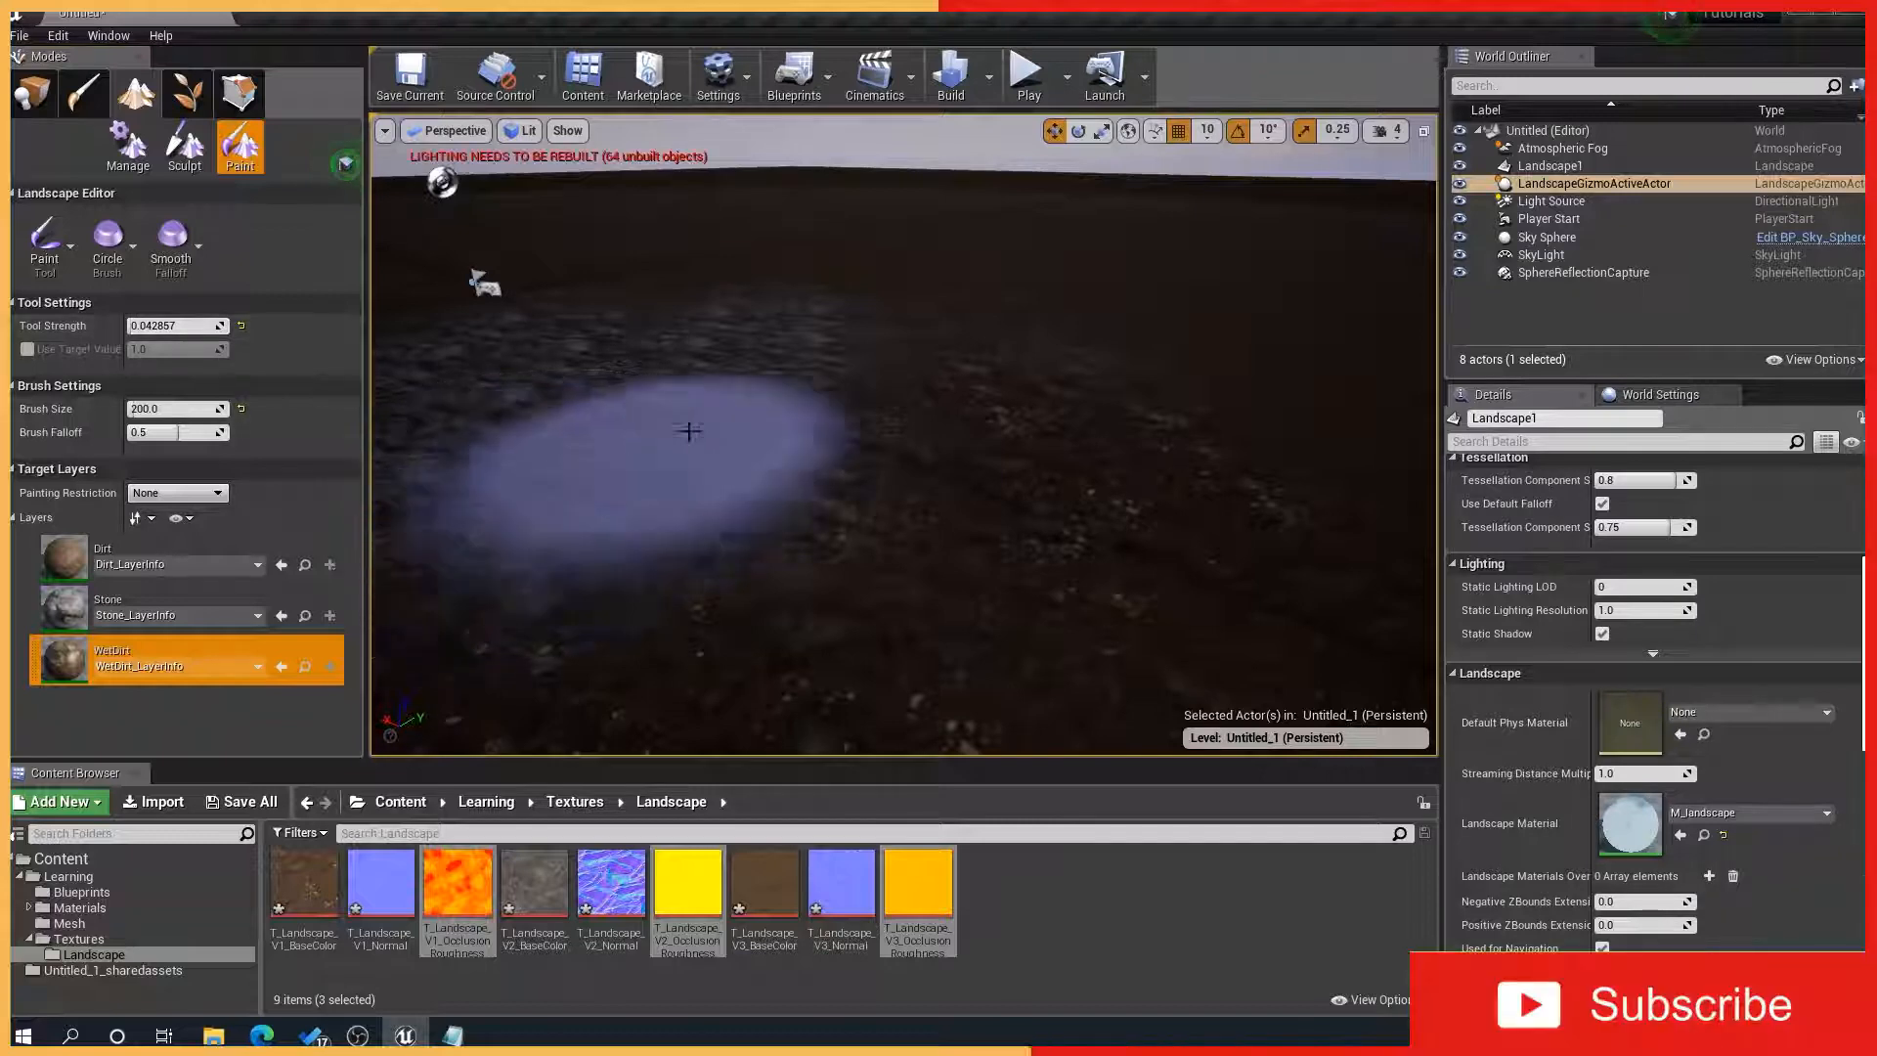
pyautogui.moveTo(1020, 485)
pyautogui.mouseDown(button='right')
pyautogui.moveTo(988, 485)
pyautogui.moveTo(1095, 514)
pyautogui.moveTo(972, 478)
pyautogui.mouseUp(button='right')
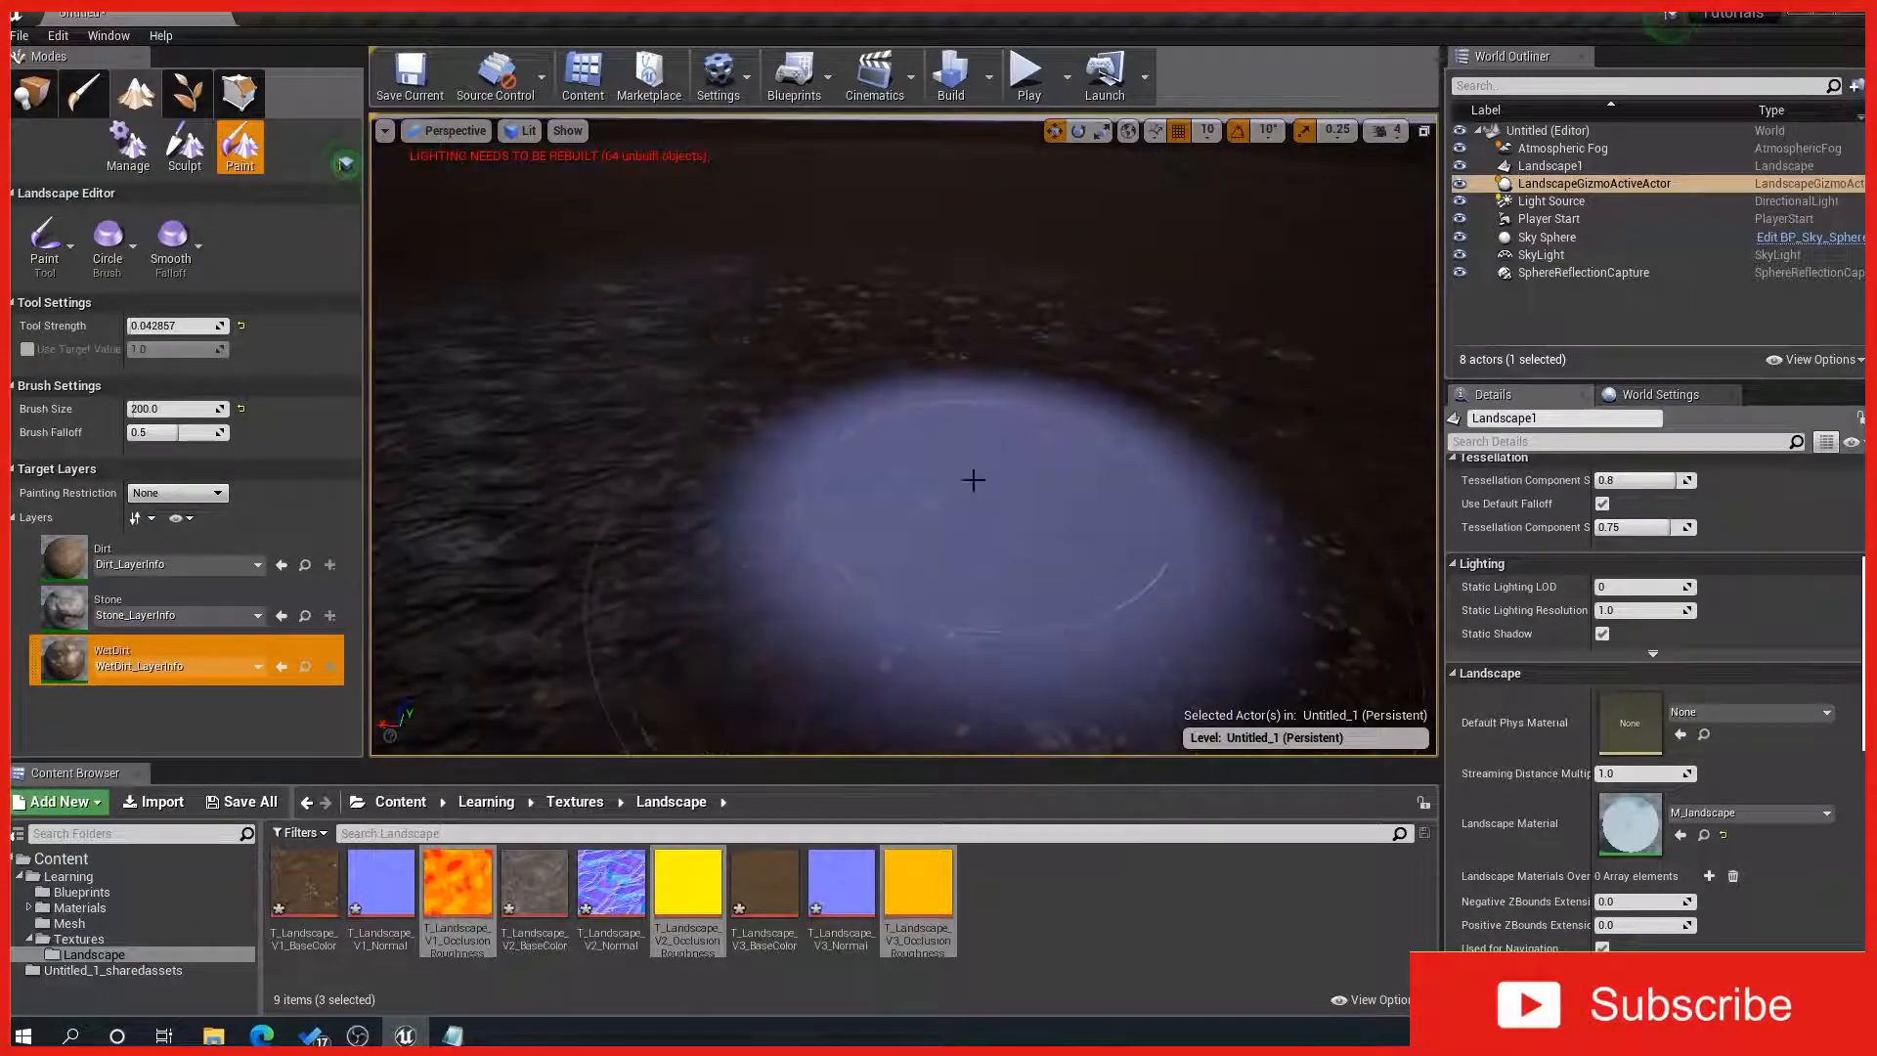
# Step: Paint the Dirt layer over the ground near the stone patch and inspect the blended area
pyautogui.click(116, 553)
pyautogui.moveTo(823, 579)
pyautogui.mouseDown()
pyautogui.moveTo(1098, 426)
pyautogui.moveTo(843, 441)
pyautogui.moveTo(898, 294)
pyautogui.mouseUp()
pyautogui.moveTo(1048, 538)
pyautogui.mouseDown(button='right')
pyautogui.moveTo(870, 567)
pyautogui.moveTo(983, 518)
pyautogui.mouseUp(button='right')
pyautogui.moveTo(1051, 386)
pyautogui.mouseDown(button='right')
pyautogui.moveTo(929, 366)
pyautogui.moveTo(992, 401)
pyautogui.mouseUp(button='right')
pyautogui.scroll(3, 1113, 559)
pyautogui.scroll(-5, 893, 511)
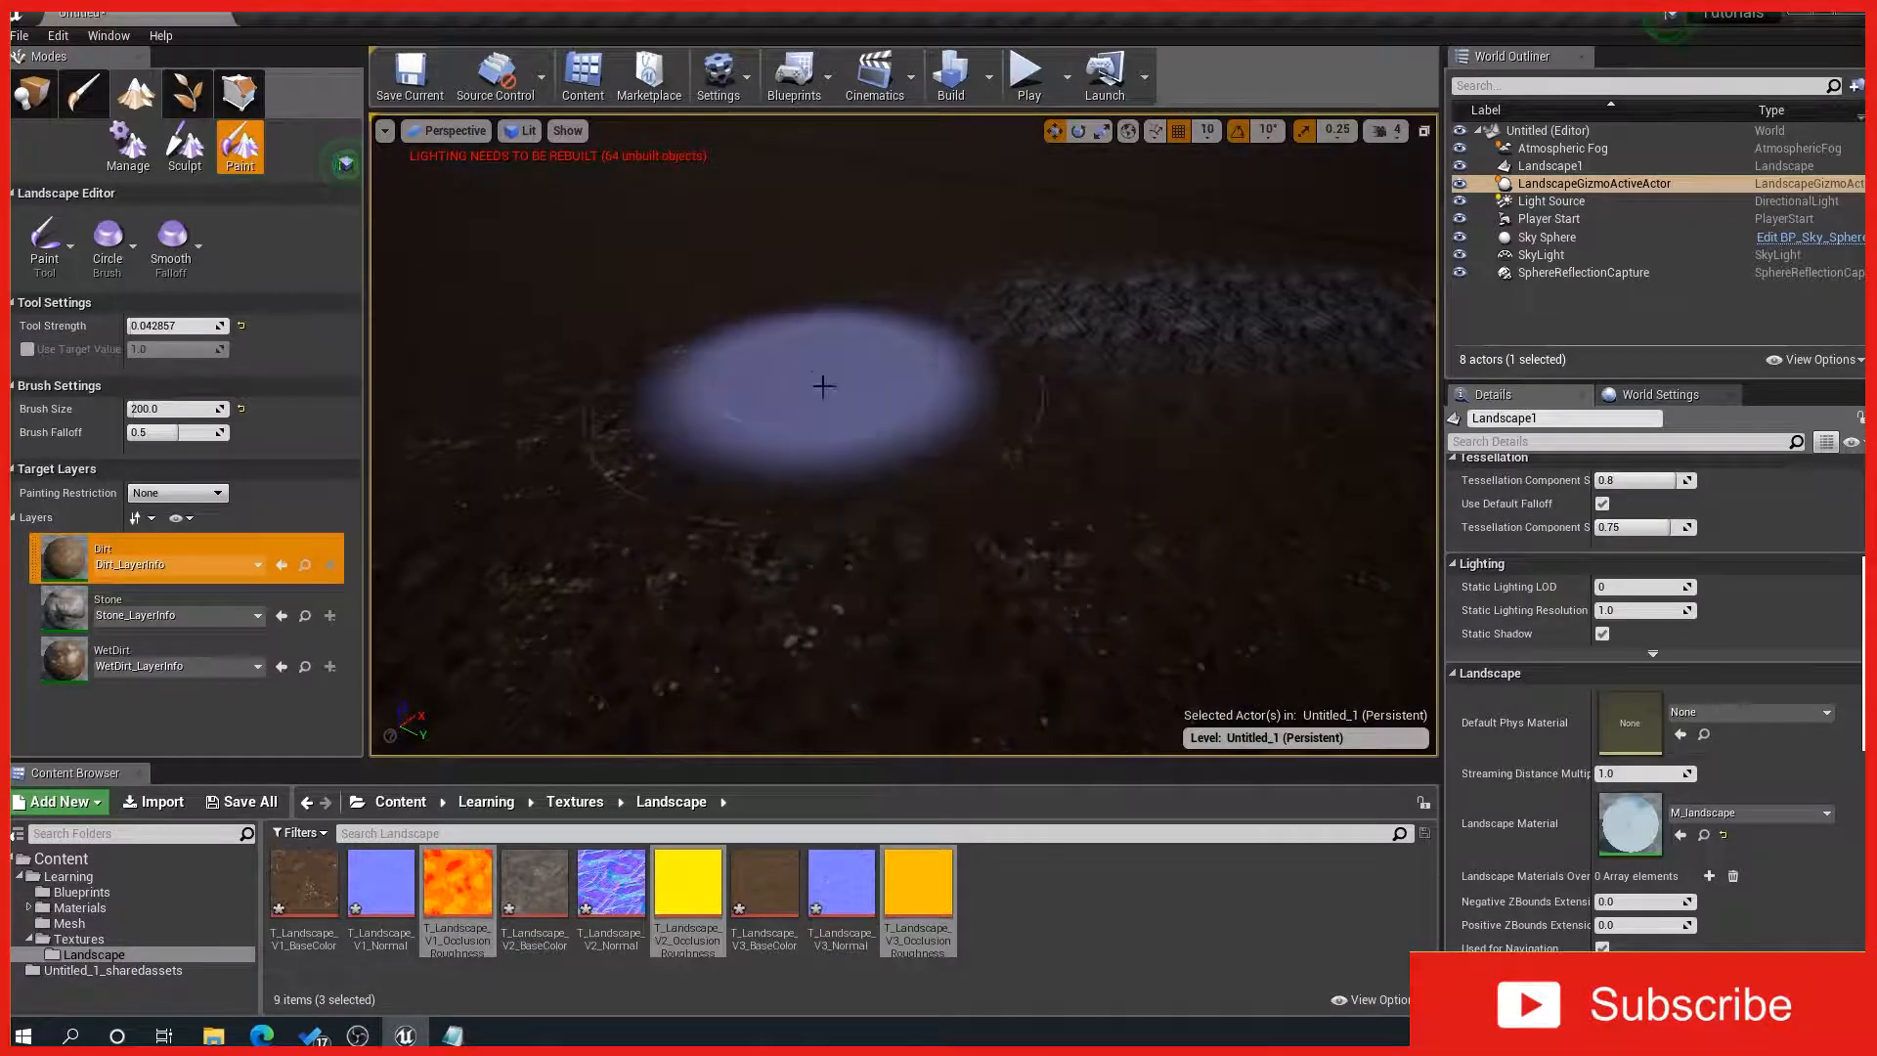
# Step: Set the Light Source's mobility to Movable and view the landscape under it
pyautogui.click(1564, 200)
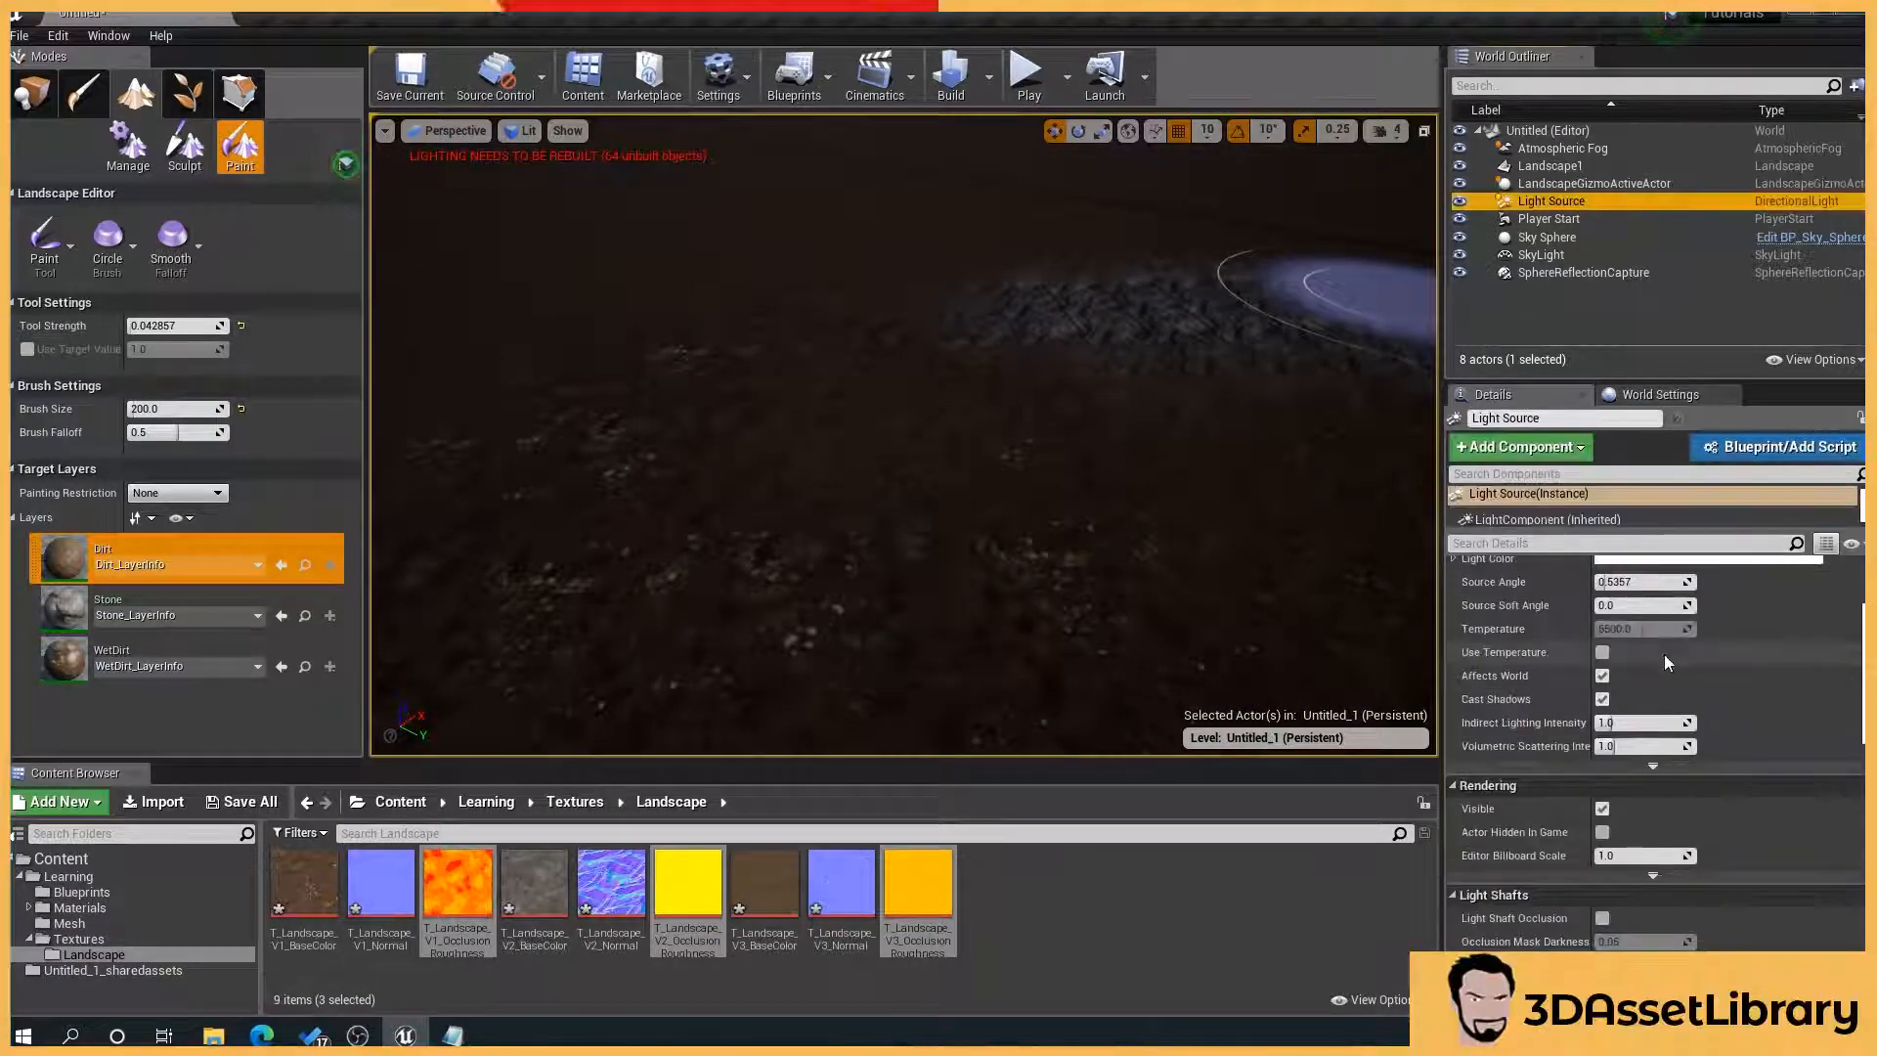
pyautogui.click(1804, 661)
pyautogui.scroll(-4, 1027, 536)
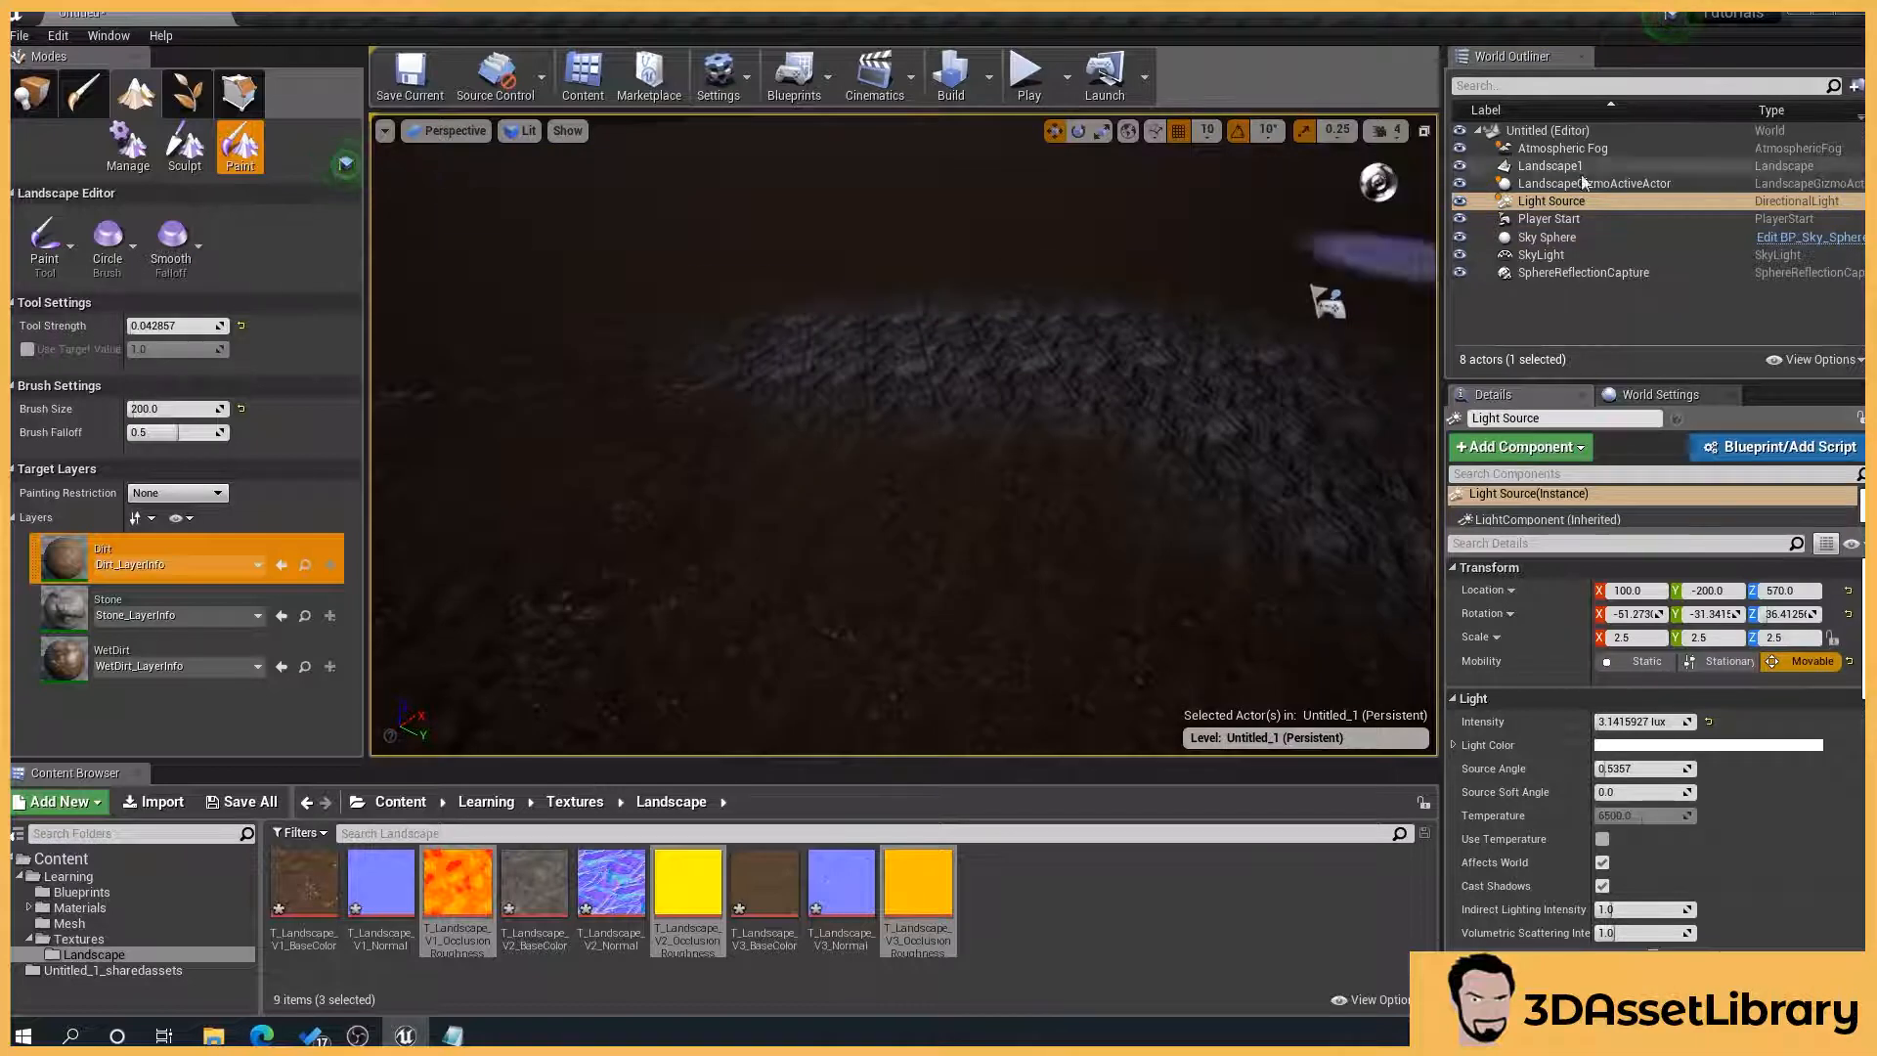
pyautogui.scroll(-3, 749, 553)
pyautogui.moveTo(750, 554); pyautogui.dragTo(767, 548, button='right')
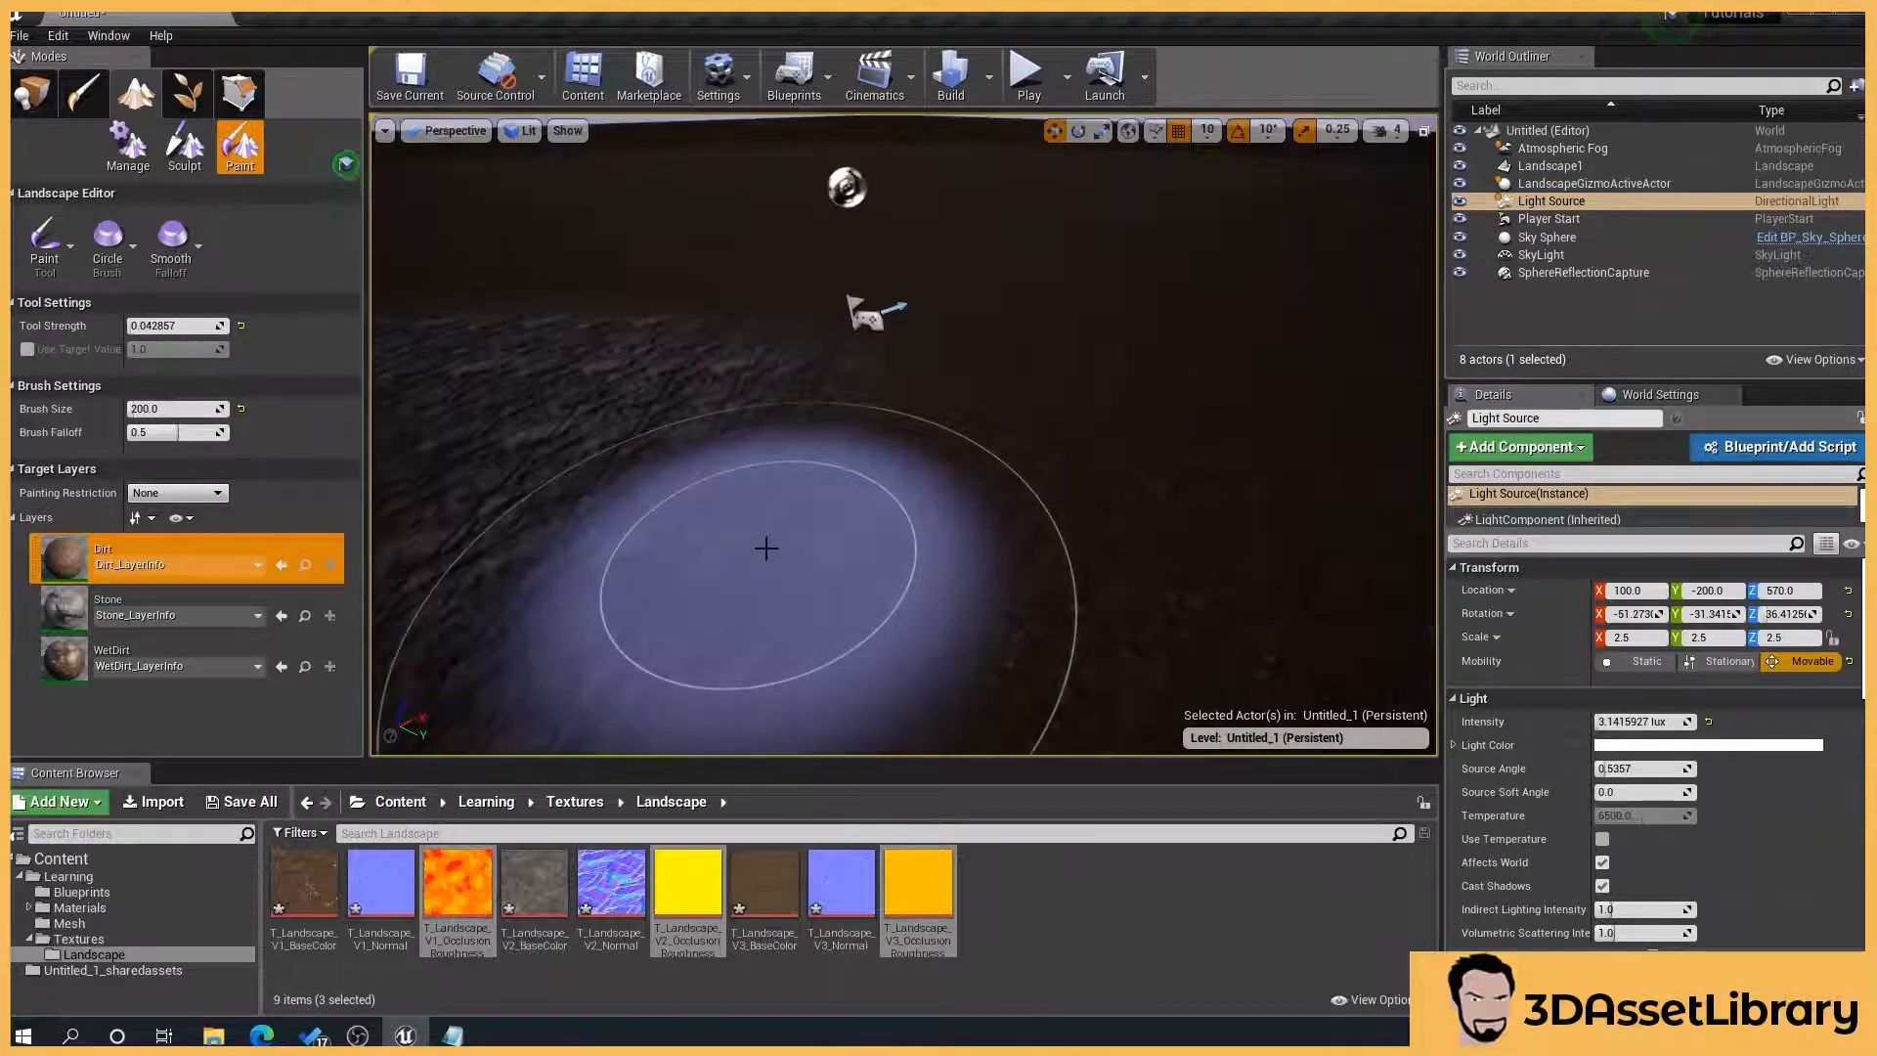